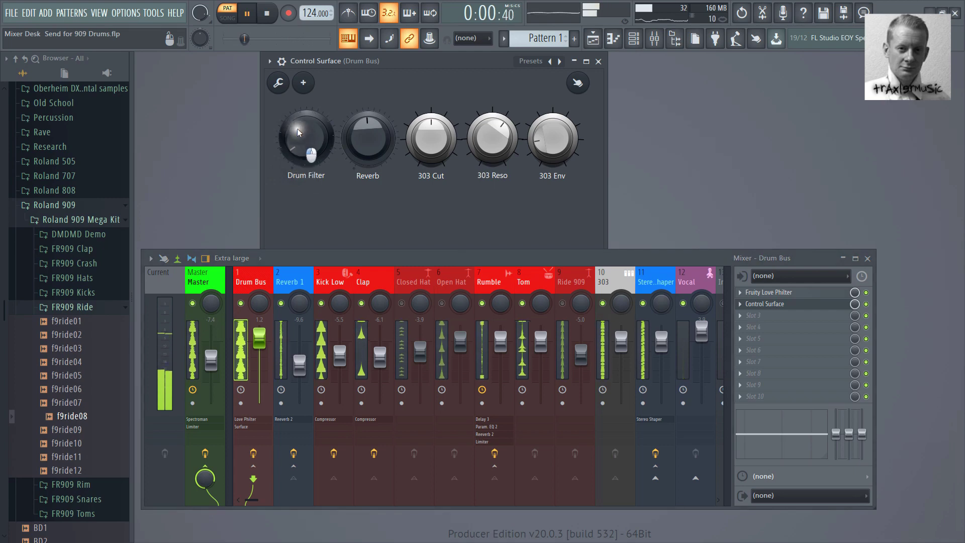
Turn up the Drum Filter and Reverb knobs in the Drum Bus Control Surface, and unmute the silenced drum tracks during playback.
{"action": "left_click_drag", "start_coordinate": [298, 132], "coordinate": [308, 18]}
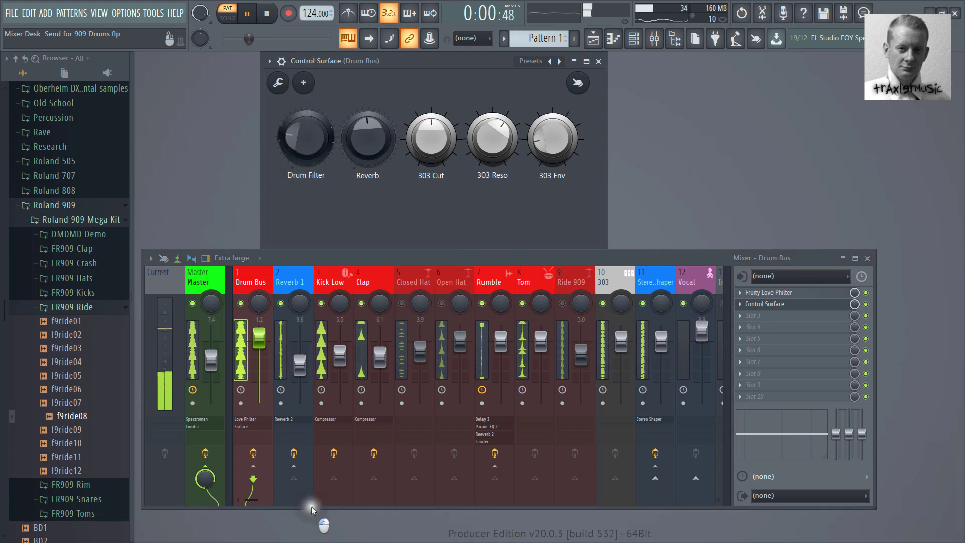
{"action": "left_click_drag", "start_coordinate": [312, 511], "coordinate": [393, 271]}
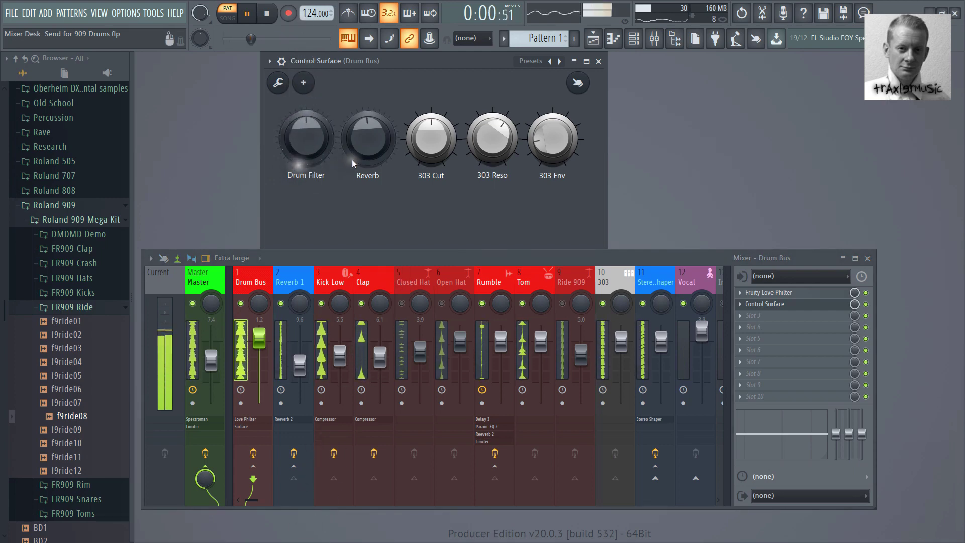
{"action": "left_click_drag", "start_coordinate": [353, 163], "coordinate": [377, 18]}
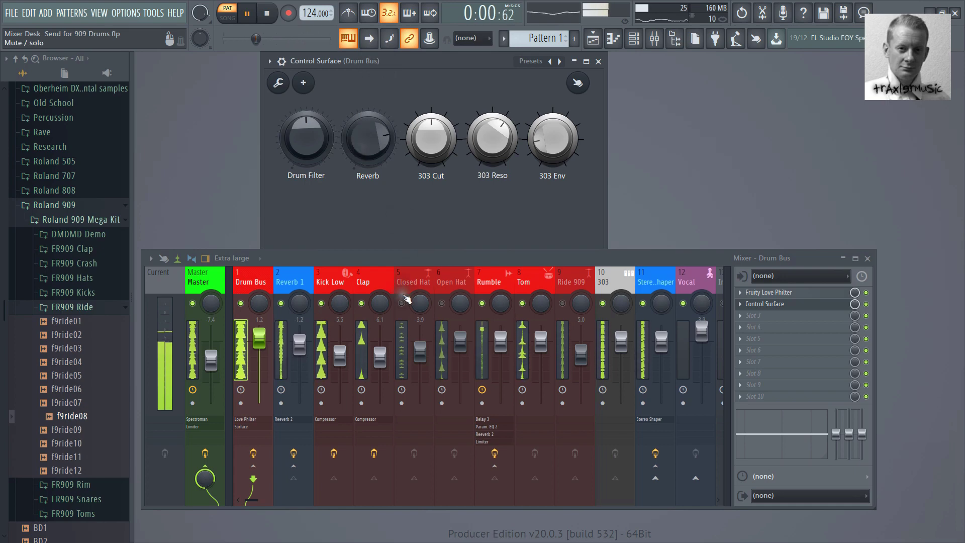
{"action": "left_click", "coordinate": [402, 302]}
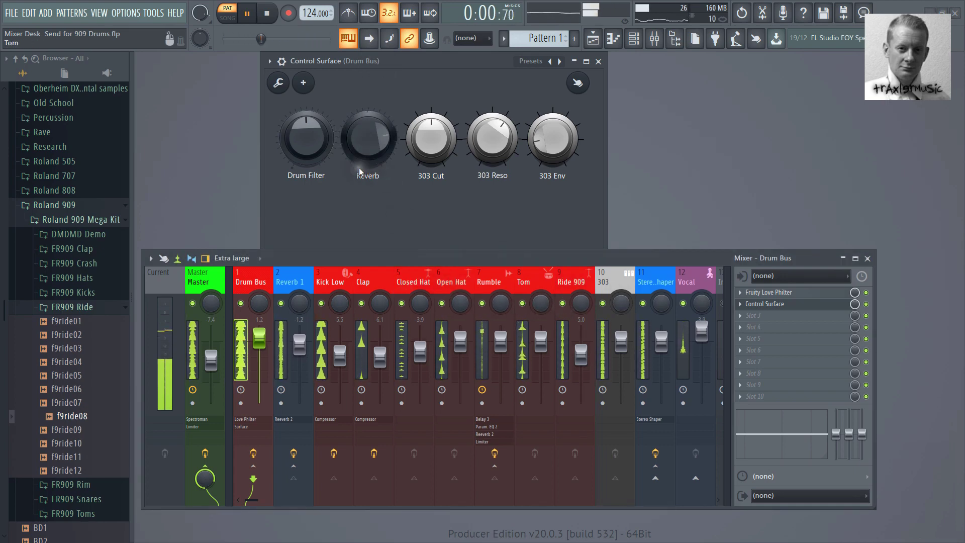
Adjust the Drum Filter, 303 Cut, 303 Env and 303 Reso knobs during playback, and stop the song.
{"action": "left_click_drag", "start_coordinate": [319, 142], "coordinate": [368, 217]}
{"action": "mouse_move", "coordinate": [439, 143]}
{"action": "left_mouse_down"}
{"action": "mouse_move", "coordinate": [442, 35]}
{"action": "mouse_move", "coordinate": [444, 506]}
{"action": "mouse_move", "coordinate": [457, 319]}
{"action": "mouse_move", "coordinate": [441, 145]}
{"action": "left_mouse_up"}
{"action": "mouse_move", "coordinate": [315, 135]}
{"action": "left_mouse_down"}
{"action": "mouse_move", "coordinate": [312, 452]}
{"action": "mouse_move", "coordinate": [323, 508]}
{"action": "mouse_move", "coordinate": [314, 51]}
{"action": "mouse_move", "coordinate": [311, 123]}
{"action": "left_mouse_up"}
{"action": "left_click_drag", "start_coordinate": [550, 161], "coordinate": [551, 23]}
{"action": "left_click_drag", "start_coordinate": [492, 140], "coordinate": [485, 472]}
{"action": "key", "text": "space"}
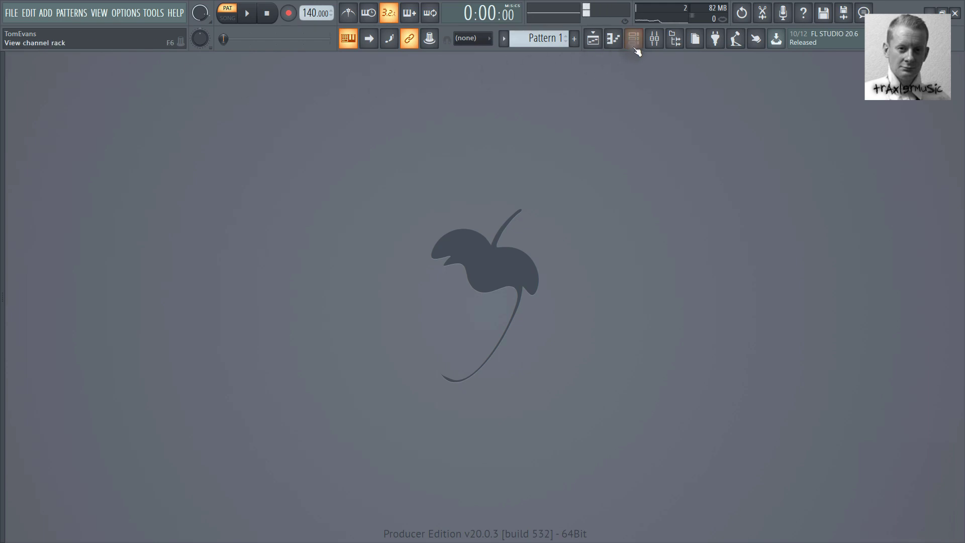
Open the mixer with the Extra large layout and move its window slightly lower in the workspace.
{"action": "left_click", "coordinate": [654, 41]}
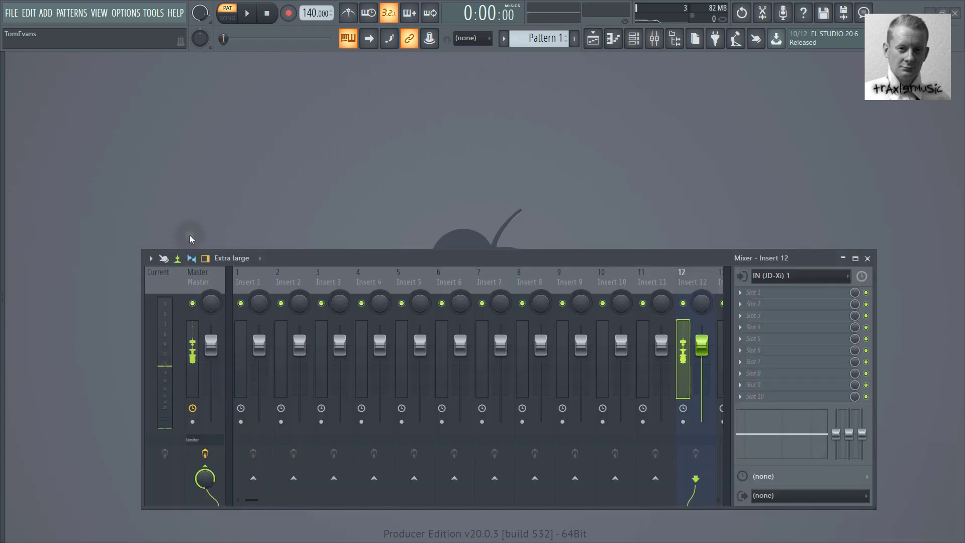
{"action": "left_click", "coordinate": [231, 258]}
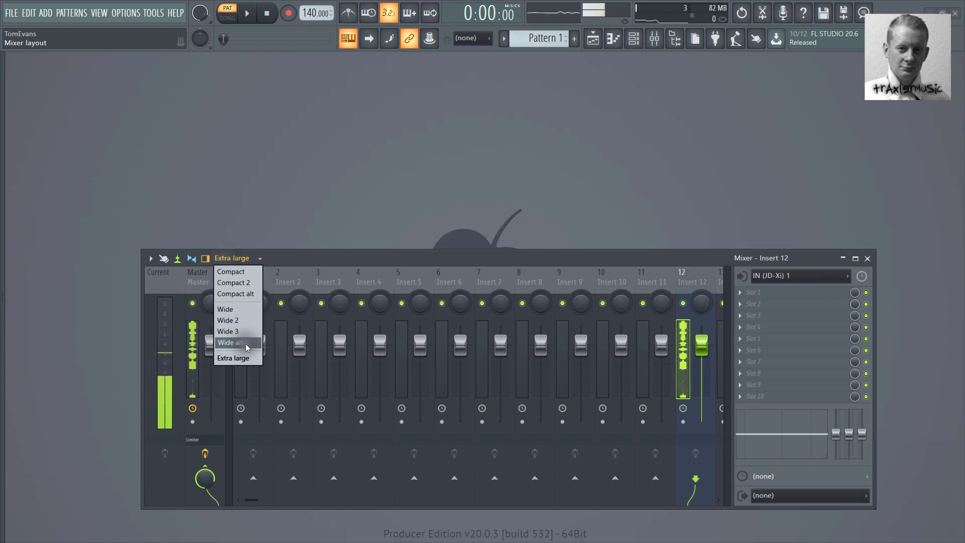
{"action": "left_click", "coordinate": [251, 358]}
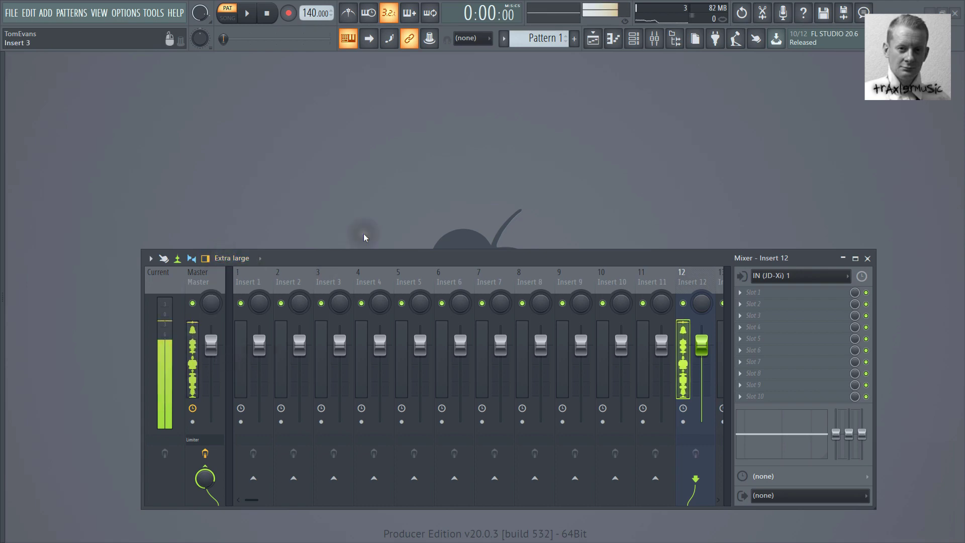
{"action": "left_click_drag", "start_coordinate": [405, 259], "coordinate": [372, 279]}
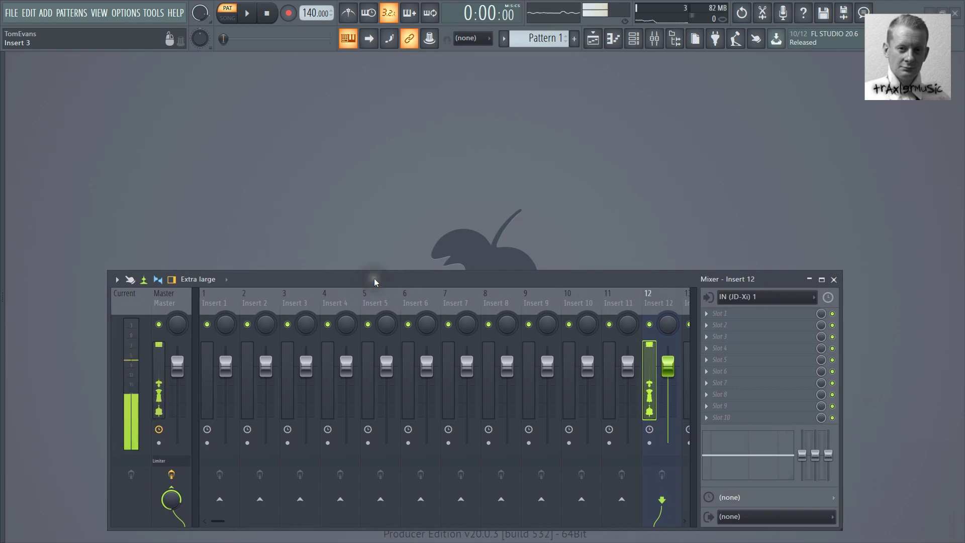
Open the channel rack, move it clear of the mixer, and reveal the sample browser.
{"action": "left_click", "coordinate": [634, 44]}
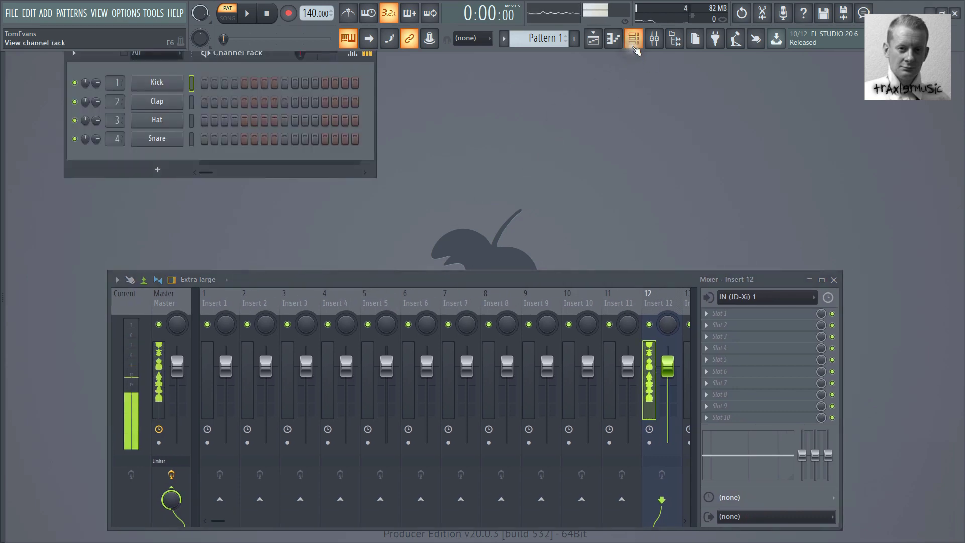
{"action": "left_click_drag", "start_coordinate": [109, 57], "coordinate": [635, 89]}
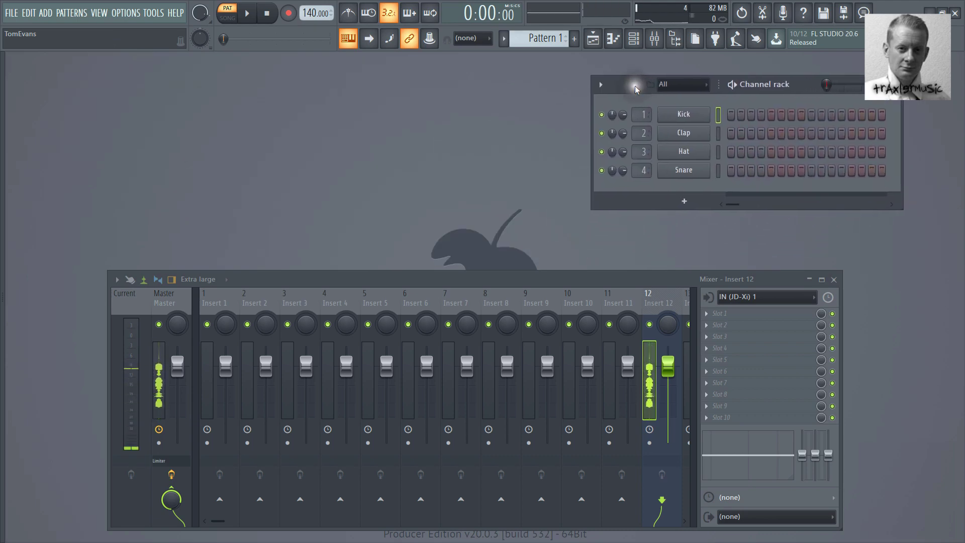
{"action": "left_click", "coordinate": [19, 142]}
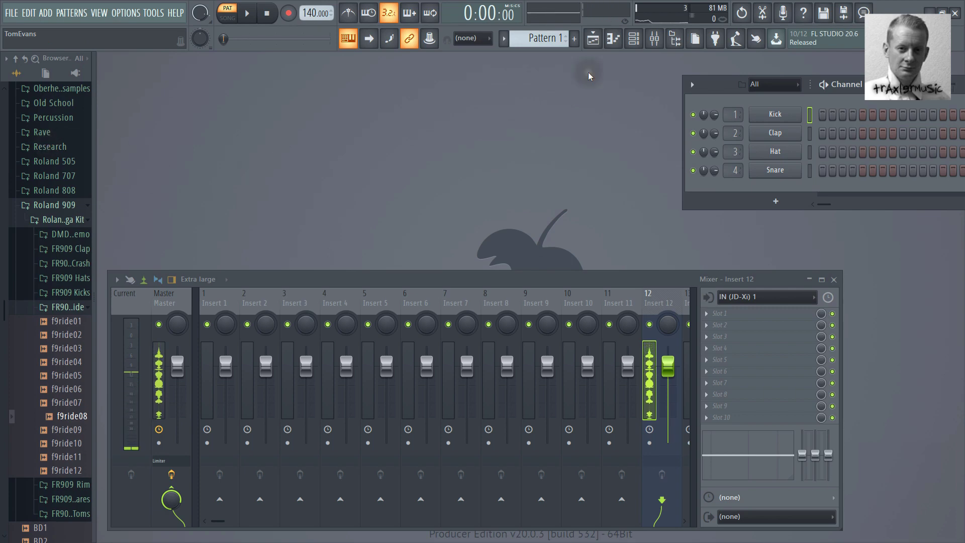
Delete the Kick, Clap and Hat channels from the channel rack.
{"action": "right_click", "coordinate": [775, 112]}
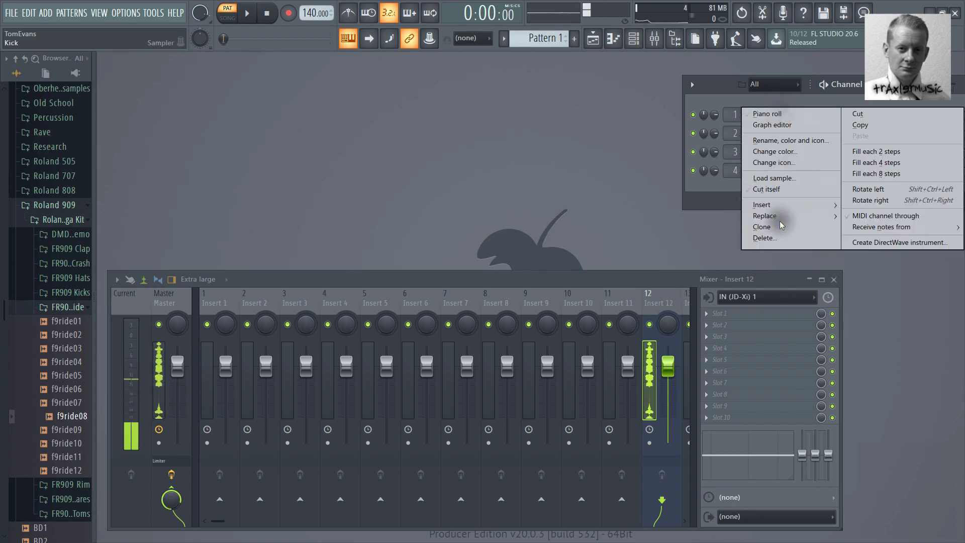
{"action": "left_click", "coordinate": [764, 238]}
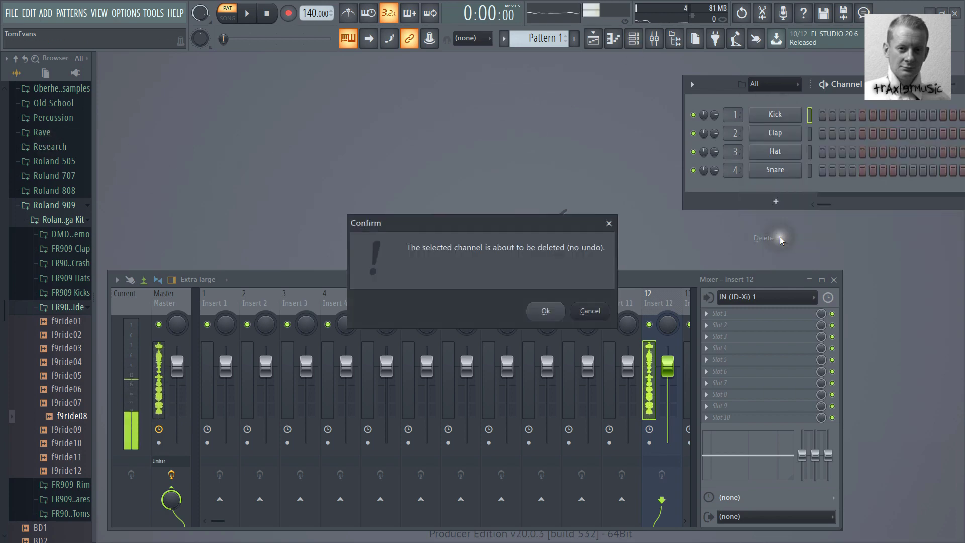
{"action": "left_click", "coordinate": [546, 314]}
{"action": "right_click", "coordinate": [774, 114]}
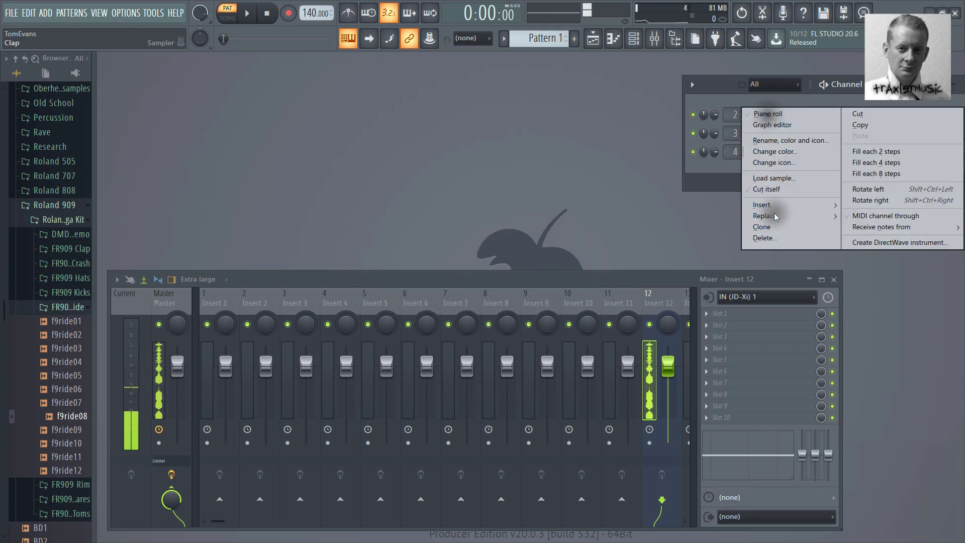
{"action": "left_click", "coordinate": [764, 238]}
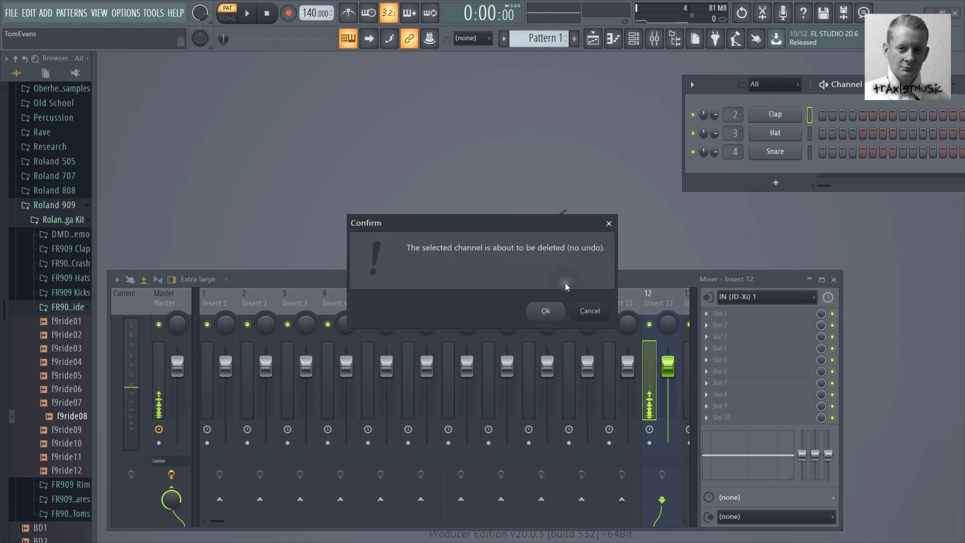
{"action": "left_click", "coordinate": [547, 310]}
{"action": "right_click", "coordinate": [775, 114]}
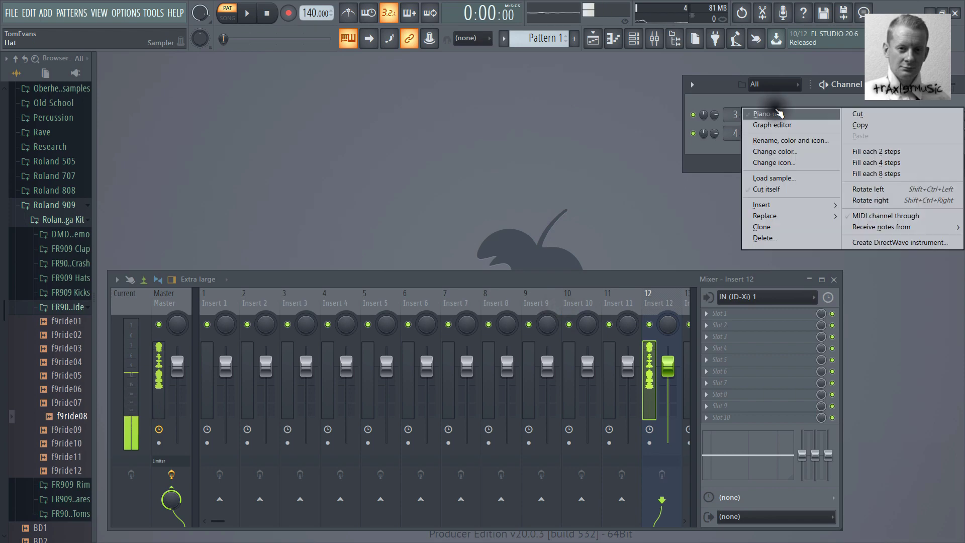
{"action": "left_click", "coordinate": [753, 238]}
{"action": "left_click", "coordinate": [548, 313]}
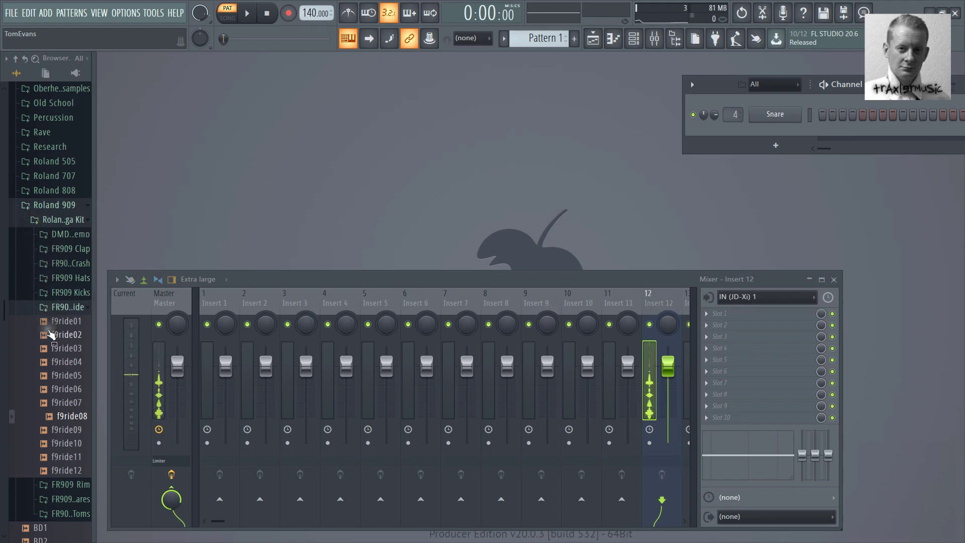
Widen the browser and add the f9hrdk01 sample from FR909 Kicks > FR9 hrdrkck to the channel rack as a new channel.
{"action": "left_click", "coordinate": [61, 292]}
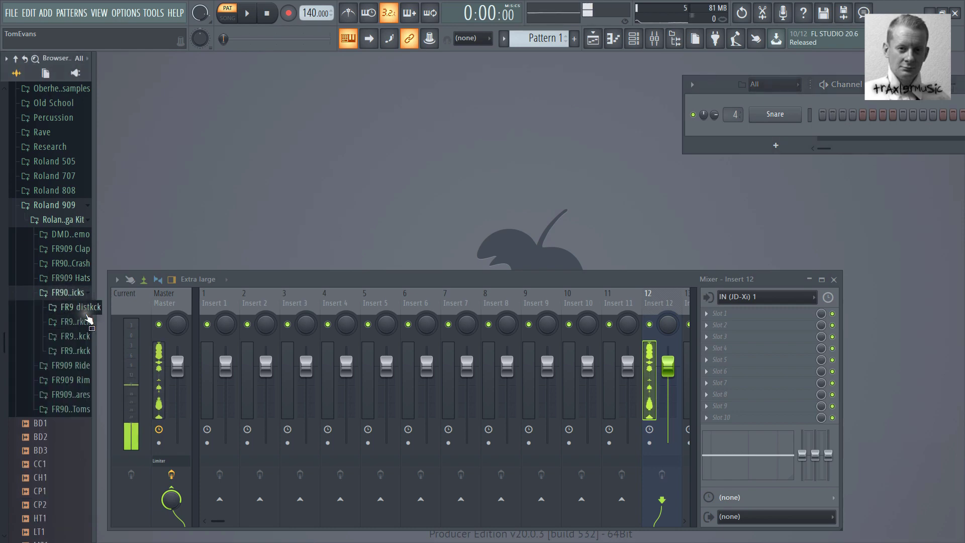
{"action": "left_click_drag", "start_coordinate": [95, 314], "coordinate": [139, 328]}
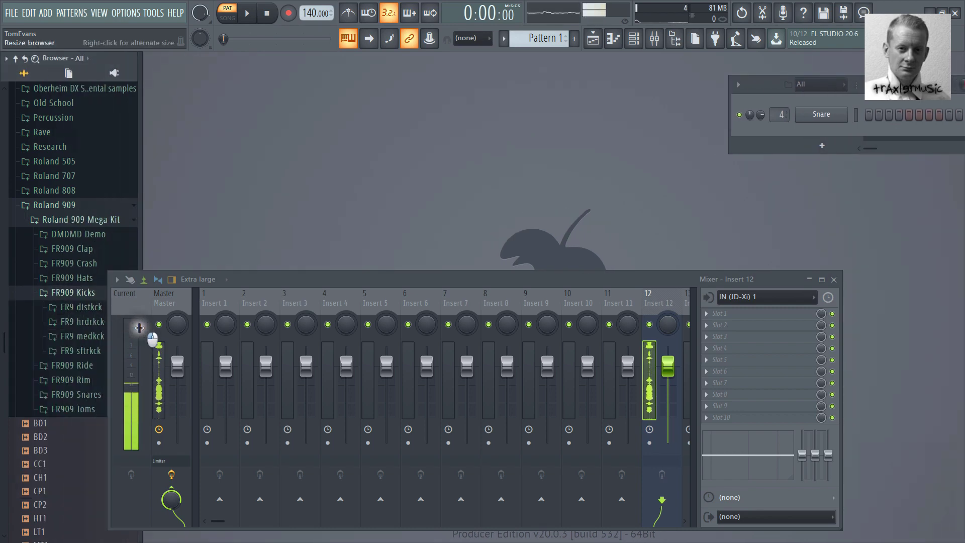
{"action": "left_click", "coordinate": [81, 321]}
{"action": "left_click", "coordinate": [83, 305]}
{"action": "left_click_drag", "start_coordinate": [83, 305], "coordinate": [788, 136]}
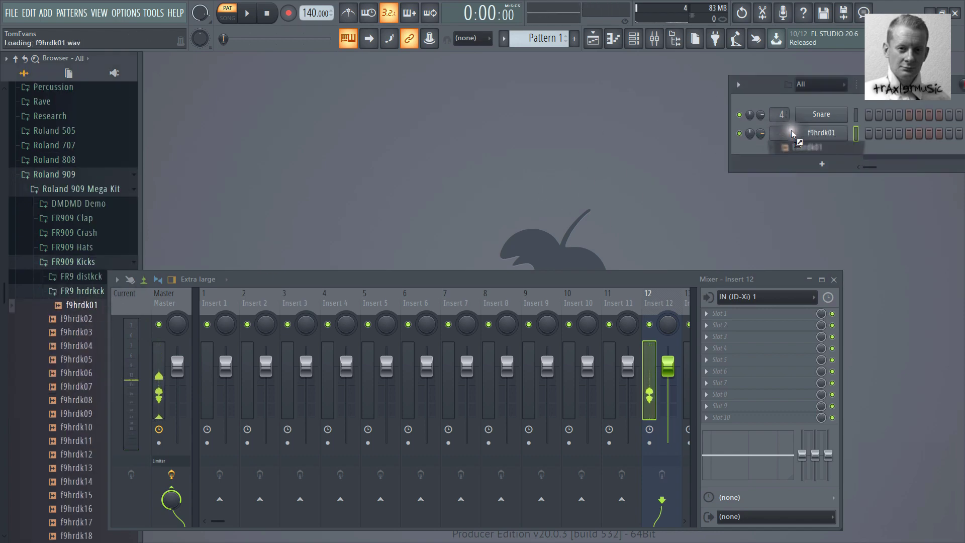
Move the channel rack fully into view and delete its Snare channel.
{"action": "left_click_drag", "start_coordinate": [772, 89], "coordinate": [442, 96]}
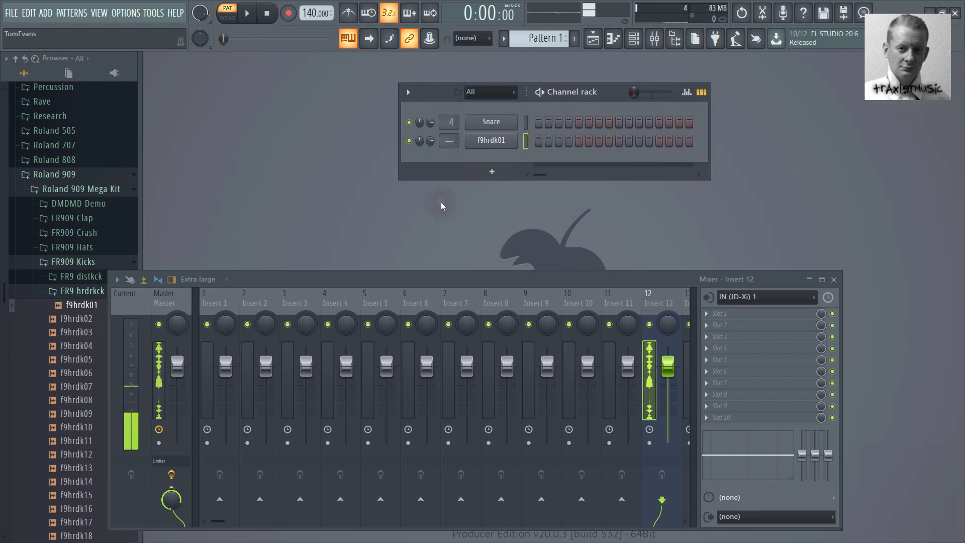
{"action": "right_click", "coordinate": [481, 121]}
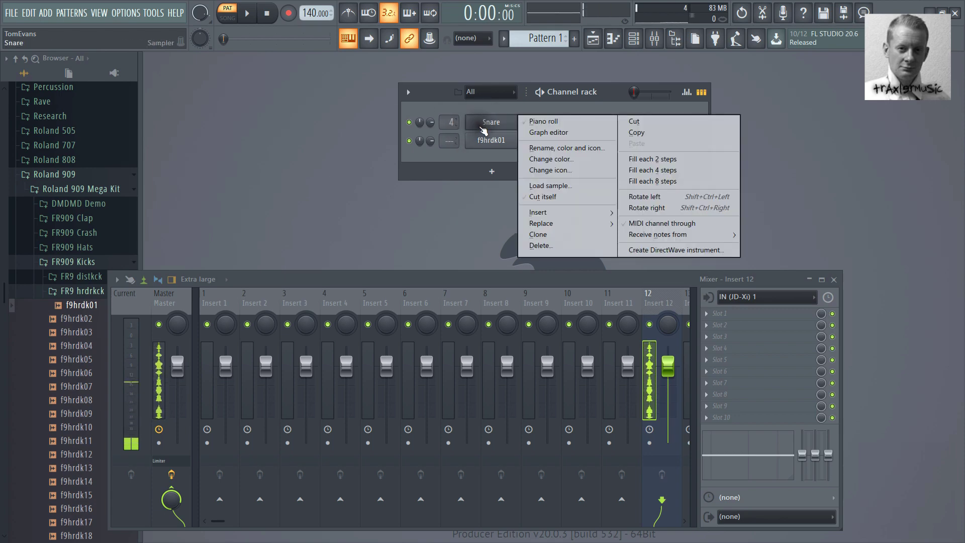
{"action": "left_click", "coordinate": [535, 245]}
{"action": "left_click", "coordinate": [538, 311]}
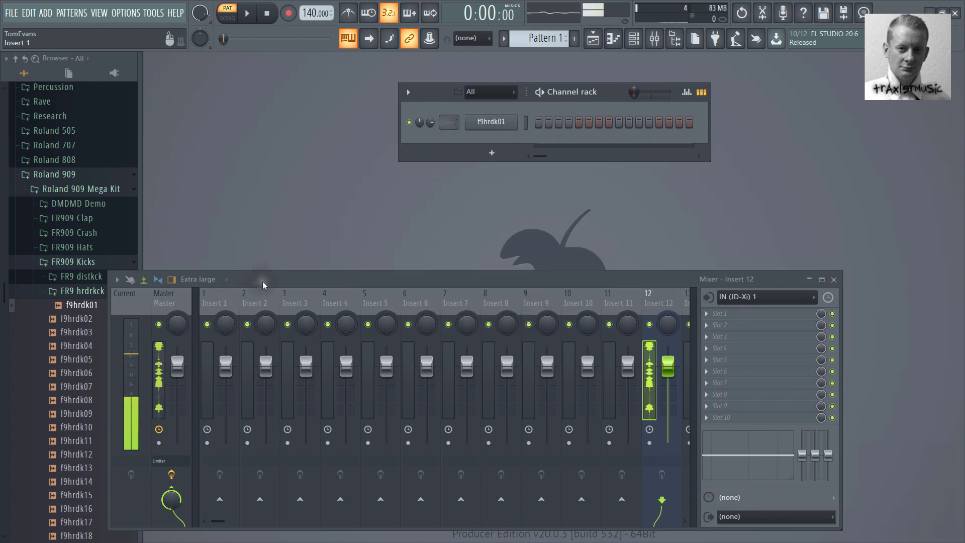
Reposition the mixer below the channel rack and route the f9hrdk01 channel to mixer track 3.
{"action": "left_click_drag", "start_coordinate": [264, 281], "coordinate": [324, 238]}
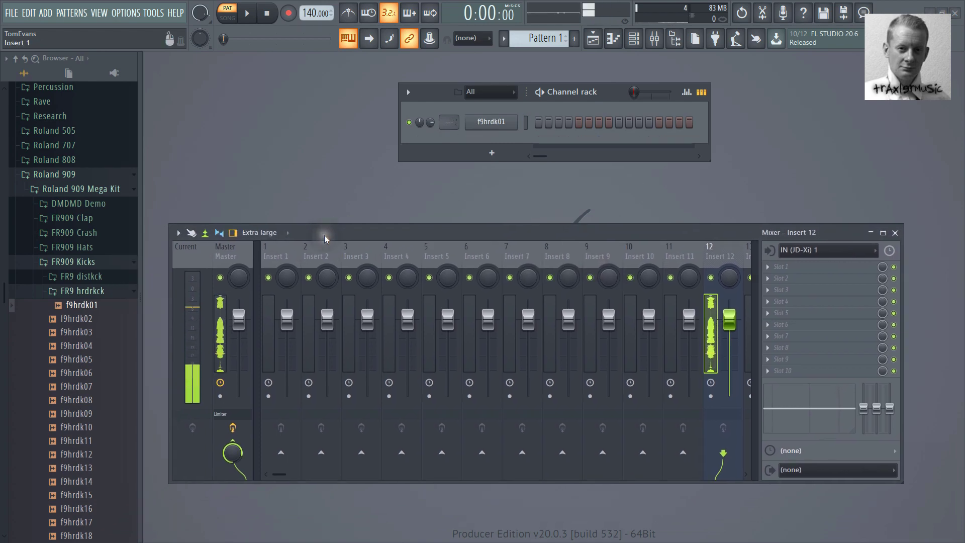
{"action": "right_click", "coordinate": [358, 257]}
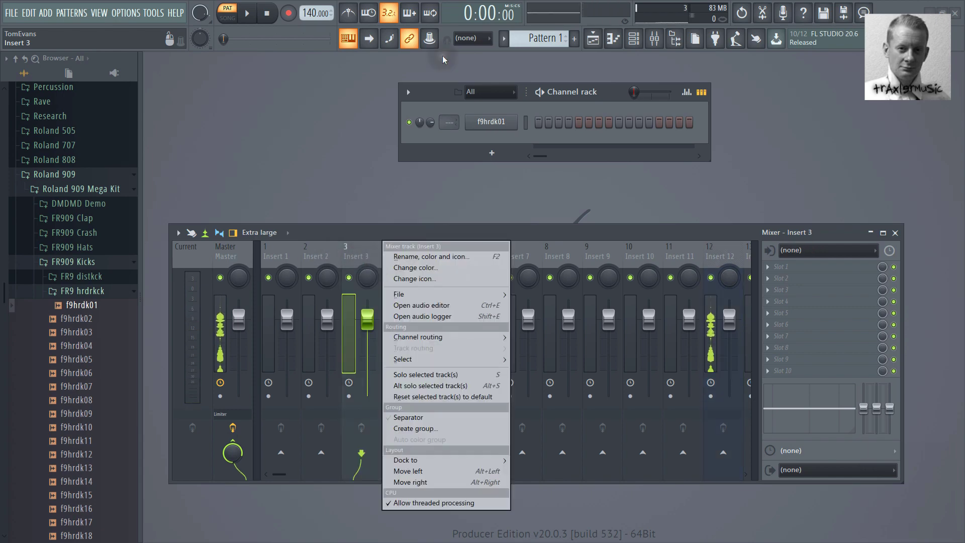
{"action": "left_click", "coordinate": [450, 121]}
{"action": "left_click_drag", "start_coordinate": [446, 111], "coordinate": [446, 96]}
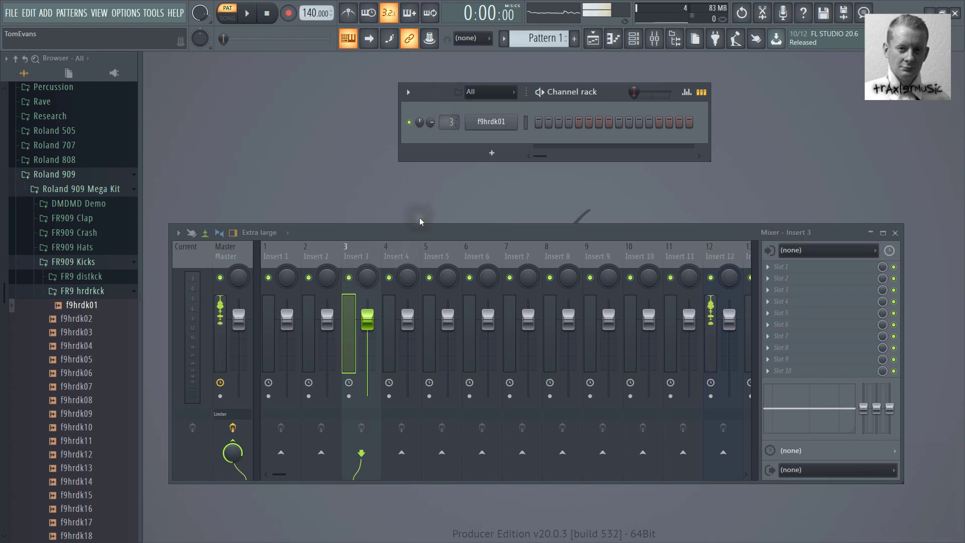
Enter "Kick Low" as the name of mixer track Insert 3.
{"action": "right_click", "coordinate": [361, 258]}
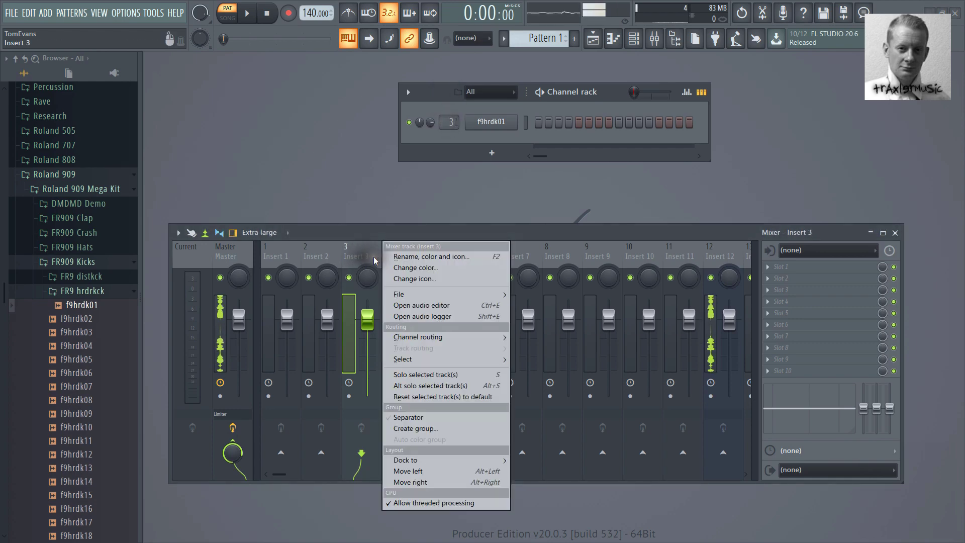
{"action": "left_click", "coordinate": [395, 257]}
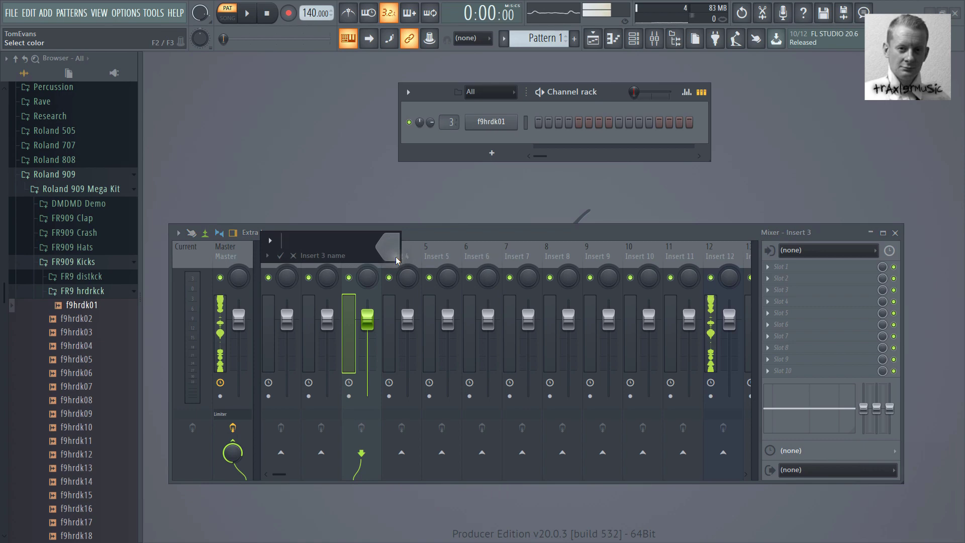
{"action": "type", "text": "Kick LO"}
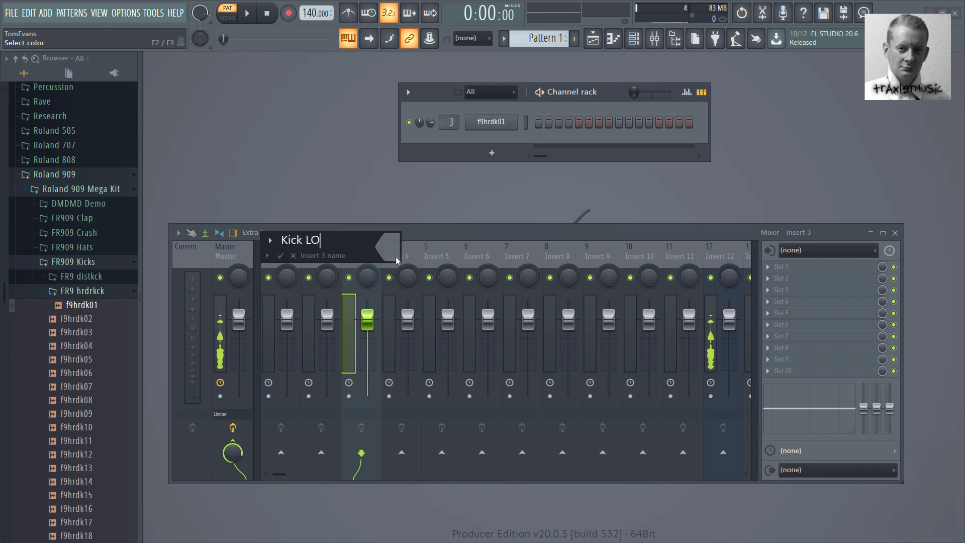
{"action": "type", "text": "w"}
{"action": "key", "text": "BackSpace"}
{"action": "key", "text": "BackSpace"}
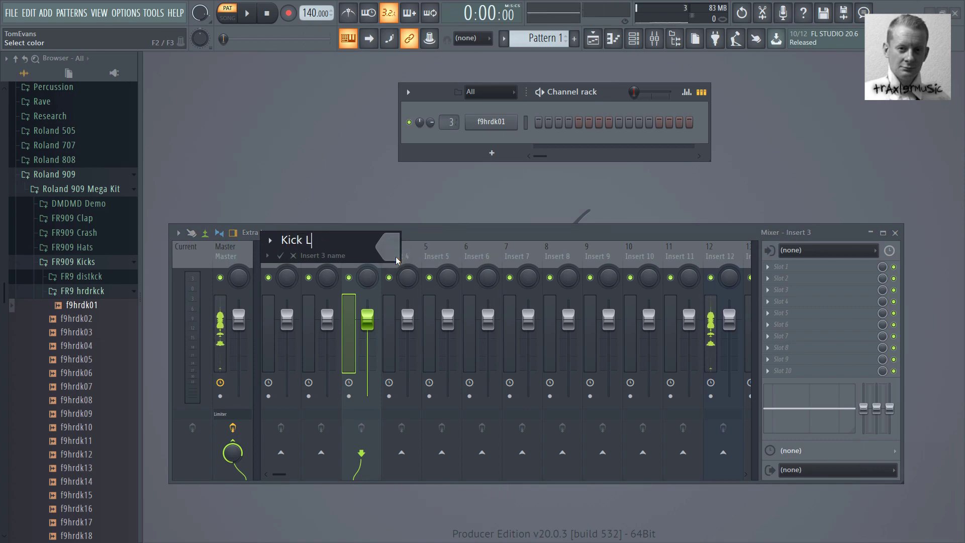
{"action": "type", "text": "ow"}
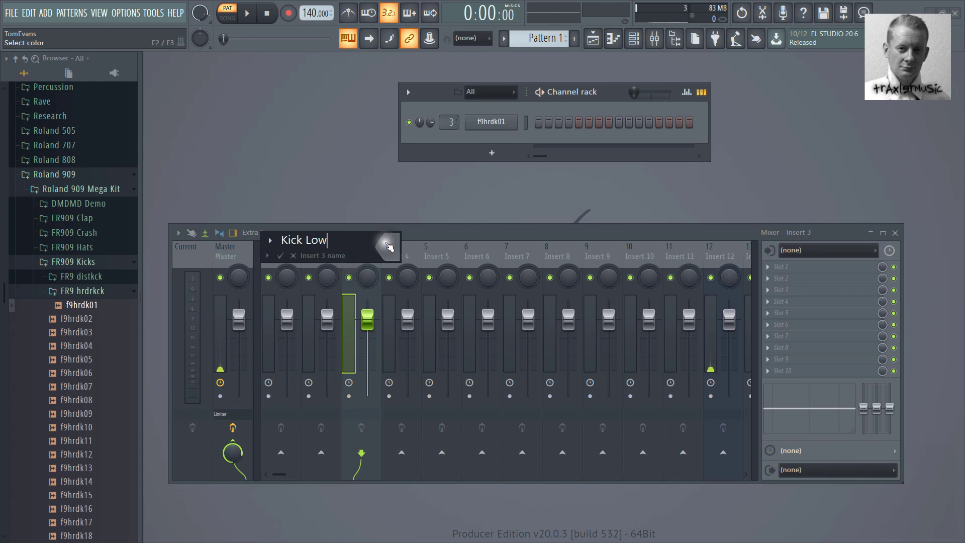
Color the Kick Low mixer track pure red from the basic colors and apply the name and color.
{"action": "left_click", "coordinate": [388, 246]}
{"action": "left_click", "coordinate": [413, 251]}
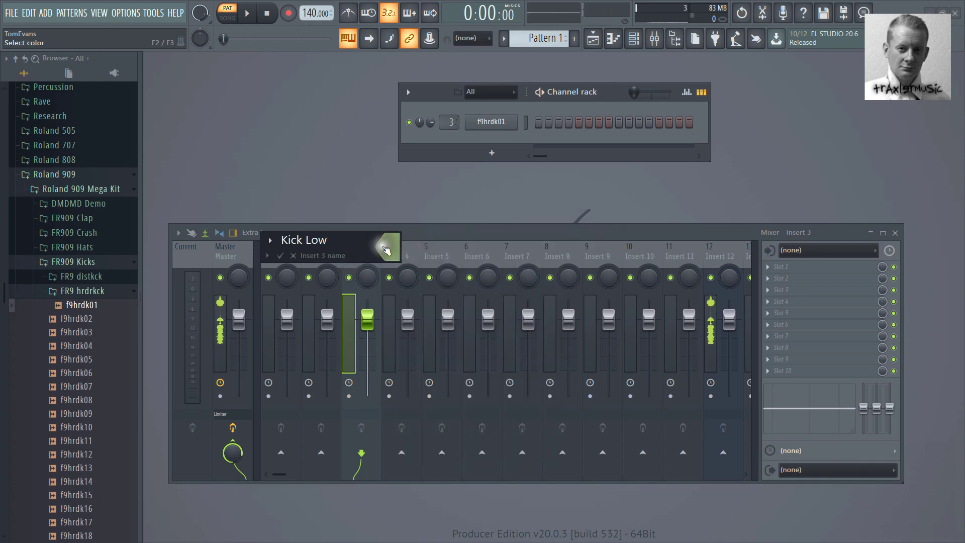
{"action": "left_click", "coordinate": [387, 247]}
{"action": "left_click", "coordinate": [405, 249]}
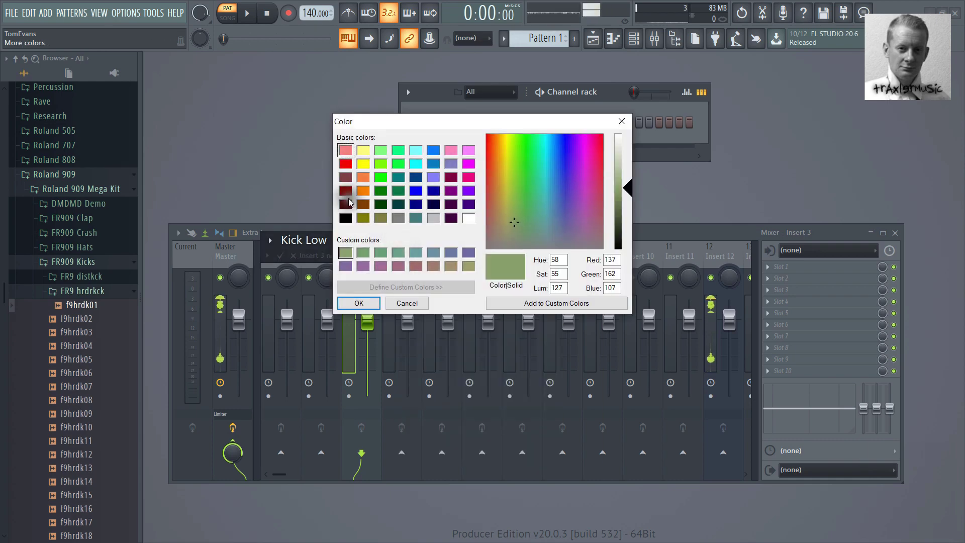
{"action": "left_click", "coordinate": [345, 164]}
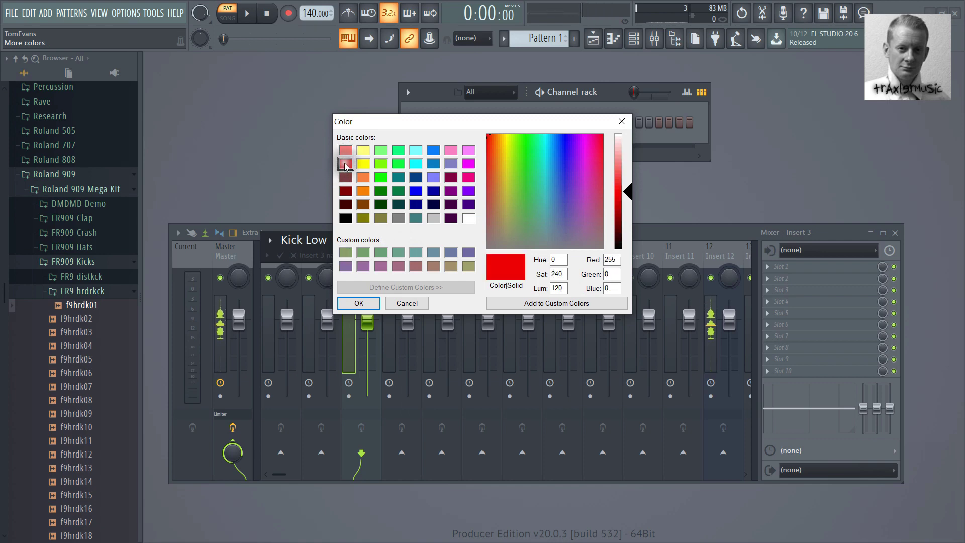
{"action": "left_click", "coordinate": [359, 303]}
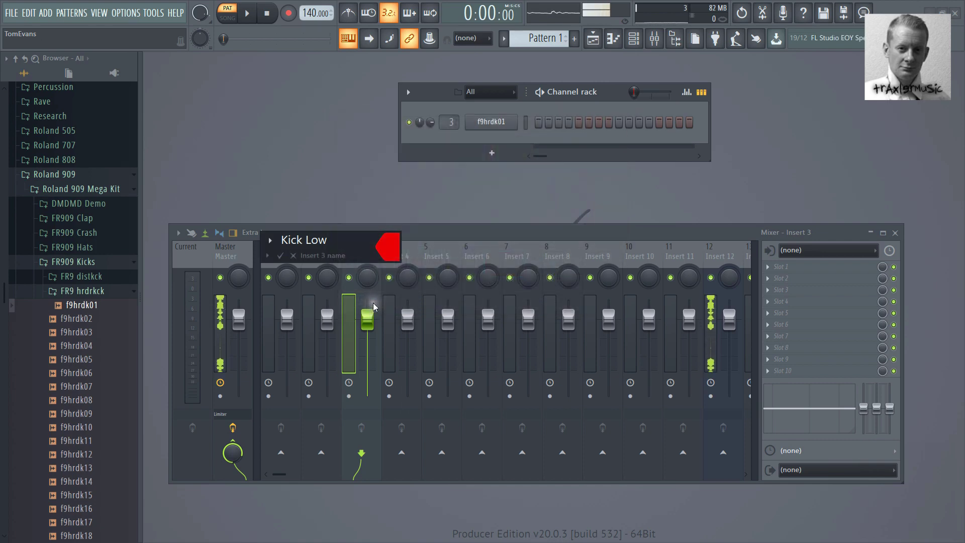
{"action": "left_click", "coordinate": [280, 256]}
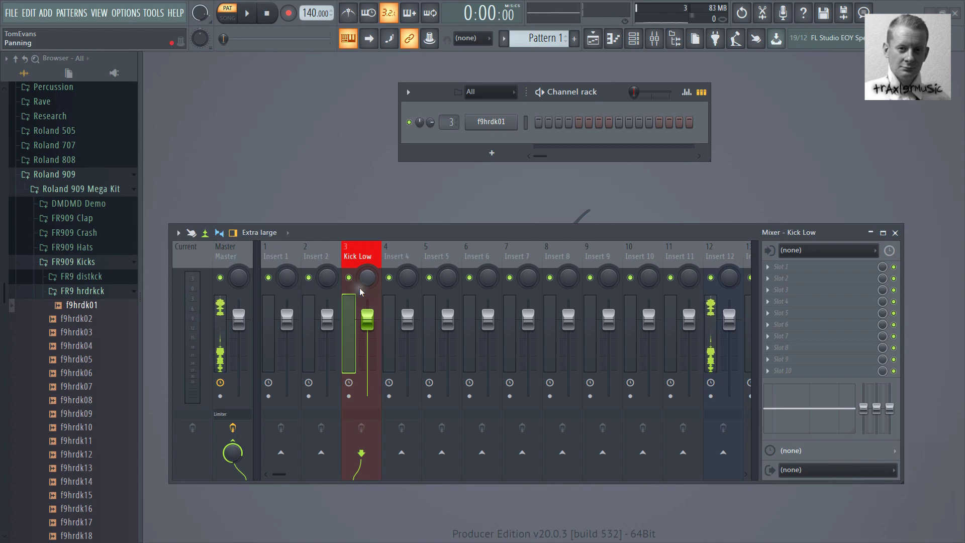
Give the Kick Low mixer track the bass drum icon from the instrument icons.
{"action": "right_click", "coordinate": [363, 252]}
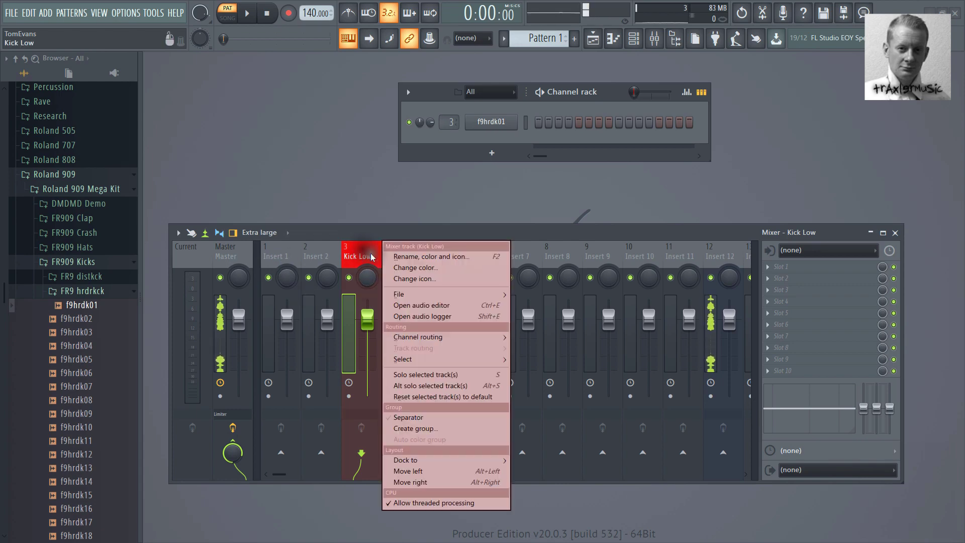
{"action": "left_click", "coordinate": [414, 279]}
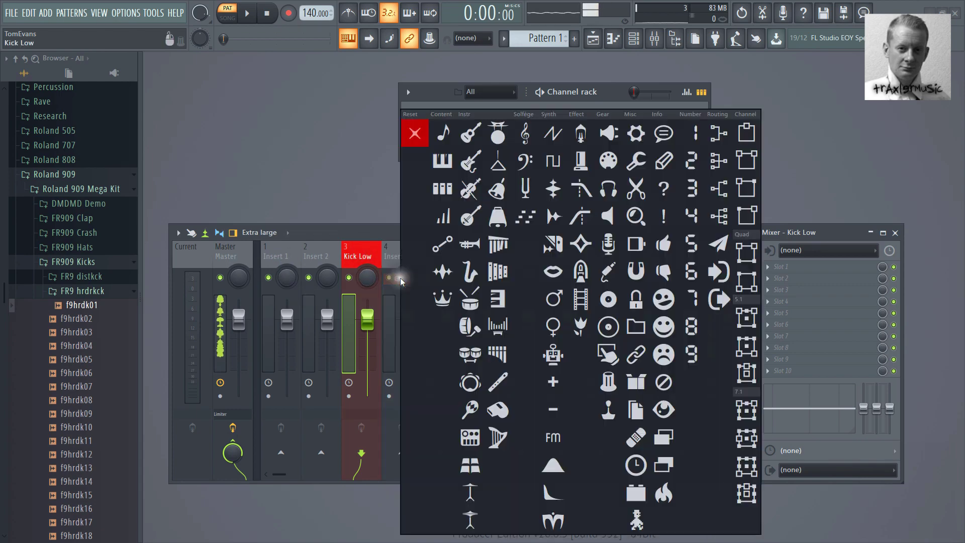
{"action": "left_click", "coordinate": [472, 325]}
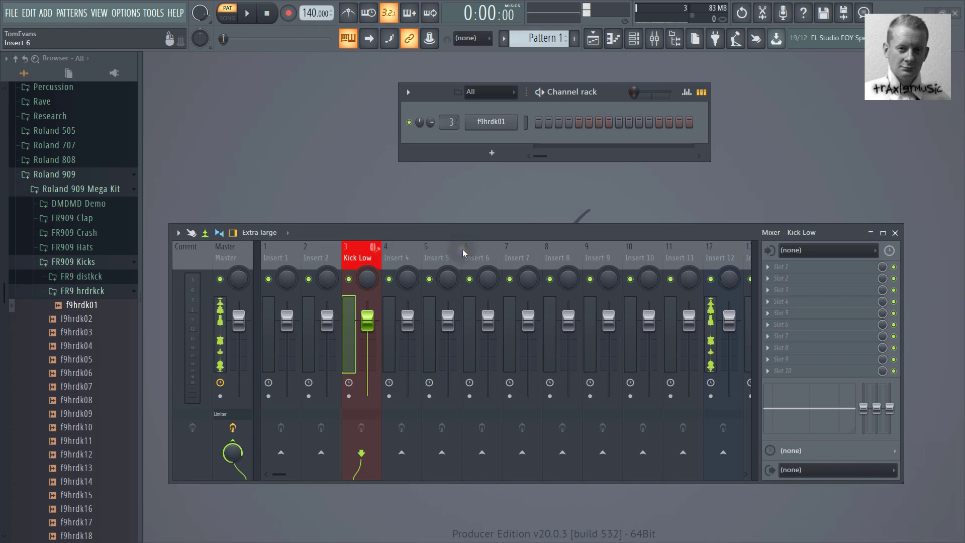
Rename mixer track Insert 1 as "Drum Bus".
{"action": "left_click", "coordinate": [273, 260]}
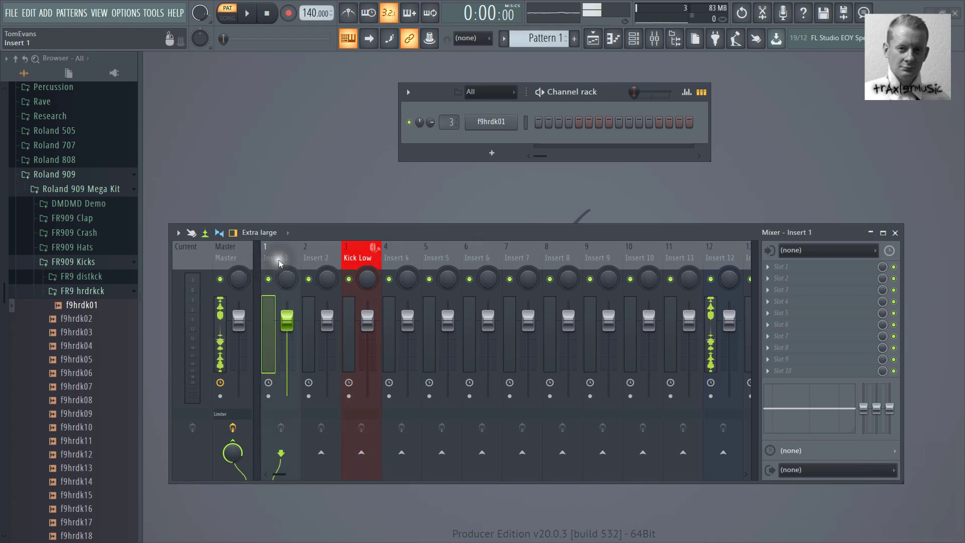
{"action": "right_click", "coordinate": [275, 255]}
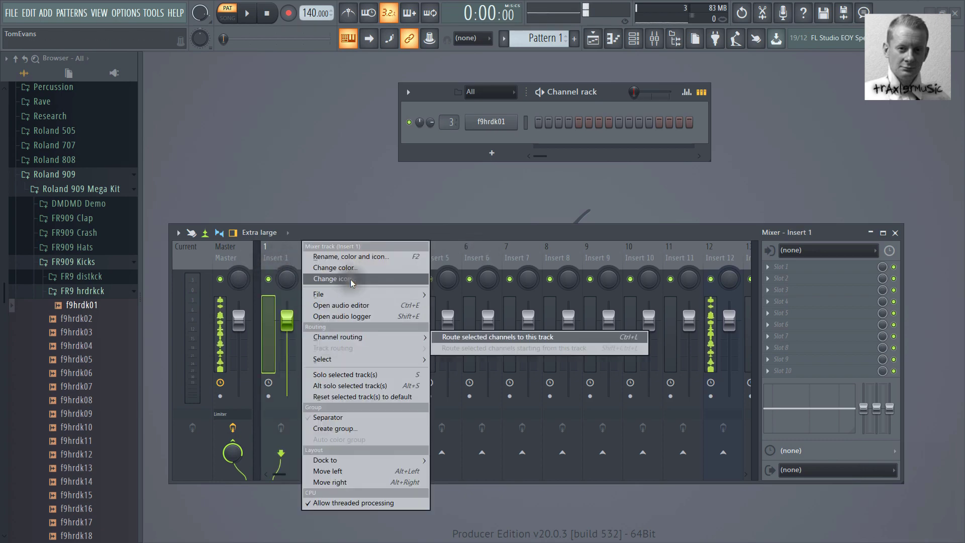
{"action": "left_click", "coordinate": [364, 257]}
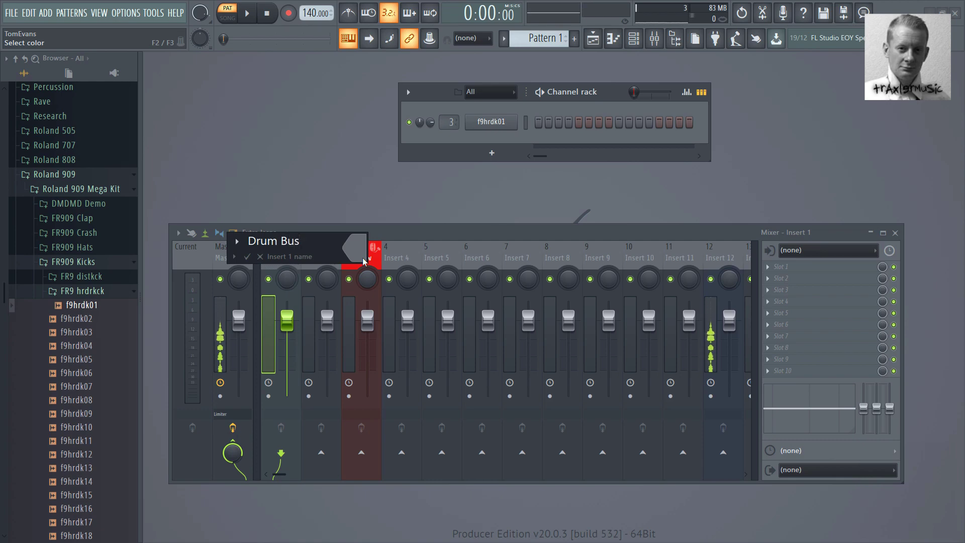
{"action": "key", "text": "Return"}
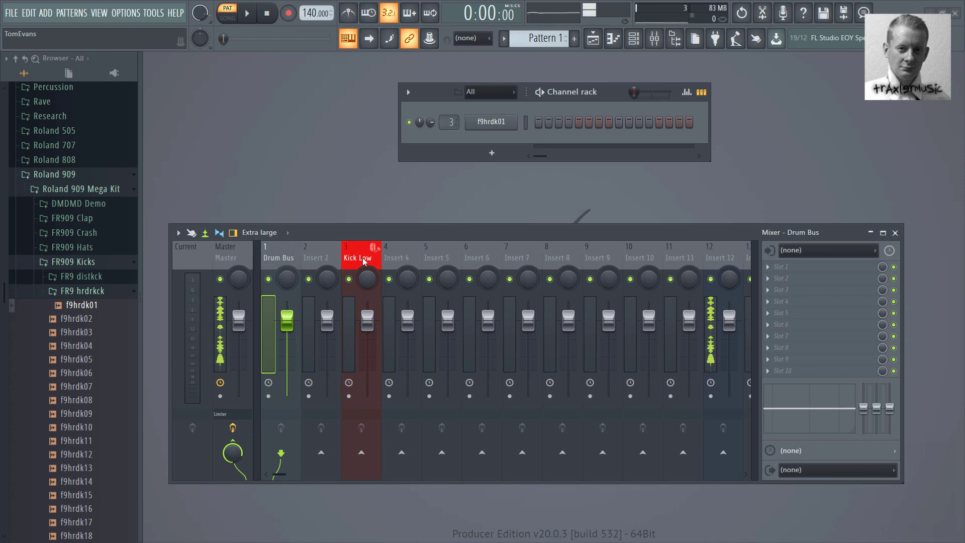
Color the Drum Bus track with the recently used red.
{"action": "right_click", "coordinate": [274, 245]}
{"action": "left_click", "coordinate": [336, 268]}
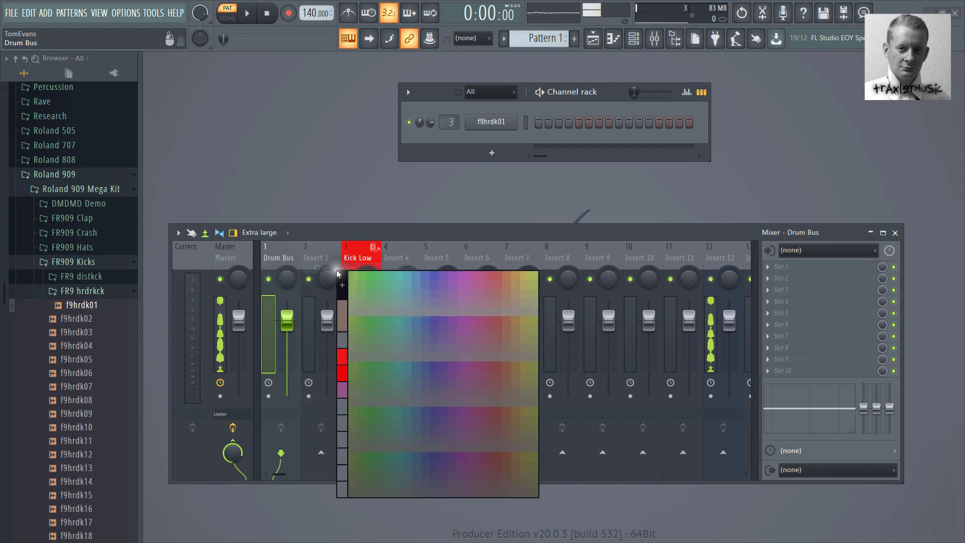
{"action": "left_click", "coordinate": [341, 358]}
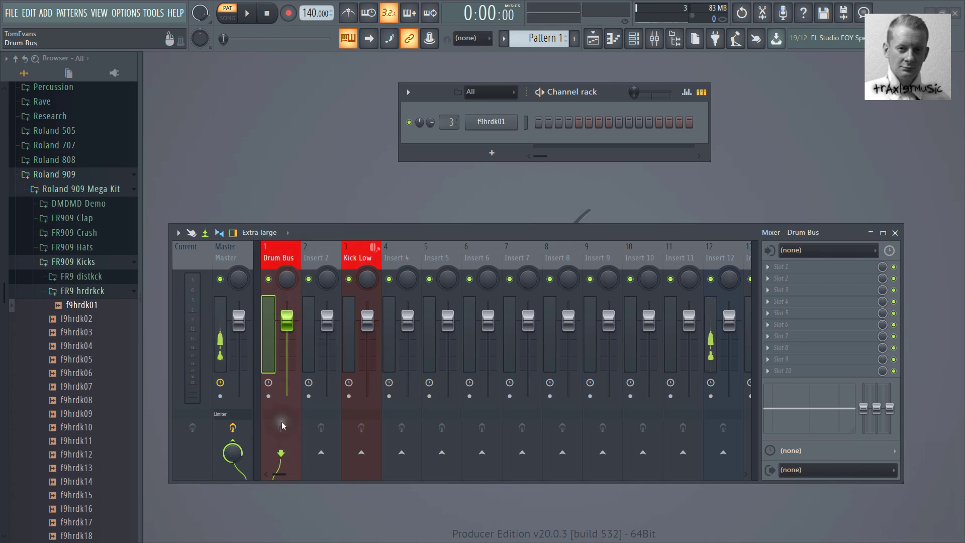
Route the Kick Low track to Drum Bus and switch off its send to the Master.
{"action": "left_click", "coordinate": [354, 258]}
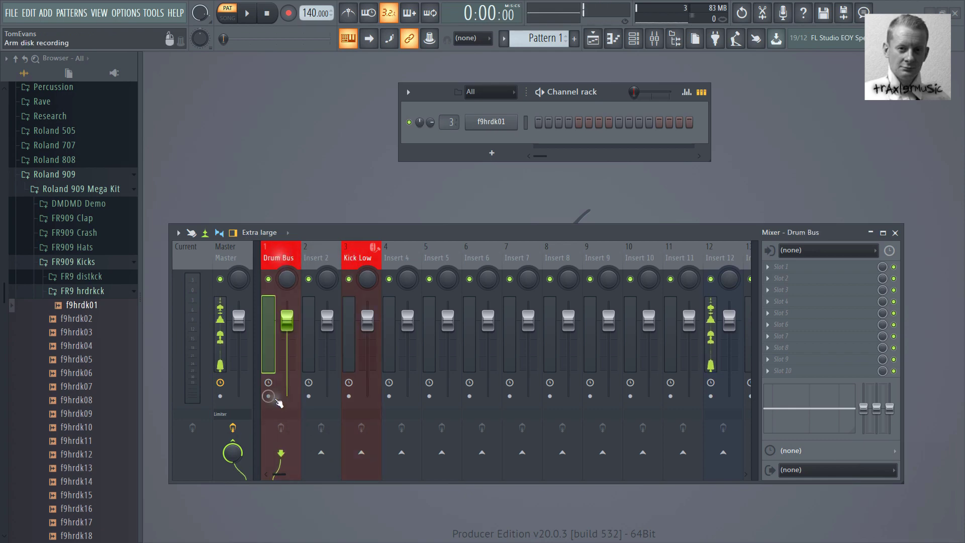
{"action": "left_click", "coordinate": [359, 253]}
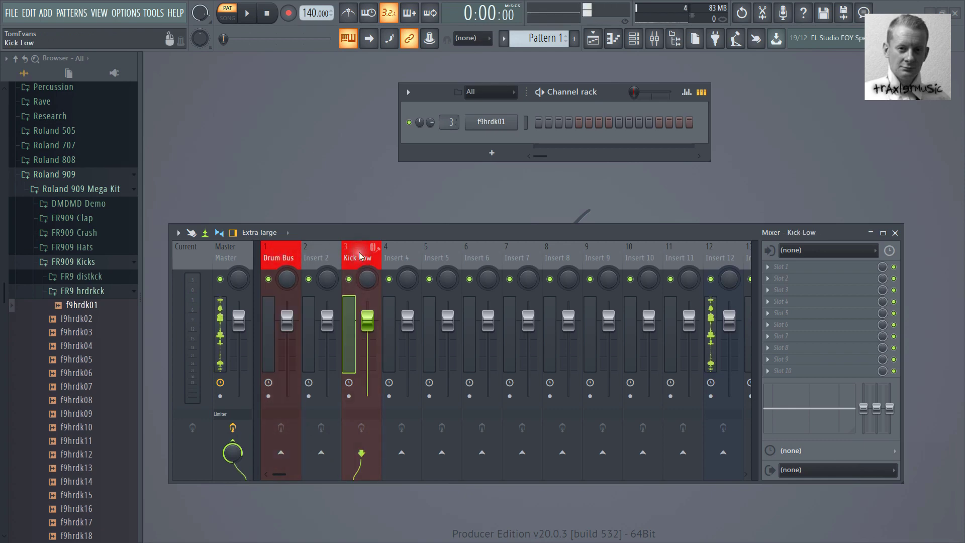
{"action": "left_click", "coordinate": [284, 453]}
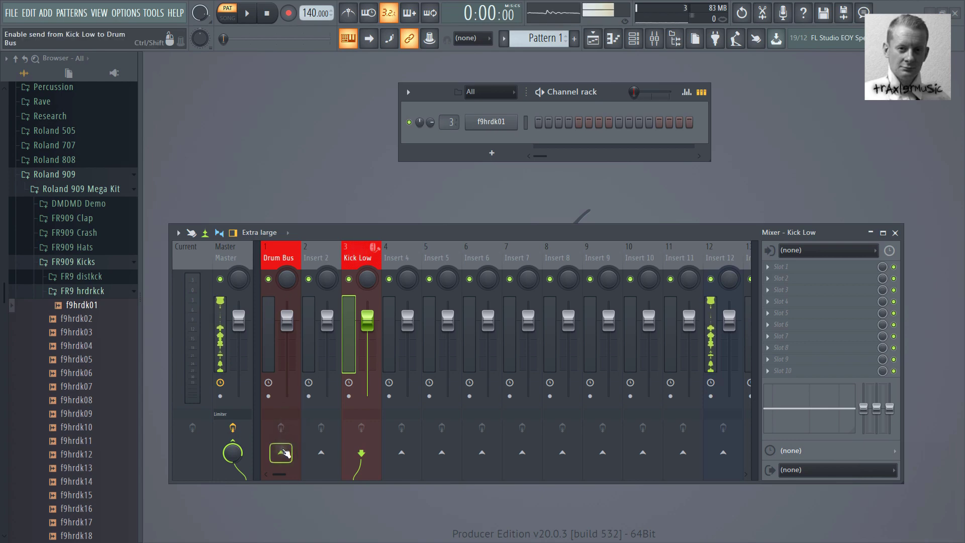
{"action": "right_click", "coordinate": [284, 453]}
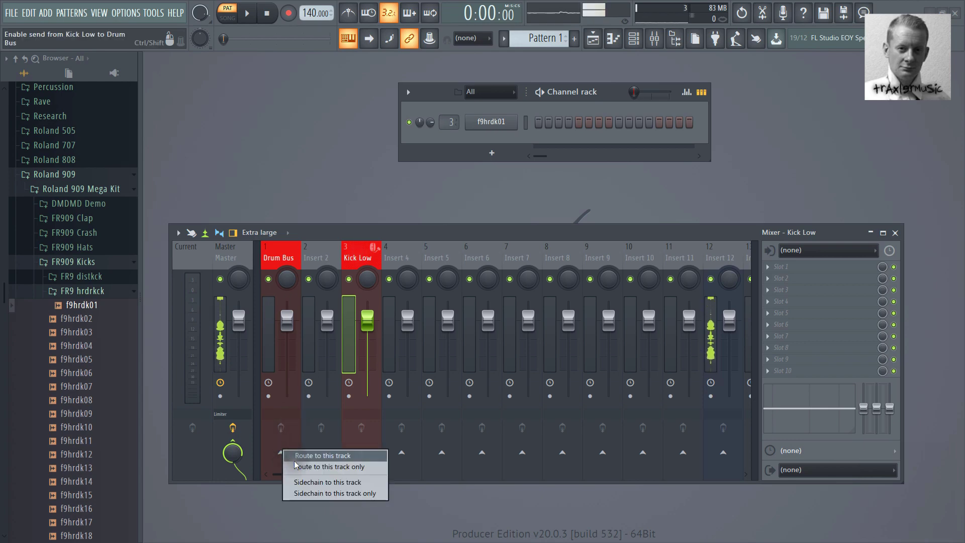
{"action": "left_click", "coordinate": [312, 456]}
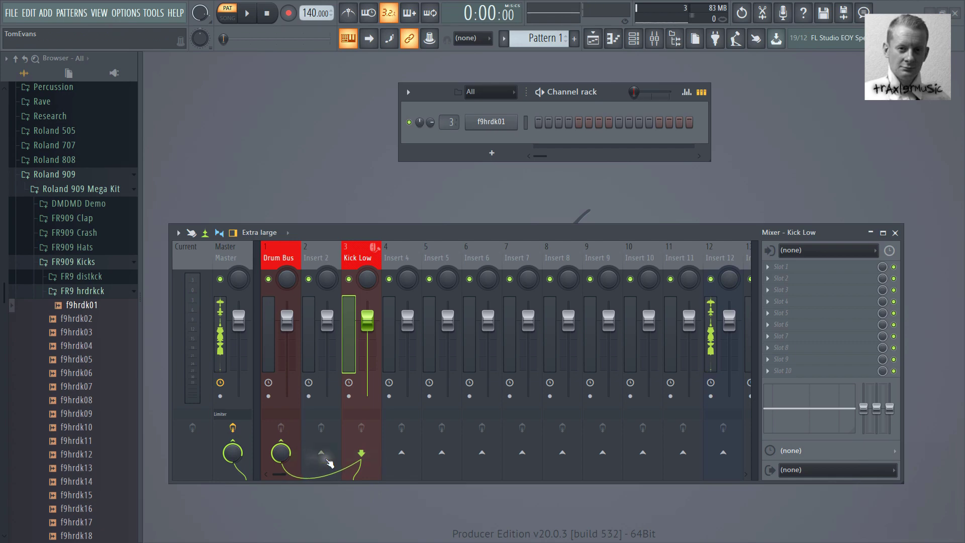
{"action": "left_click", "coordinate": [234, 445]}
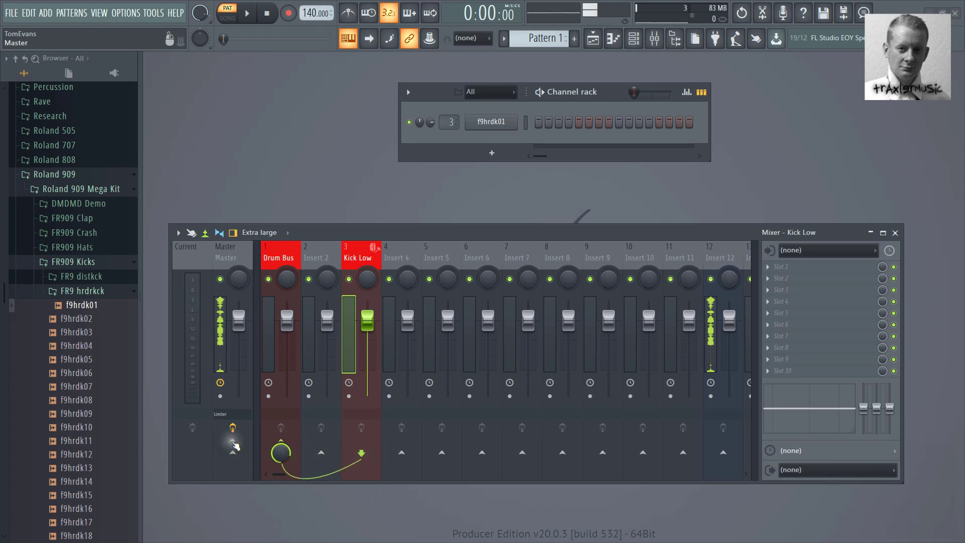
Remove Kick Low's send to Drum Bus and route it again using Route to this track only.
{"action": "left_click", "coordinate": [282, 447]}
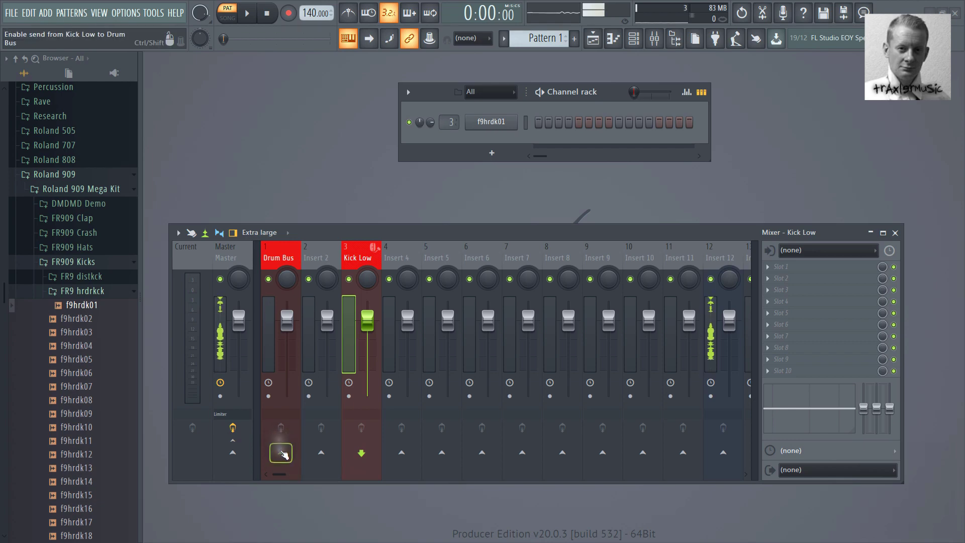
{"action": "right_click", "coordinate": [283, 455]}
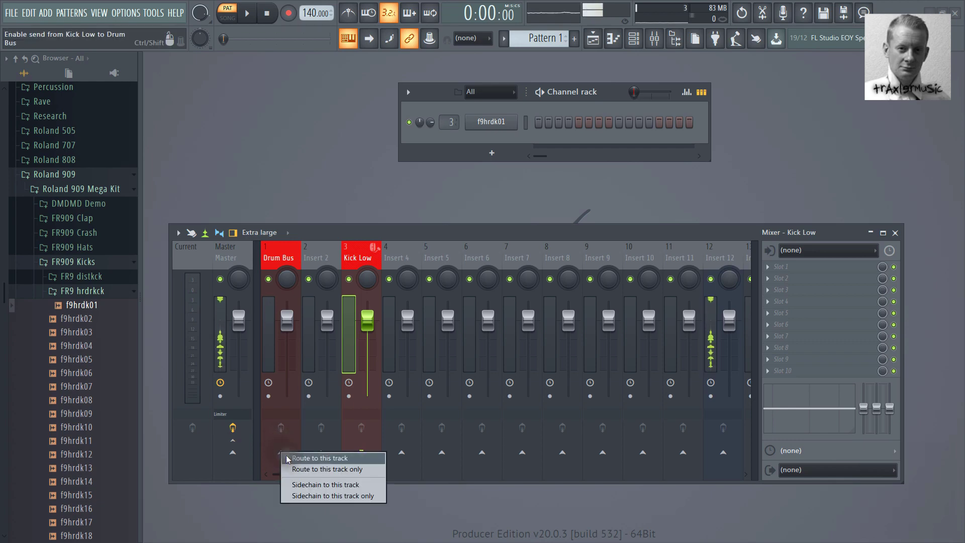
{"action": "left_click", "coordinate": [298, 471]}
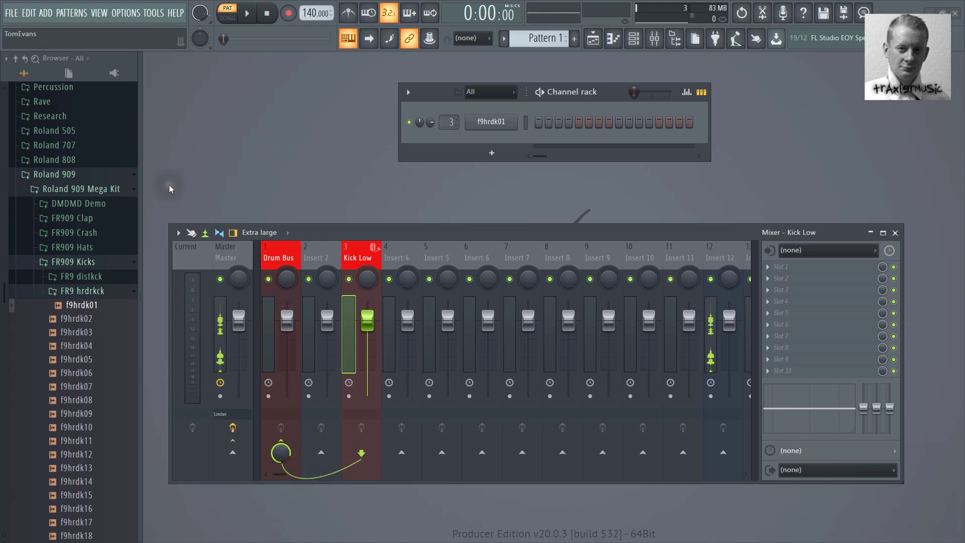
Add the f9clp01 sample from the FR909 Clap folder to the channel rack and route it to mixer track 4.
{"action": "left_click", "coordinate": [90, 291]}
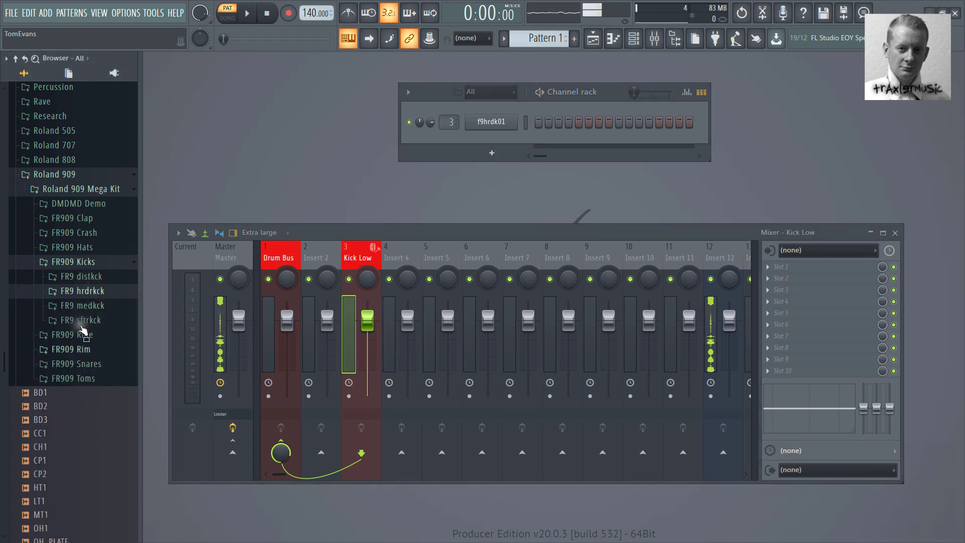
{"action": "left_click", "coordinate": [87, 219]}
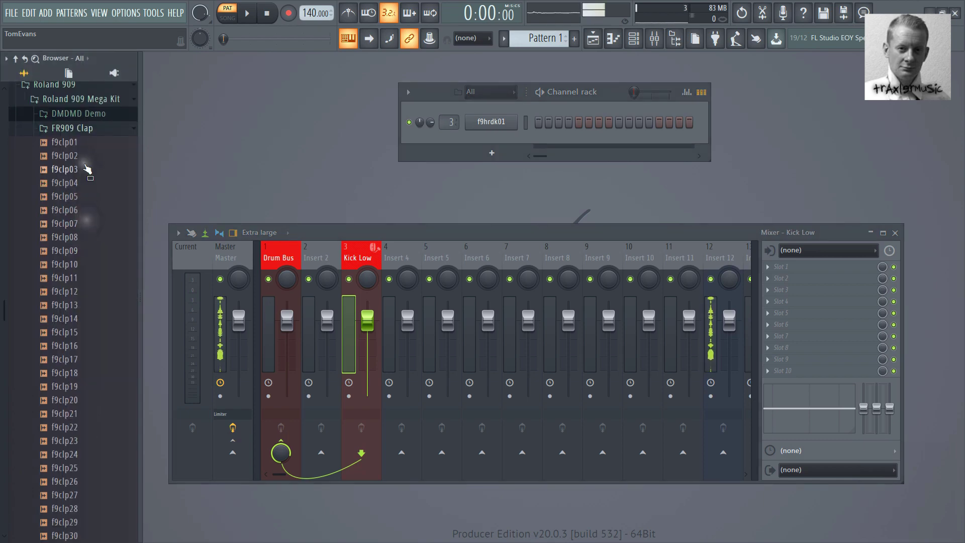
{"action": "left_click_drag", "start_coordinate": [68, 142], "coordinate": [448, 113]}
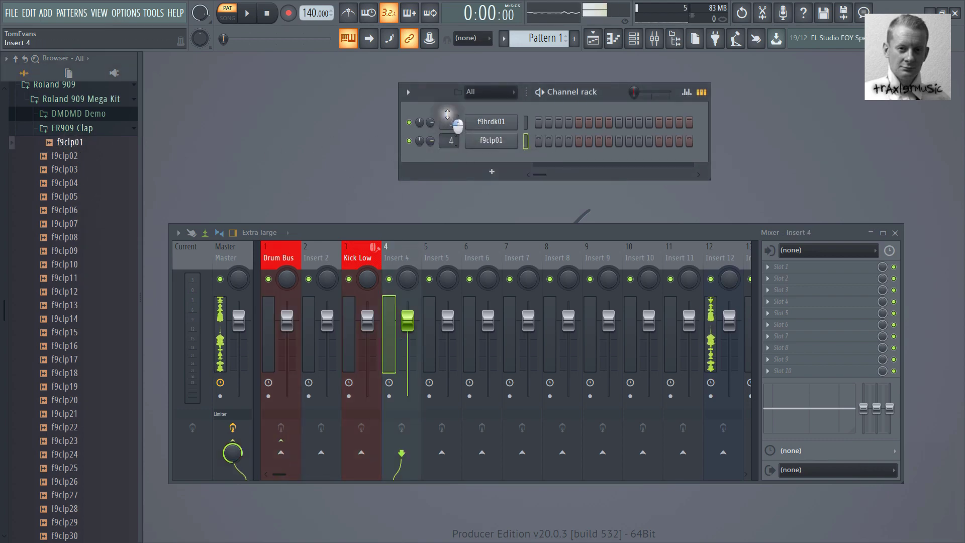
Rename mixer track Insert 4 as "Clap".
{"action": "right_click", "coordinate": [402, 252]}
{"action": "left_click", "coordinate": [435, 261]}
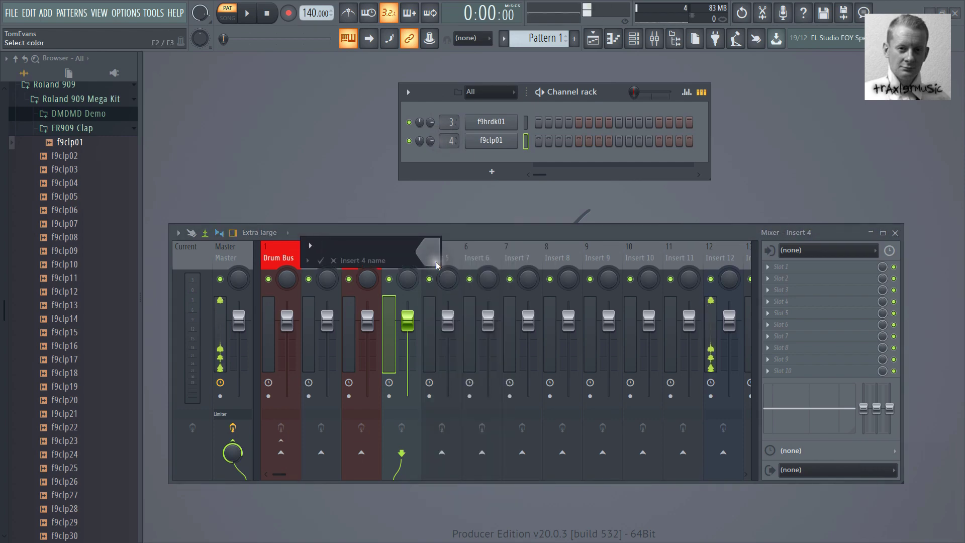
{"action": "type", "text": "Clap"}
{"action": "key", "text": "Return"}
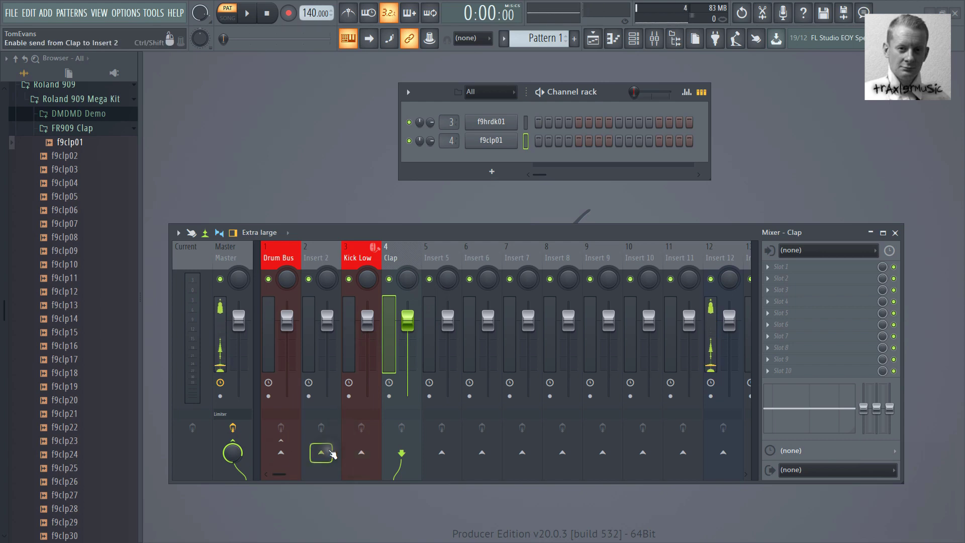
Route the Clap track to Drum Bus only, then select the Kick Low track to compare its routing.
{"action": "right_click", "coordinate": [283, 455]}
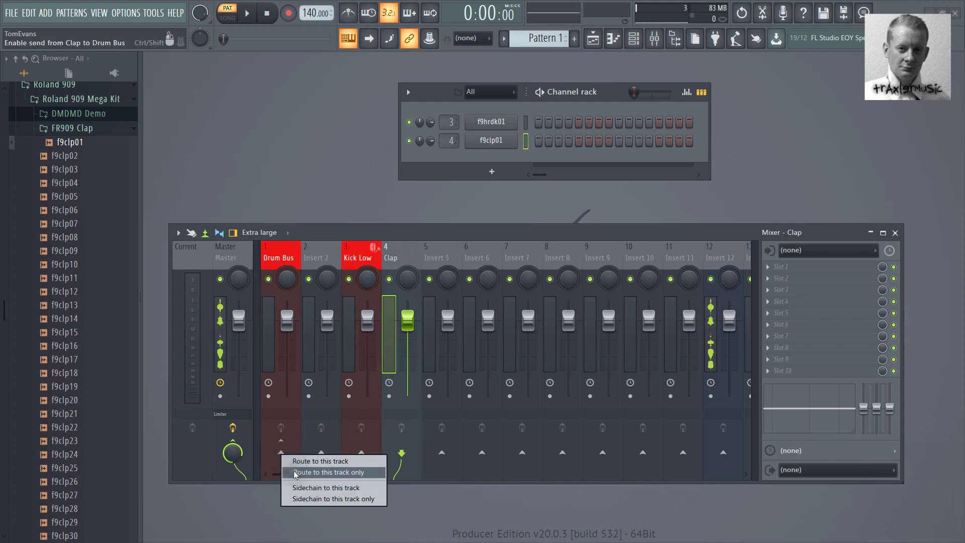
{"action": "left_click", "coordinate": [294, 473]}
{"action": "left_click", "coordinate": [363, 260]}
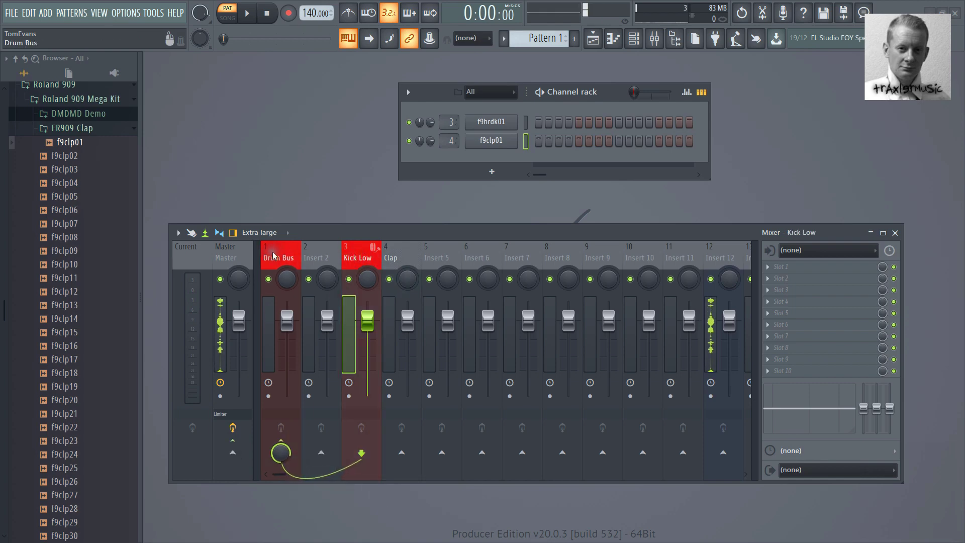
Color the Clap track with the same recently used red as the Drum Bus and Kick Low tracks.
{"action": "left_click", "coordinate": [402, 252]}
{"action": "right_click", "coordinate": [402, 252]}
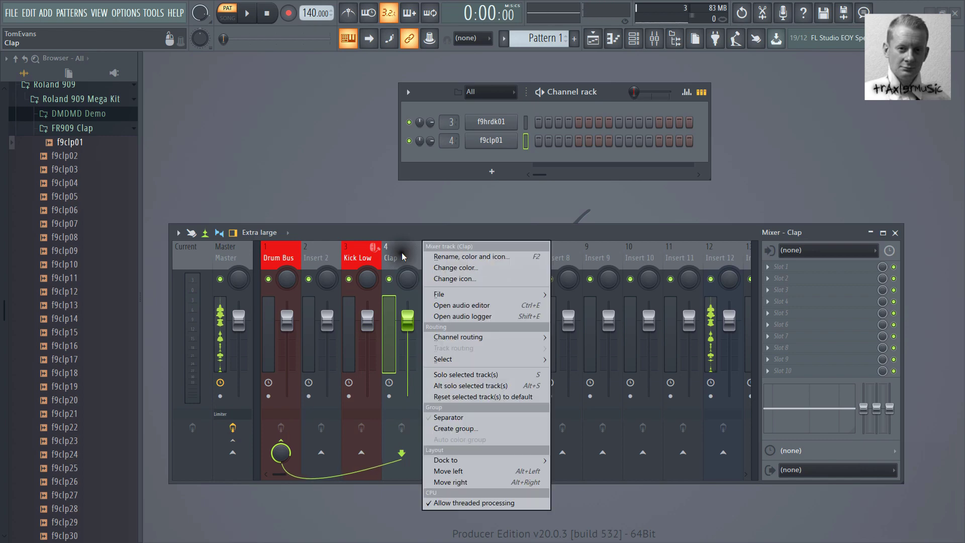
{"action": "left_click", "coordinate": [453, 267]}
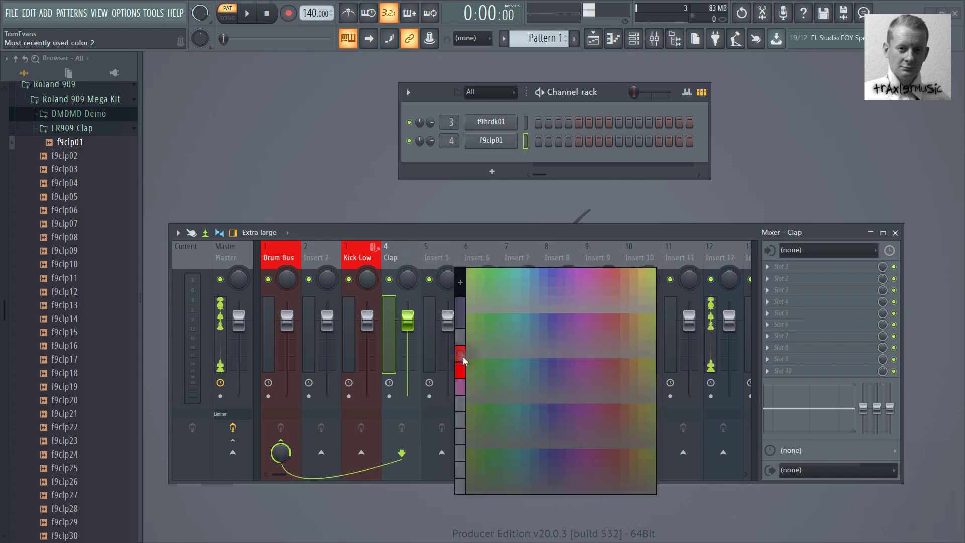
{"action": "left_click", "coordinate": [457, 270]}
Give the Clap mixer track the snare drum with sticks icon.
{"action": "right_click", "coordinate": [393, 261]}
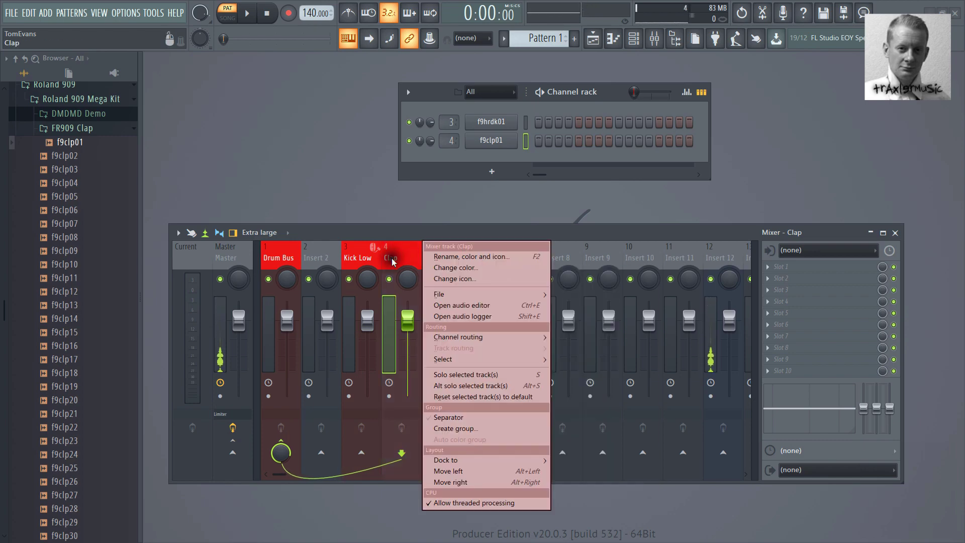
{"action": "left_click", "coordinate": [448, 274]}
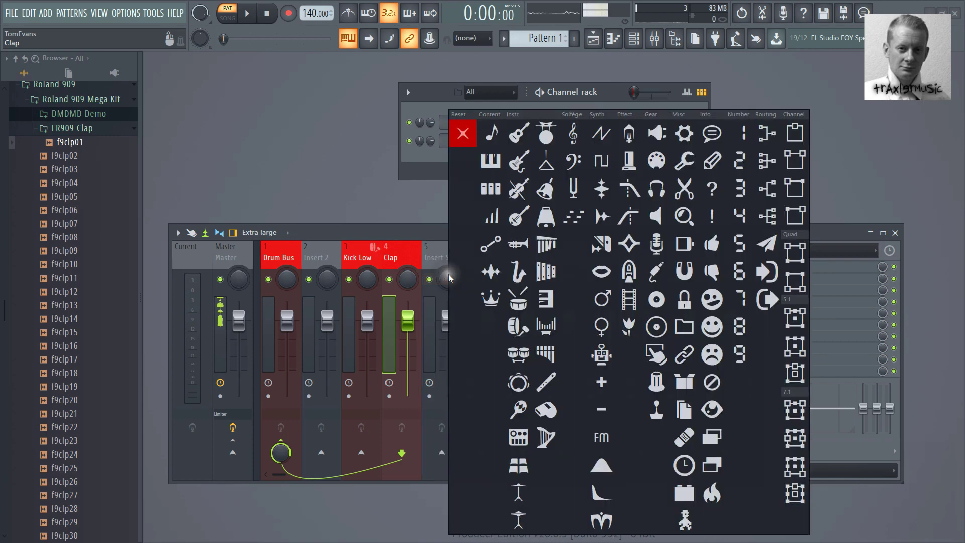
{"action": "left_click", "coordinate": [512, 304]}
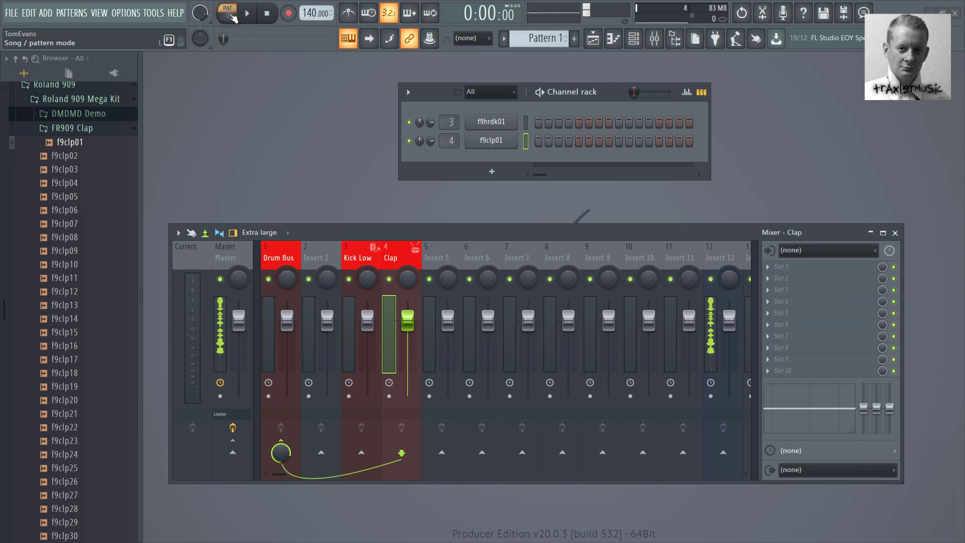
Program the f9hrdk01 kick channel in Pattern 1 with hits on steps 1, 5, 9 and 13.
{"action": "left_click", "coordinate": [279, 120]}
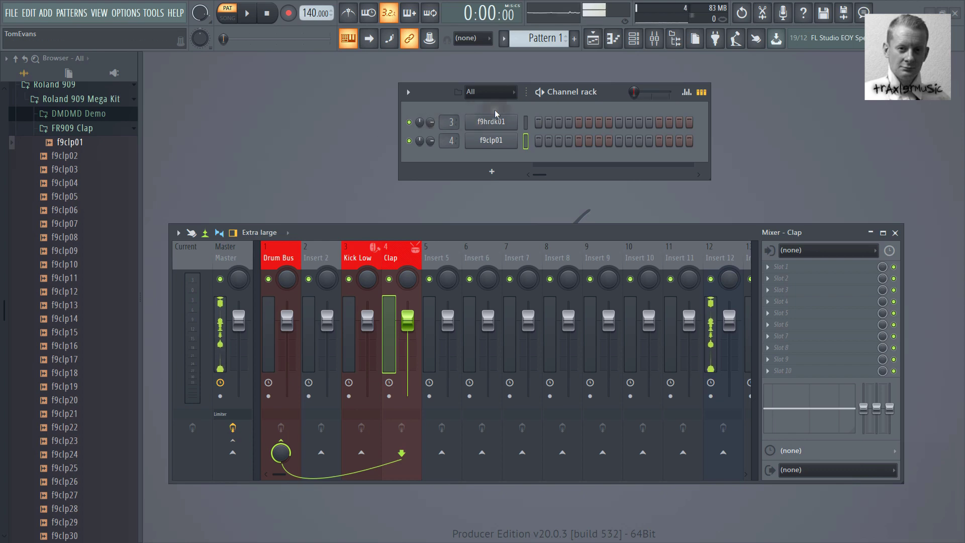
{"action": "left_click", "coordinate": [538, 122]}
{"action": "left_click", "coordinate": [579, 122]}
{"action": "left_click", "coordinate": [619, 122]}
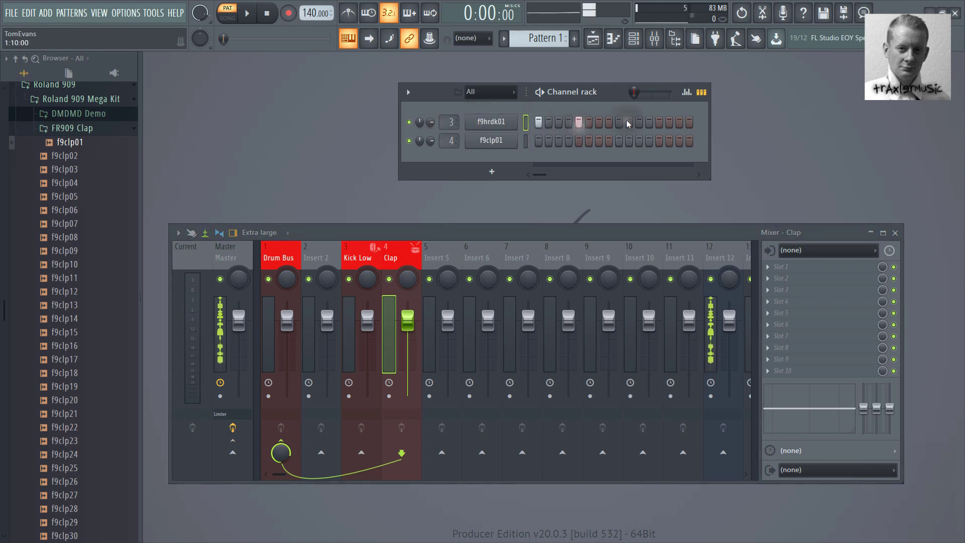
{"action": "left_click", "coordinate": [659, 122]}
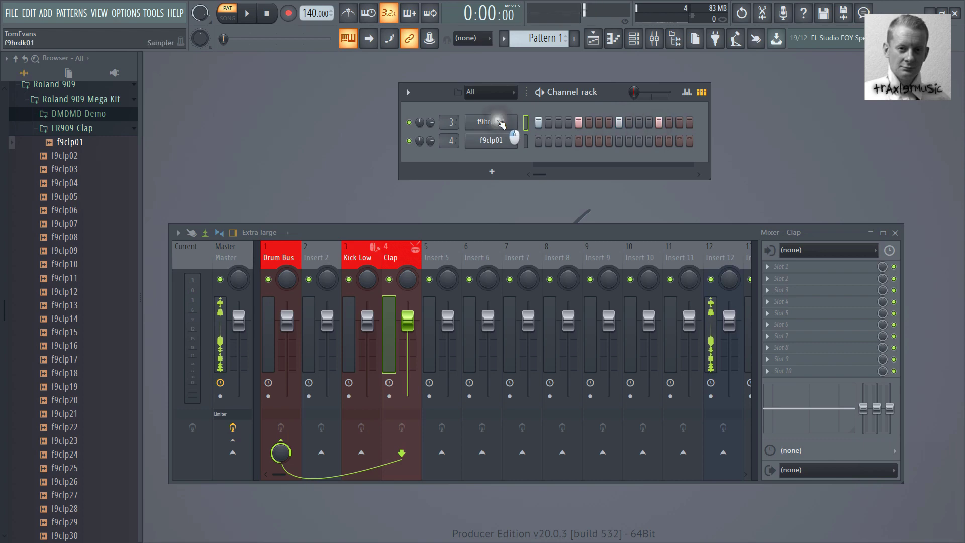
Rename the f9hrdk01 channel in the channel rack as "Kick 909".
{"action": "left_click", "coordinate": [495, 123]}
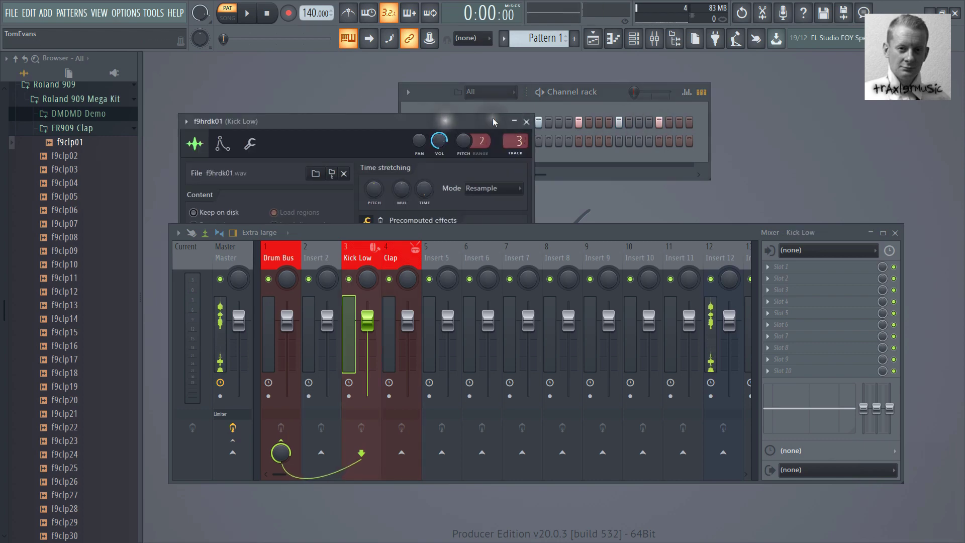
{"action": "left_click", "coordinate": [511, 121]}
{"action": "right_click", "coordinate": [496, 126]}
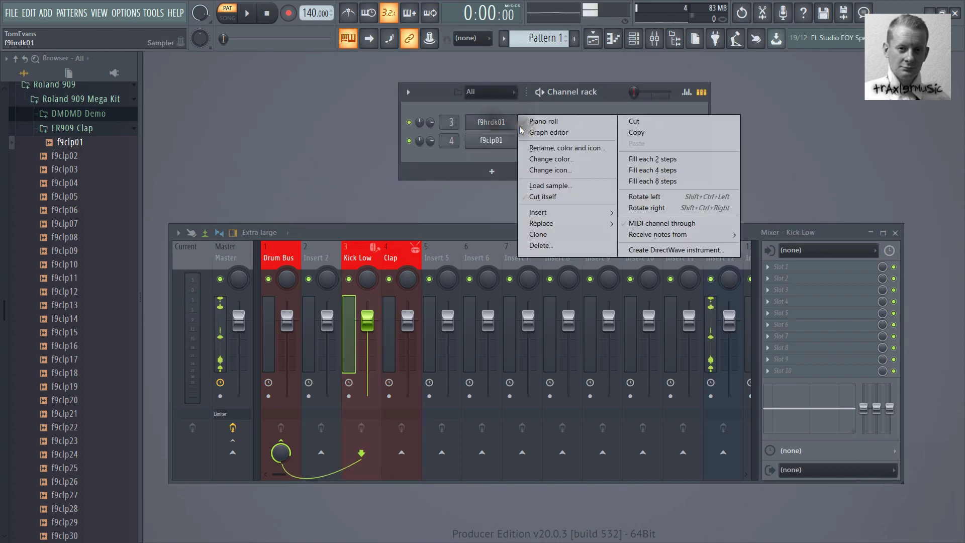
{"action": "left_click", "coordinate": [537, 146]}
{"action": "type", "text": "Kick 909"}
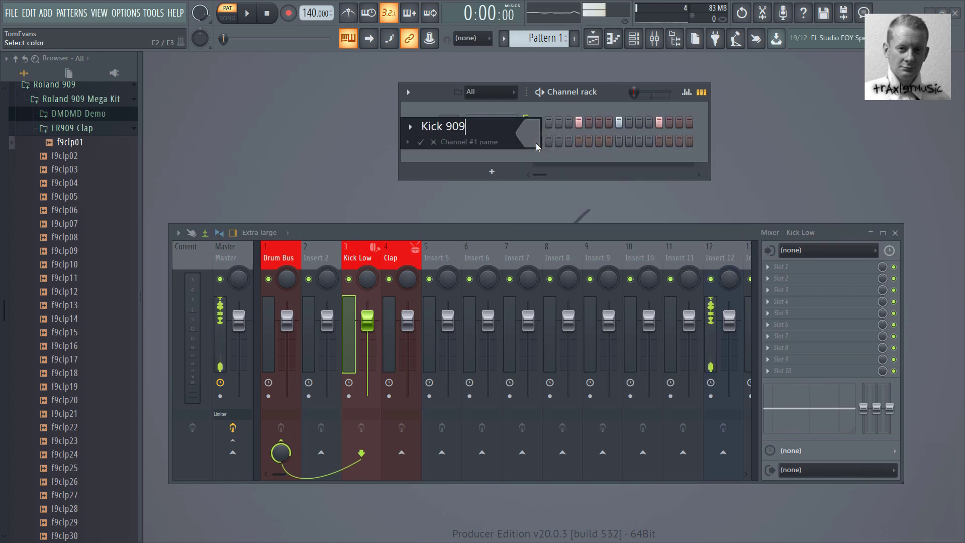
{"action": "key", "text": "Return"}
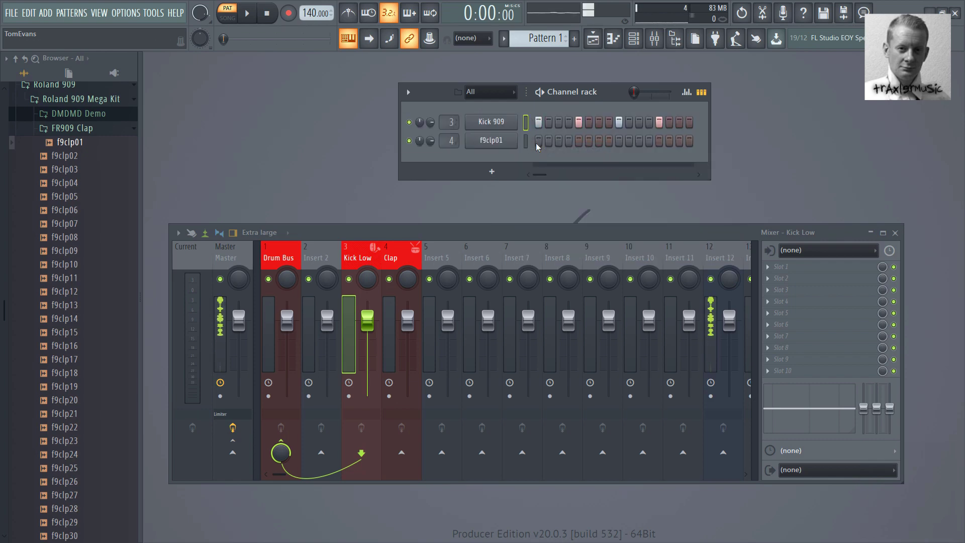
Color the Kick 909 channel with the same red as the drum mixer tracks.
{"action": "right_click", "coordinate": [508, 122]}
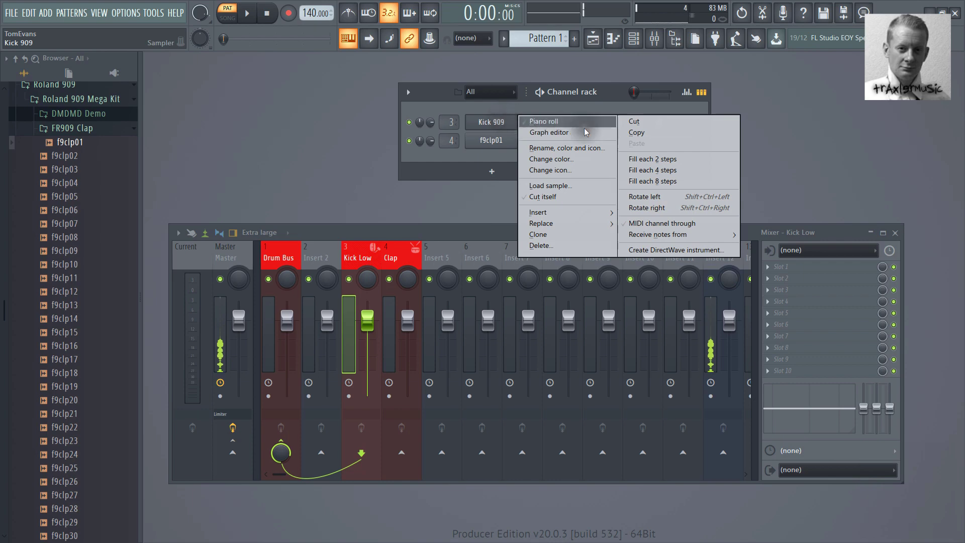
{"action": "left_click", "coordinate": [563, 160]}
{"action": "left_click", "coordinate": [569, 252]}
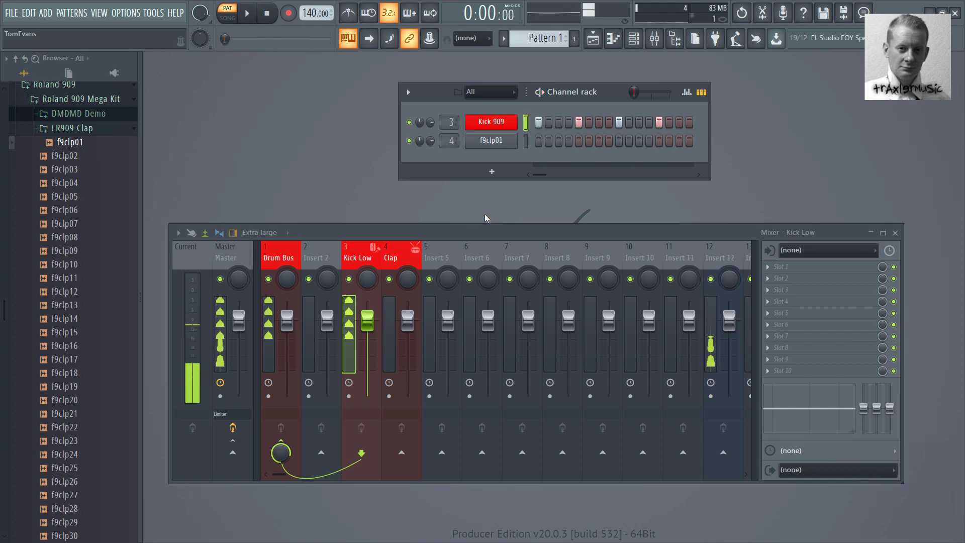
Load Fruity Compressor into the first effect slot of the Kick Low mixer track.
{"action": "left_click", "coordinate": [772, 267]}
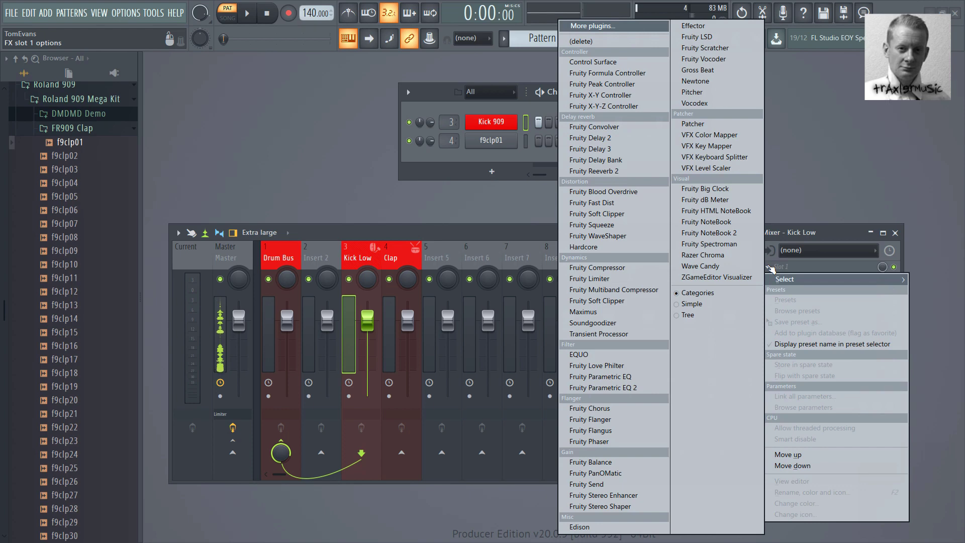
{"action": "left_click", "coordinate": [640, 268]}
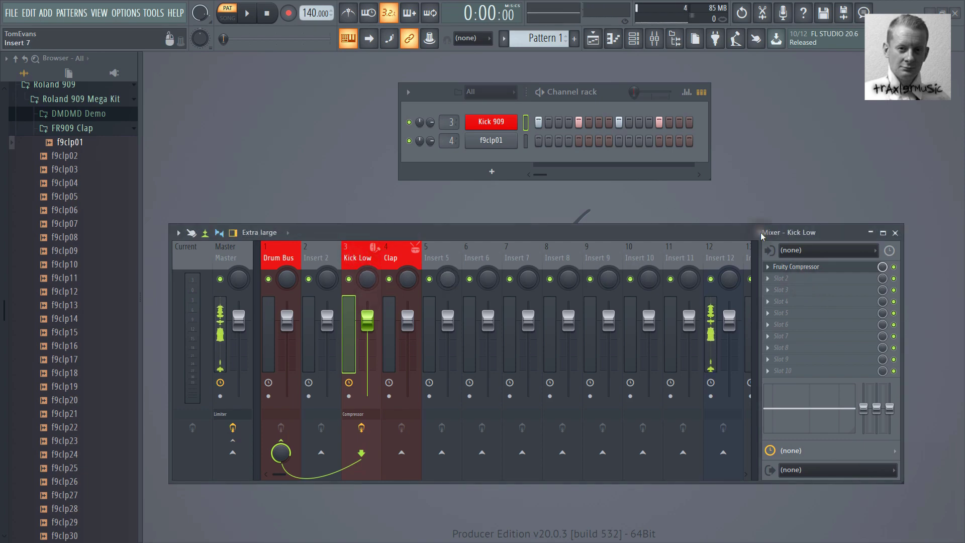
{"action": "left_click", "coordinate": [807, 271]}
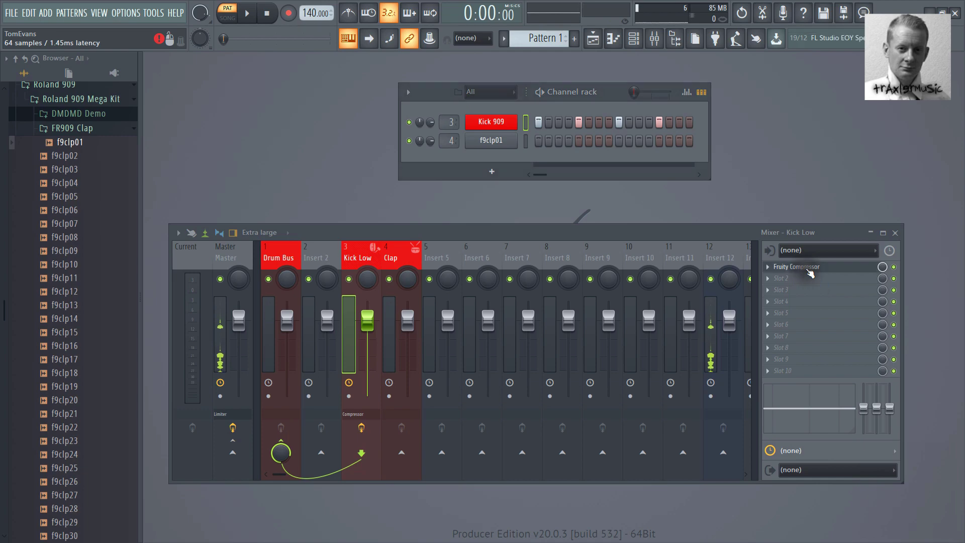
Rearrange the windows so the channel rack and Fruity Compressor sit side by side above the mixer without overlapping.
{"action": "left_click_drag", "start_coordinate": [676, 230], "coordinate": [688, 310]}
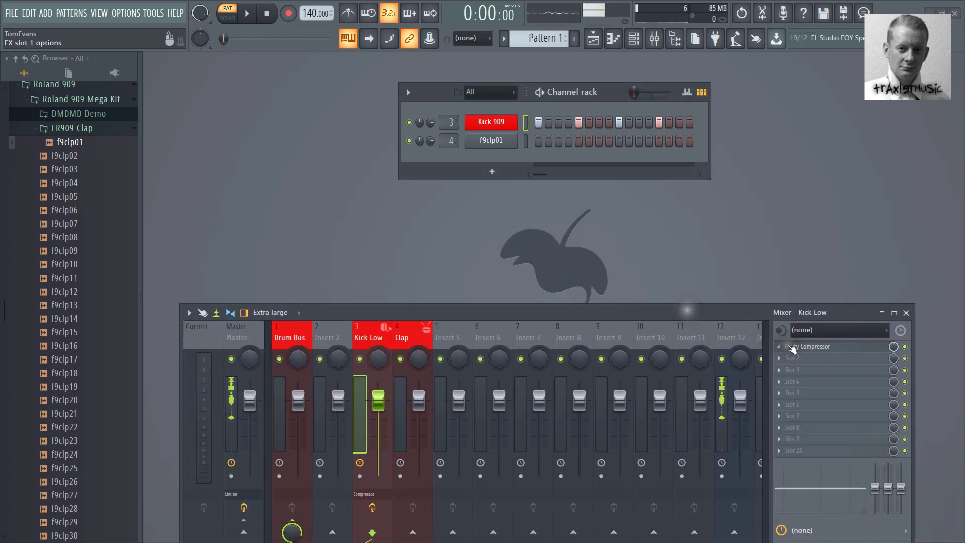
{"action": "left_click", "coordinate": [797, 347]}
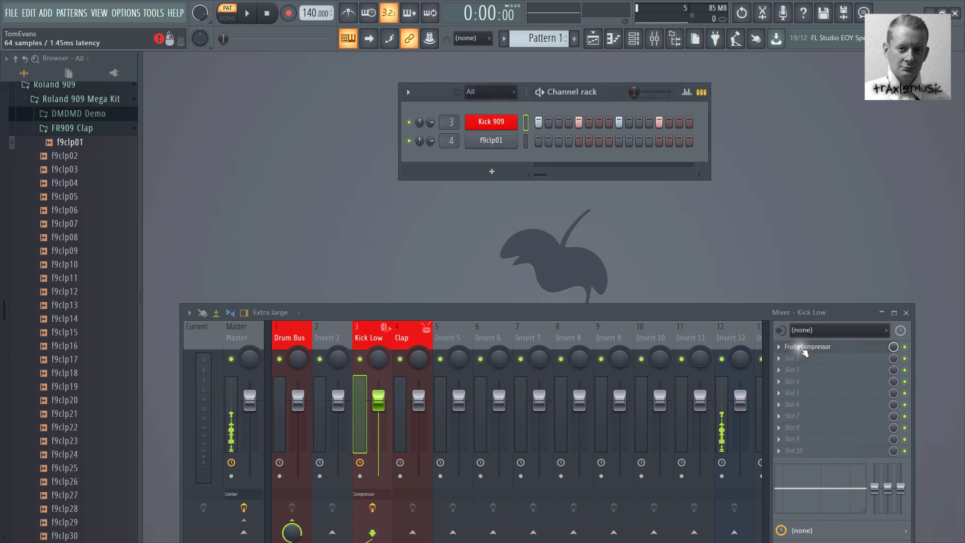
{"action": "left_click_drag", "start_coordinate": [437, 92], "coordinate": [296, 80]}
{"action": "left_click_drag", "start_coordinate": [420, 312], "coordinate": [403, 141]}
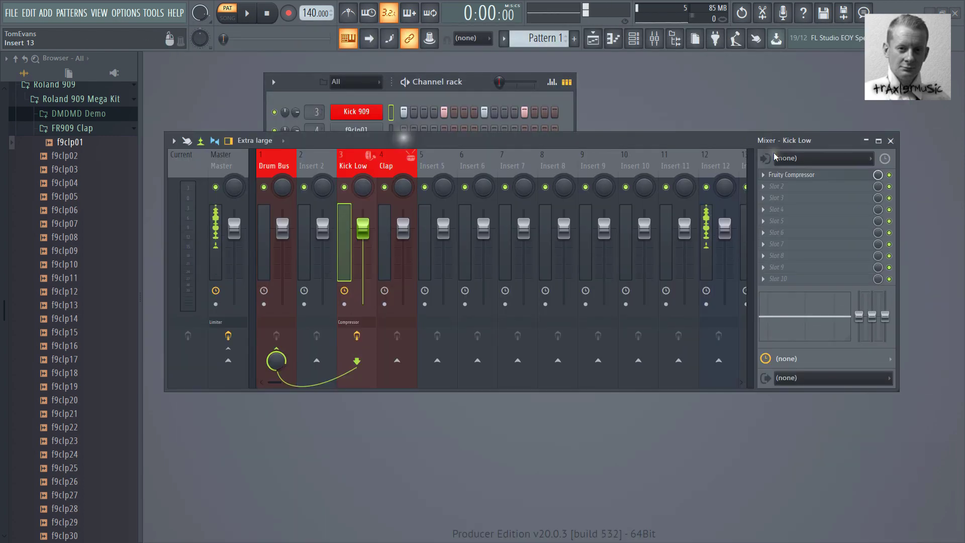
{"action": "left_click", "coordinate": [802, 179]}
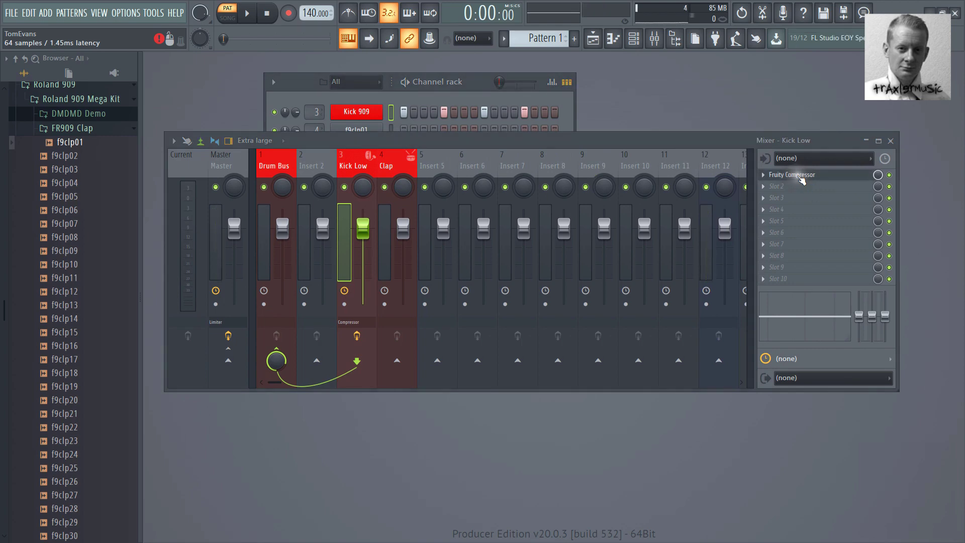
{"action": "left_click_drag", "start_coordinate": [594, 137], "coordinate": [583, 347]}
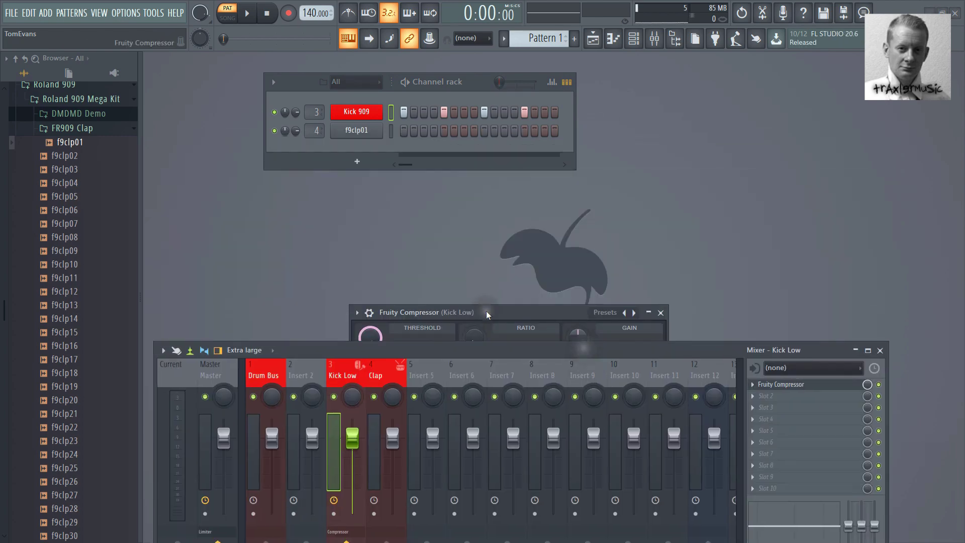
{"action": "left_click_drag", "start_coordinate": [486, 311], "coordinate": [729, 89]}
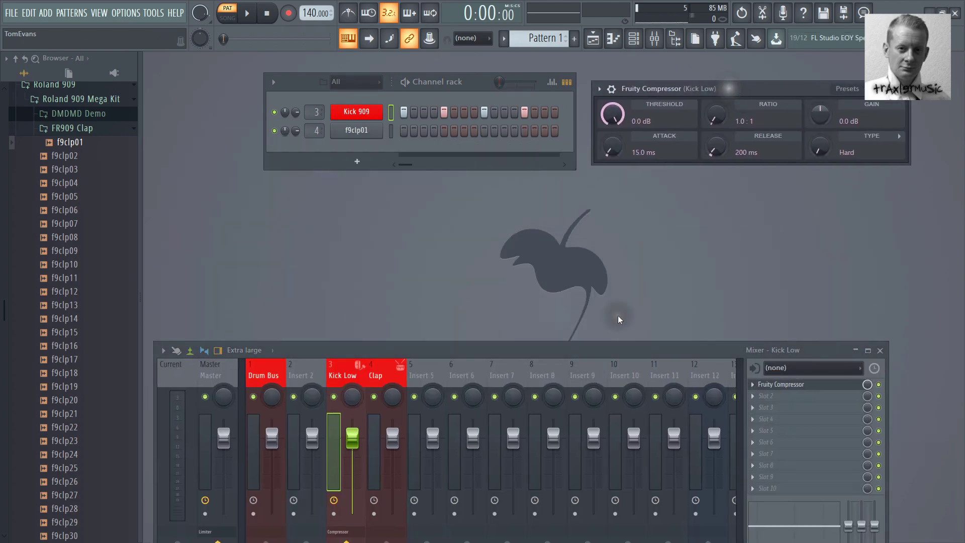
{"action": "left_click_drag", "start_coordinate": [614, 350], "coordinate": [644, 287]}
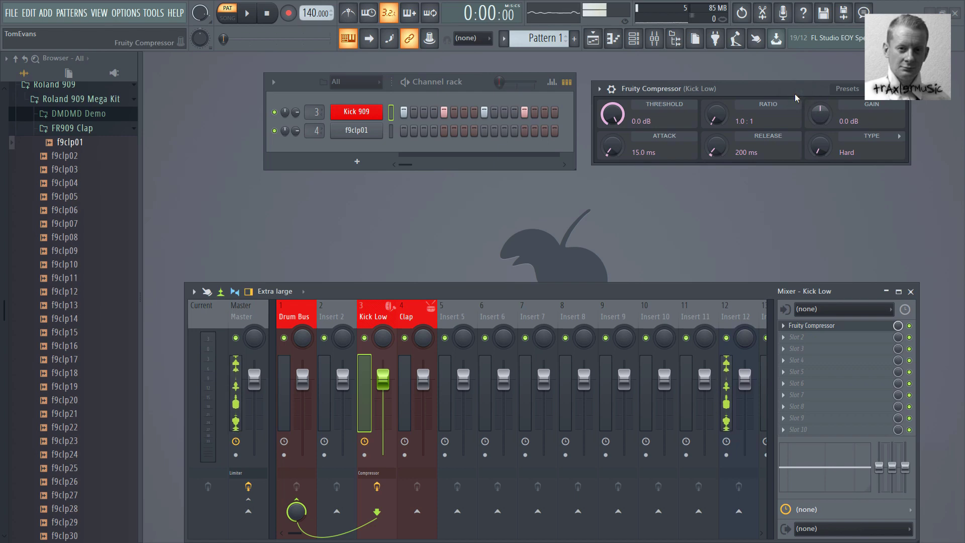
Play the pattern and apply the Drums preset to the Kick Low track's Fruity Compressor.
{"action": "key", "text": "space"}
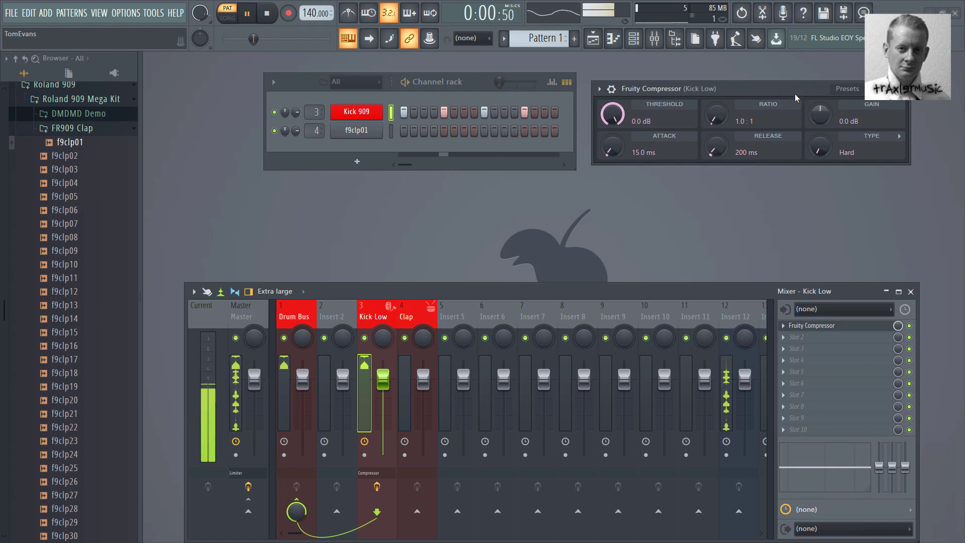
{"action": "left_click", "coordinate": [847, 89]}
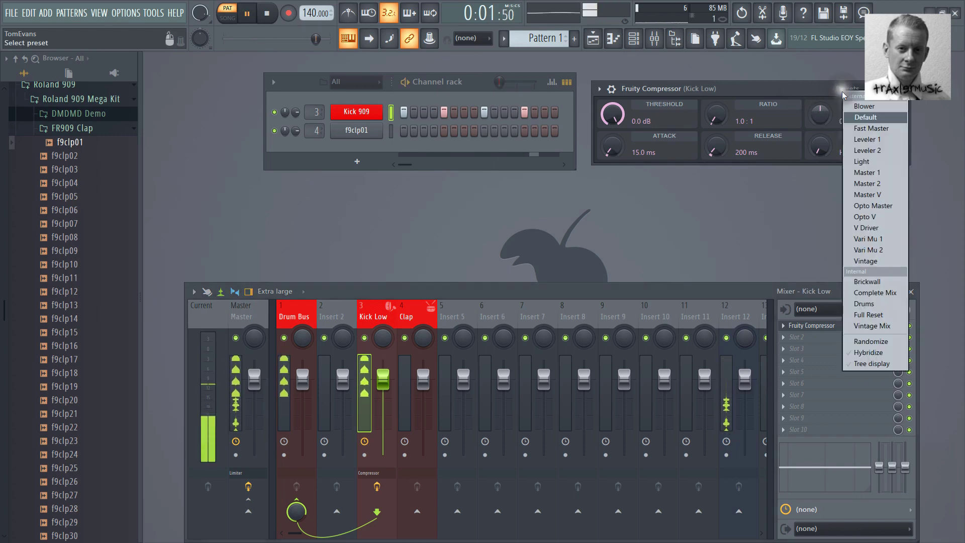
{"action": "left_click", "coordinate": [869, 304]}
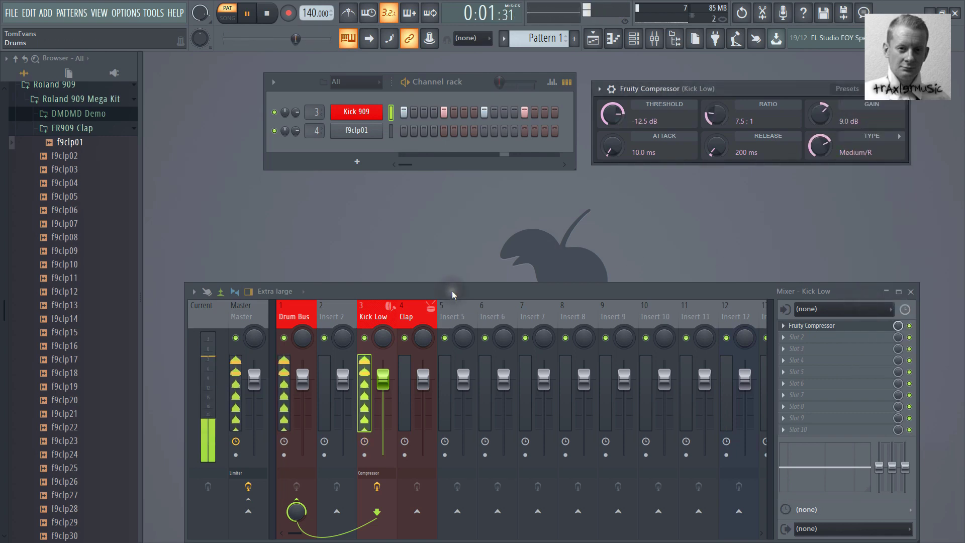
Lower the Kick Low track's volume to about -4.6 dB while listening, and stop playback.
{"action": "left_click_drag", "start_coordinate": [384, 383], "coordinate": [386, 433]}
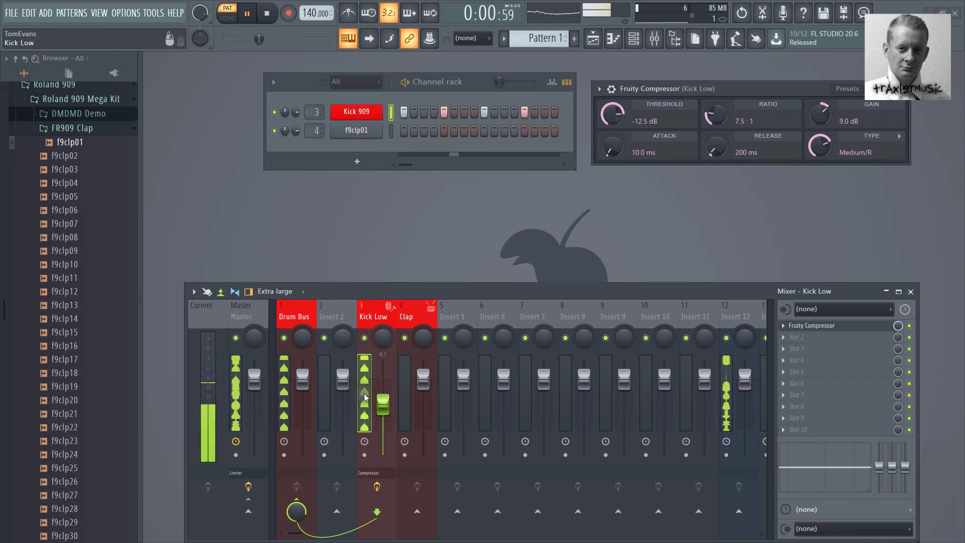
{"action": "left_click_drag", "start_coordinate": [383, 404], "coordinate": [383, 386]}
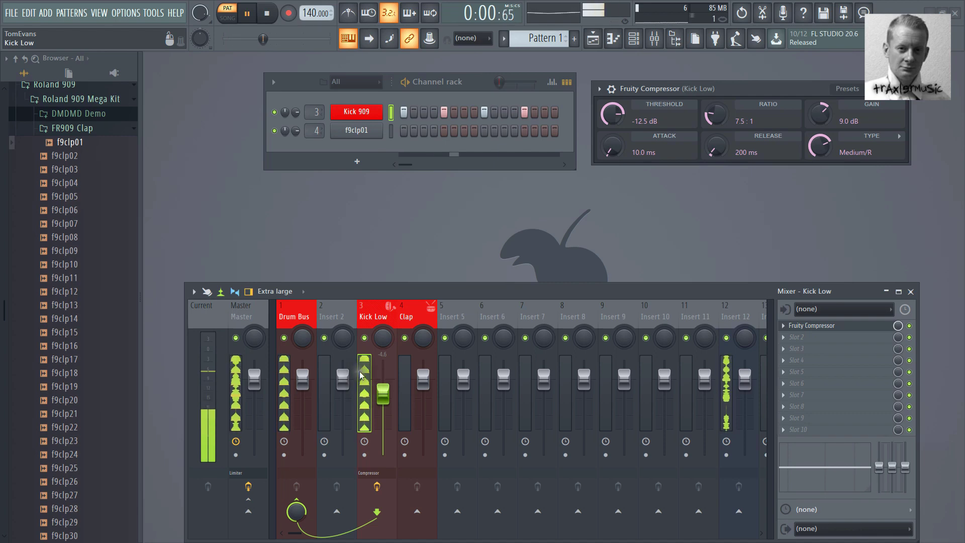
{"action": "key", "text": "space"}
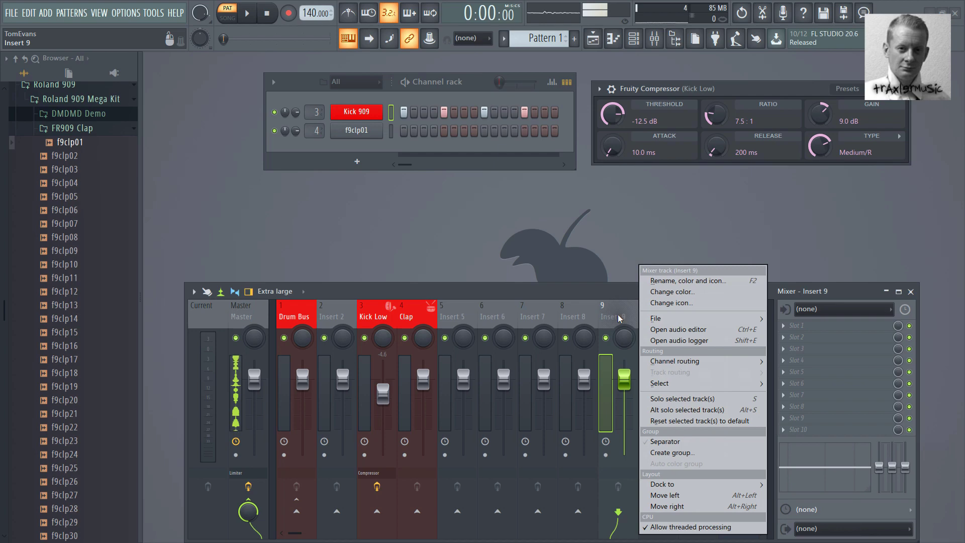
Load Fruity Delay 3 into the first effect slot of mixer track Insert 9.
{"action": "left_click", "coordinate": [836, 294]}
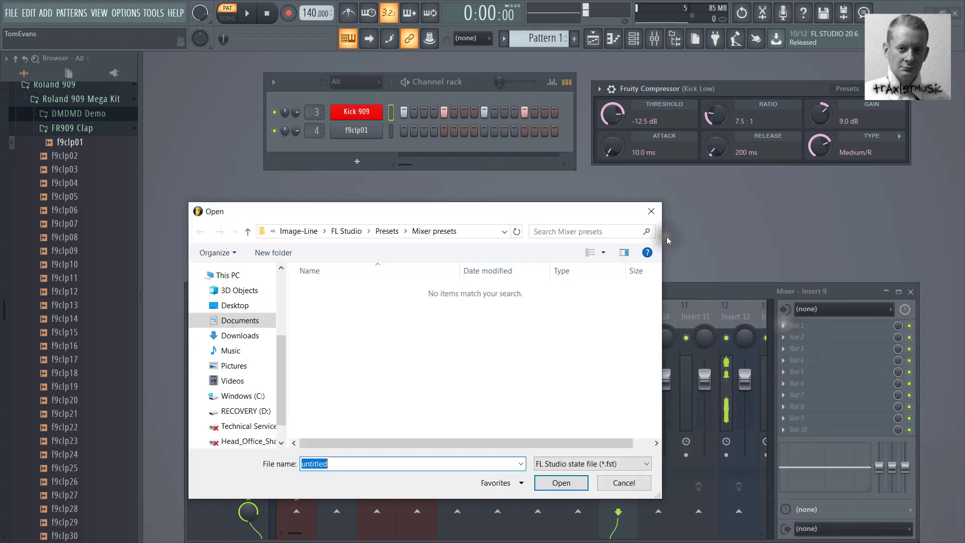
{"action": "left_click", "coordinate": [652, 215]}
{"action": "left_click", "coordinate": [784, 327]}
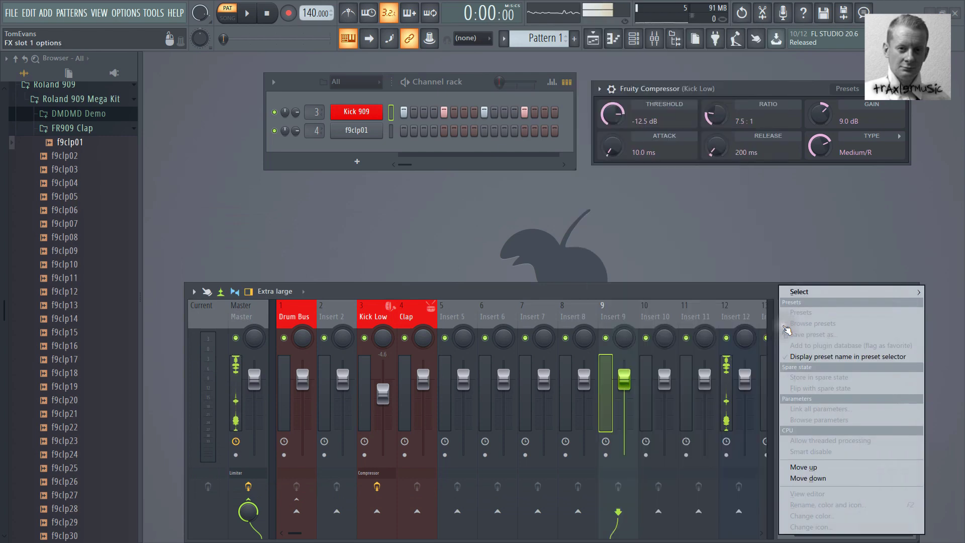
{"action": "mouse_move", "coordinate": [799, 293]}
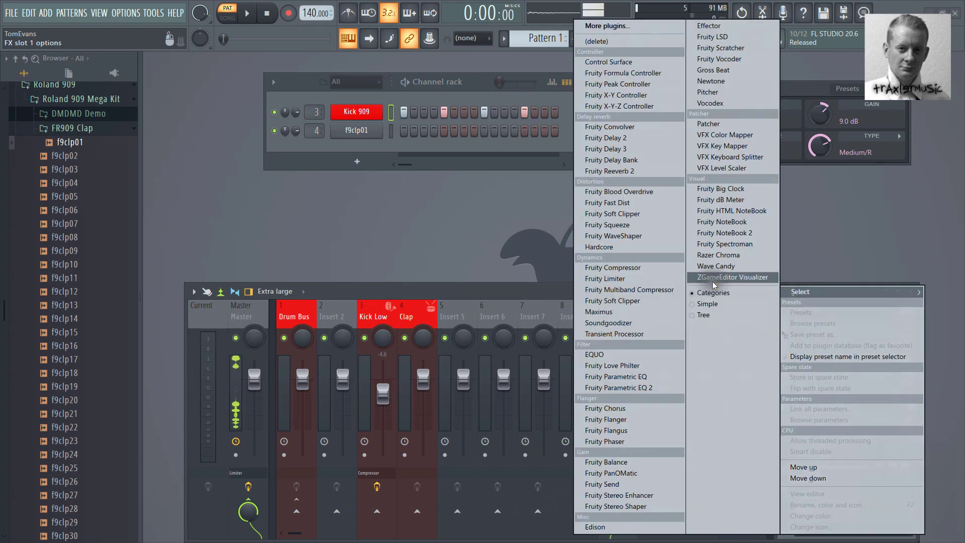
{"action": "left_click", "coordinate": [622, 149]}
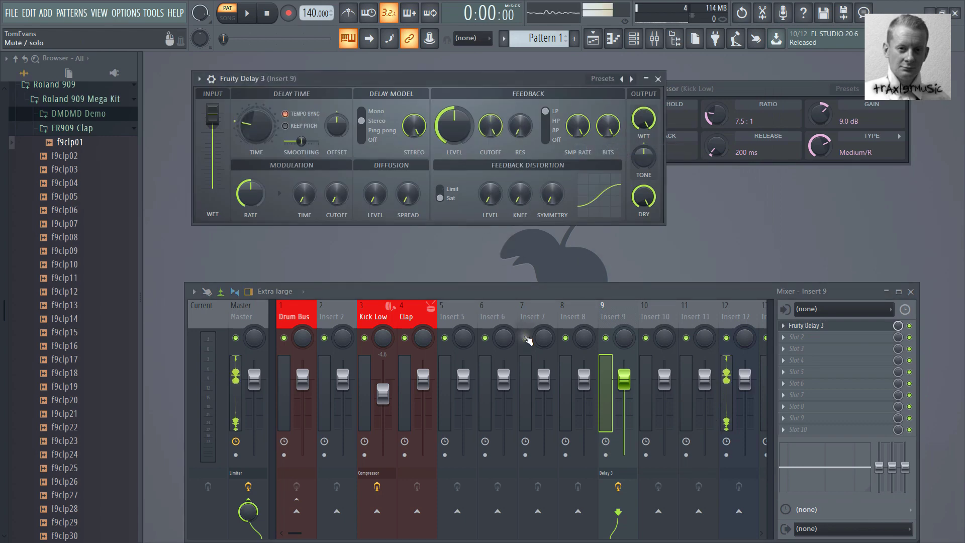
Raise the mixer window to expose the send controls, and sidechain the Kick Low track to Insert 9.
{"action": "left_click_drag", "start_coordinate": [485, 299], "coordinate": [484, 283]}
{"action": "left_click_drag", "start_coordinate": [469, 243], "coordinate": [471, 247]}
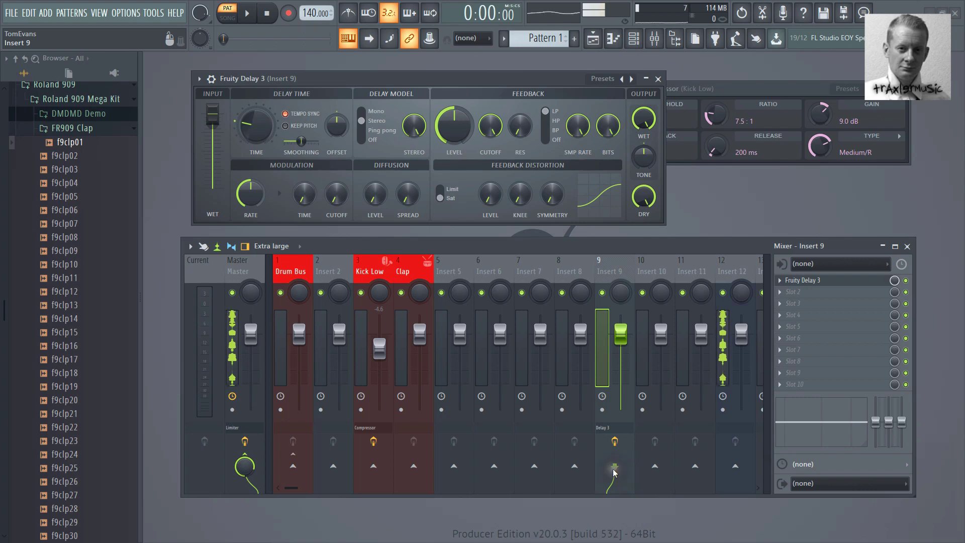
{"action": "left_click", "coordinate": [374, 272]}
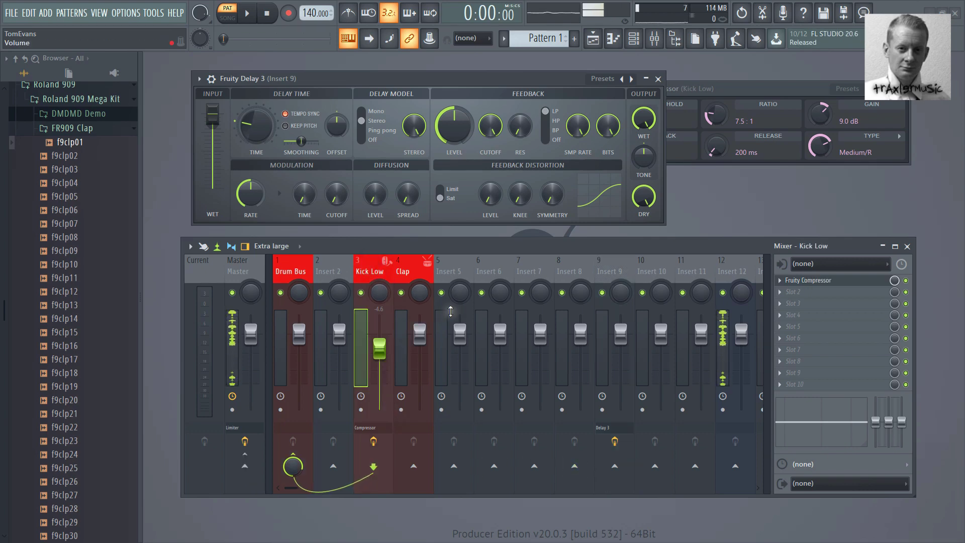
{"action": "right_click", "coordinate": [615, 466]}
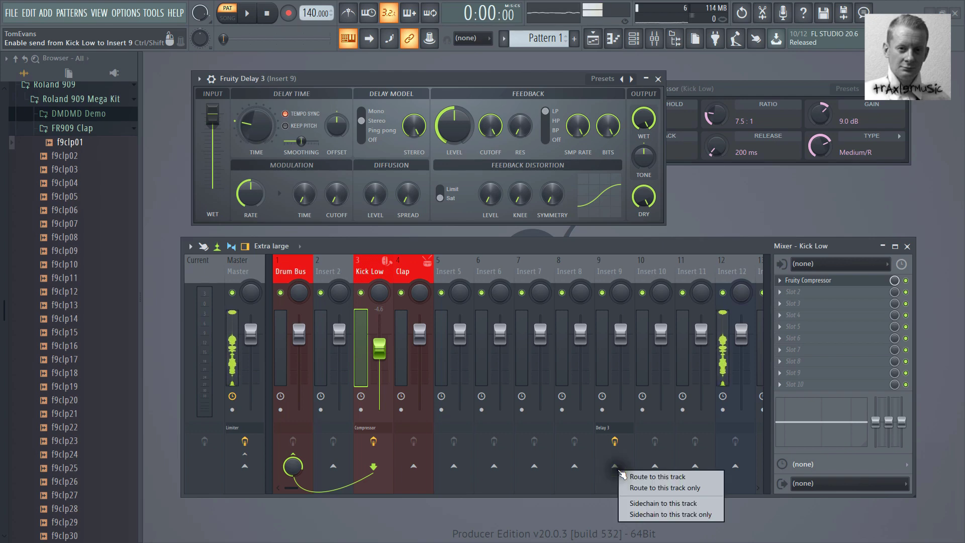
{"action": "left_click", "coordinate": [636, 503]}
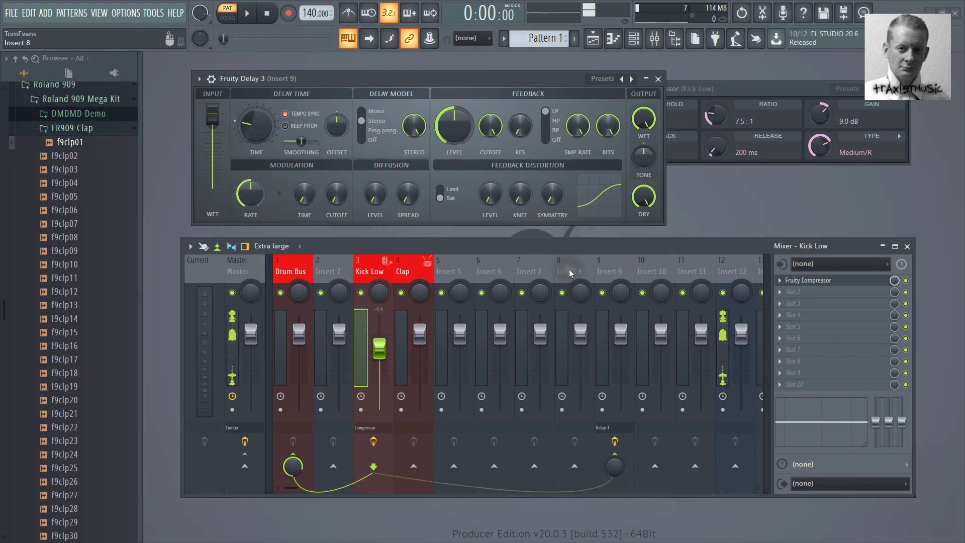
Rename the Insert 9 mixer track to Delay and color it blue.
{"action": "right_click", "coordinate": [608, 274]}
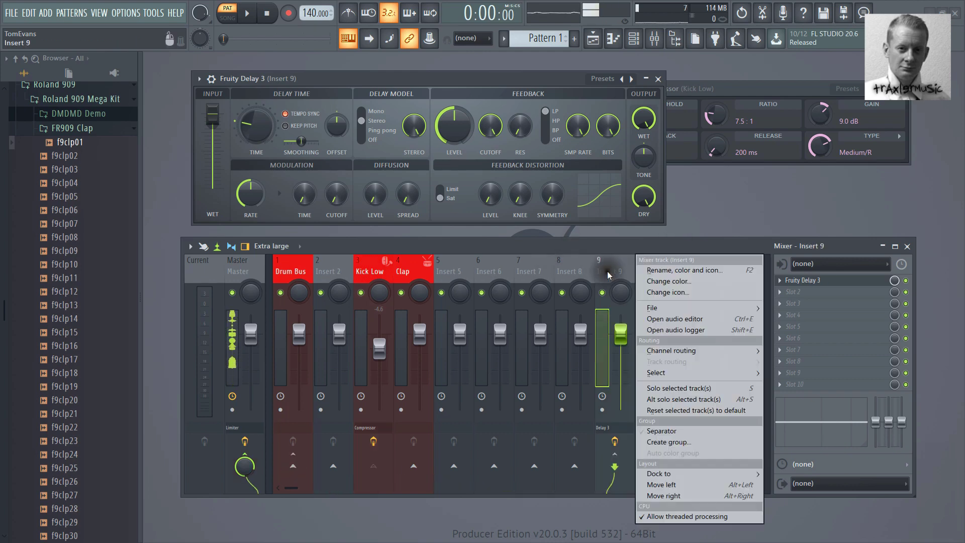
{"action": "left_click", "coordinate": [653, 271]}
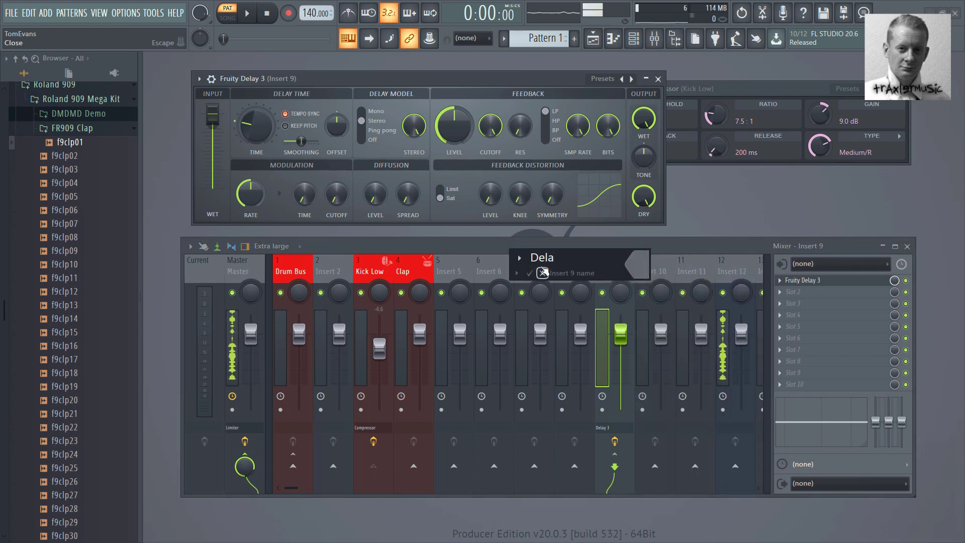
{"action": "left_click", "coordinate": [636, 272]}
{"action": "left_click", "coordinate": [656, 275]}
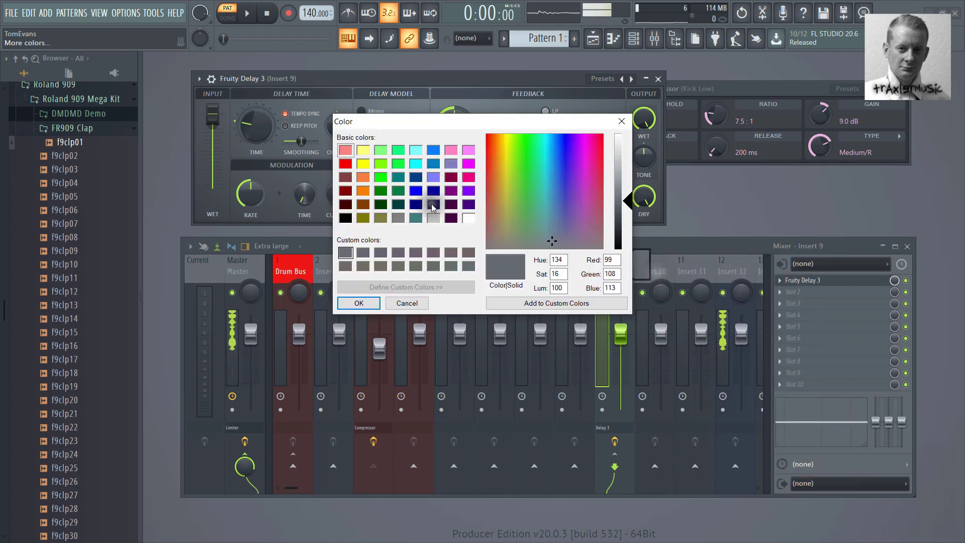
{"action": "left_click", "coordinate": [415, 190]}
{"action": "left_click", "coordinate": [357, 302]}
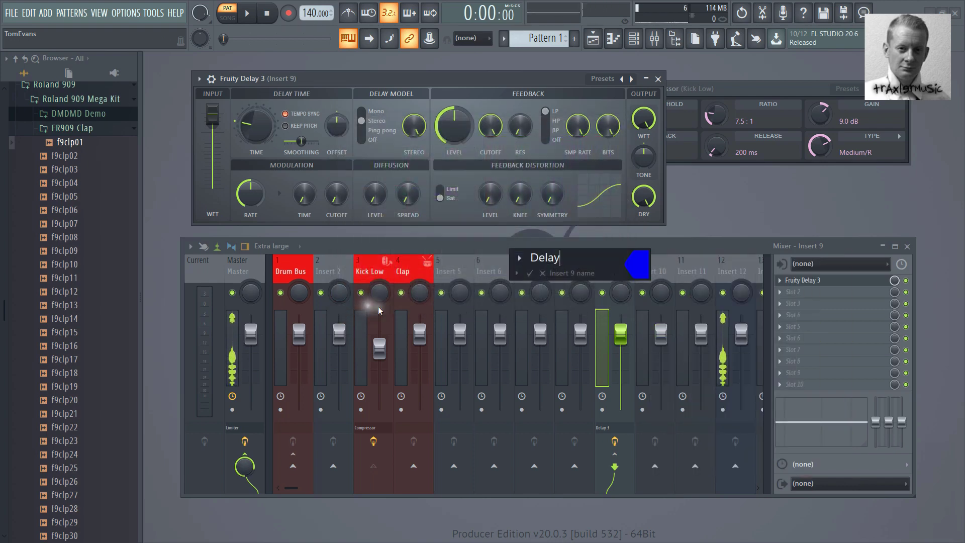
{"action": "key", "text": "Return"}
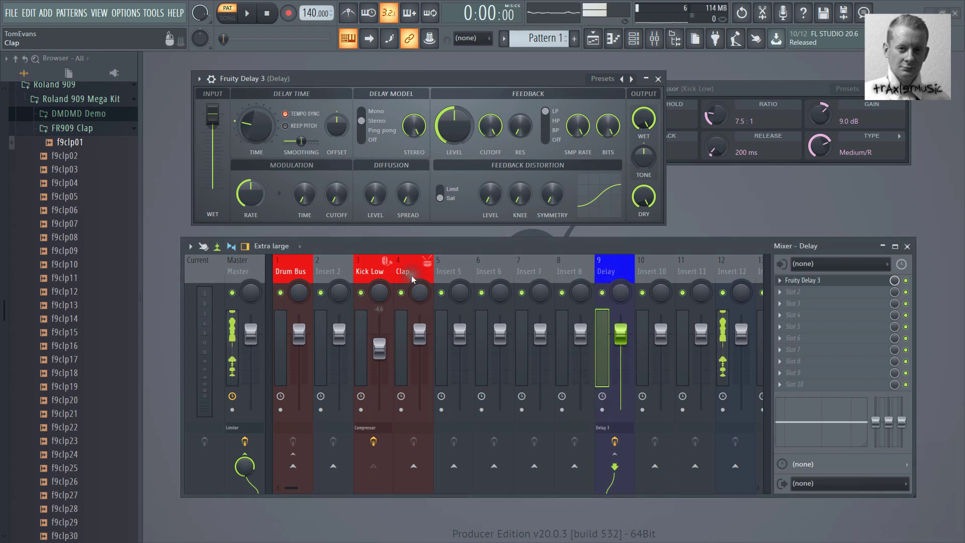
Raise the Kick Low track's send level to the Delay track to about halfway, and play the pattern to audition it.
{"action": "left_click", "coordinate": [366, 274]}
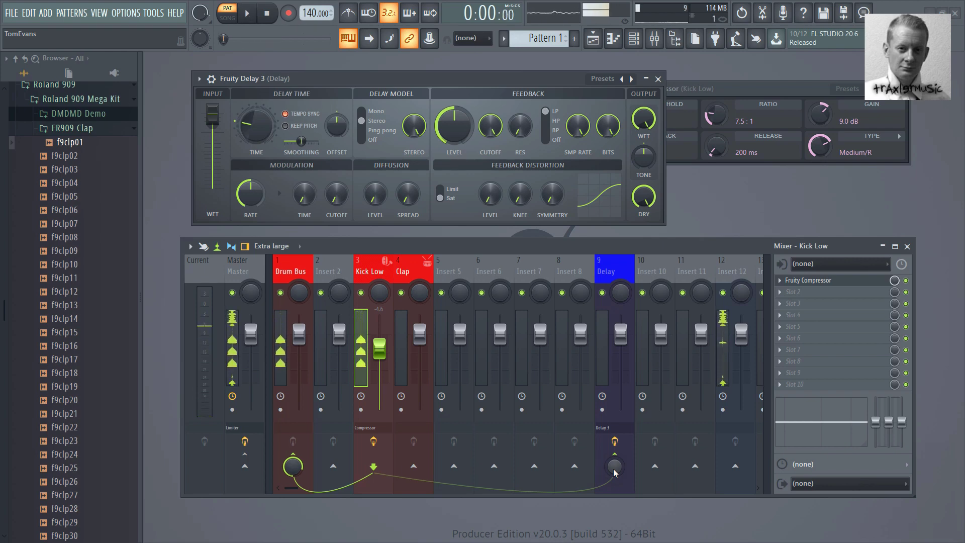
{"action": "left_click_drag", "start_coordinate": [614, 471], "coordinate": [615, 353]}
{"action": "key", "text": "space"}
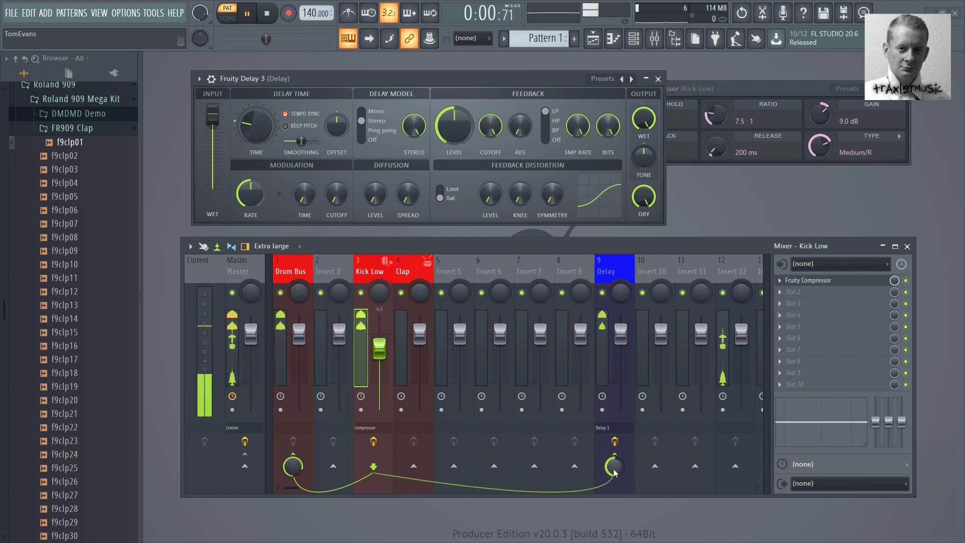
{"action": "key", "text": "space"}
In the Delay track's Fruity Delay 3, shorten the delay time and reduce the feedback level and feedback cutoff.
{"action": "left_click", "coordinate": [612, 271]}
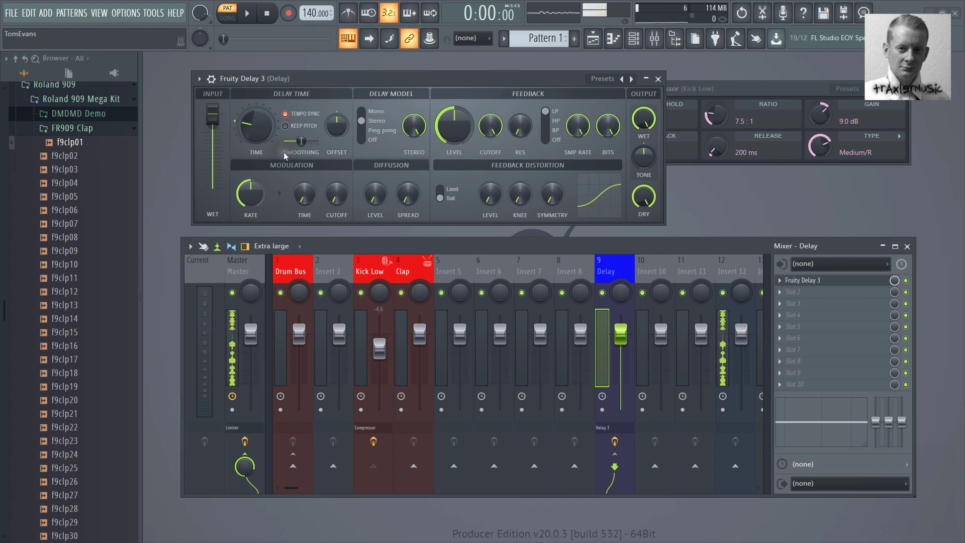
{"action": "left_click_drag", "start_coordinate": [256, 126], "coordinate": [260, 180]}
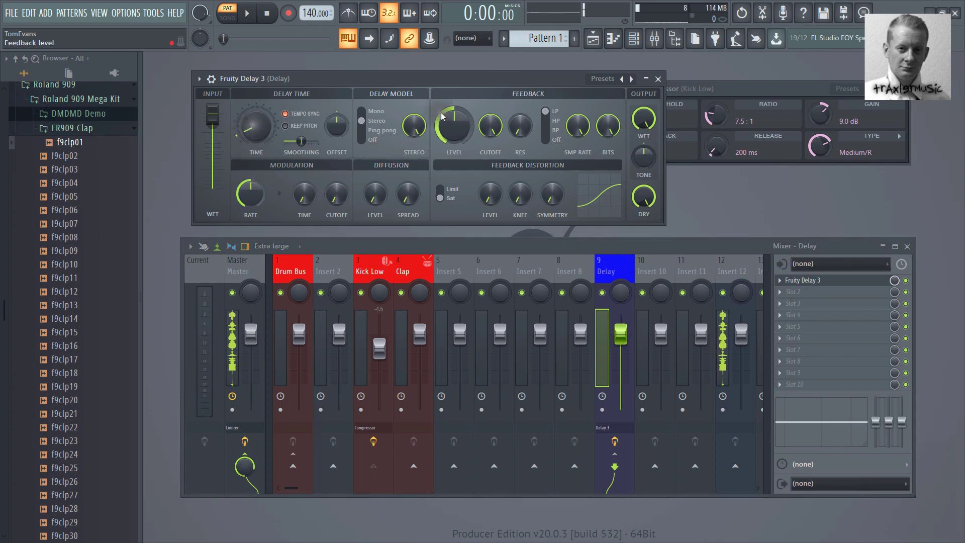
{"action": "left_click_drag", "start_coordinate": [454, 126], "coordinate": [453, 237]}
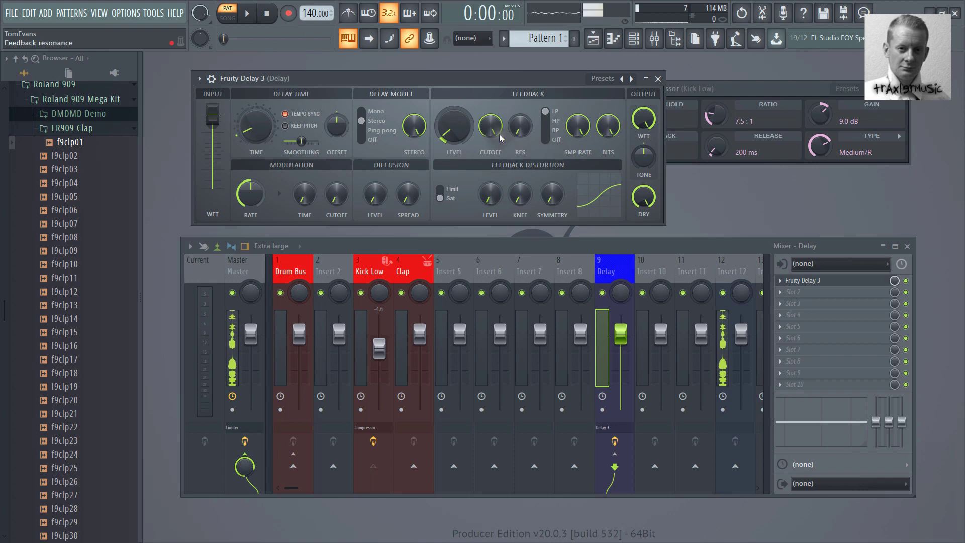
{"action": "left_click_drag", "start_coordinate": [489, 126], "coordinate": [501, 378]}
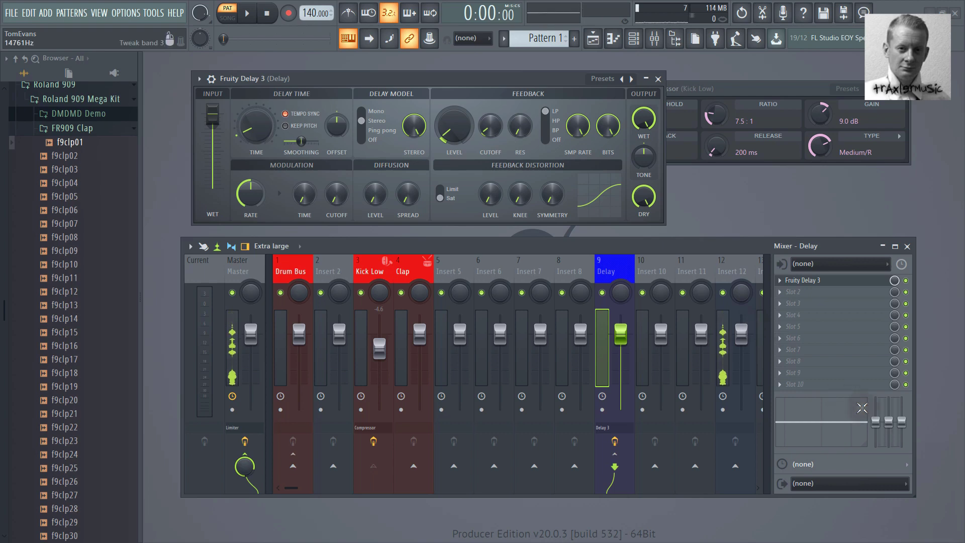
Try cutting the Delay track's peaking and high-shelf EQ bands to -18.0, enlarge the mixer window, and audition the pattern.
{"action": "left_click_drag", "start_coordinate": [876, 421], "coordinate": [894, 501]}
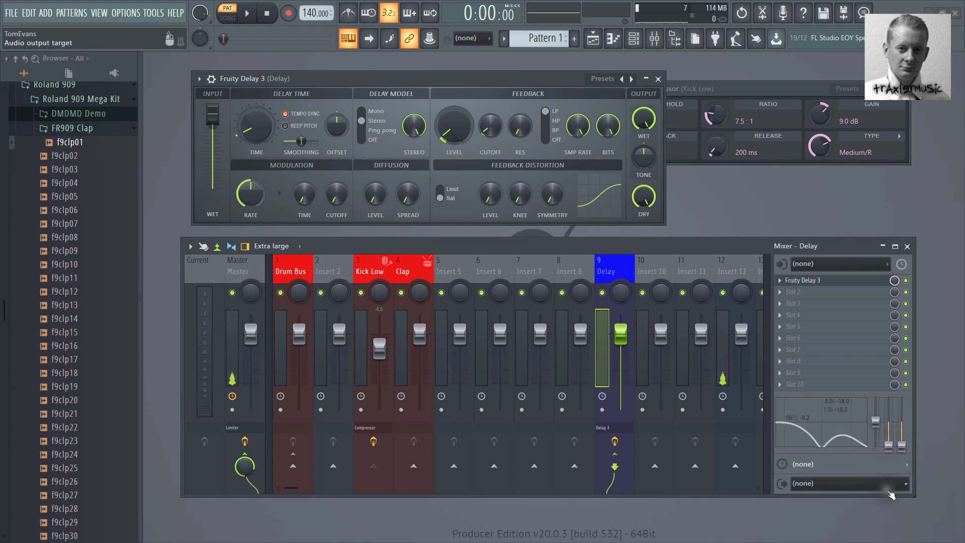
{"action": "left_click_drag", "start_coordinate": [886, 496], "coordinate": [887, 525]}
{"action": "key", "text": "space"}
{"action": "key", "text": "space"}
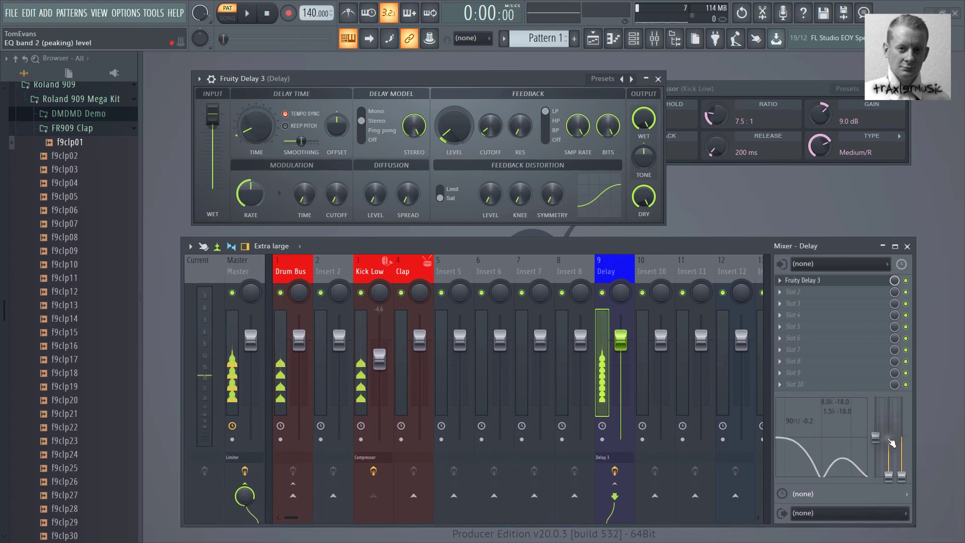
Reset the Delay track's peaking and high-shelf EQ levels to their defaults.
{"action": "right_click", "coordinate": [895, 428]}
{"action": "key", "text": "Escape"}
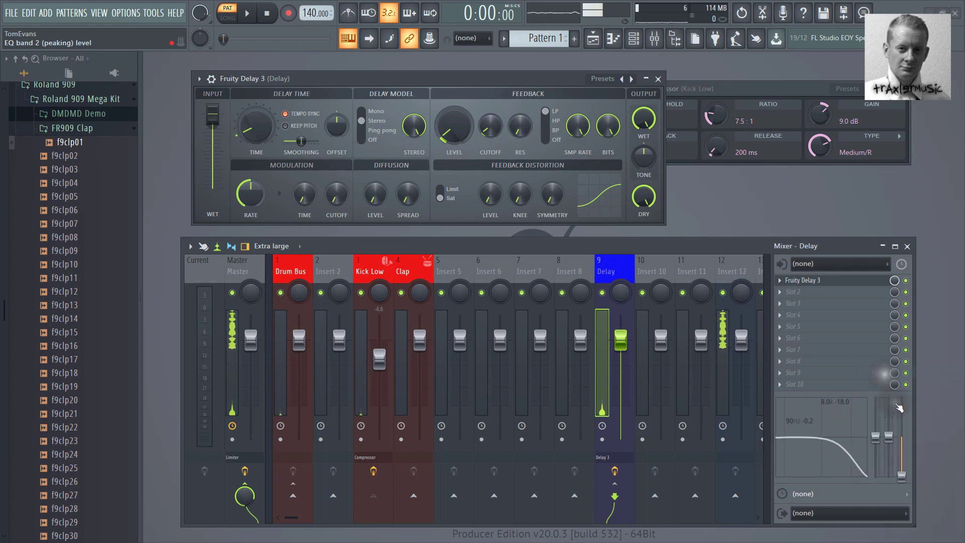
{"action": "right_click", "coordinate": [903, 441]}
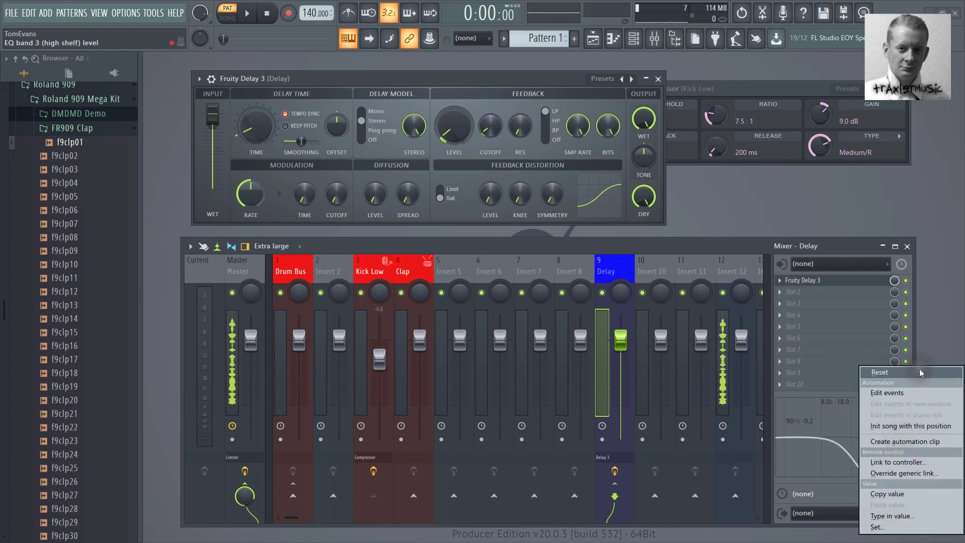
{"action": "left_click", "coordinate": [915, 372]}
Load Fruity Parametric EQ 2 into the Delay track's second effect slot and pull its band 7 high shelf fully down at about 230 Hz.
{"action": "left_click", "coordinate": [784, 294]}
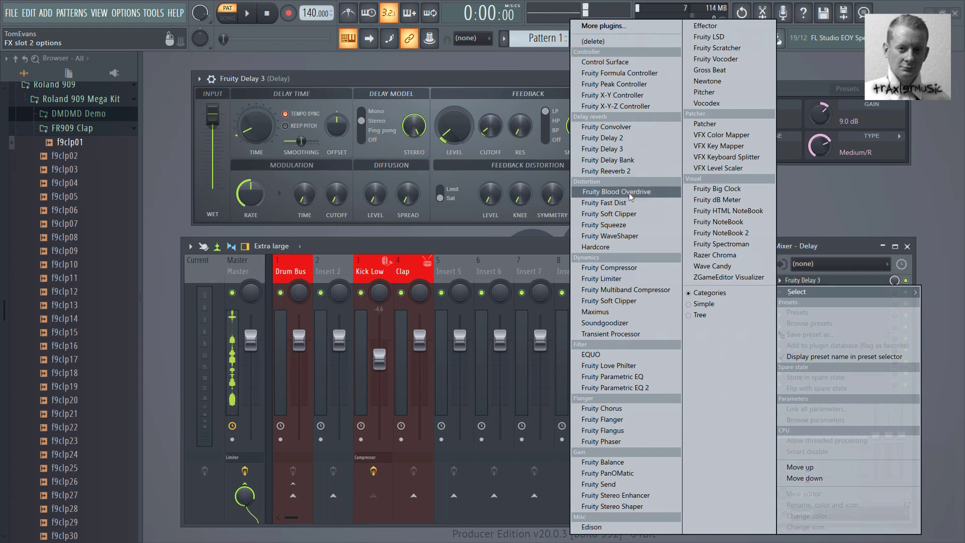
{"action": "left_click", "coordinate": [637, 387]}
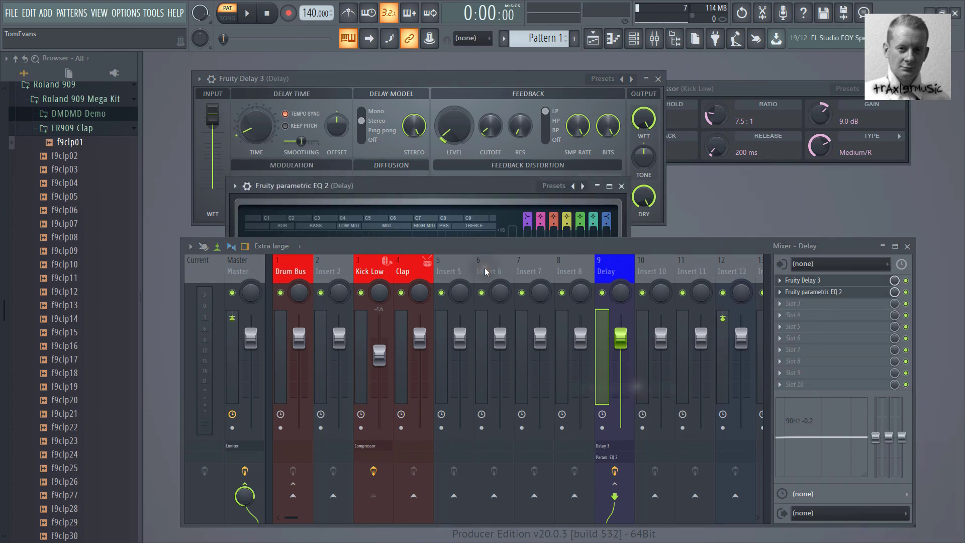
{"action": "left_click_drag", "start_coordinate": [398, 188], "coordinate": [383, 61]}
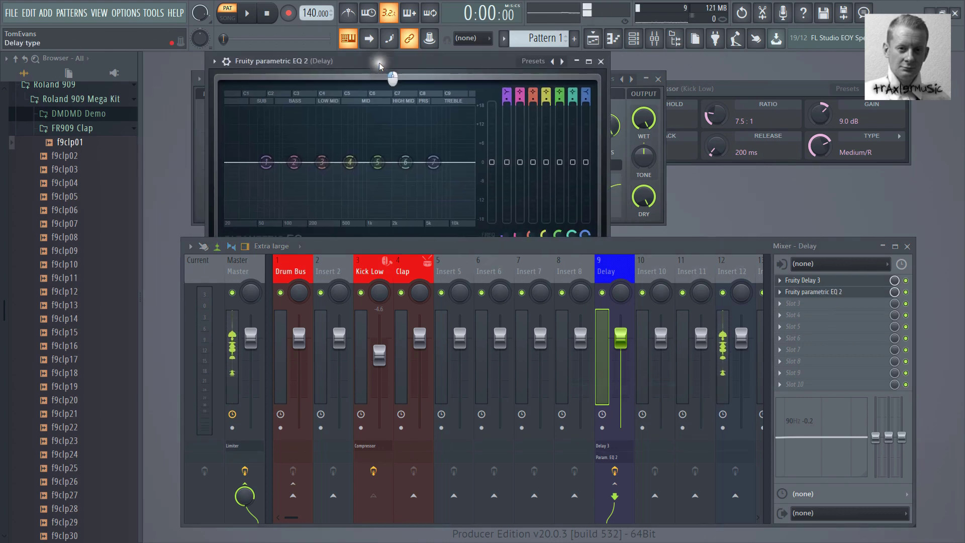
{"action": "left_click_drag", "start_coordinate": [438, 172], "coordinate": [316, 223]}
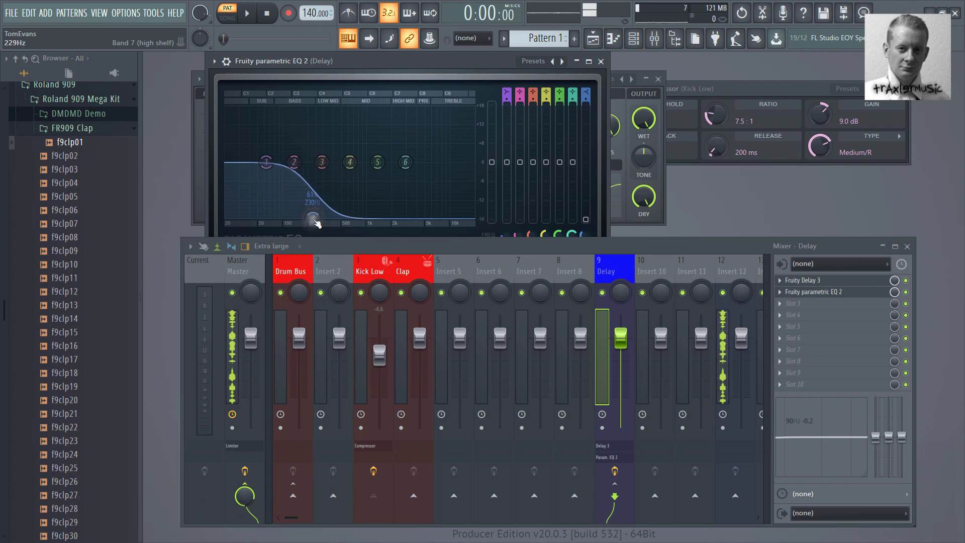
Lower the Kick Low track's volume to about -10.4 dB during playback, and shift the Delay EQ's band 7 to a lower frequency.
{"action": "left_click_drag", "start_coordinate": [379, 352], "coordinate": [383, 400]}
{"action": "key", "text": "space"}
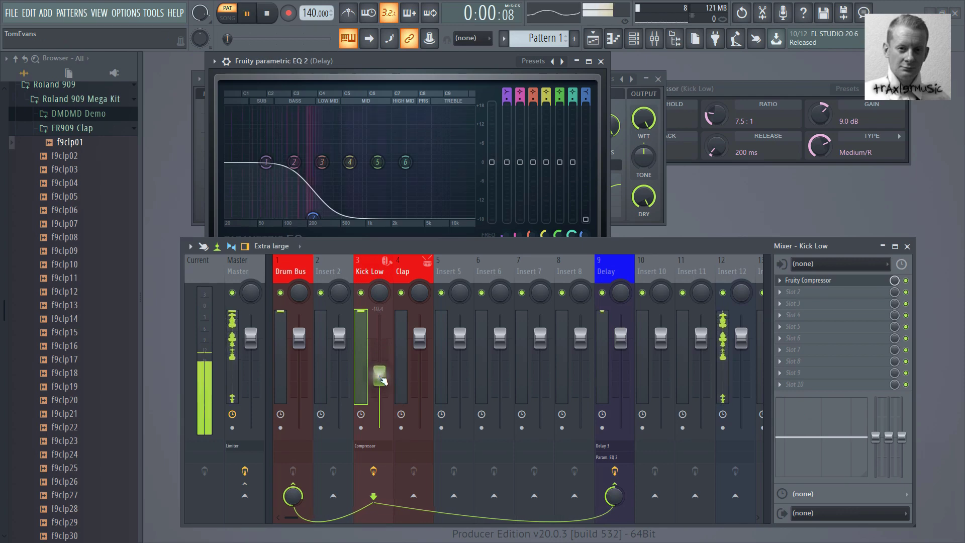
{"action": "left_click_drag", "start_coordinate": [314, 219], "coordinate": [291, 224]}
{"action": "left_click_drag", "start_coordinate": [228, 224], "coordinate": [294, 218]}
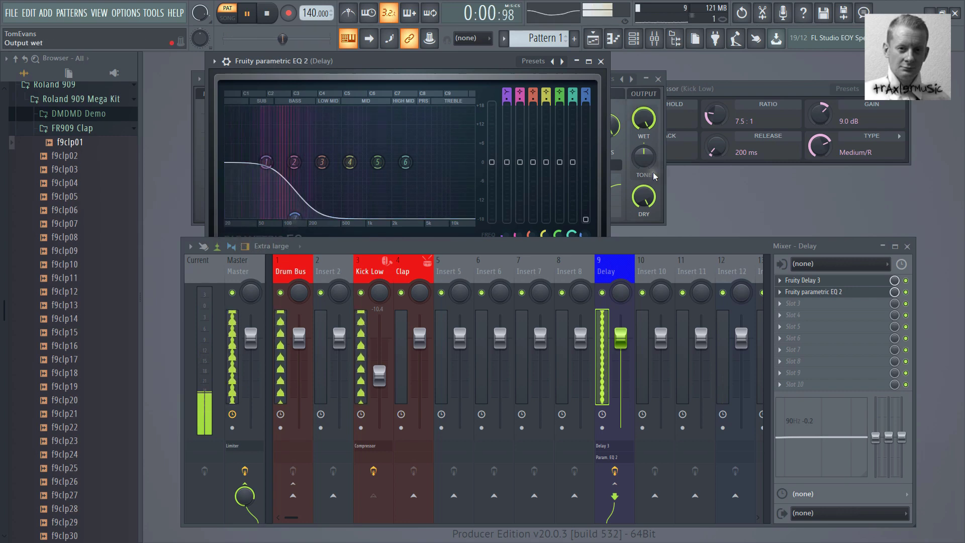
Bring up the Delay track's Fruity Delay 3 and turn its dry output down to minimum.
{"action": "left_click", "coordinate": [661, 190]}
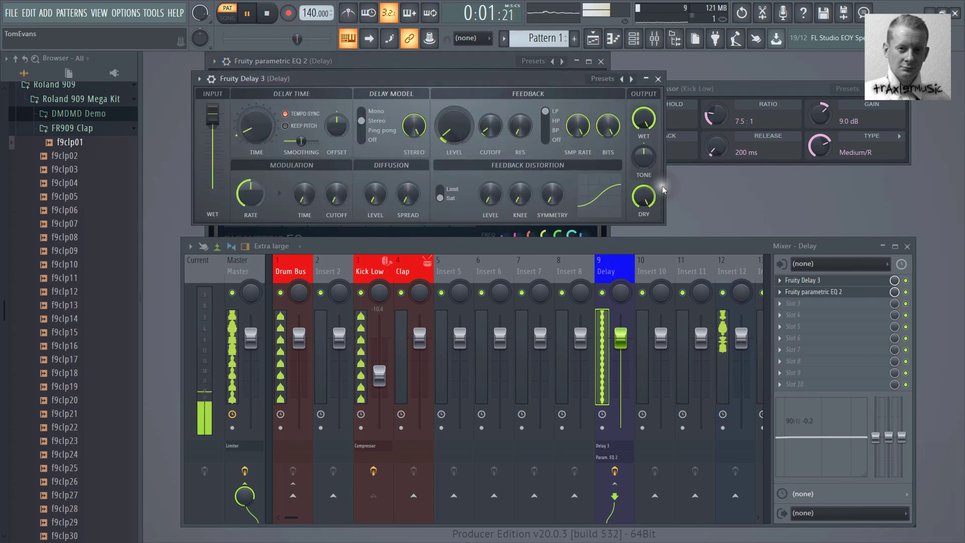
{"action": "left_click", "coordinate": [601, 66]}
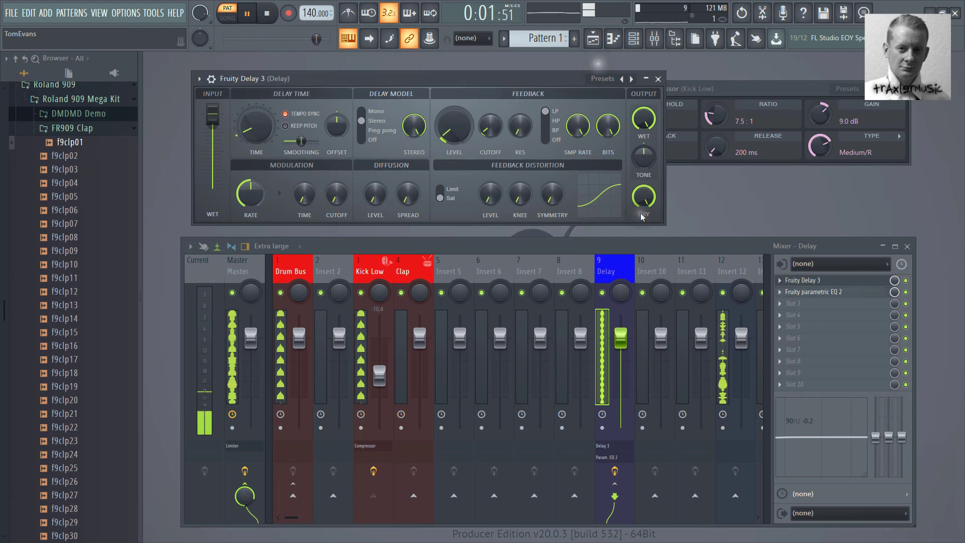
{"action": "left_click_drag", "start_coordinate": [642, 198], "coordinate": [642, 201]}
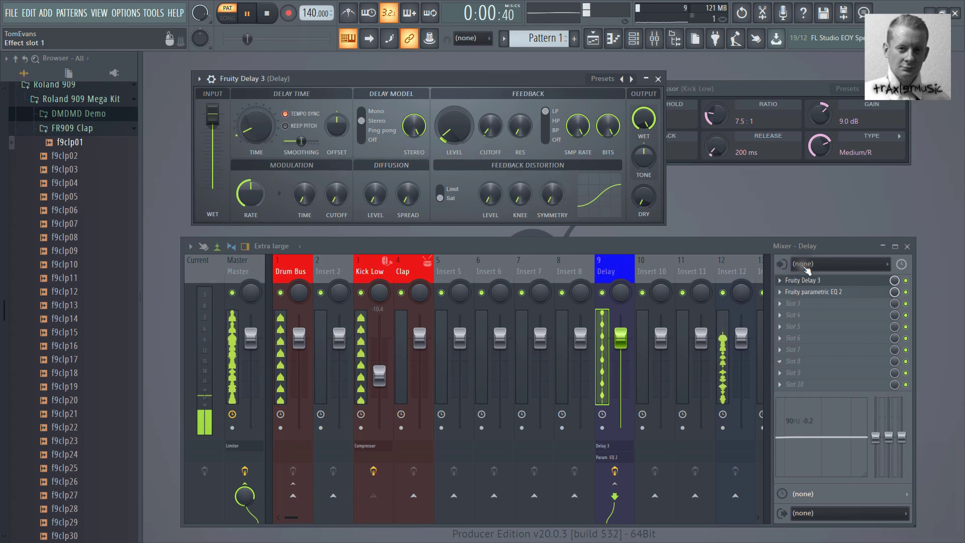
Reopen the Delay track's Fruity Parametric EQ 2, fine-tune the band 7 high shelf, and audition the pattern.
{"action": "left_click", "coordinate": [831, 293]}
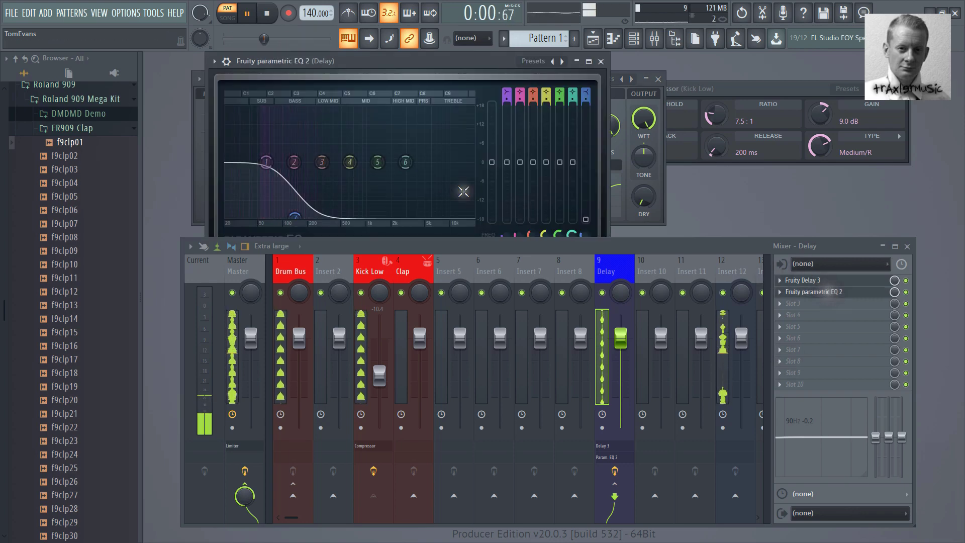
{"action": "mouse_move", "coordinate": [297, 216]}
{"action": "left_mouse_down"}
{"action": "mouse_move", "coordinate": [282, 217]}
{"action": "mouse_move", "coordinate": [299, 222]}
{"action": "left_mouse_up"}
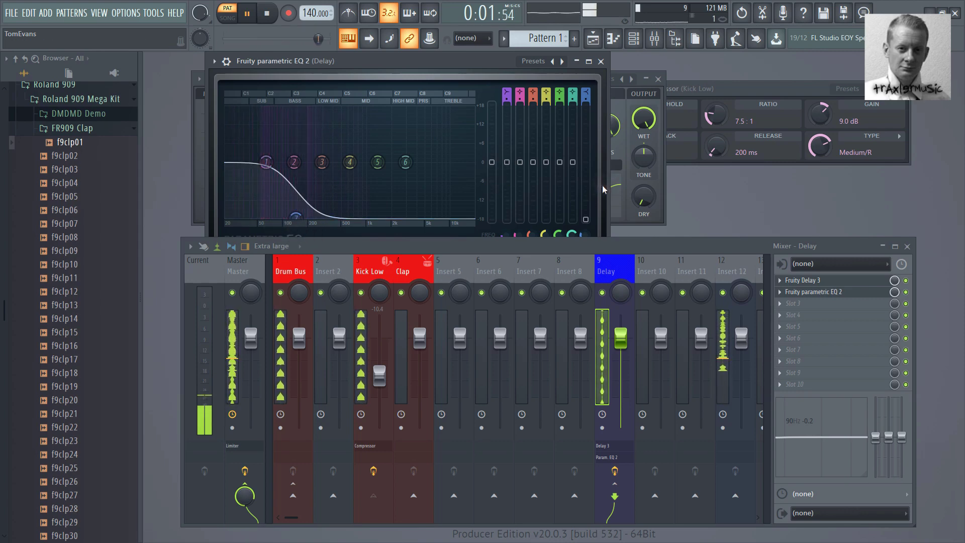
{"action": "key", "text": "space"}
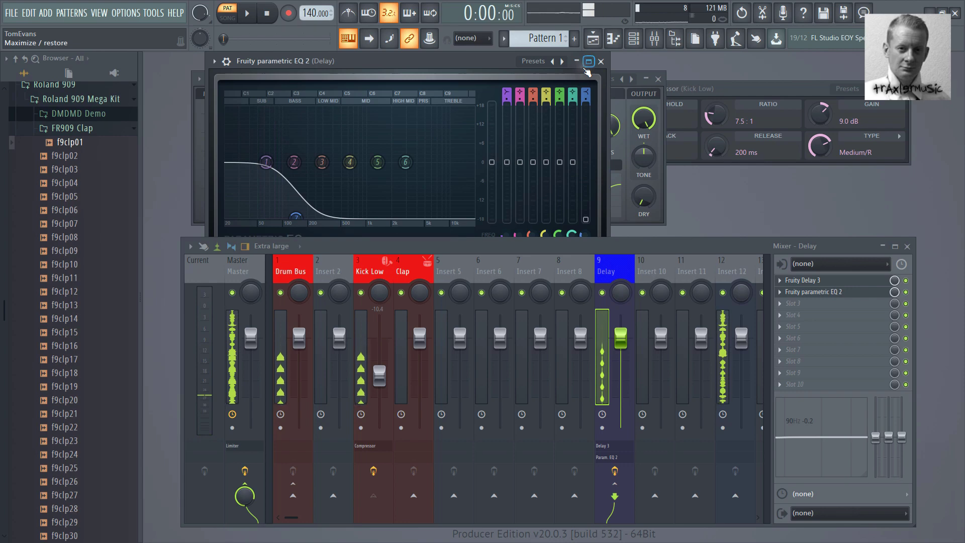
{"action": "key", "text": "space"}
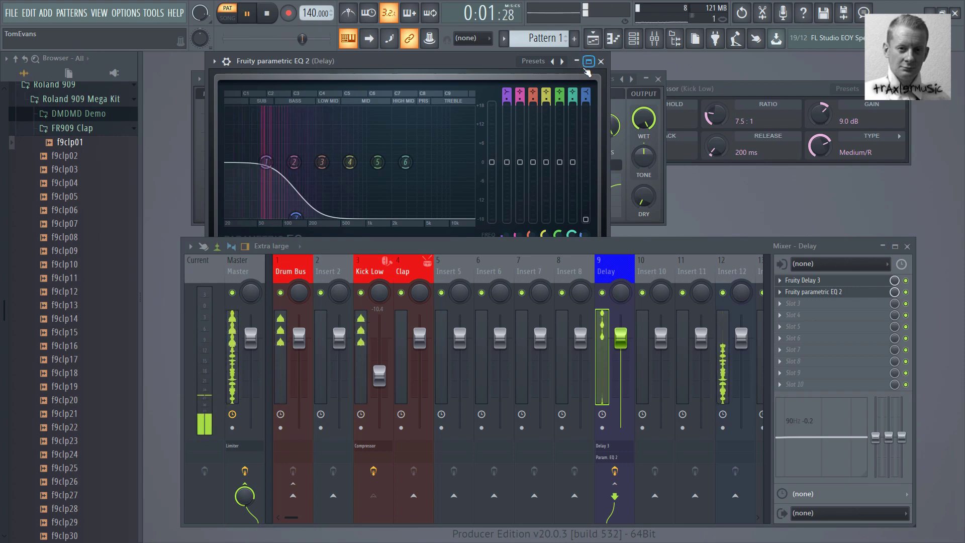
{"action": "key", "text": "space"}
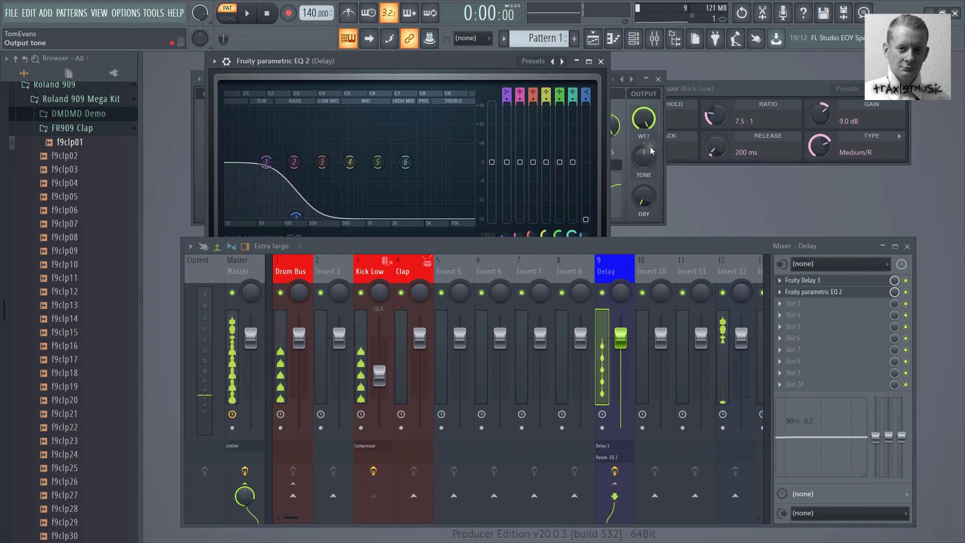
Close the Fruity Parametric EQ 2 and Fruity Delay 3 windows, keeping the mixer on screen.
{"action": "left_click", "coordinate": [654, 39]}
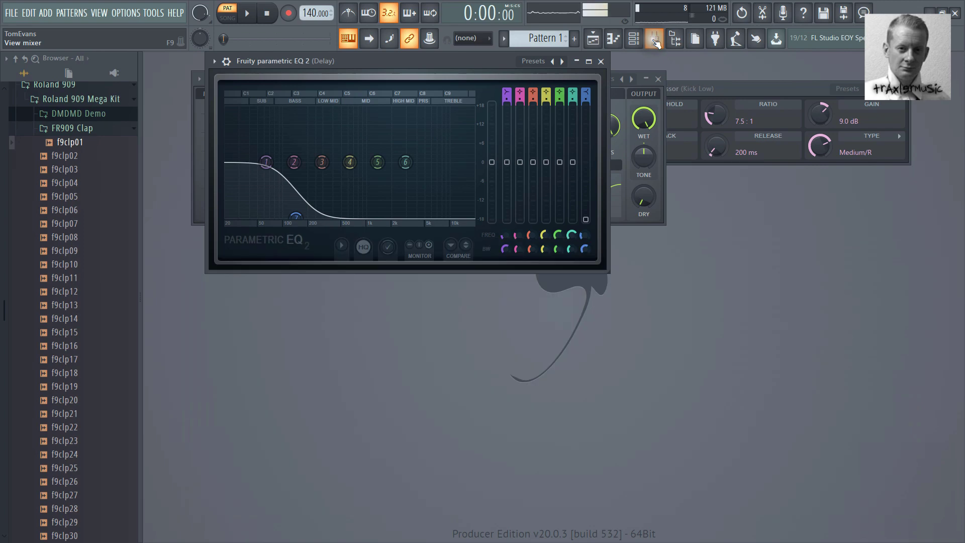
{"action": "left_click", "coordinate": [600, 61]}
{"action": "left_click", "coordinate": [658, 79]}
{"action": "left_click", "coordinate": [654, 39]}
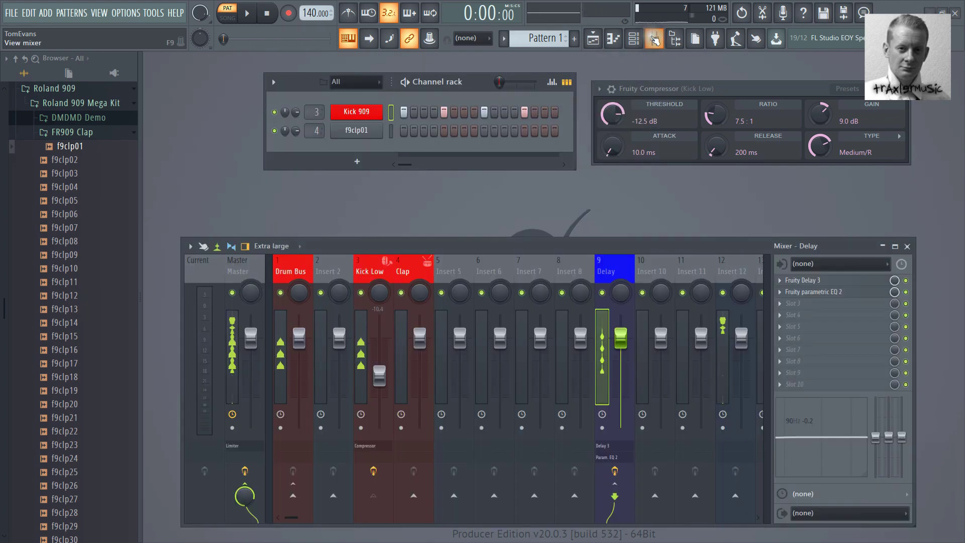
Play the pattern, check the Kick Low track's send to the Delay track while listening, and stop playback.
{"action": "key", "text": "space"}
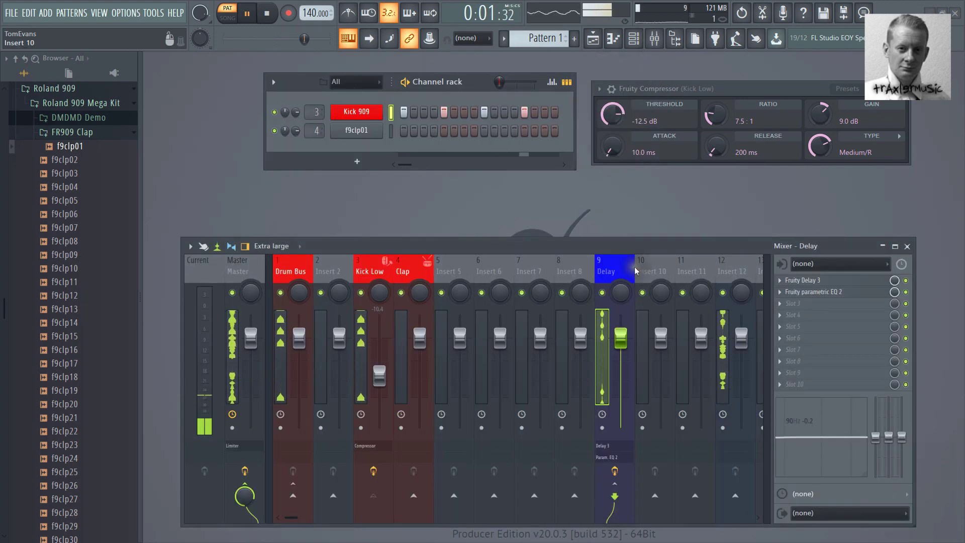
{"action": "left_click", "coordinate": [376, 275]}
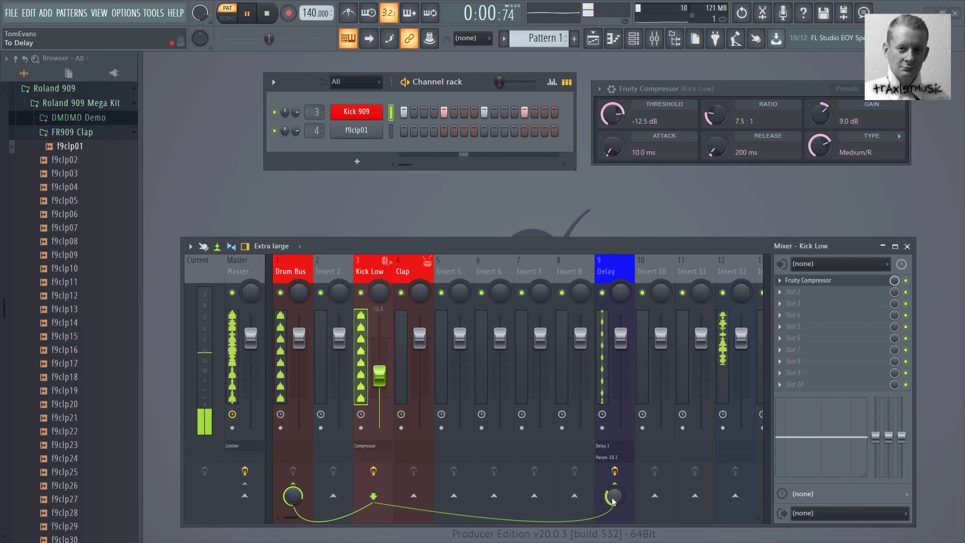
{"action": "key", "text": "space"}
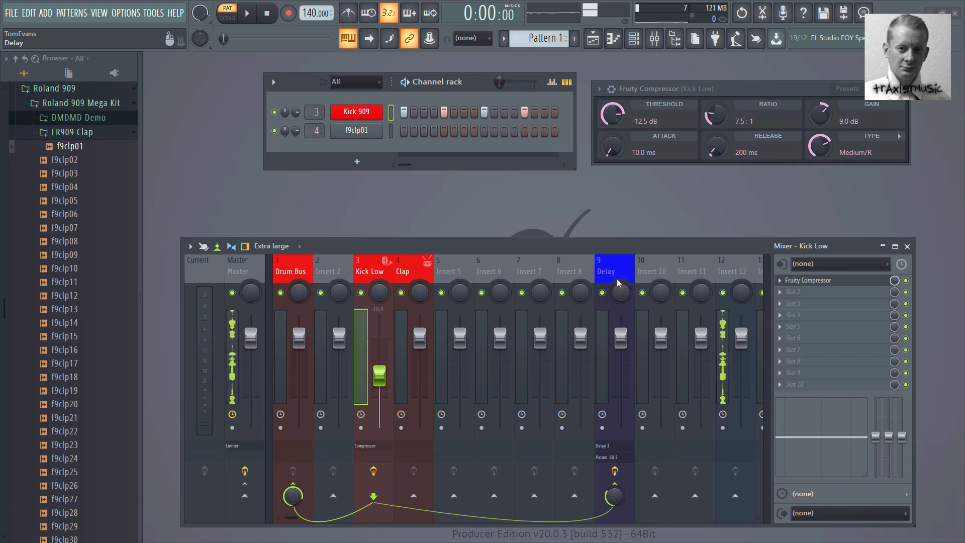
Select the Clap mixer track and the f9clp01 channel, and audition the clap sample through the mixer.
{"action": "left_click", "coordinate": [405, 272]}
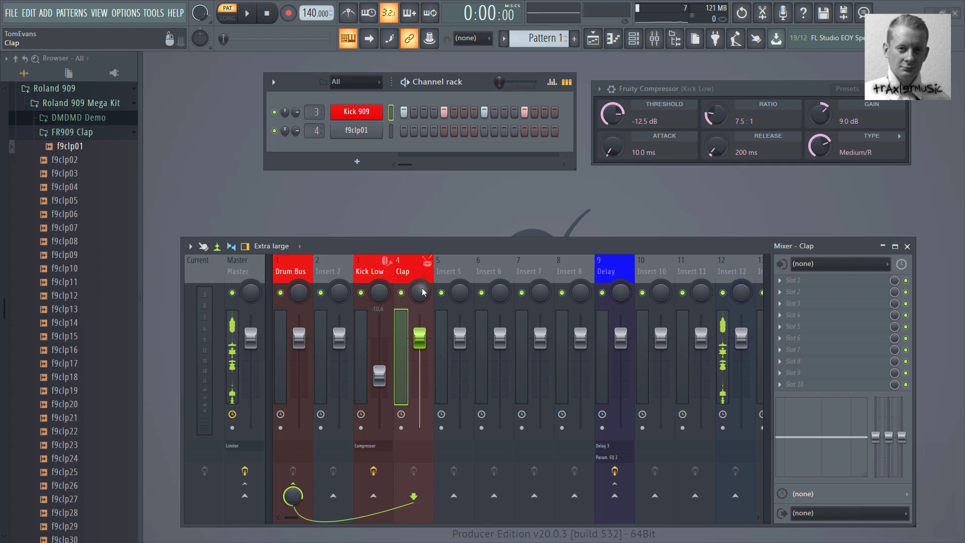
{"action": "left_click", "coordinate": [391, 131]}
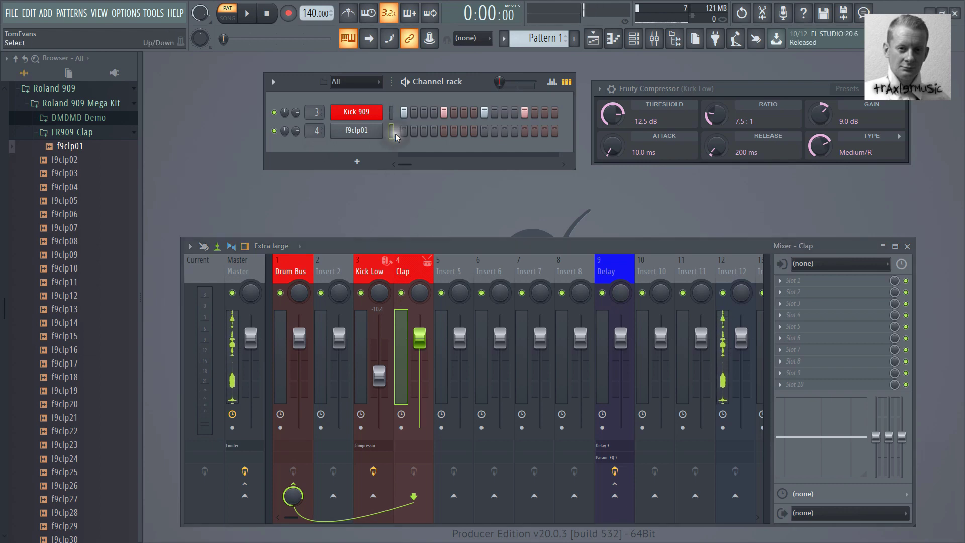
{"action": "key", "text": "z"}
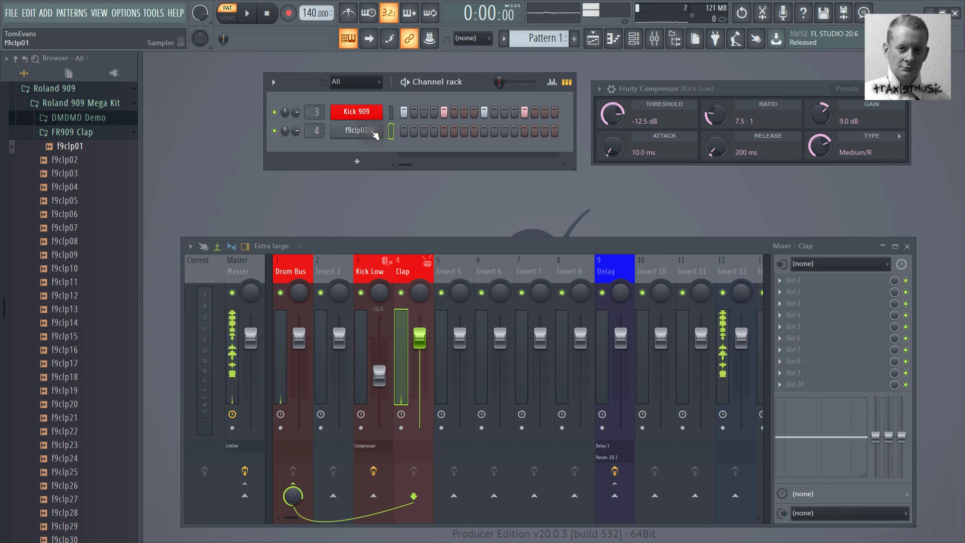
Rename the f9clp01 channel as Clap 909 and color it red.
{"action": "right_click", "coordinate": [374, 134]}
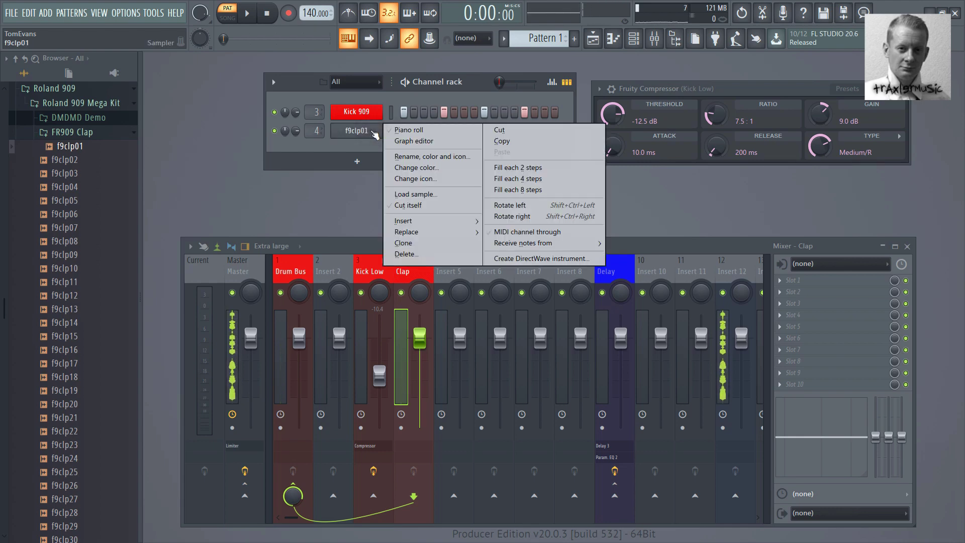
{"action": "left_click", "coordinate": [430, 160]}
{"action": "type", "text": "Clap "}
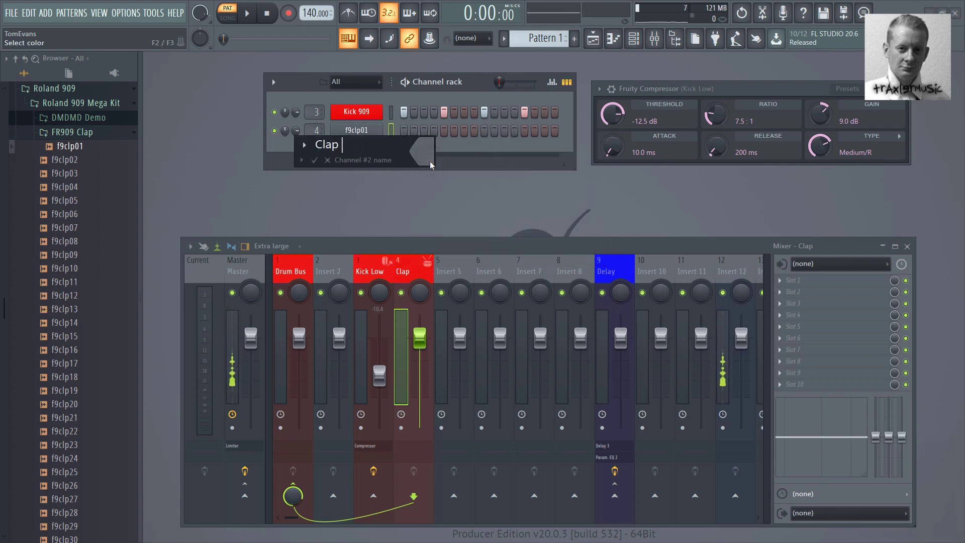
{"action": "type", "text": "909"}
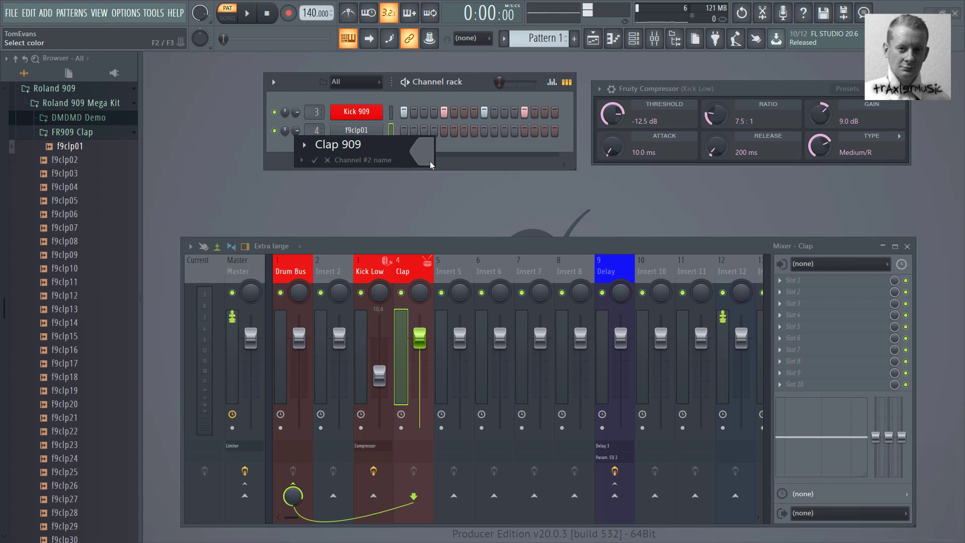
{"action": "left_click", "coordinate": [429, 161]}
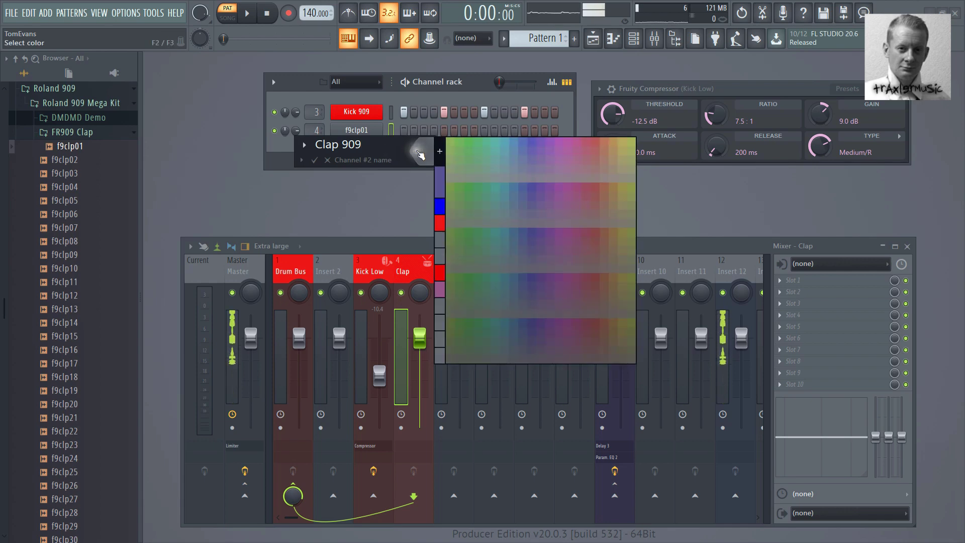
{"action": "left_click", "coordinate": [442, 221]}
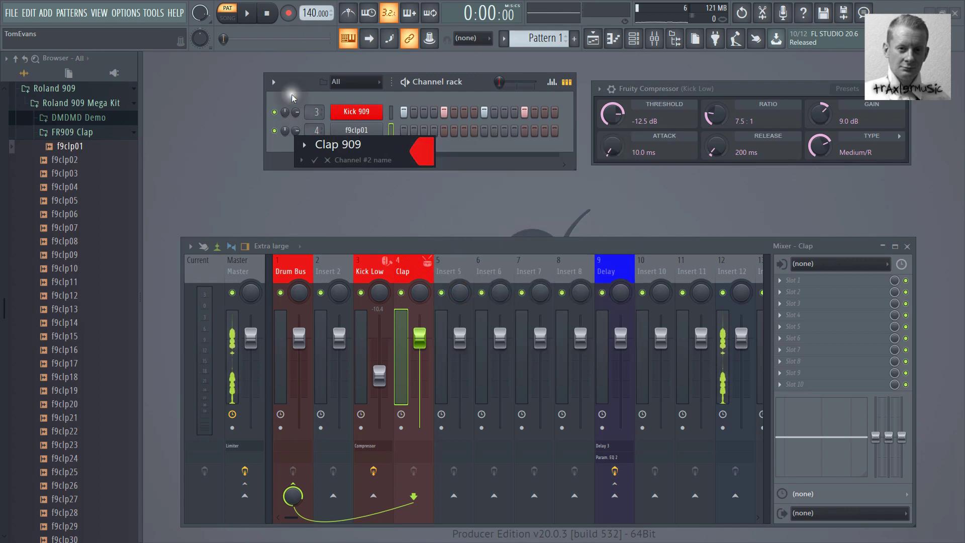
{"action": "key", "text": "Return"}
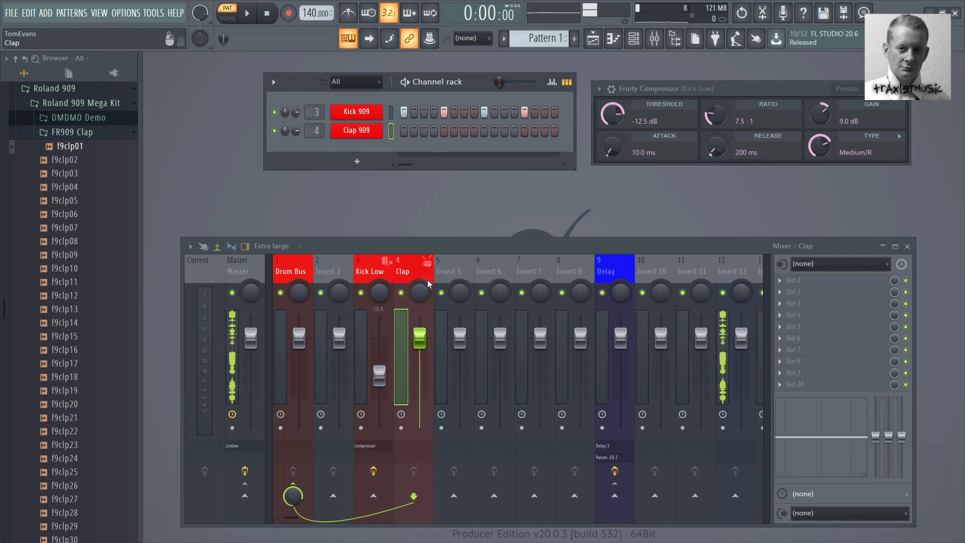
Load Fruity Reeverb 2 into the first effect slot of the Insert 2 mixer track.
{"action": "right_click", "coordinate": [326, 270]}
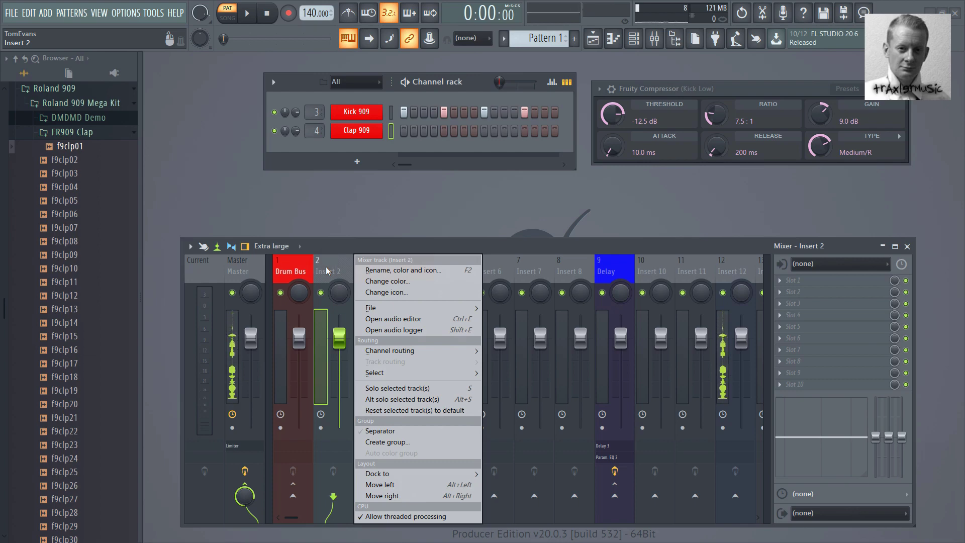
{"action": "left_click", "coordinate": [334, 267]}
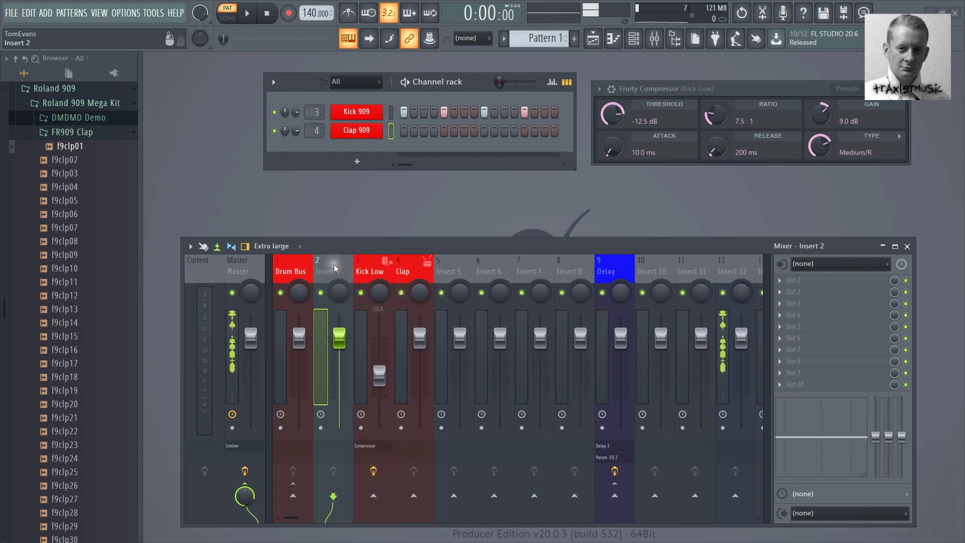
{"action": "left_click", "coordinate": [781, 280]}
{"action": "left_click", "coordinate": [648, 173]}
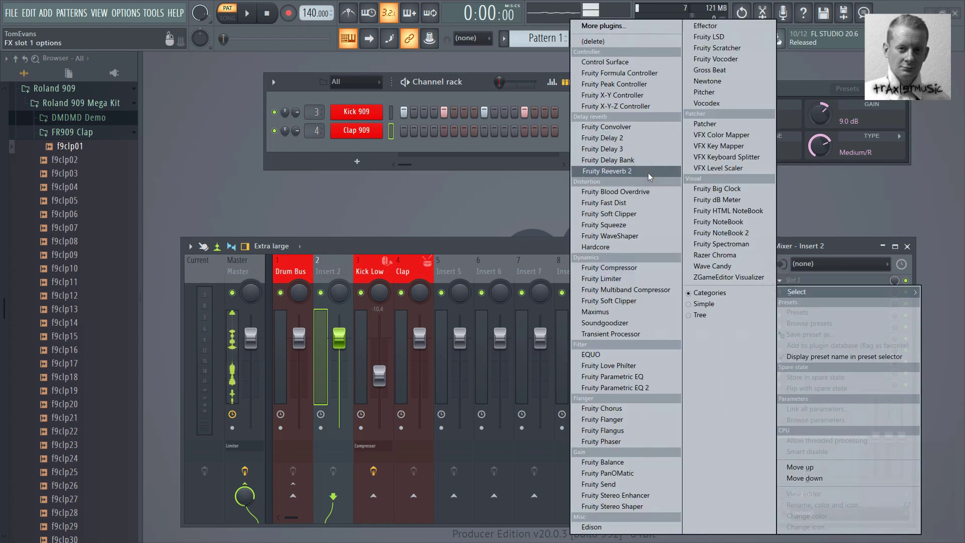
{"action": "left_click", "coordinate": [647, 172]}
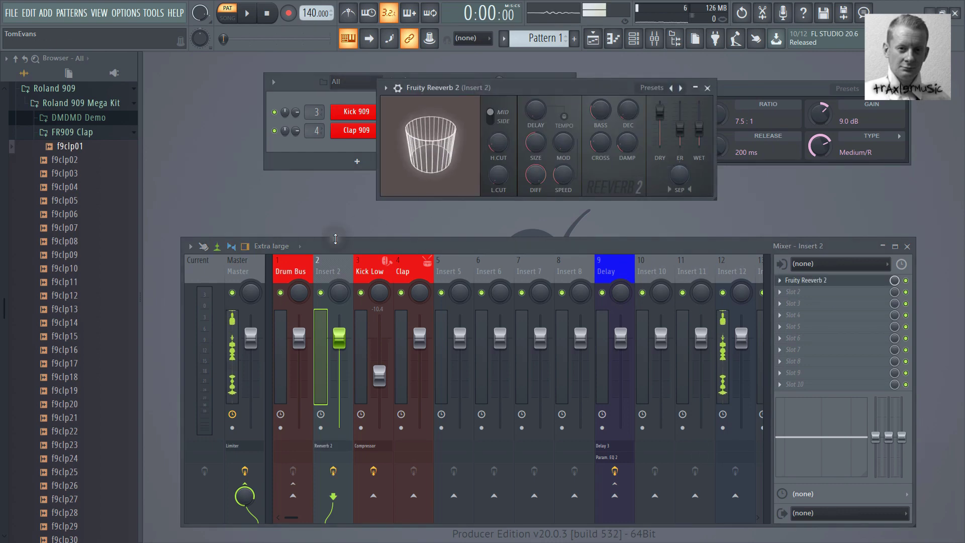
Rename the Insert 2 mixer track as Reverb and color it blue.
{"action": "right_click", "coordinate": [335, 270]}
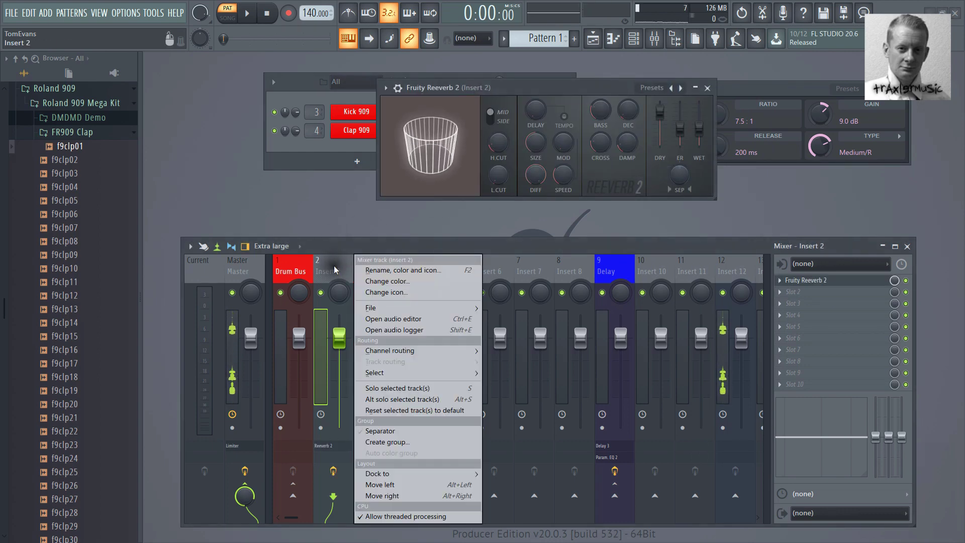
{"action": "left_click", "coordinate": [382, 281]}
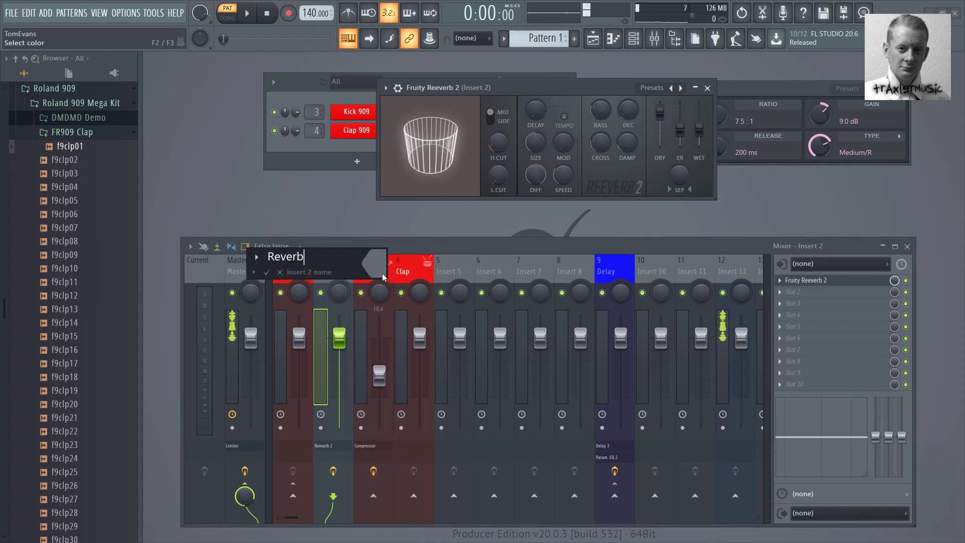
{"action": "left_click", "coordinate": [381, 273]}
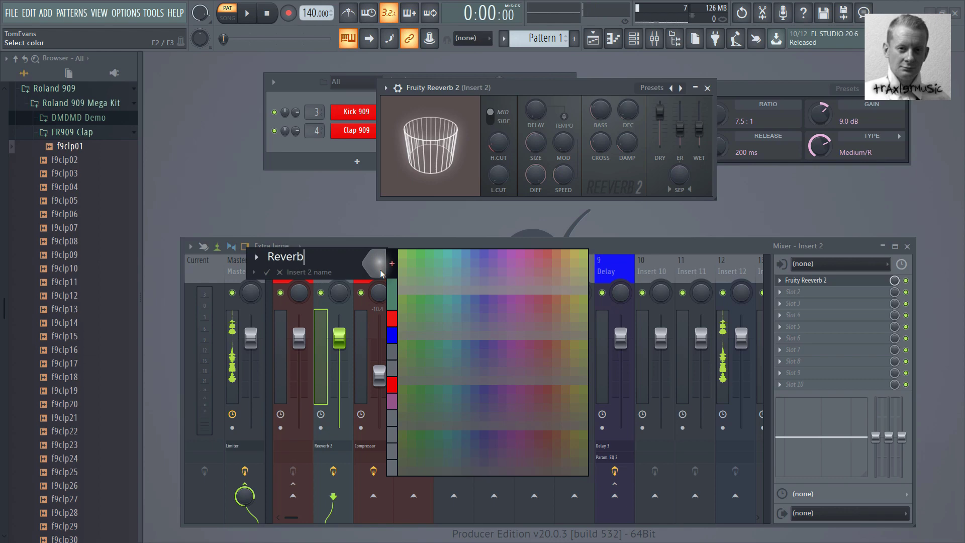
{"action": "left_click", "coordinate": [395, 333]}
{"action": "key", "text": "Return"}
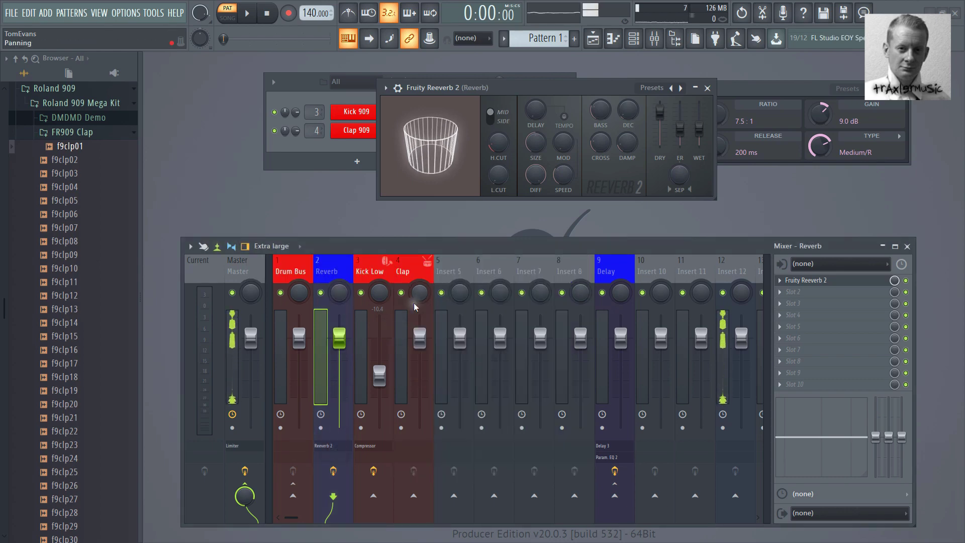
Sidechain the Clap track to the Reverb track, keeping its existing route to the Drum Bus.
{"action": "left_click", "coordinate": [407, 278]}
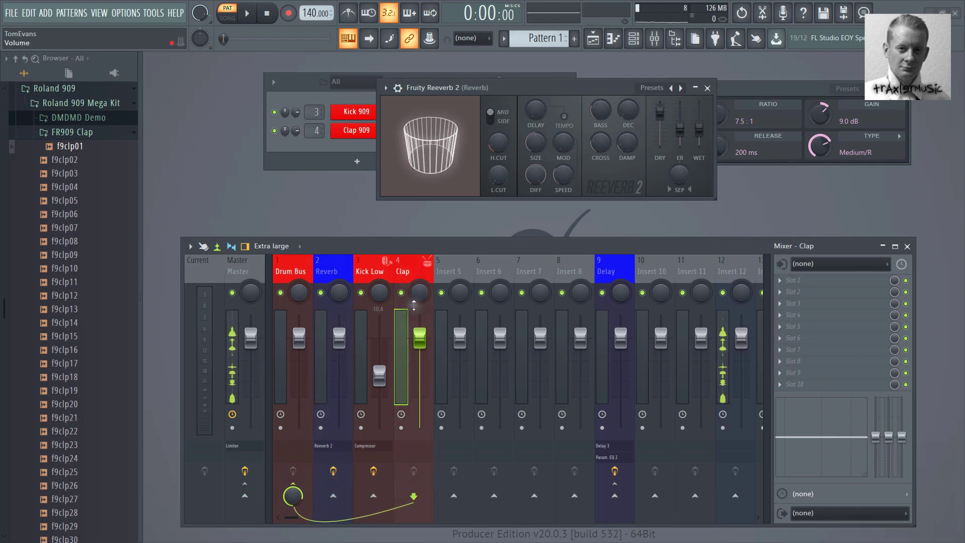
{"action": "right_click", "coordinate": [334, 496]}
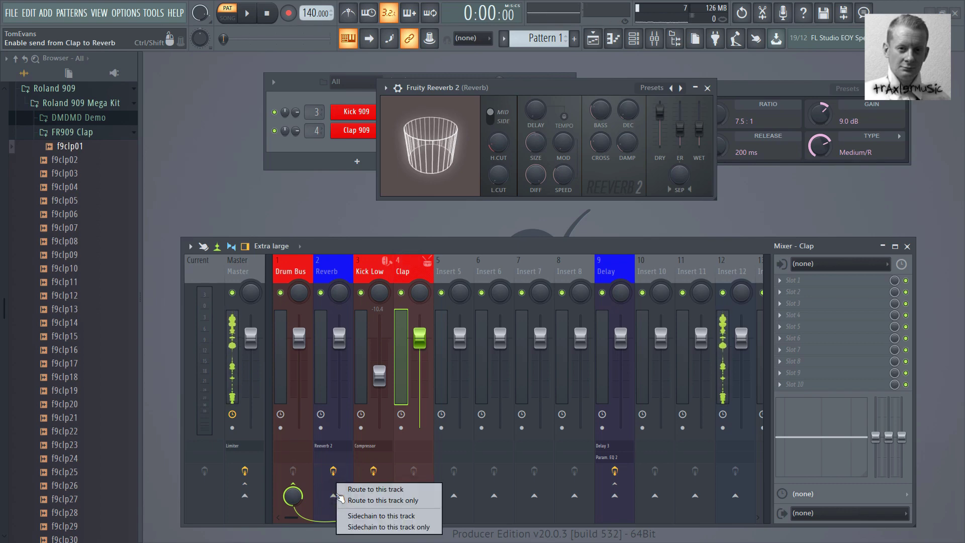
{"action": "left_click", "coordinate": [360, 516]}
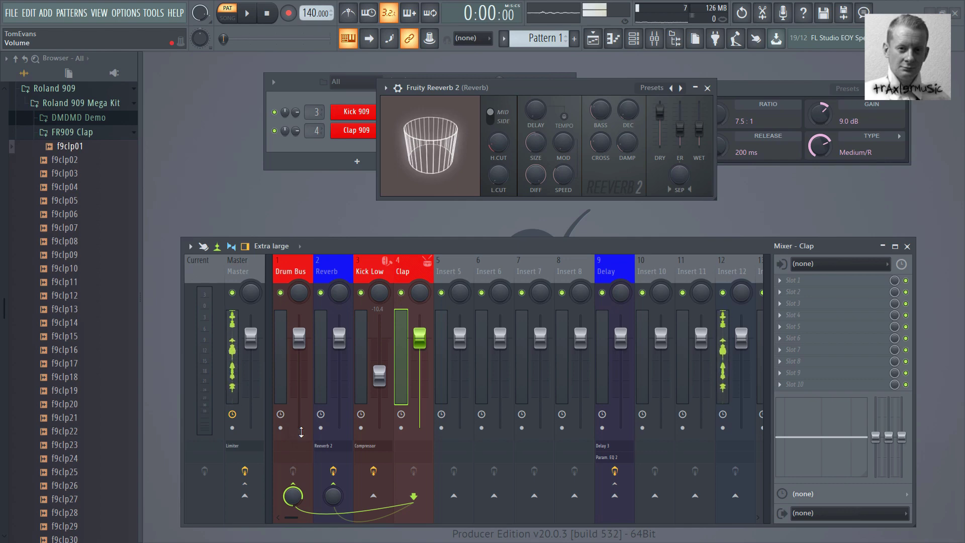
Review the routing of the Drum Bus, Clap and Kick Low tracks, finishing with Clap selected.
{"action": "left_click", "coordinate": [291, 267]}
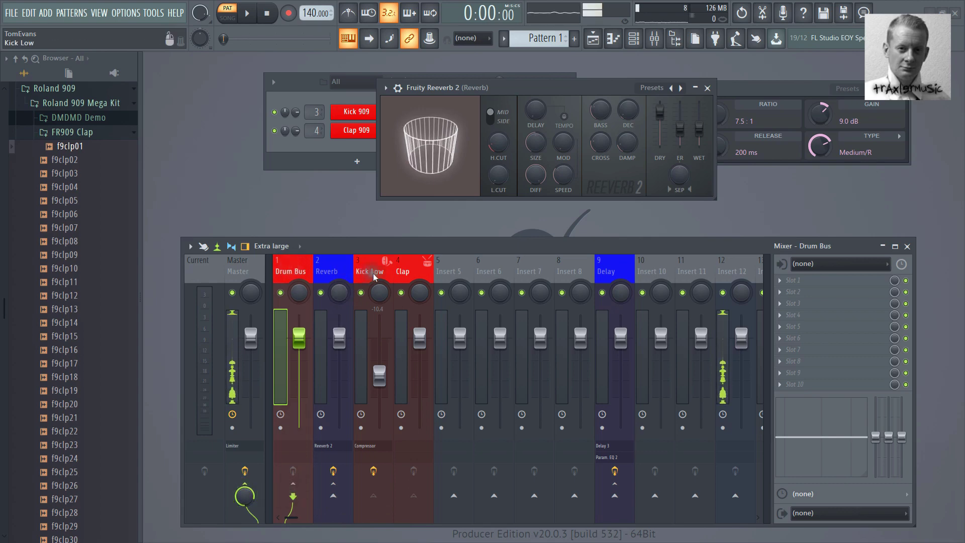
{"action": "left_click", "coordinate": [396, 274]}
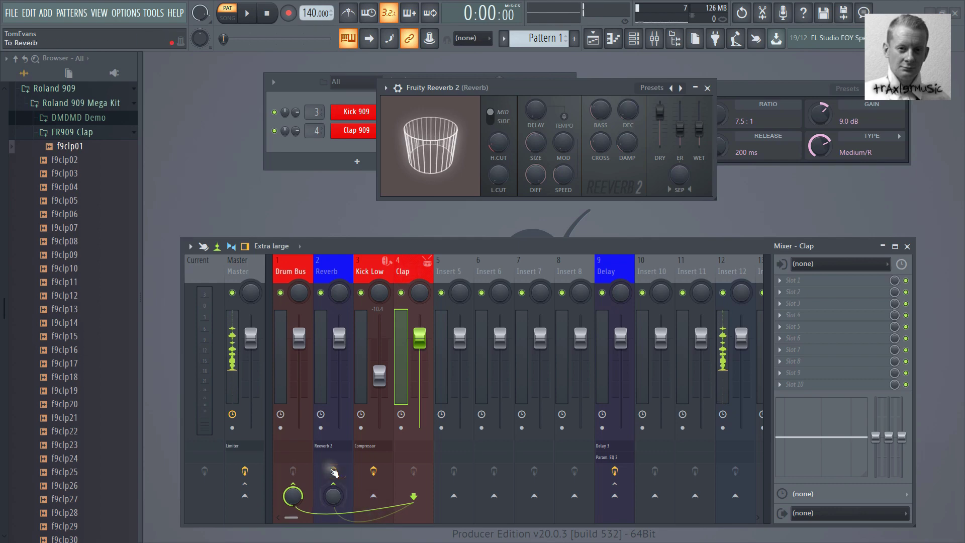
{"action": "left_click", "coordinate": [369, 272]}
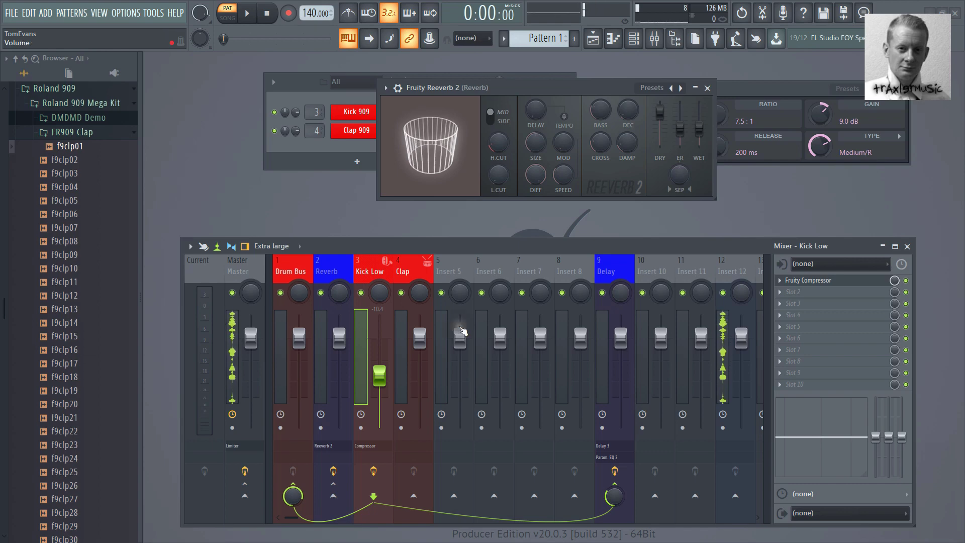
{"action": "left_click", "coordinate": [399, 270]}
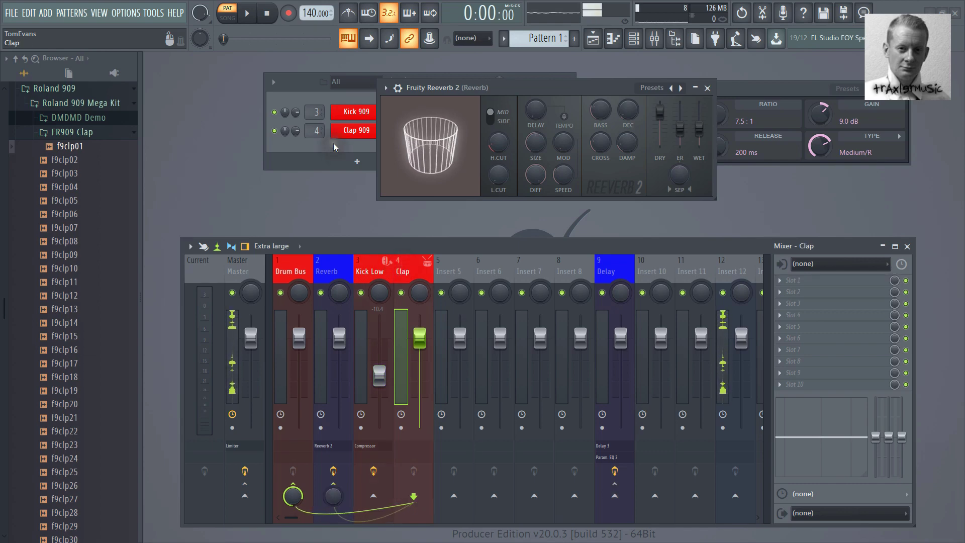
{"action": "left_click", "coordinate": [300, 86]}
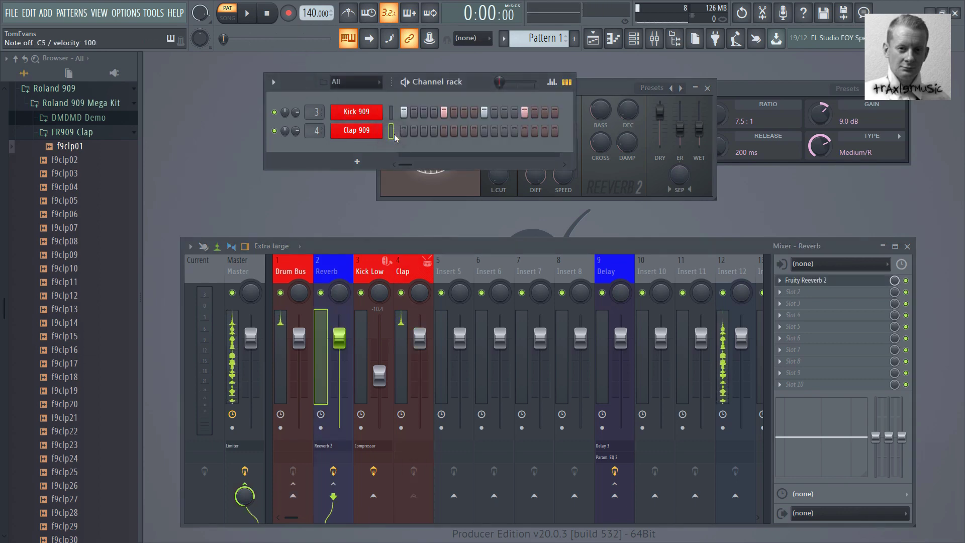
{"action": "left_click", "coordinate": [370, 134]}
{"action": "left_click_drag", "start_coordinate": [371, 138], "coordinate": [340, 163]}
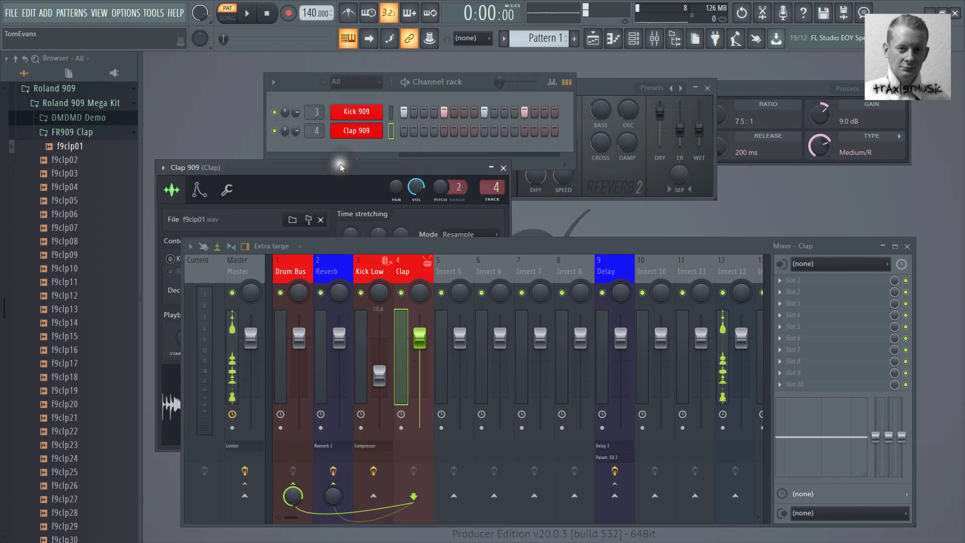
{"action": "left_click", "coordinate": [510, 168]}
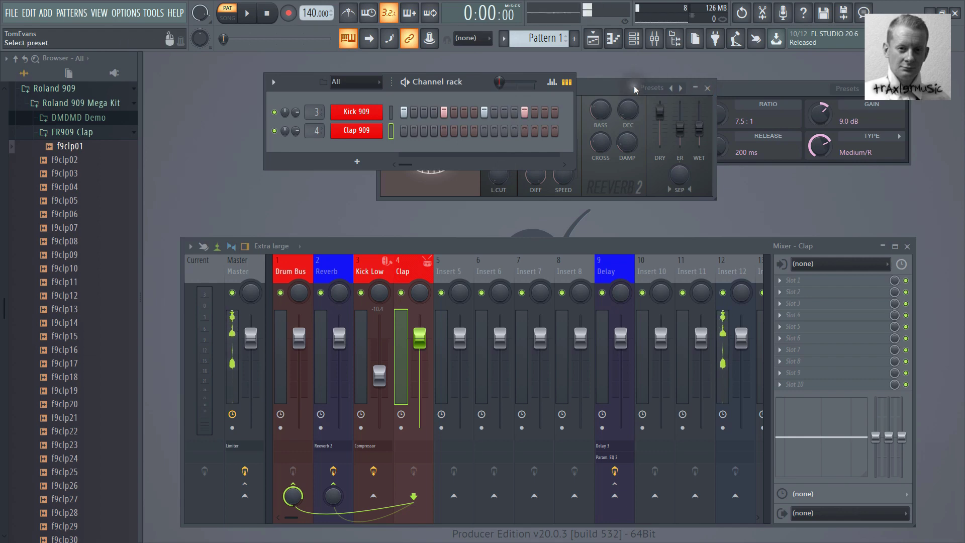
Close Kick Low's Fruity Compressor and arrange the Fruity Reeverb 2, Clap 909 channel settings and mixer windows so they do not overlap.
{"action": "left_click_drag", "start_coordinate": [615, 88], "coordinate": [830, 175]}
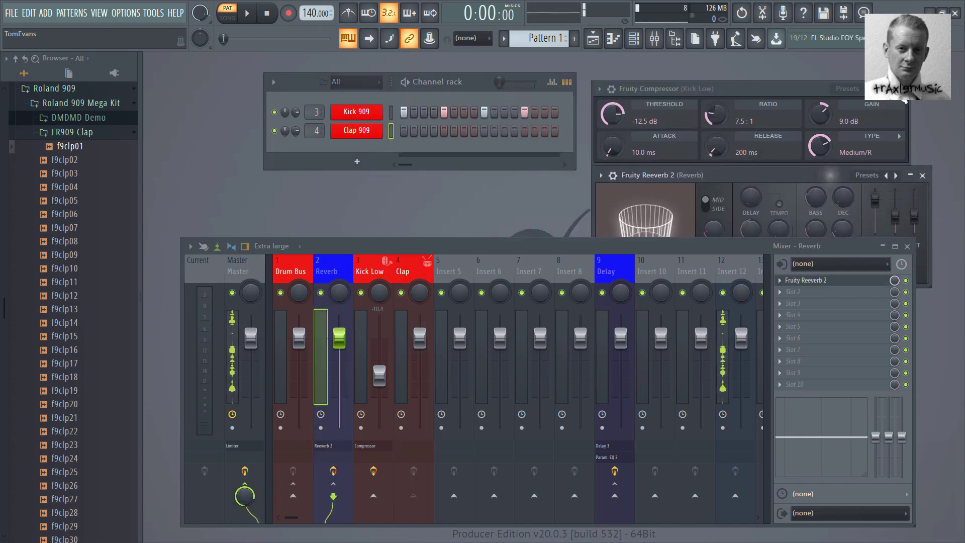
{"action": "left_click", "coordinate": [901, 89]}
{"action": "left_click", "coordinate": [364, 131]}
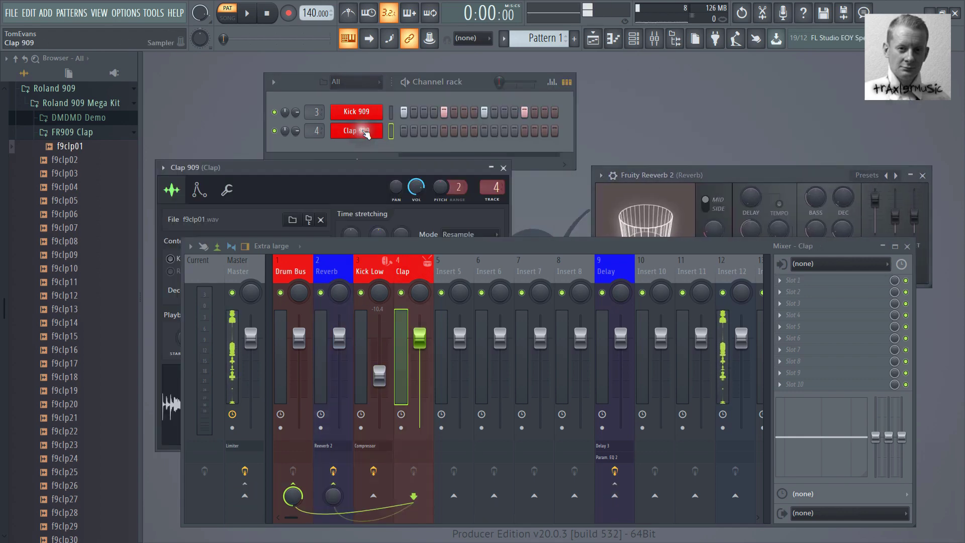
{"action": "left_click_drag", "start_coordinate": [330, 170], "coordinate": [418, 92]}
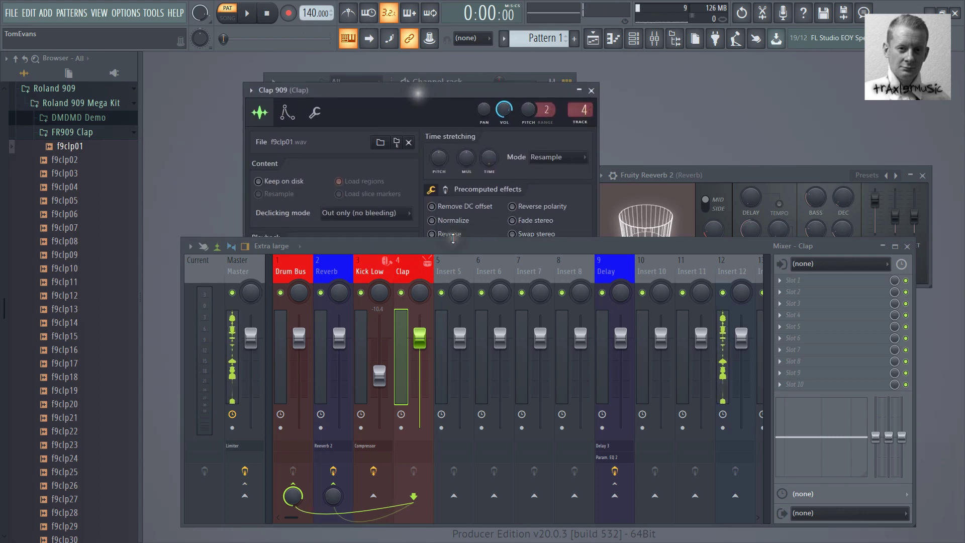
{"action": "left_click_drag", "start_coordinate": [458, 244], "coordinate": [409, 403]}
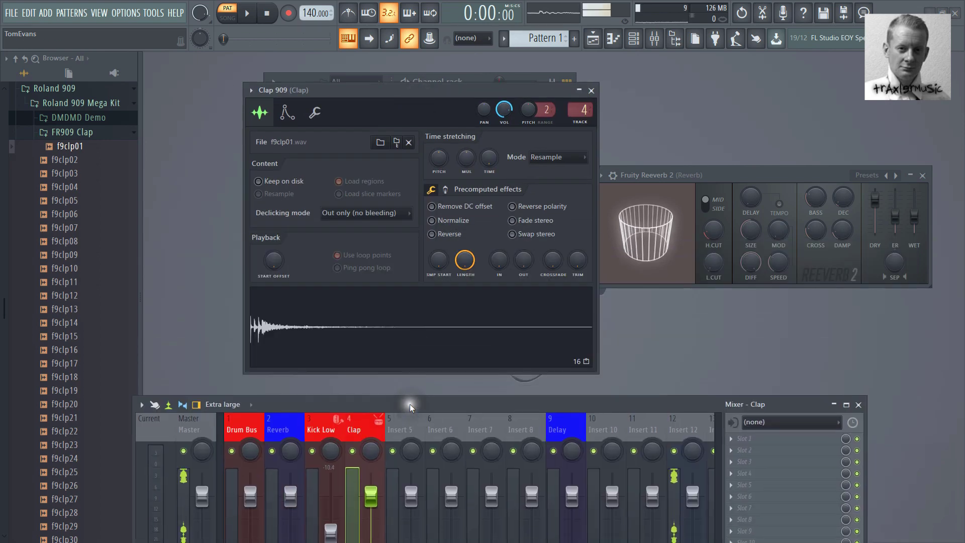
Turn up the Clap 909 sample's fade-out to shorten its tail, and audition the clap.
{"action": "left_click_drag", "start_coordinate": [523, 266], "coordinate": [564, 472]}
{"action": "key", "text": "z"}
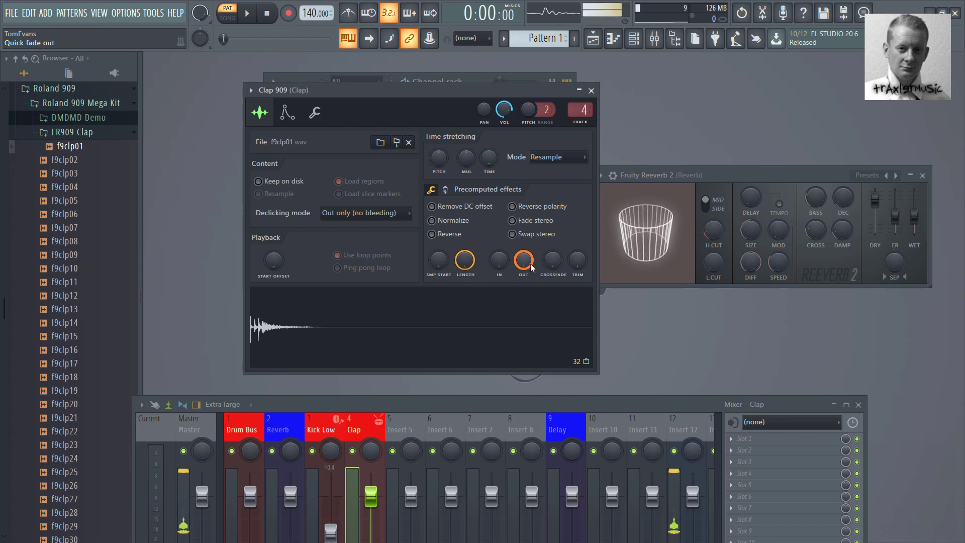
Move the mixer back up so its sends show, start pattern playback, and bring the Channel rack to the front.
{"action": "left_click_drag", "start_coordinate": [403, 404], "coordinate": [381, 251]}
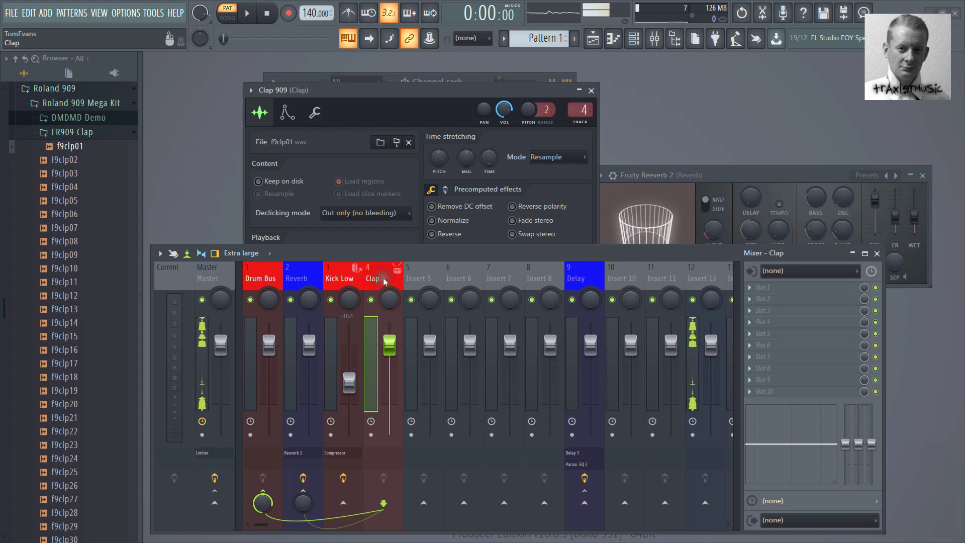
{"action": "key", "text": "space"}
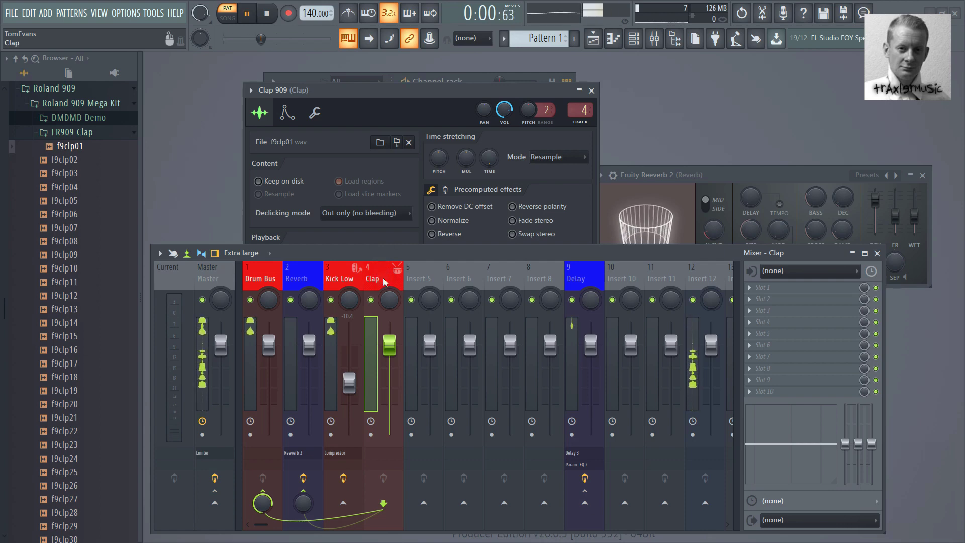
{"action": "left_click", "coordinate": [634, 40]}
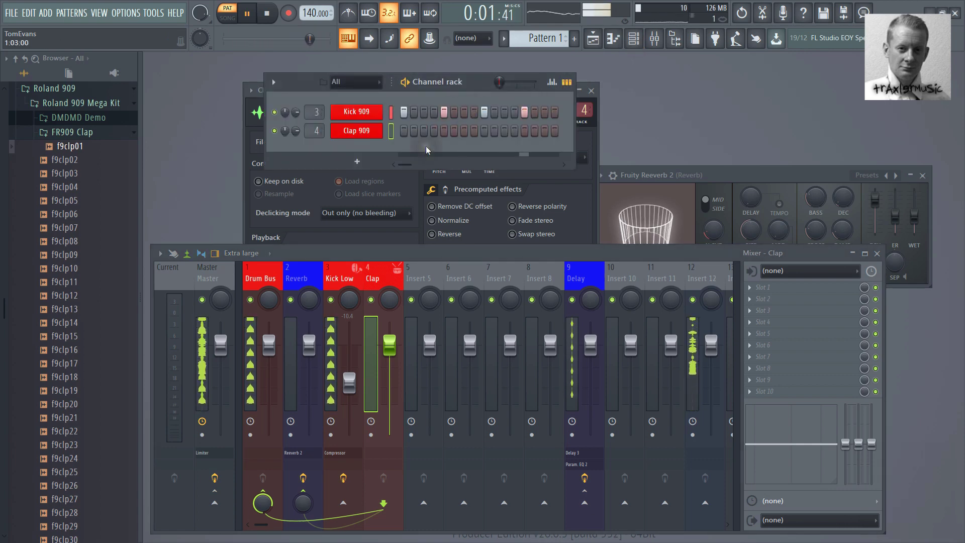
Program the Clap 909 hits on steps 4 and 15 of Pattern 1, clearing the hit on step 3.
{"action": "left_click", "coordinate": [423, 131]}
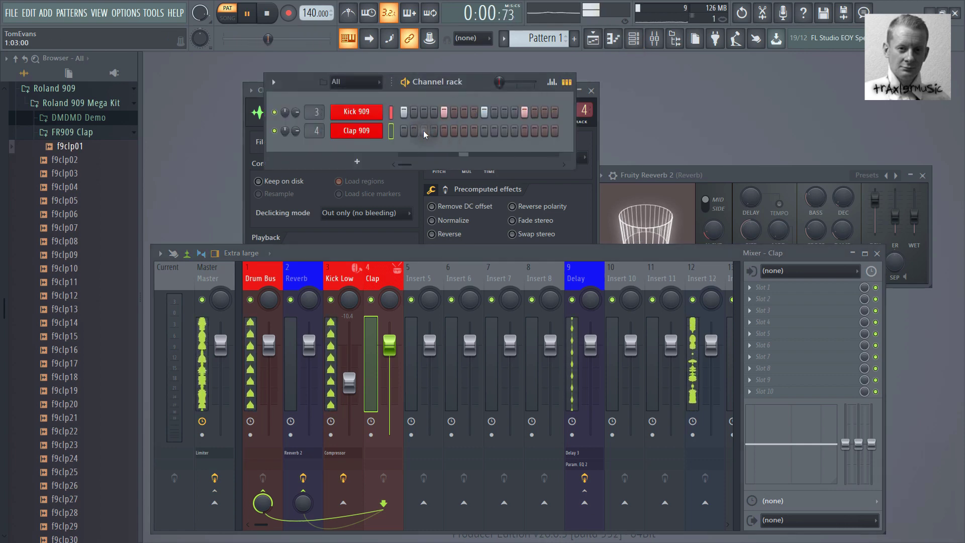
{"action": "left_click", "coordinate": [506, 131]}
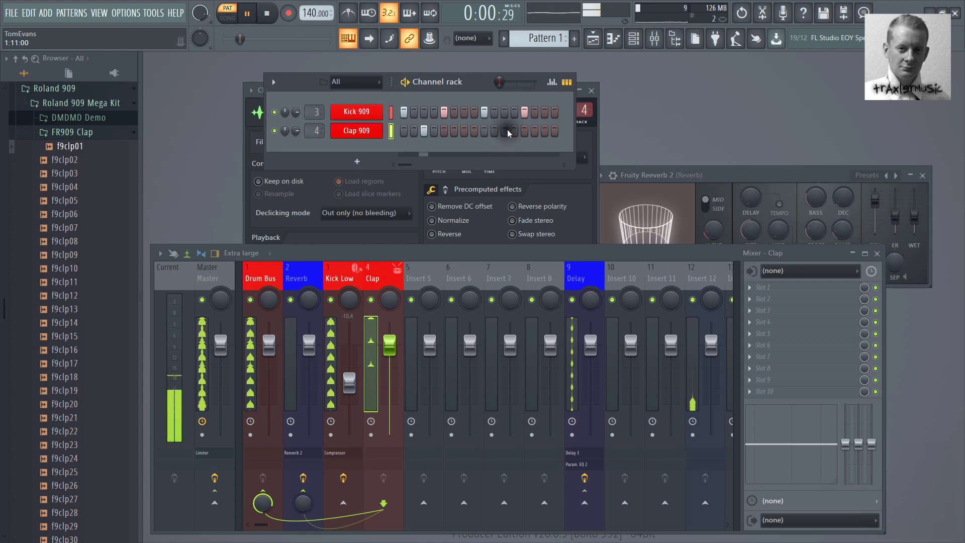
{"action": "left_click", "coordinate": [544, 131]}
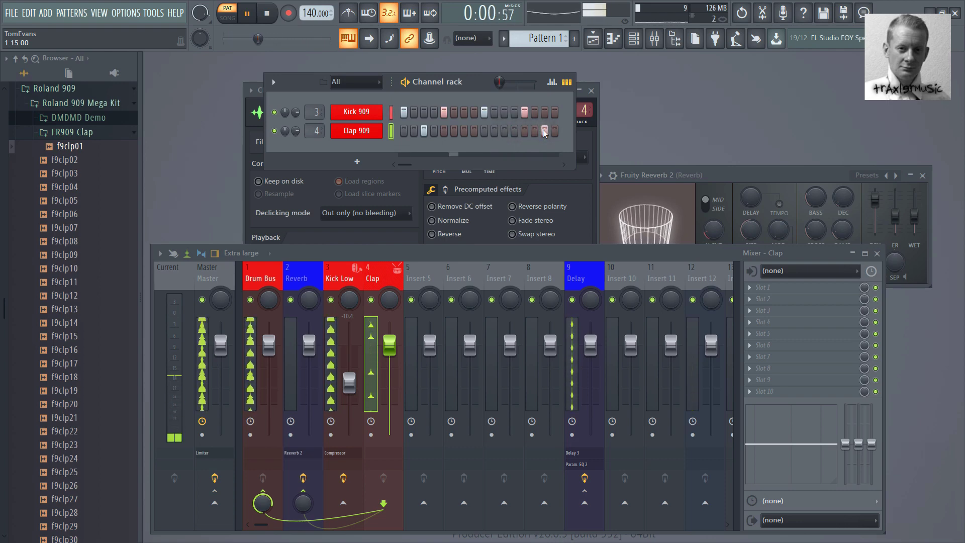
{"action": "left_click", "coordinate": [425, 130]}
{"action": "left_click", "coordinate": [434, 131]}
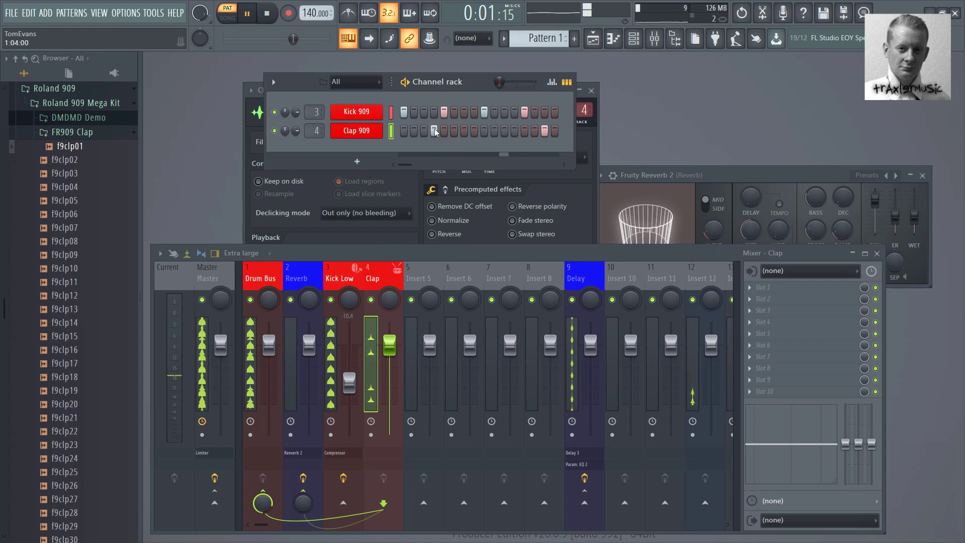
Restart pattern playback and turn the Clap track's send to Reverb all the way up.
{"action": "key", "text": "space"}
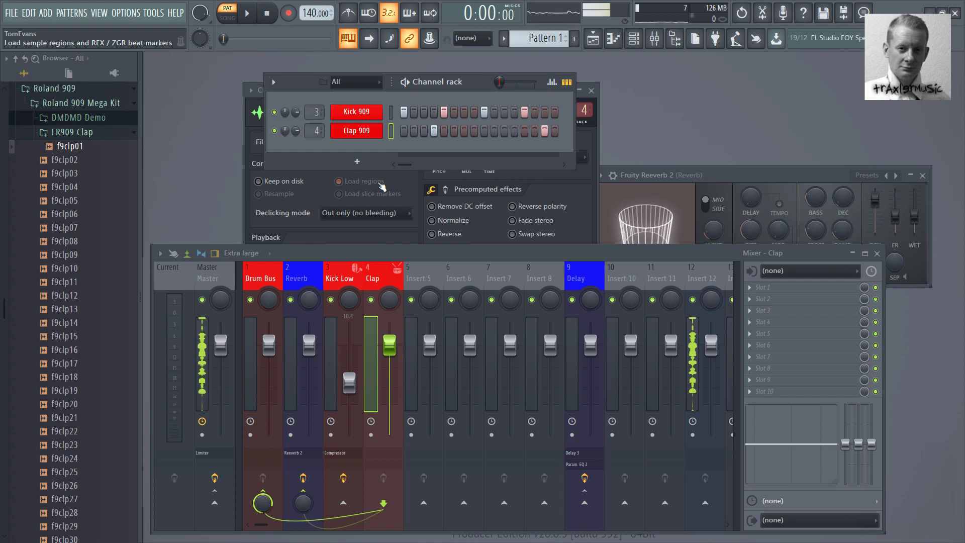
{"action": "key", "text": "space"}
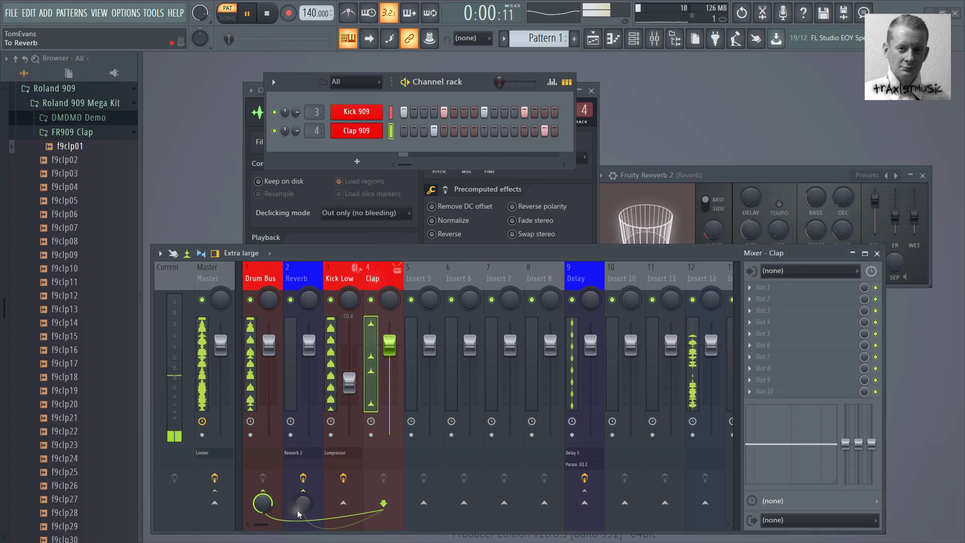
{"action": "left_click_drag", "start_coordinate": [299, 507], "coordinate": [307, 366]}
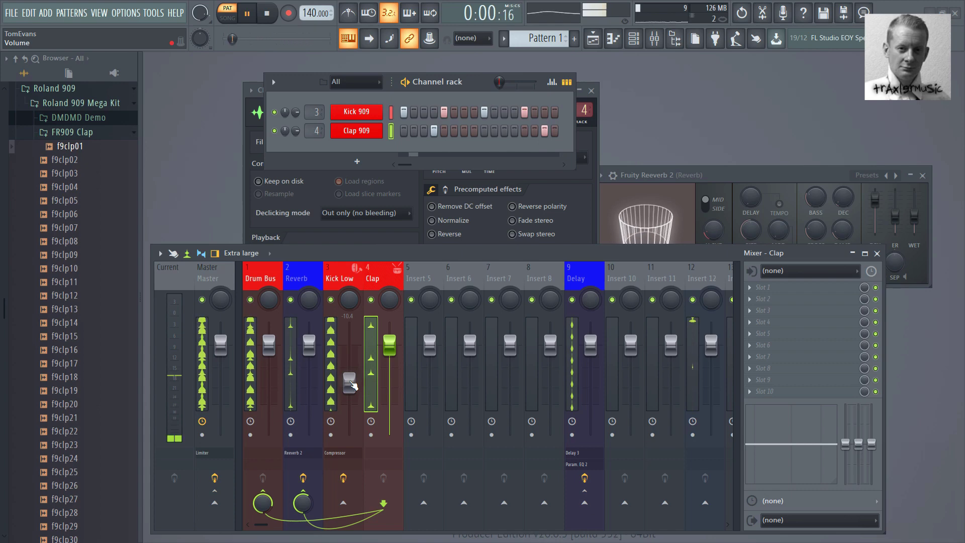
Check the effects on Kick Low, and add a Fruity Compressor with the Drums preset to the Clap track's first slot.
{"action": "mouse_move", "coordinate": [351, 385]}
{"action": "left_mouse_down"}
{"action": "mouse_move", "coordinate": [356, 321]}
{"action": "mouse_move", "coordinate": [352, 387]}
{"action": "left_mouse_up"}
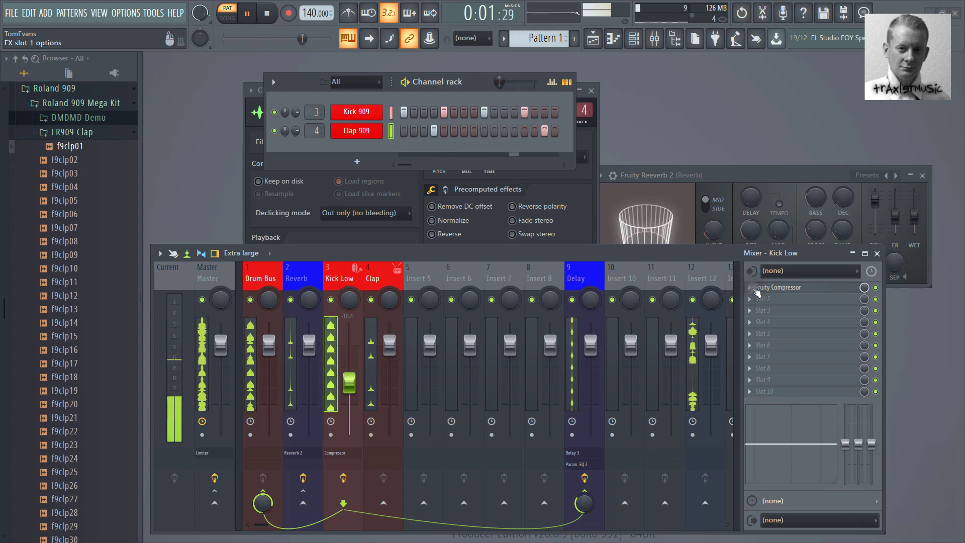
{"action": "left_click", "coordinate": [375, 273]}
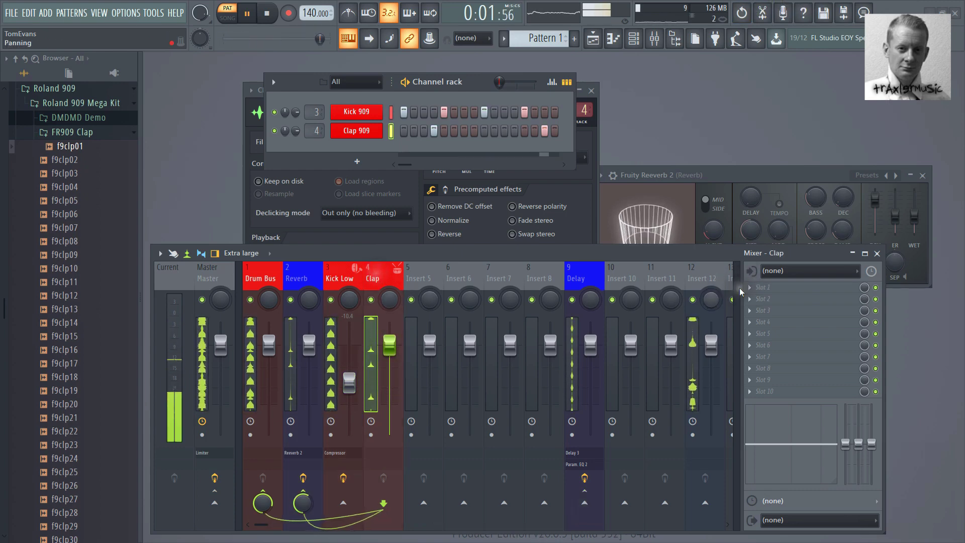
{"action": "left_click", "coordinate": [751, 287]}
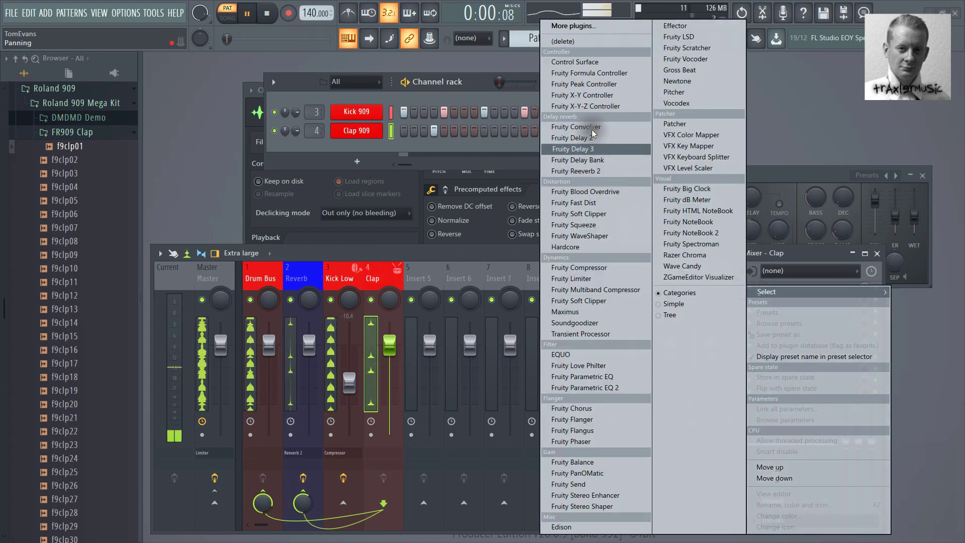
{"action": "left_click", "coordinate": [578, 267]}
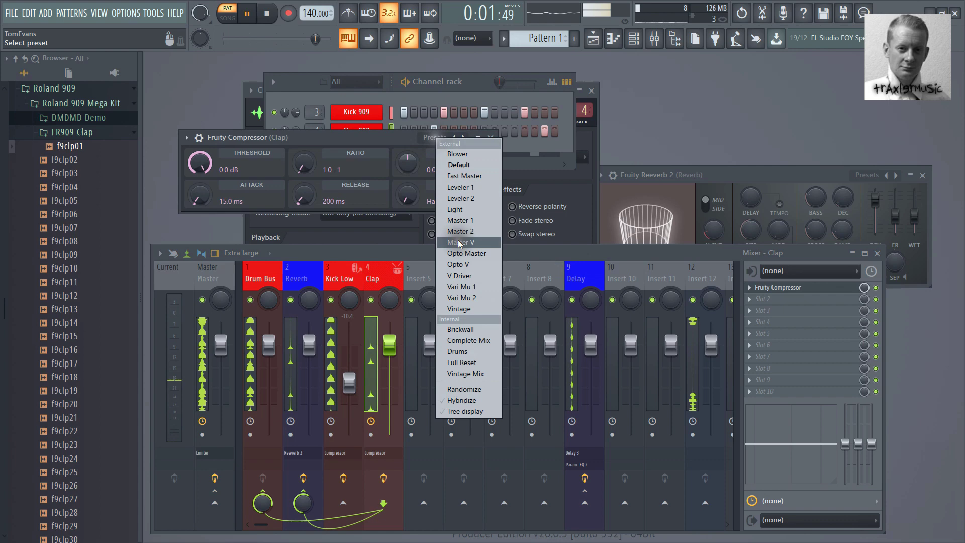
{"action": "left_click", "coordinate": [466, 355]}
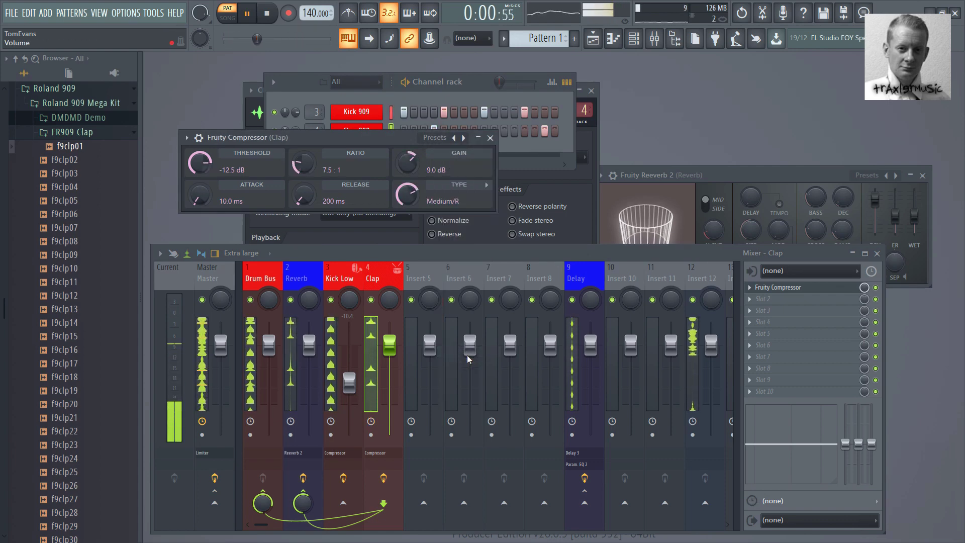
Restart playback and pull the Drum Bus fader all the way down to hear which tracks bypass the bus.
{"action": "key", "text": "space"}
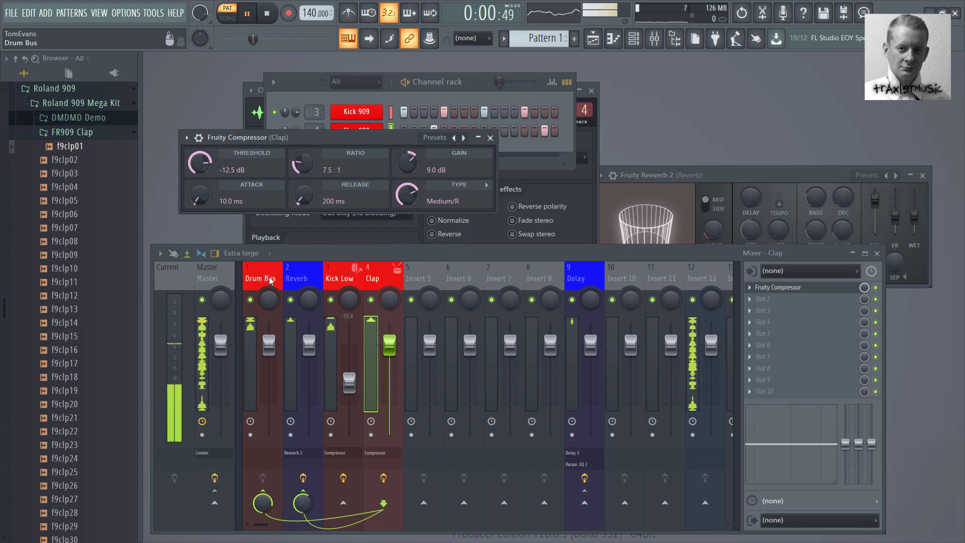
{"action": "key", "text": "space"}
{"action": "left_click_drag", "start_coordinate": [269, 344], "coordinate": [254, 504]}
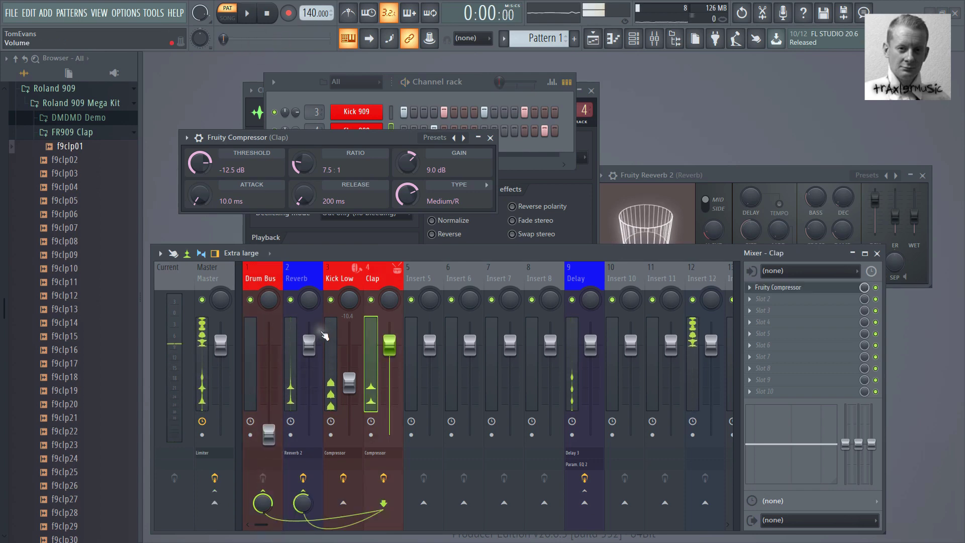
Route the Reverb track to the Drum Bus and disable its direct send to the Master.
{"action": "left_click", "coordinate": [309, 272]}
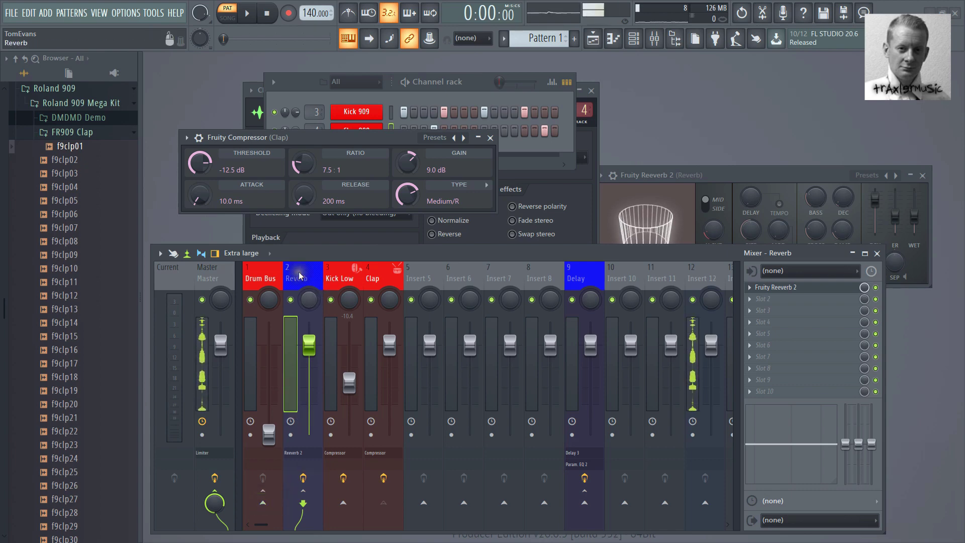
{"action": "right_click", "coordinate": [264, 503]}
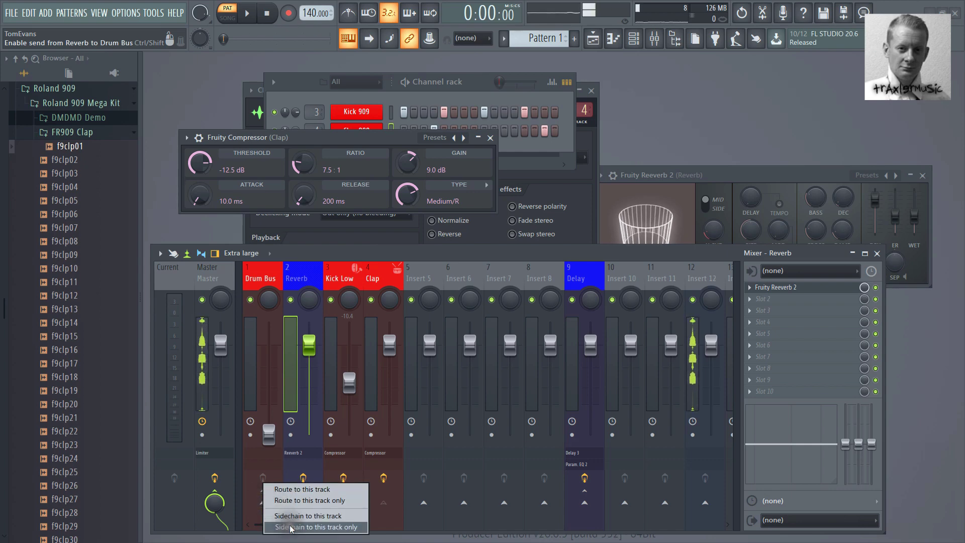
{"action": "left_click", "coordinate": [293, 491]}
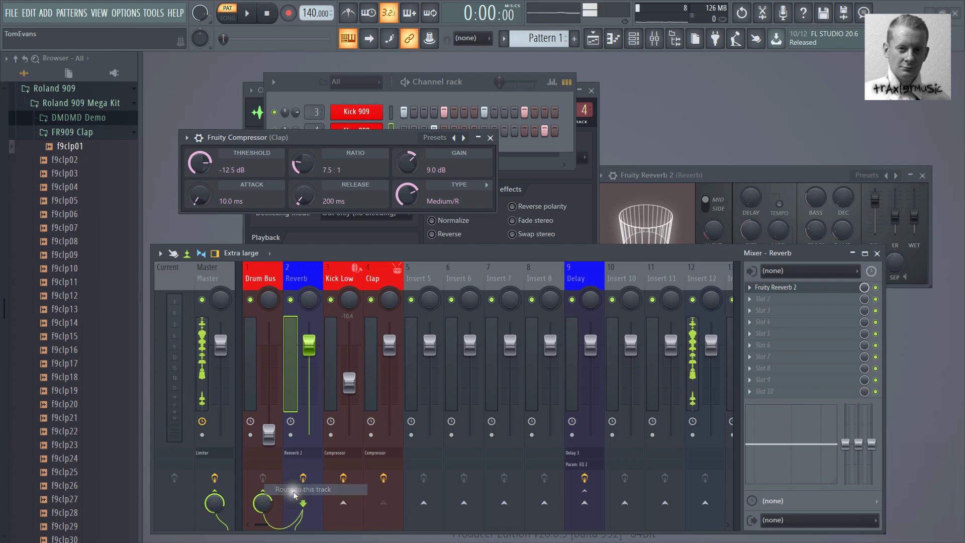
{"action": "left_click", "coordinate": [215, 500]}
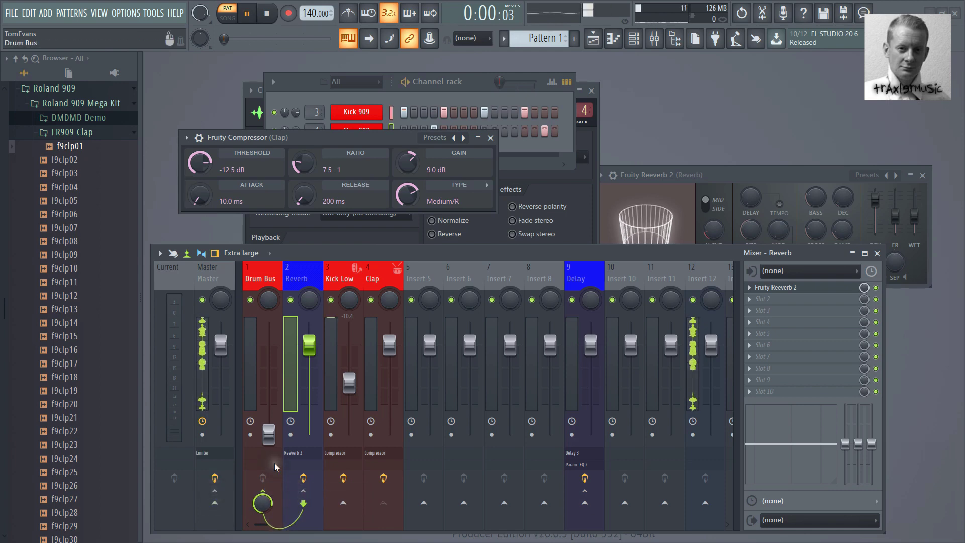
Play the pattern and test the Reverb routing by raising the Drum Bus fader and pulling it fully down again.
{"action": "key", "text": "space"}
{"action": "left_click_drag", "start_coordinate": [276, 431], "coordinate": [282, 296]}
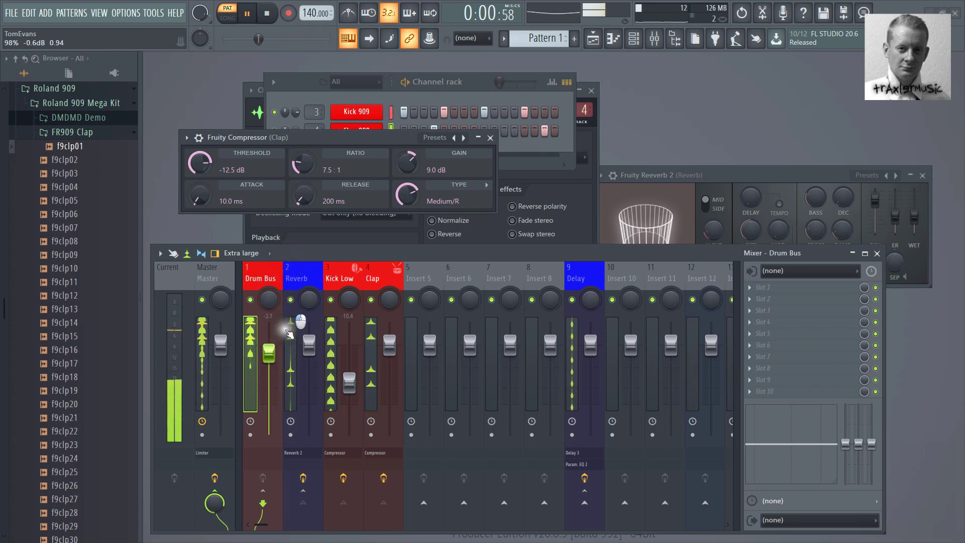
{"action": "left_click_drag", "start_coordinate": [271, 337], "coordinate": [297, 497]}
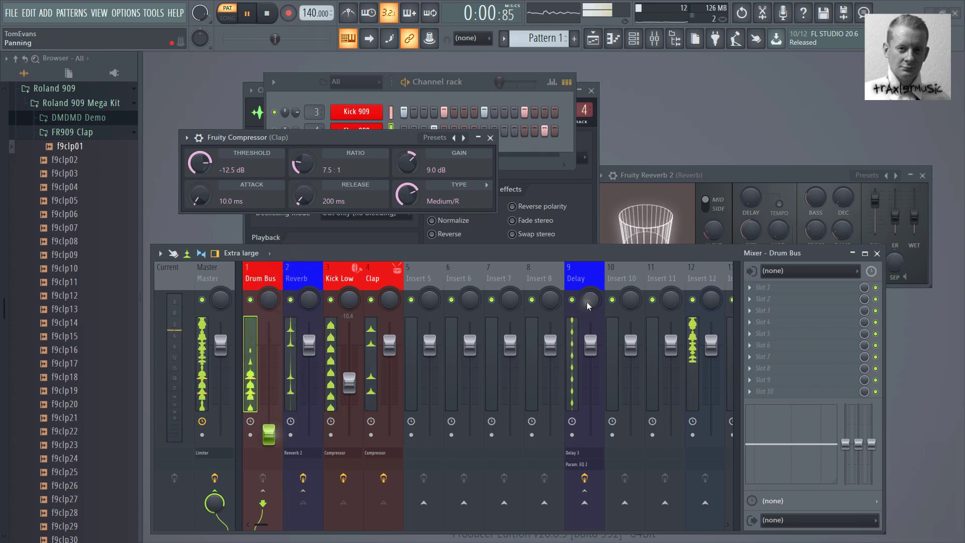
Remove the Delay track's send to the Master and route Delay to the Drum Bus only.
{"action": "left_click", "coordinate": [586, 271]}
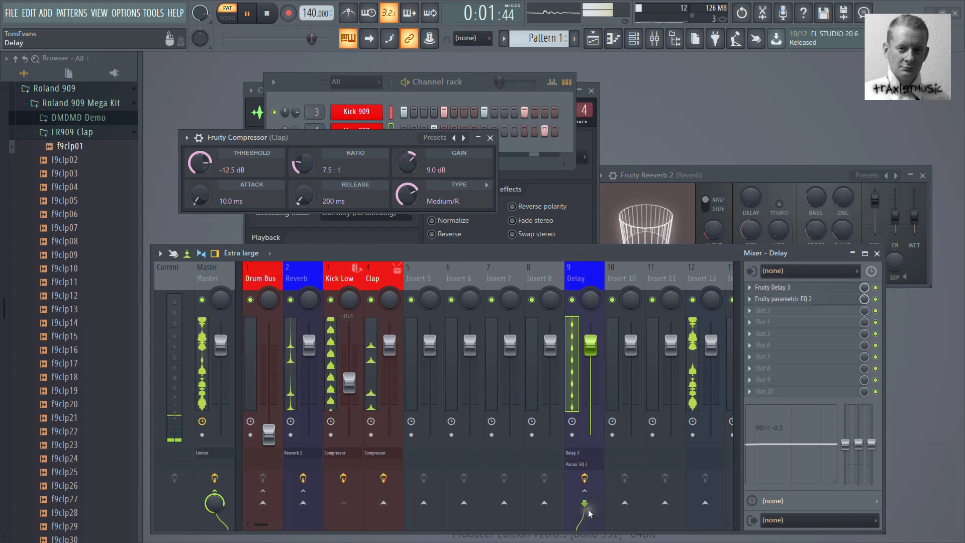
{"action": "left_click", "coordinate": [215, 497]}
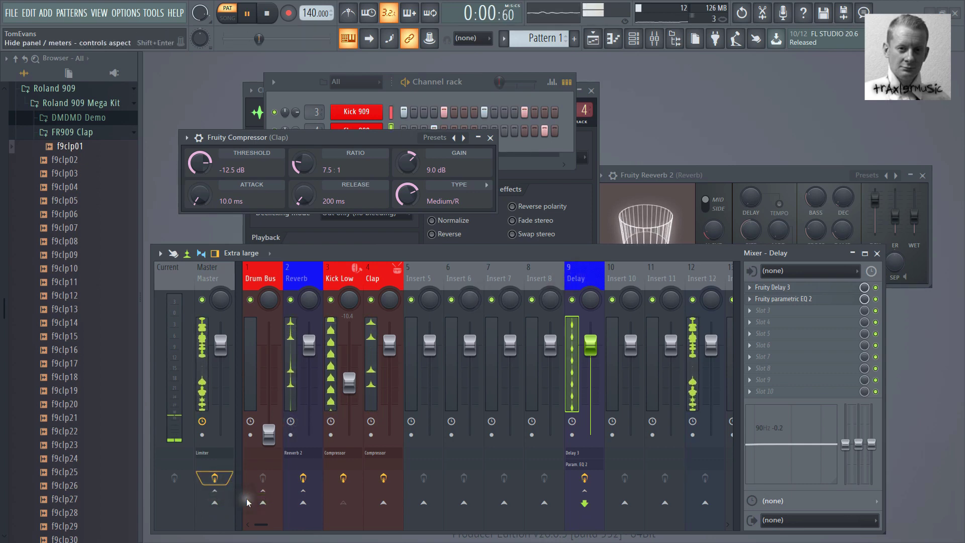
{"action": "right_click", "coordinate": [263, 504]}
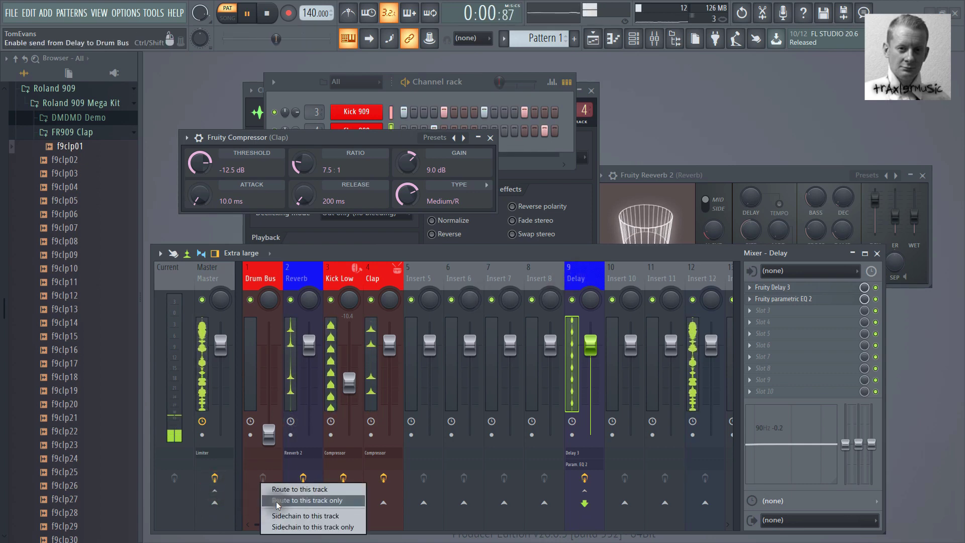
{"action": "left_click", "coordinate": [282, 500]}
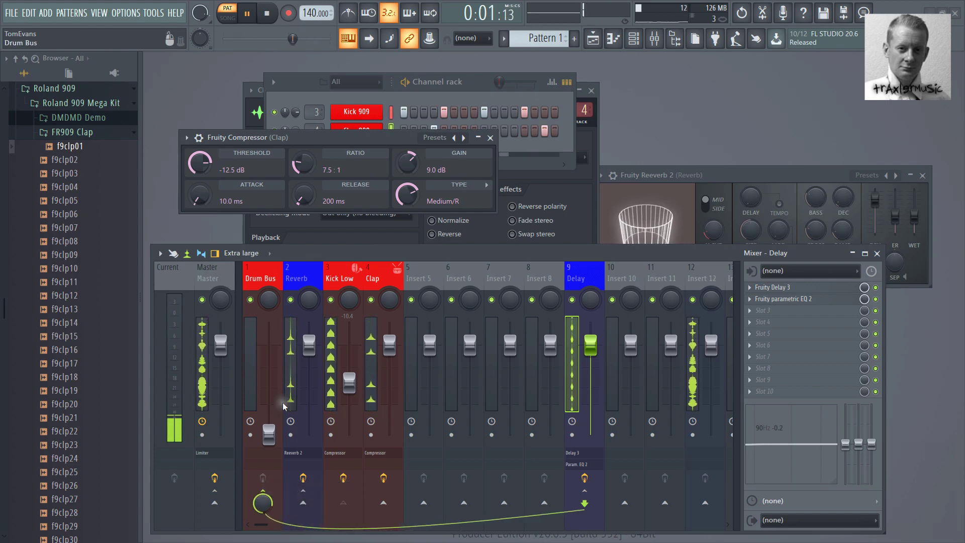
Return the Drum Bus fader to its default level, test the Delay track by lowering and resetting its fader, and stop playback.
{"action": "left_click_drag", "start_coordinate": [269, 433], "coordinate": [284, 241]}
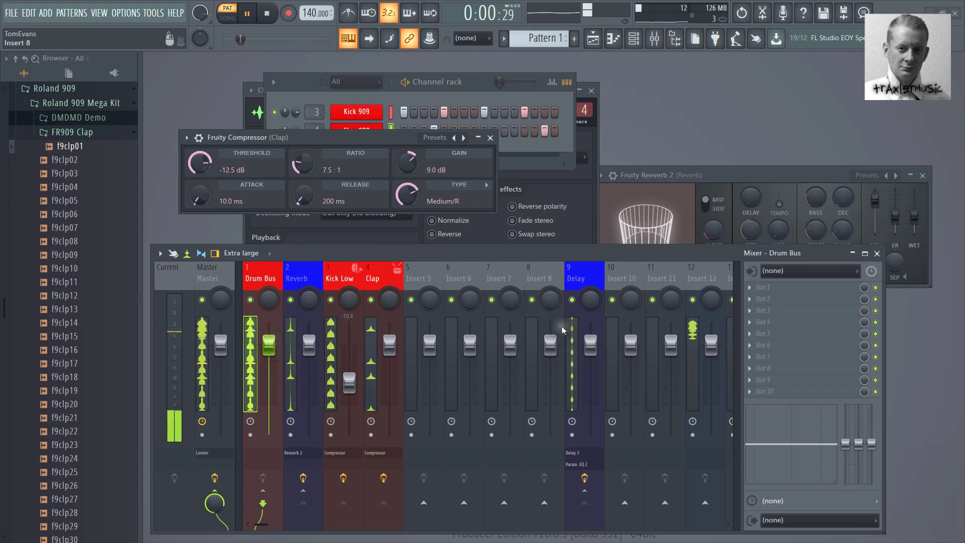
{"action": "left_click_drag", "start_coordinate": [590, 345], "coordinate": [593, 522]}
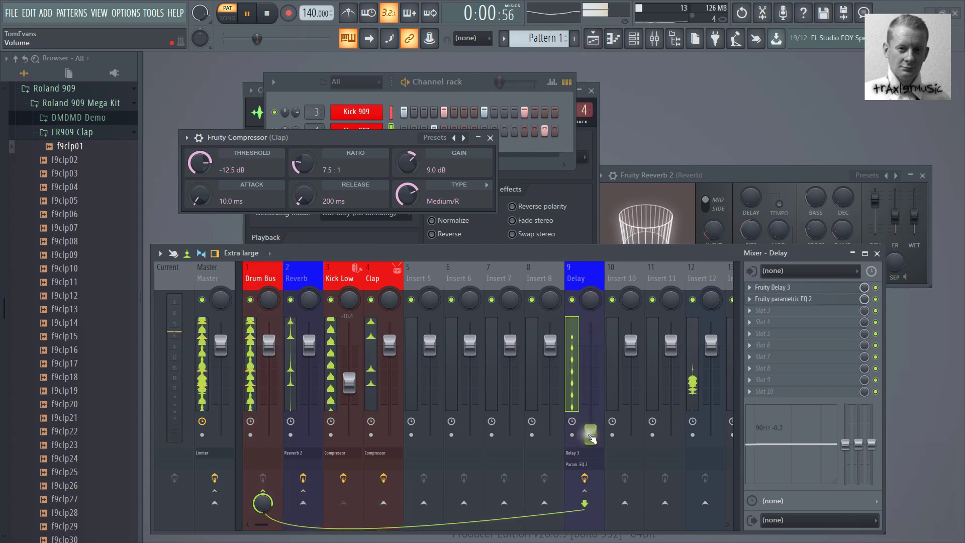
{"action": "left_click_drag", "start_coordinate": [590, 426], "coordinate": [591, 373]}
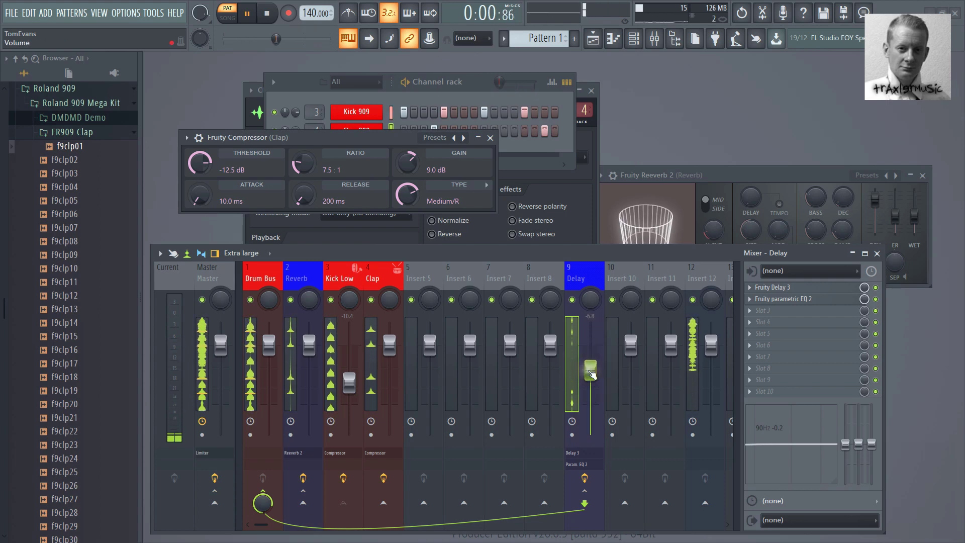
{"action": "right_click", "coordinate": [591, 373]}
{"action": "left_click", "coordinate": [599, 374]}
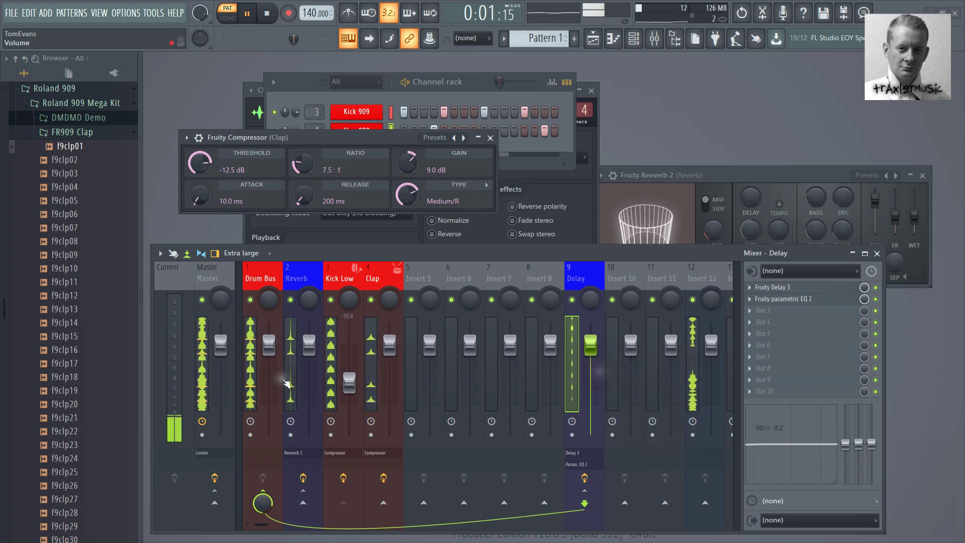
{"action": "key", "text": "space"}
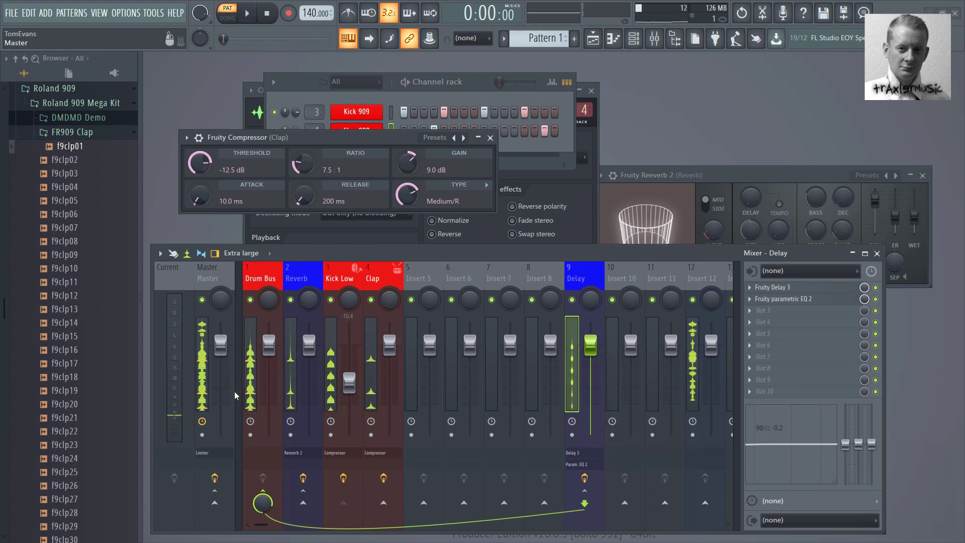
Bring the Channel rack to the front and move it nearer the browser, collapse FR909 Clap, and open the FR9 clsdhat folder under FR909 Hats.
{"action": "left_click", "coordinate": [298, 79]}
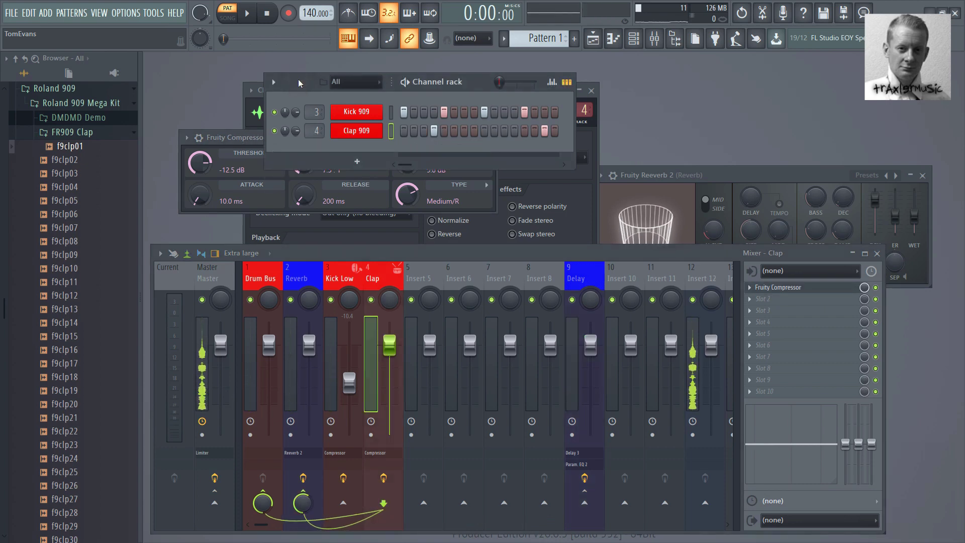
{"action": "left_click", "coordinate": [58, 130]}
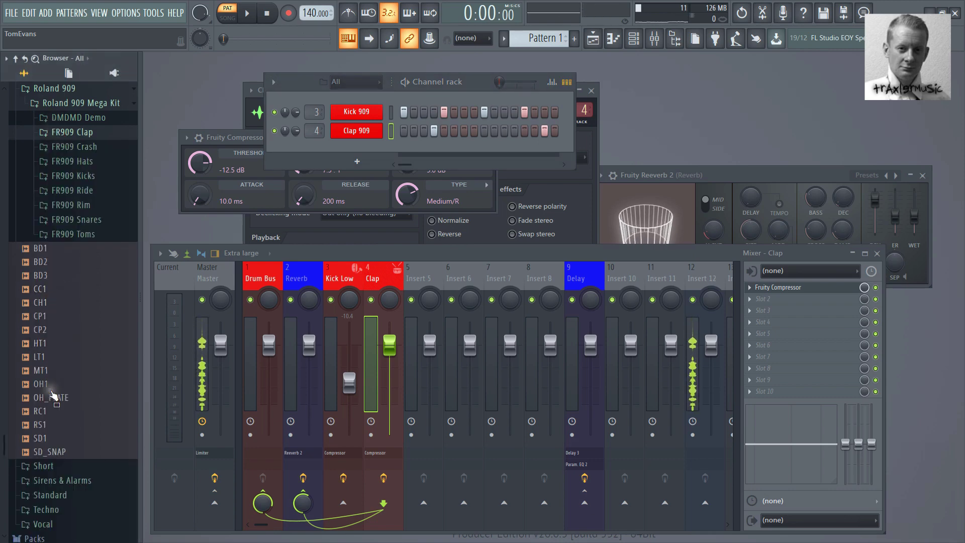
{"action": "left_click", "coordinate": [85, 160]}
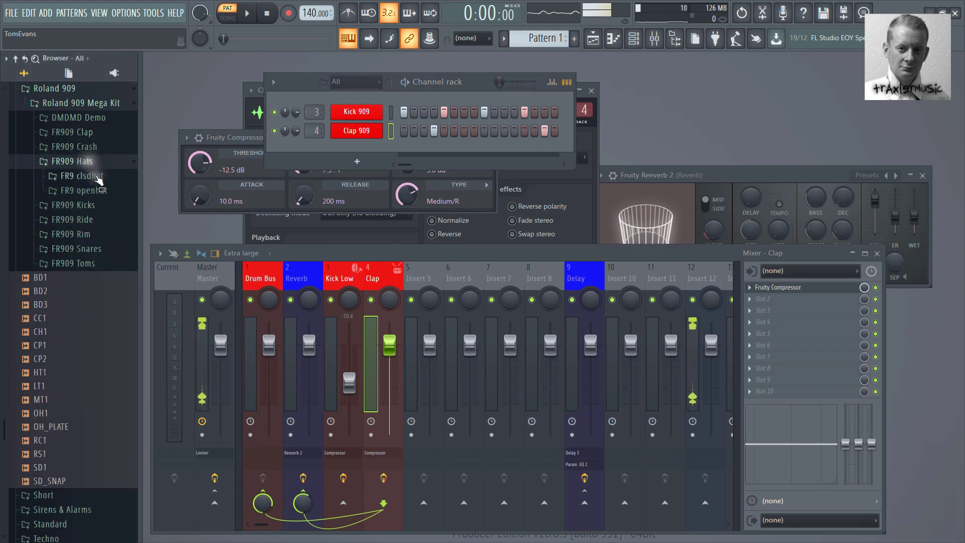
{"action": "left_click_drag", "start_coordinate": [75, 175], "coordinate": [354, 150]}
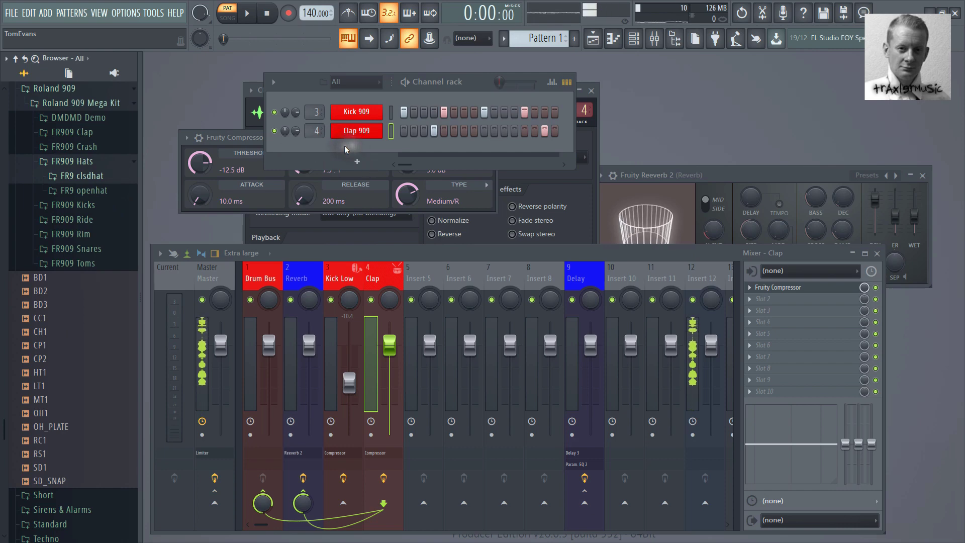
{"action": "left_click_drag", "start_coordinate": [91, 176], "coordinate": [102, 191]}
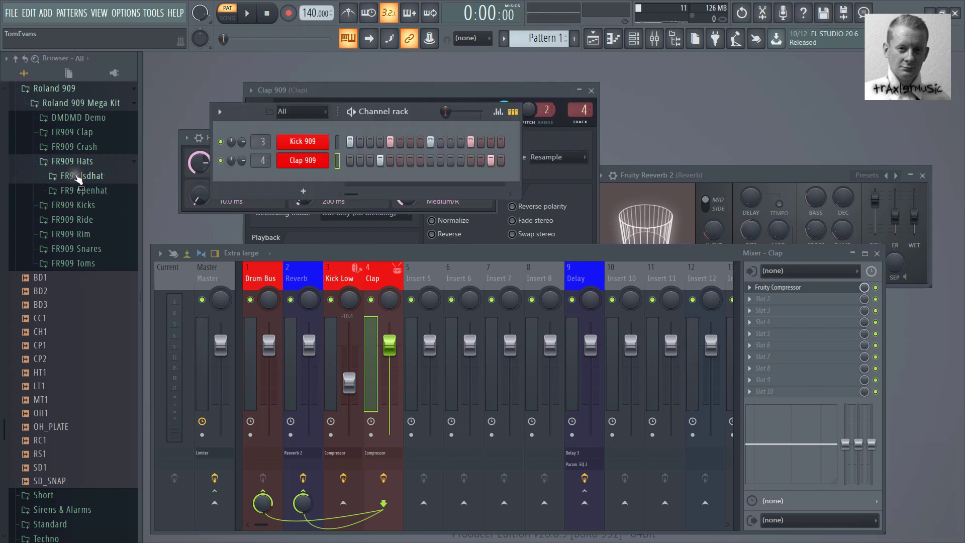
{"action": "left_click", "coordinate": [78, 177]}
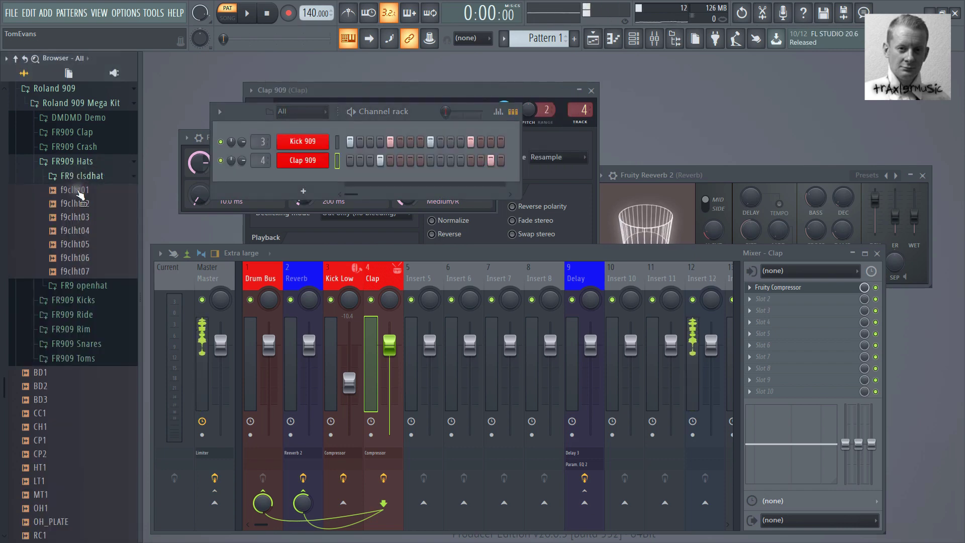
Add the f9clht01 sample as a new channel below Clap 909, and close its sampler window and the Fruity Reeverb 2 window.
{"action": "left_click_drag", "start_coordinate": [78, 193], "coordinate": [288, 177]}
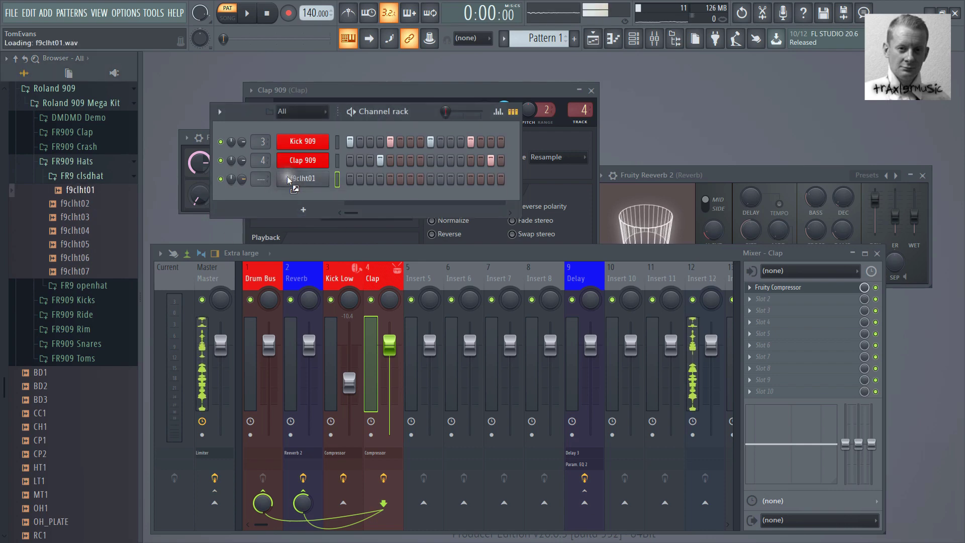
{"action": "left_click", "coordinate": [287, 176]}
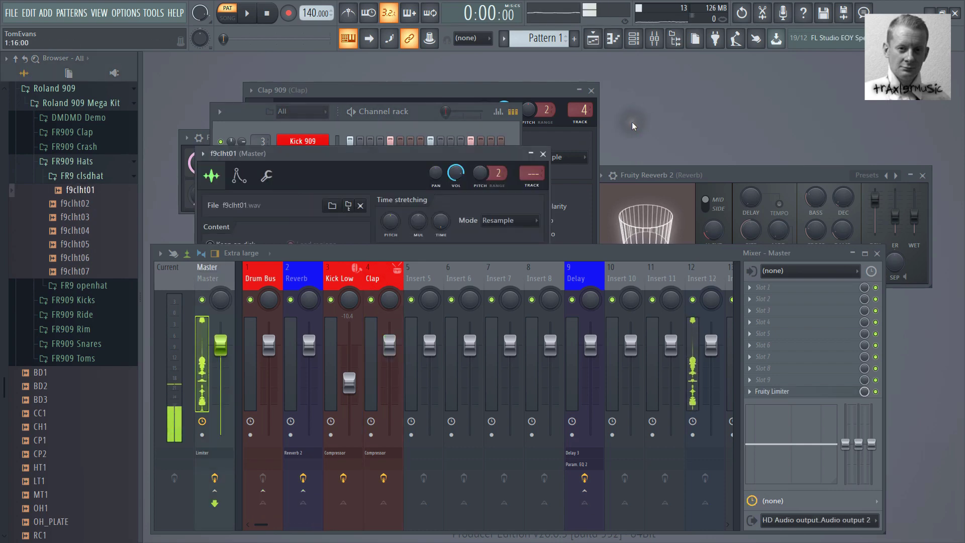
{"action": "left_click", "coordinate": [542, 154]}
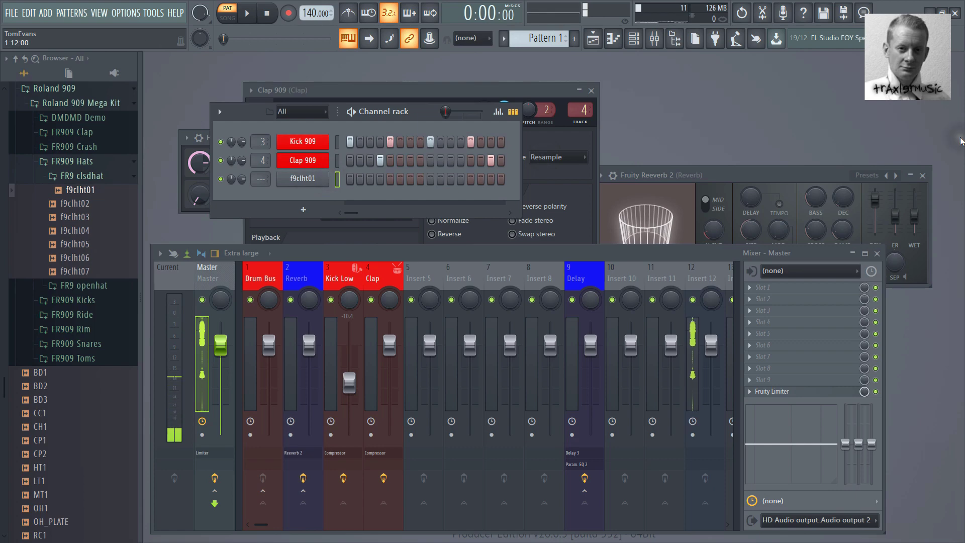
{"action": "left_click", "coordinate": [923, 176]}
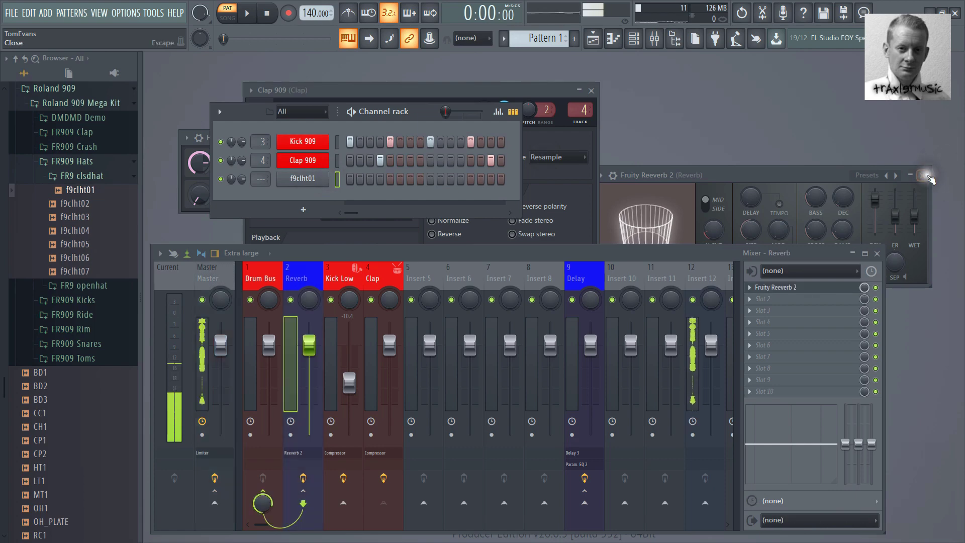
Rename the f9clht01 channel as Closed 909, then open its sampler window briefly and close it.
{"action": "right_click", "coordinate": [297, 185]}
{"action": "left_click", "coordinate": [359, 207]}
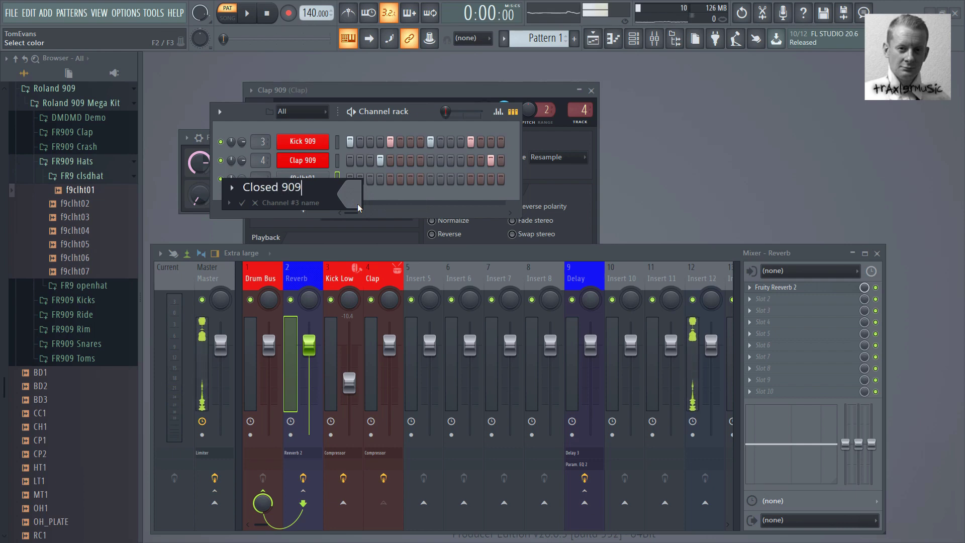
{"action": "key", "text": "Return"}
{"action": "left_click", "coordinate": [297, 178]}
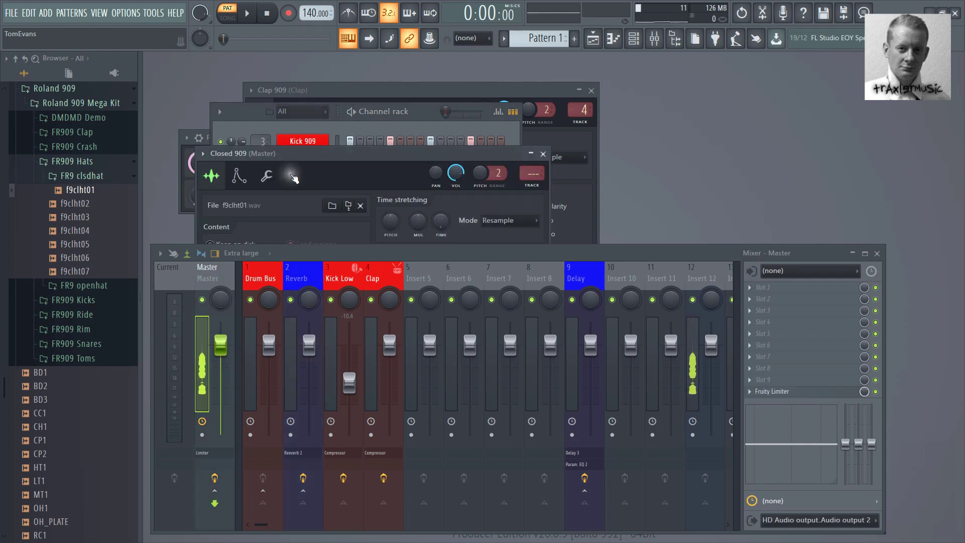
{"action": "left_click", "coordinate": [543, 153]}
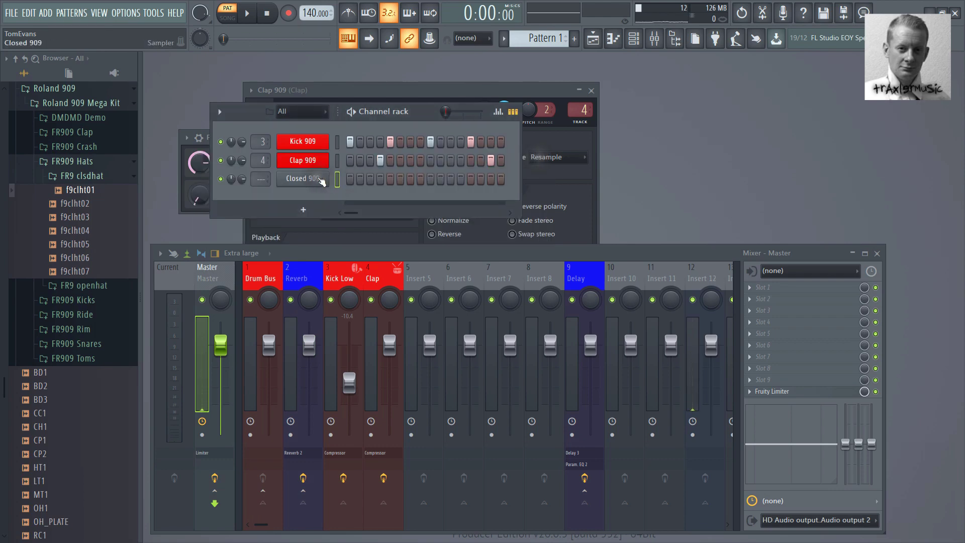
Color the Closed 909 channel red and assign it to mixer track 5.
{"action": "right_click", "coordinate": [319, 180]}
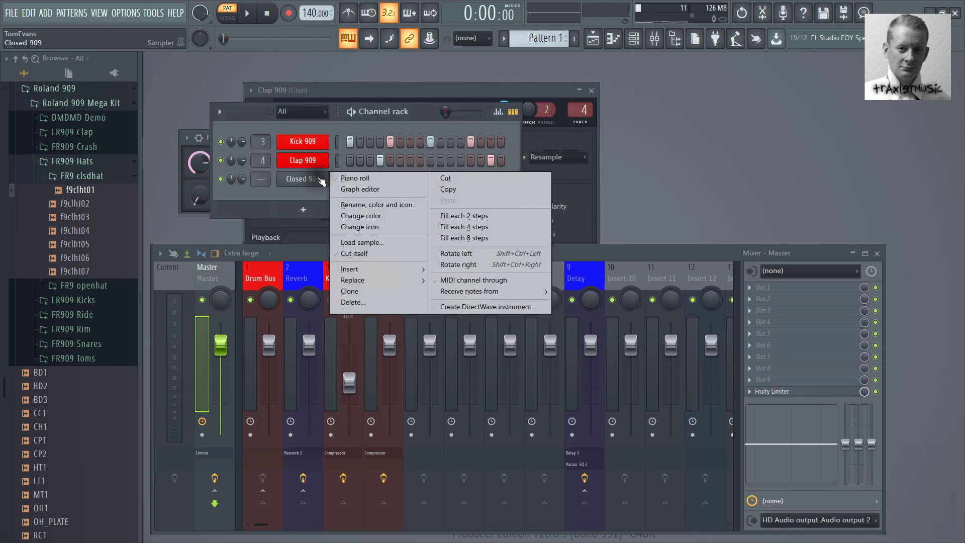
{"action": "left_click", "coordinate": [373, 216]}
{"action": "left_click", "coordinate": [376, 317]}
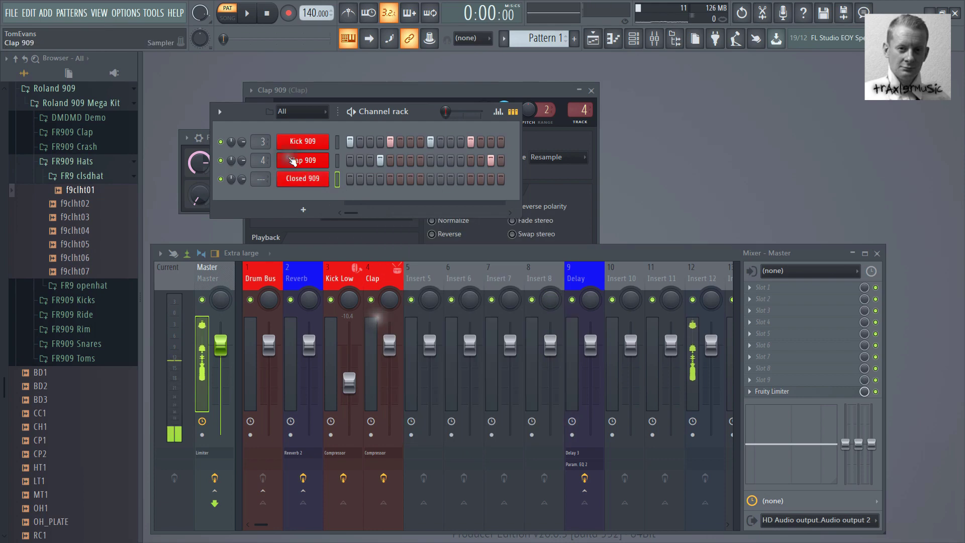
{"action": "left_click_drag", "start_coordinate": [260, 179], "coordinate": [257, 144]}
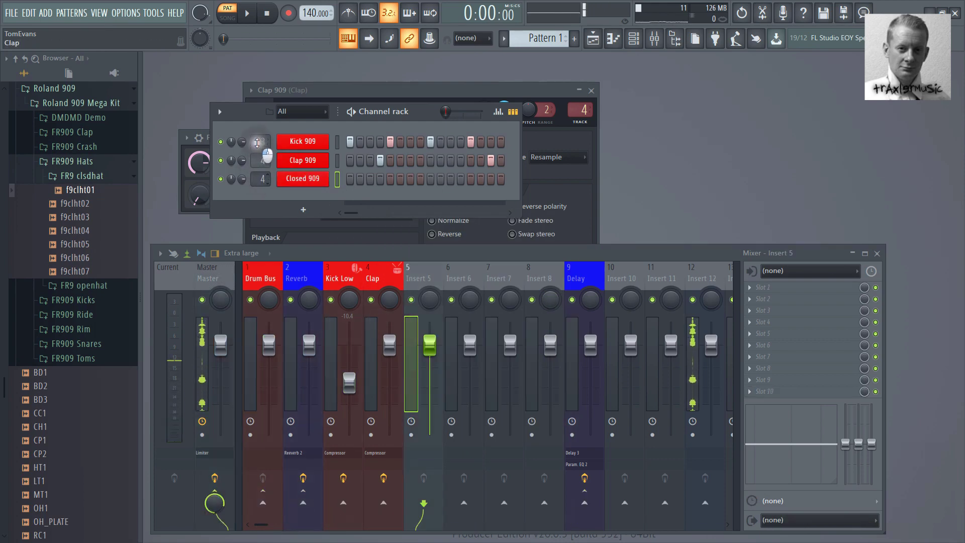
Rename mixer track Insert 5 as Closed 909 and color it red.
{"action": "right_click", "coordinate": [420, 285]}
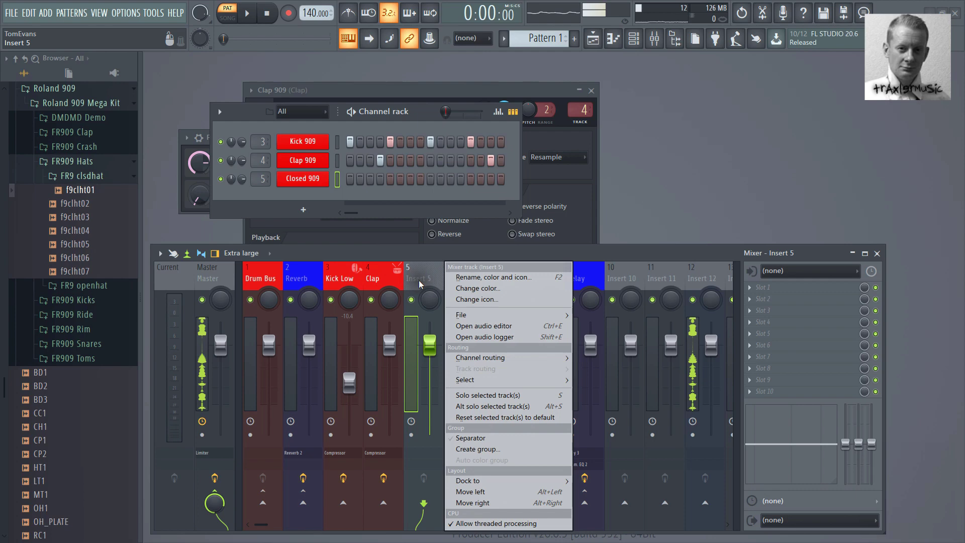
{"action": "left_click", "coordinate": [473, 278]}
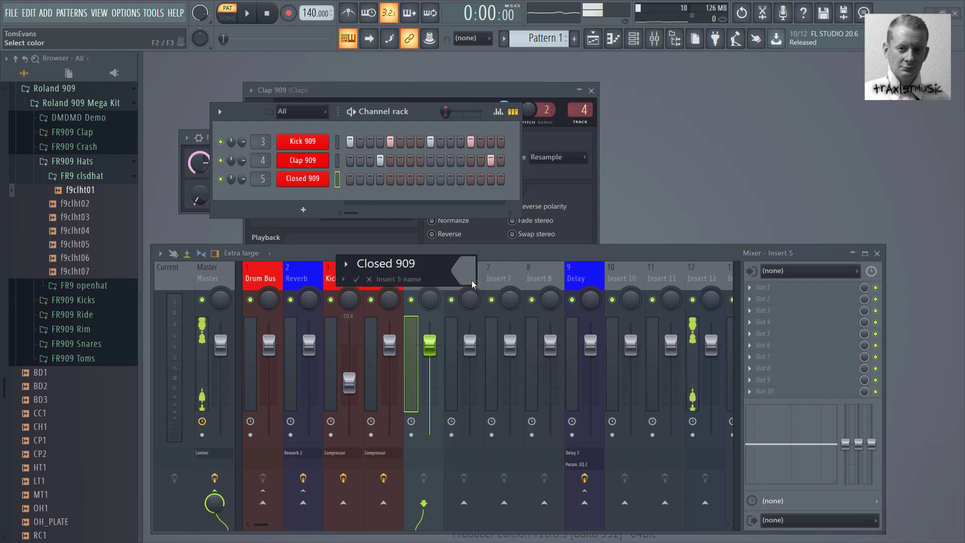
{"action": "left_click", "coordinate": [469, 271]}
{"action": "left_click", "coordinate": [481, 324]}
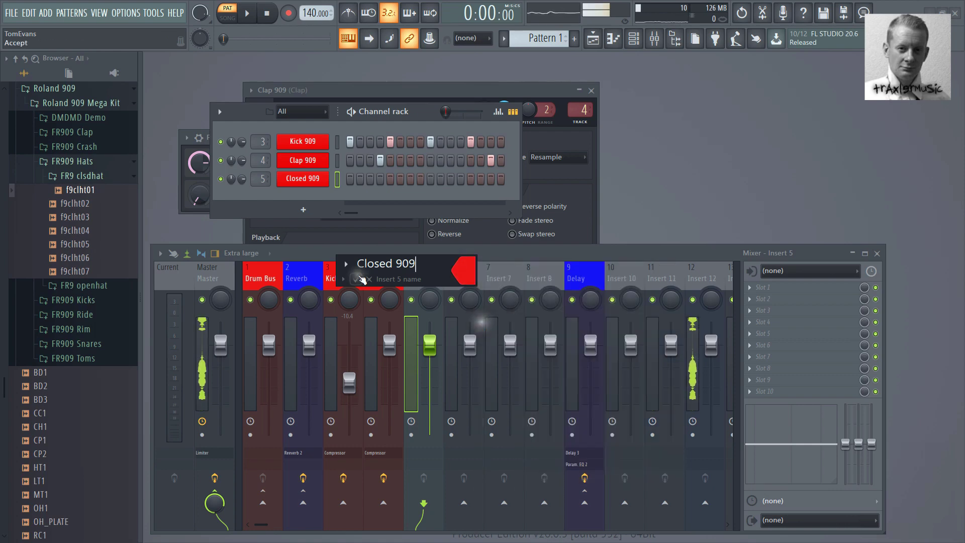
{"action": "key", "text": "Return"}
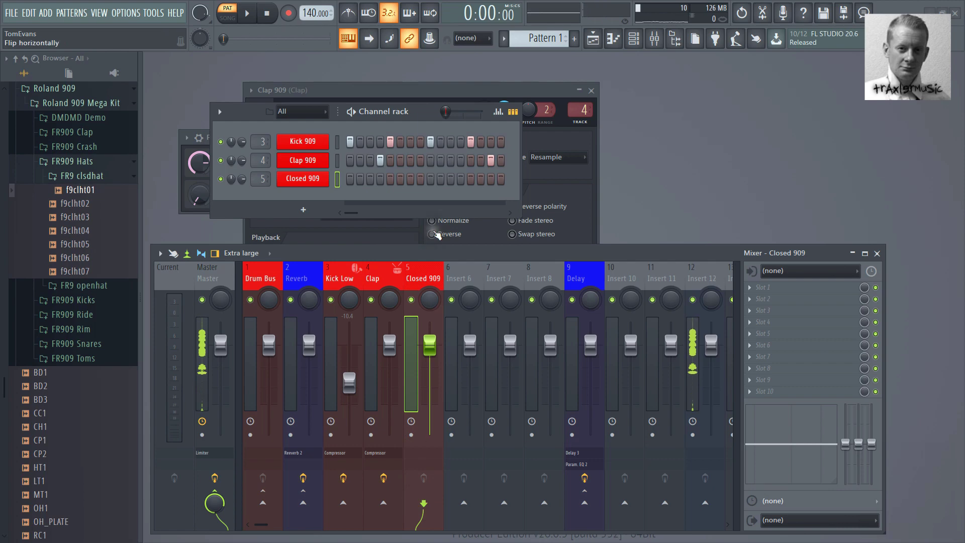
Route the Closed 909 mixer track to the Drum Bus, sidechain it to Reverb, and remove its send to the Master.
{"action": "right_click", "coordinate": [263, 500]}
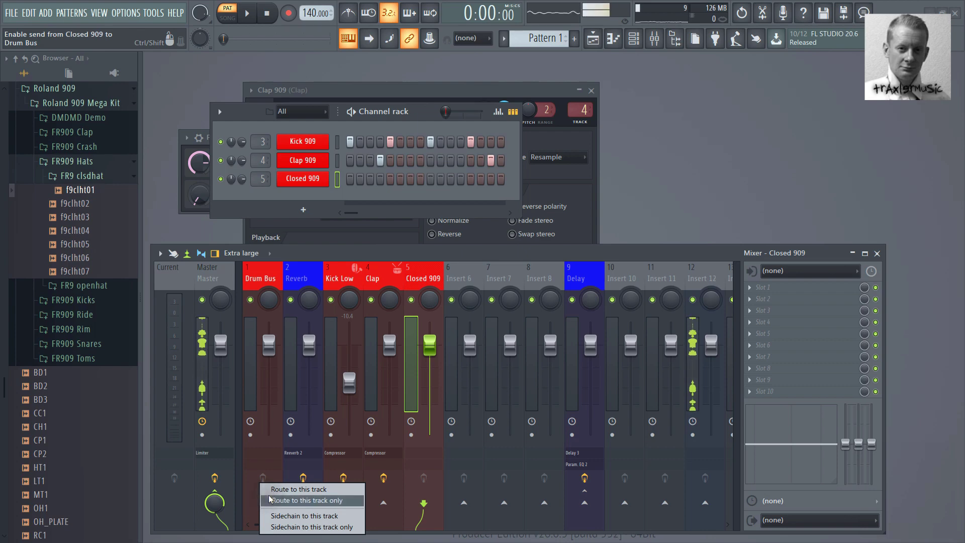
{"action": "left_click", "coordinate": [269, 500]}
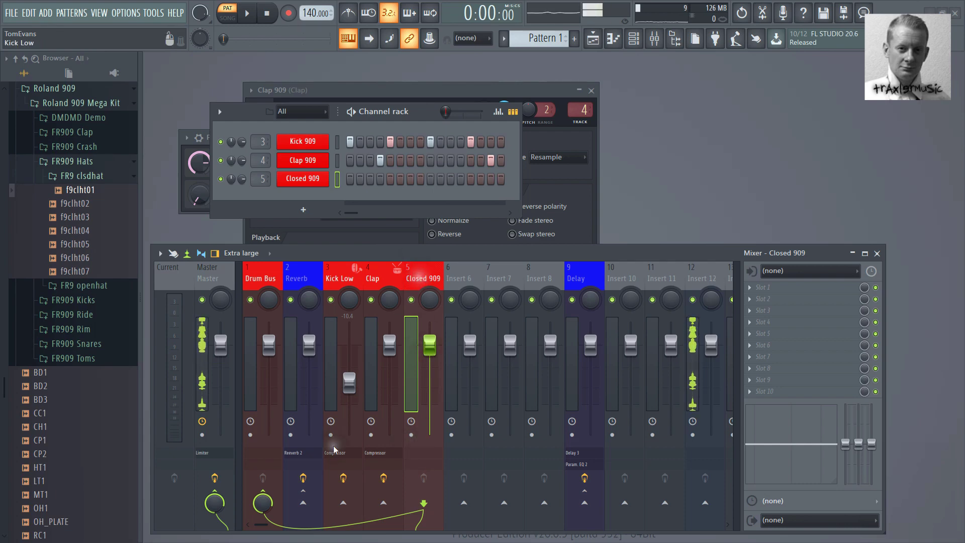
{"action": "right_click", "coordinate": [305, 504]}
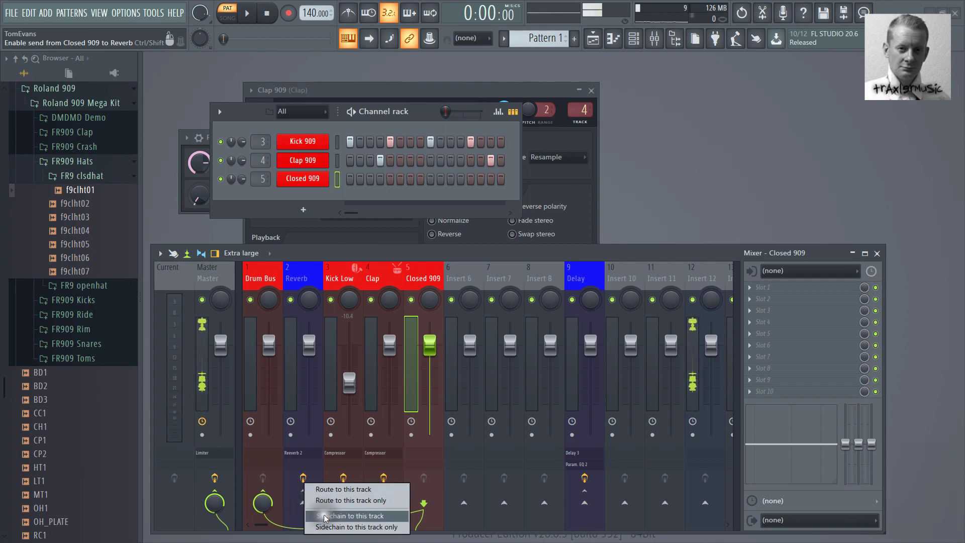
{"action": "left_click", "coordinate": [325, 516]}
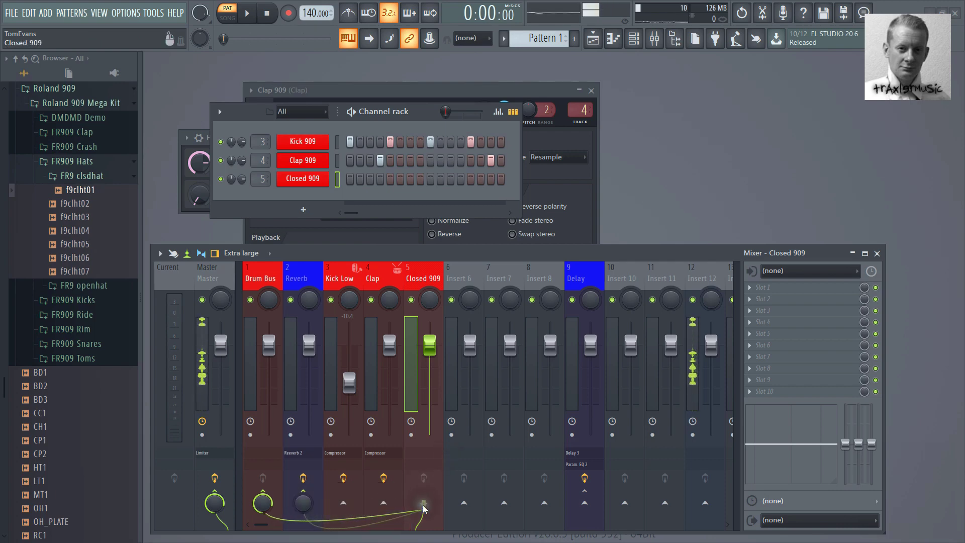
{"action": "left_click", "coordinate": [221, 492]}
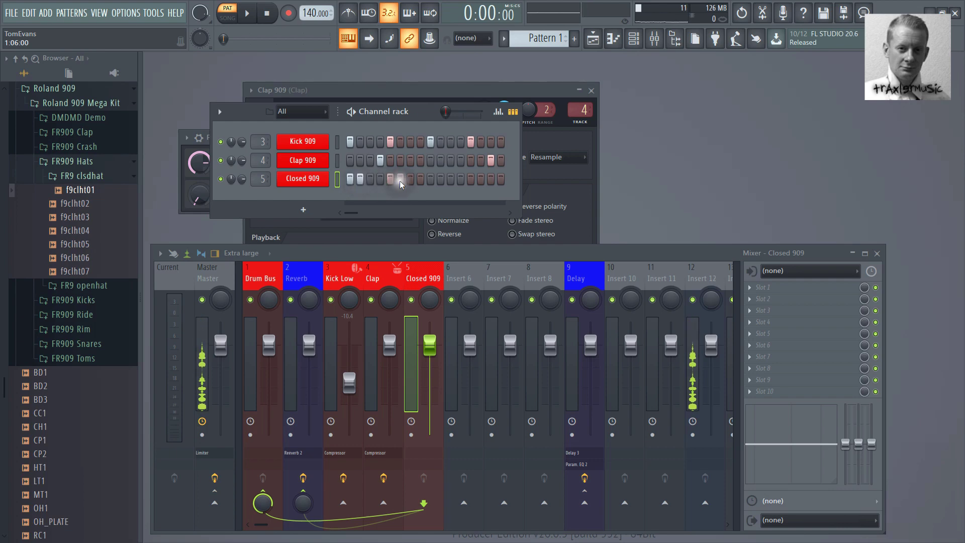
Program Closed 909 hits on steps 1, 2, 5, 6, 9, 10, 12, 13, 14 and 16, auditioning the pattern during playback.
{"action": "left_click", "coordinate": [477, 180]}
{"action": "key", "text": "space"}
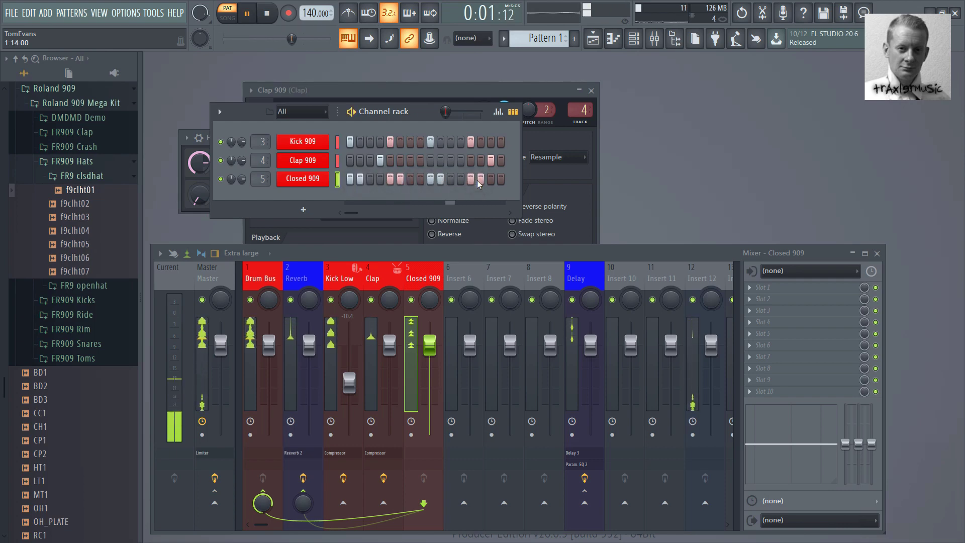
{"action": "left_click", "coordinate": [380, 179]}
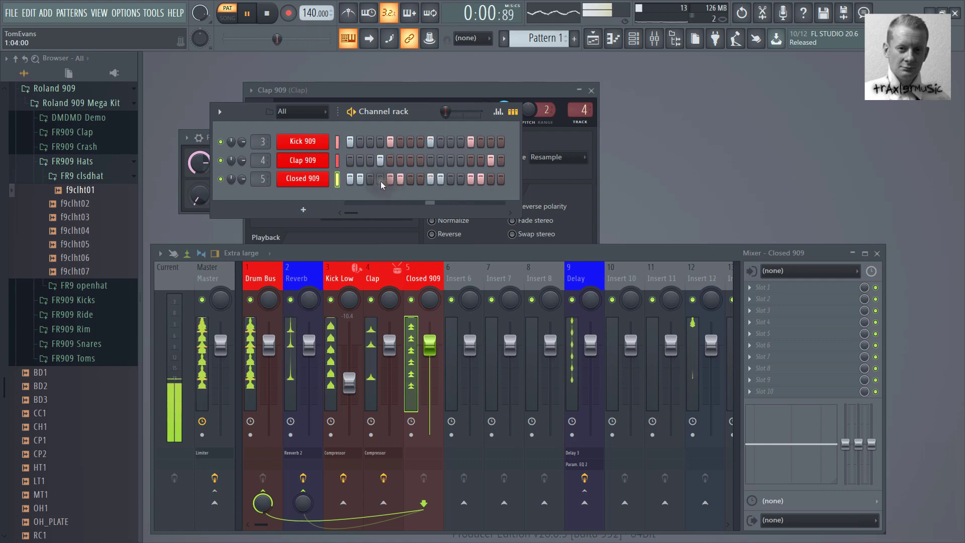
{"action": "left_click", "coordinate": [429, 179]}
{"action": "left_click", "coordinate": [460, 180]}
{"action": "left_click", "coordinate": [500, 179]}
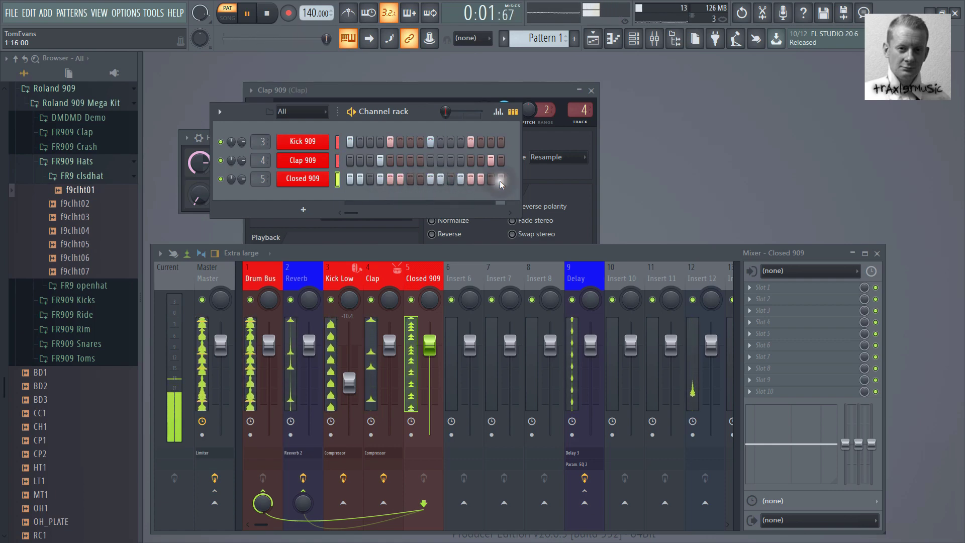
{"action": "key", "text": "space"}
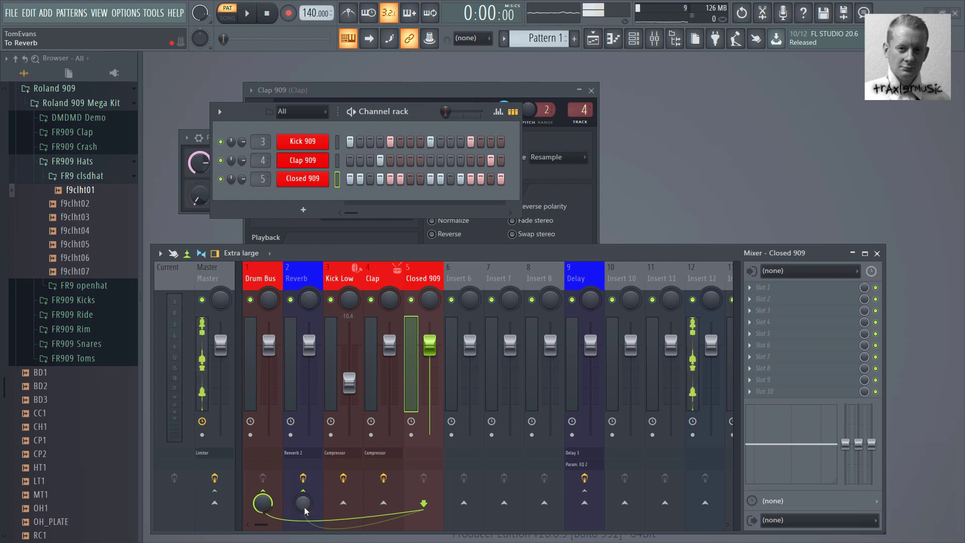
Raise the Closed 909 track's send level to Reverb while the pattern plays, and stop playback.
{"action": "key", "text": "space"}
{"action": "left_click_drag", "start_coordinate": [304, 509], "coordinate": [297, 386]}
{"action": "key", "text": "space"}
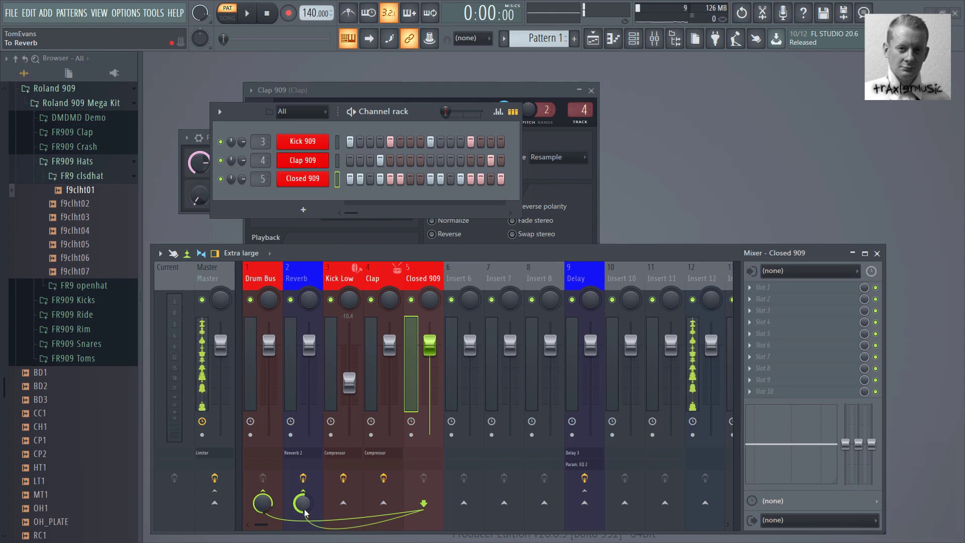
Open the FR9 openhat folder under FR909 Hats and add the f9opht01 sample as a new channel below Closed 909.
{"action": "left_click", "coordinate": [73, 162]}
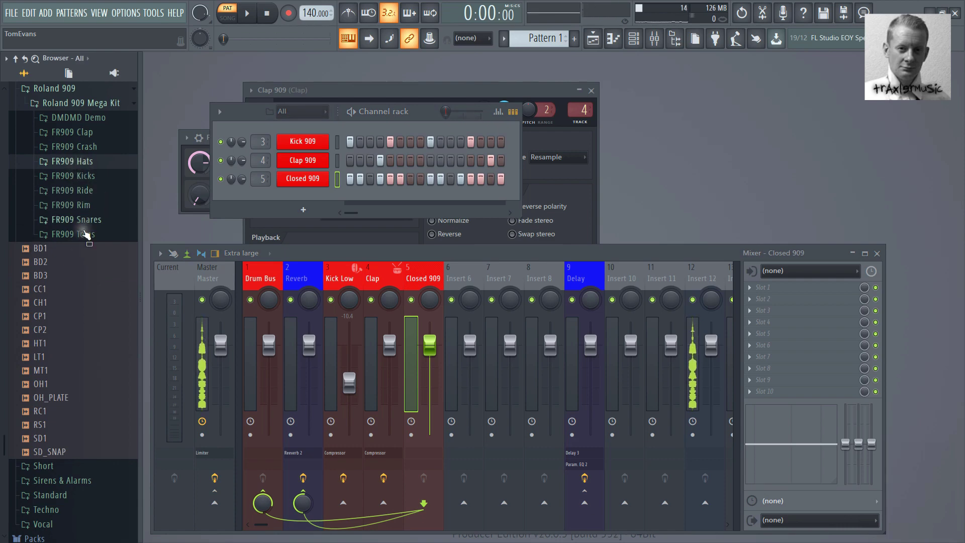
{"action": "left_click", "coordinate": [99, 164]}
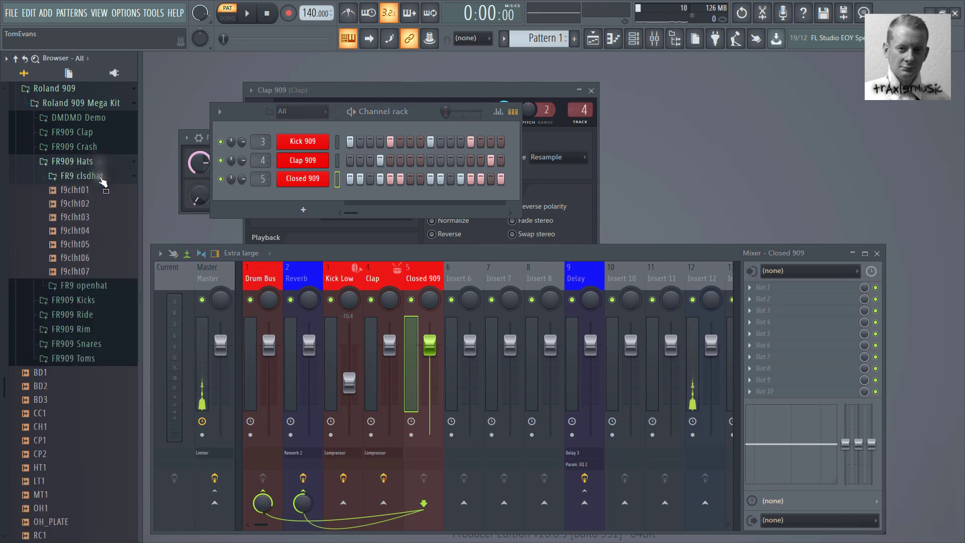
{"action": "left_click", "coordinate": [101, 177]}
{"action": "left_click", "coordinate": [98, 190]}
{"action": "left_click", "coordinate": [98, 204]}
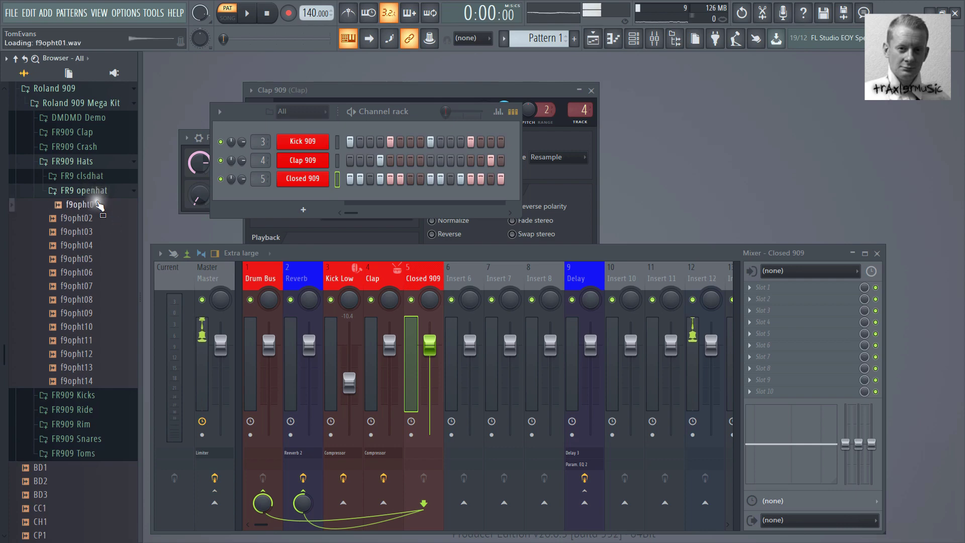
{"action": "left_click_drag", "start_coordinate": [99, 204], "coordinate": [285, 192]}
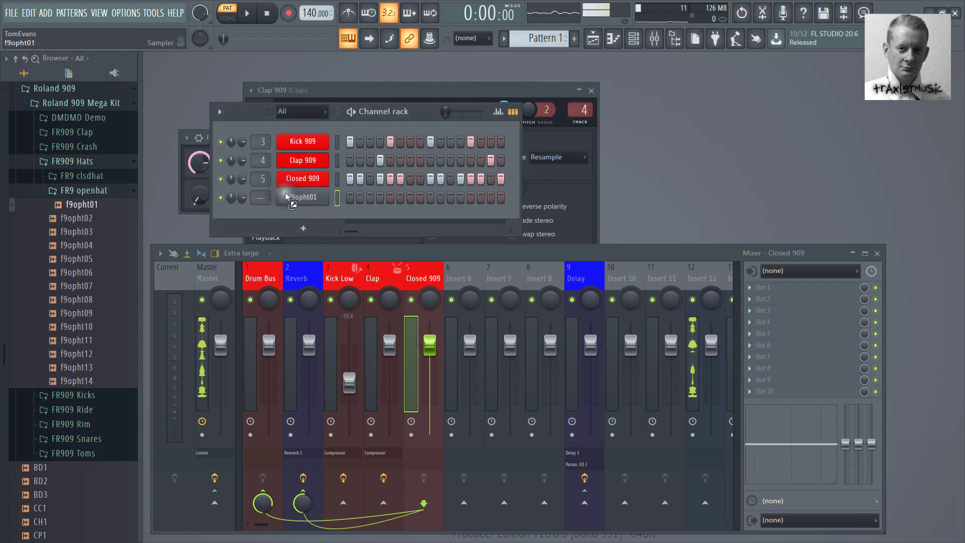
Color the f9opht01 channel red, then open its sampler window briefly and close it.
{"action": "right_click", "coordinate": [296, 199]}
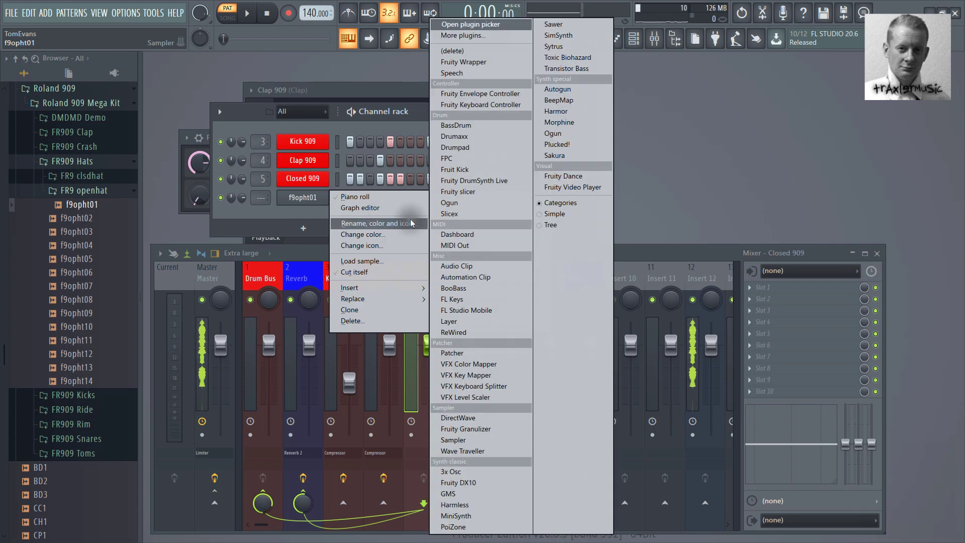
{"action": "left_click", "coordinate": [377, 235]}
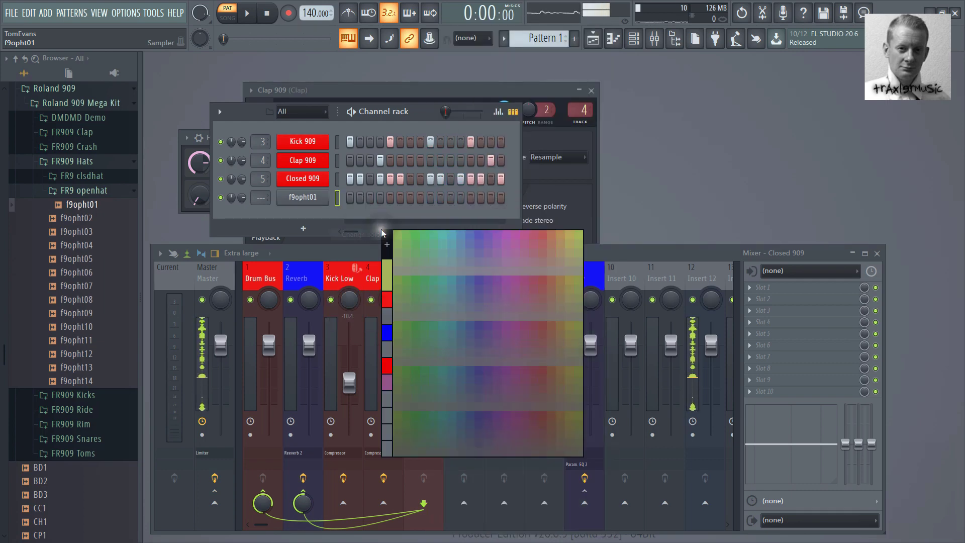
{"action": "left_click", "coordinate": [386, 300]}
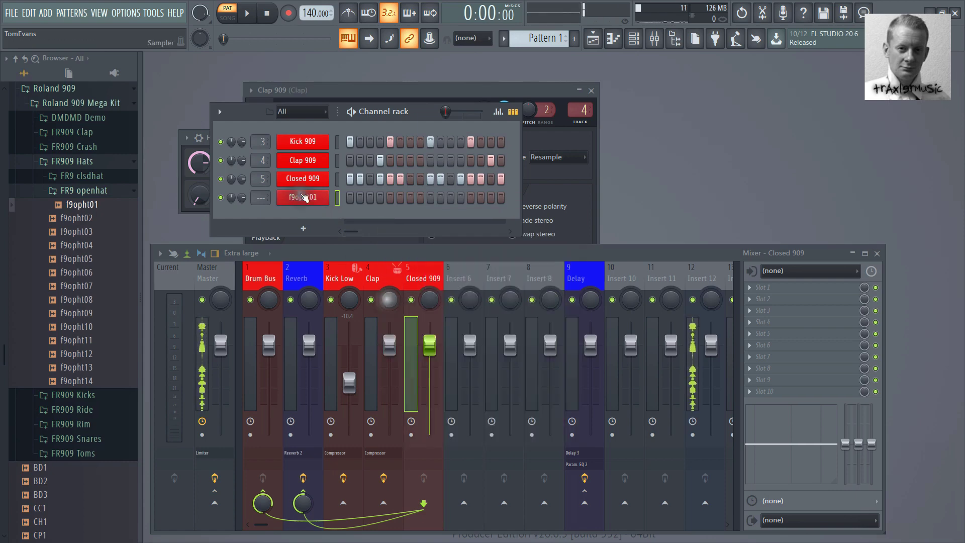
{"action": "left_click", "coordinate": [295, 200]}
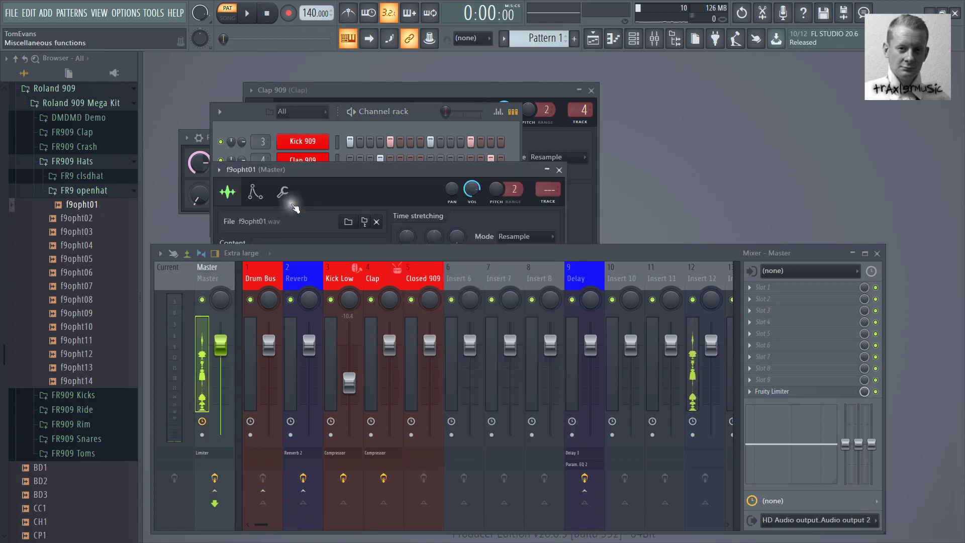
{"action": "left_click", "coordinate": [558, 170]}
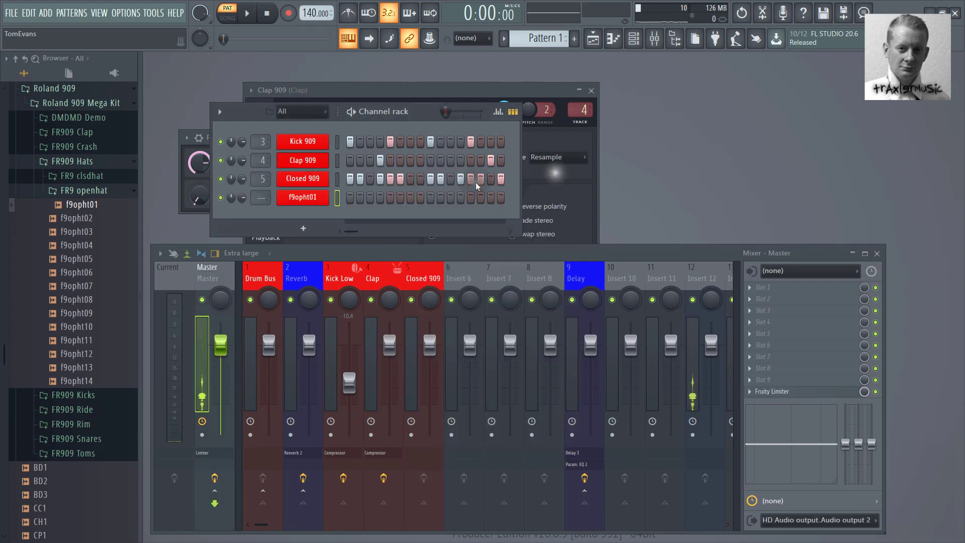
Rename the f9opht01 channel to Open 909 and assign it to mixer track 6.
{"action": "right_click", "coordinate": [307, 201]}
{"action": "left_click", "coordinate": [347, 224]}
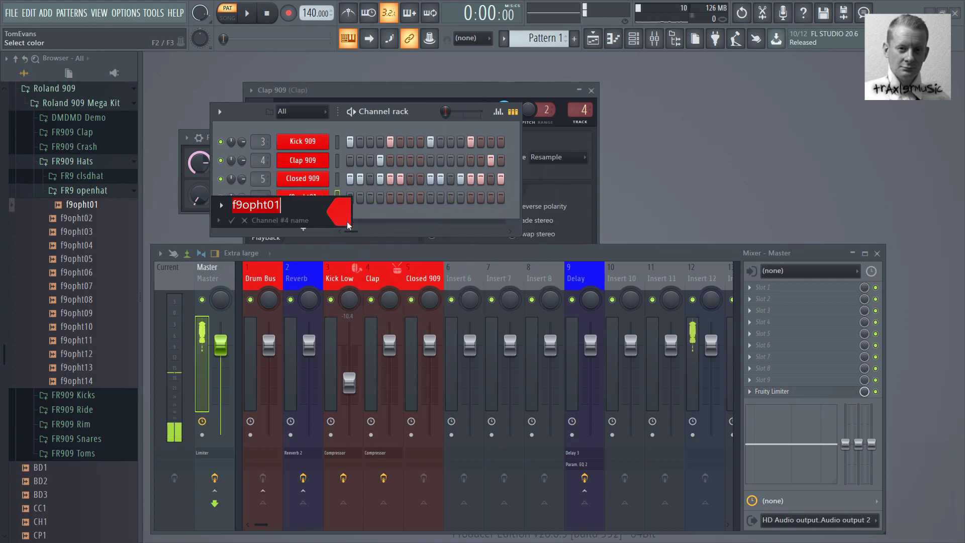
{"action": "type", "text": "Open 909"}
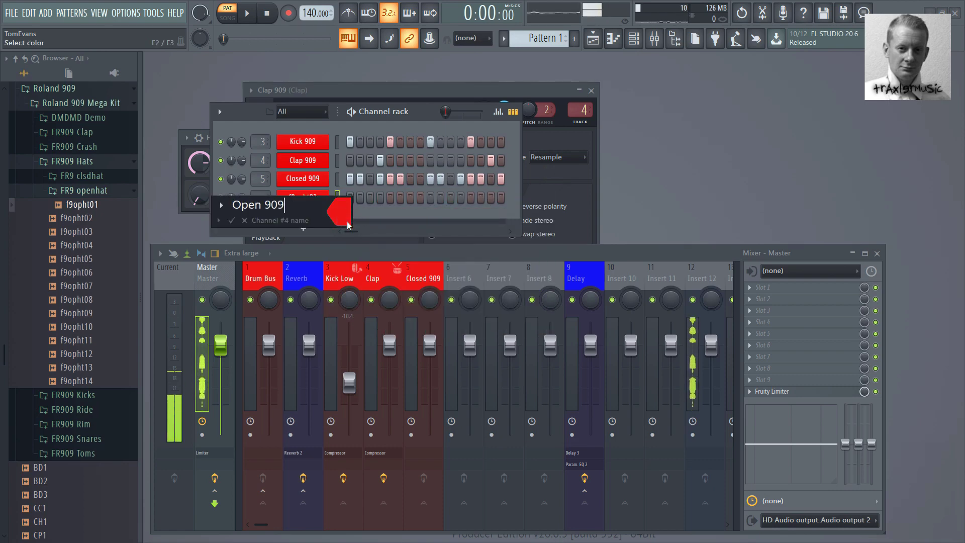
{"action": "key", "text": "Return"}
{"action": "left_click_drag", "start_coordinate": [260, 195], "coordinate": [260, 196]}
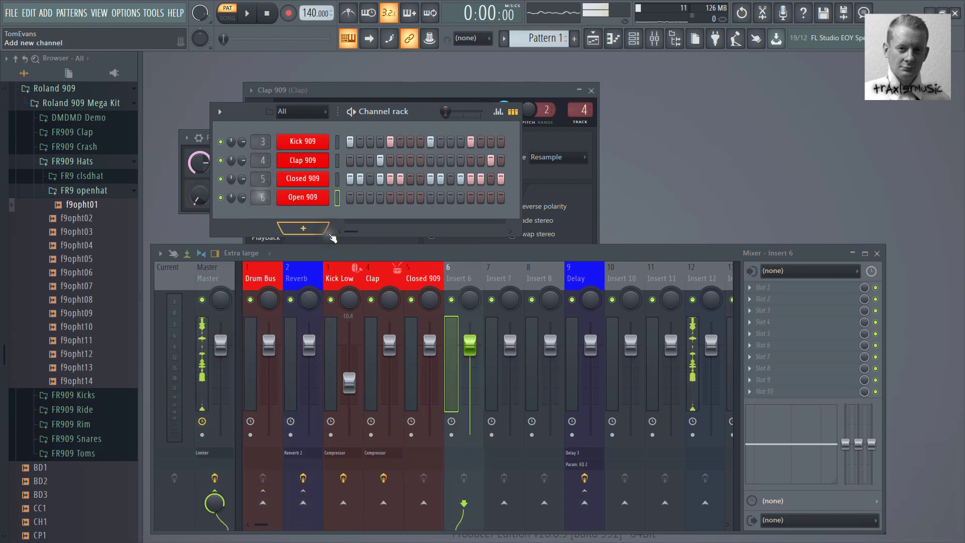
Name mixer track Insert 6 Open 909 and color it red.
{"action": "right_click", "coordinate": [455, 280]}
{"action": "left_click", "coordinate": [508, 277]}
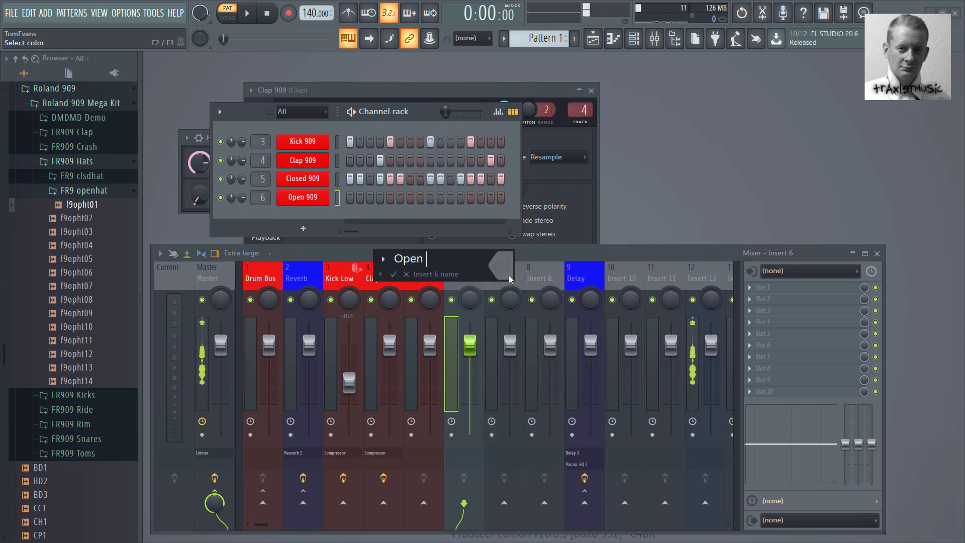
{"action": "type", "text": "Open 909"}
{"action": "key", "text": "Return"}
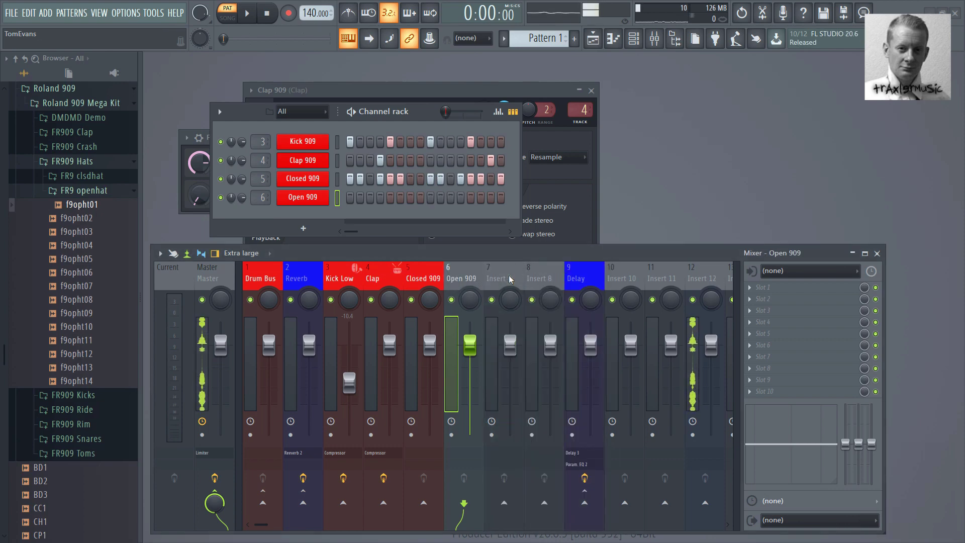
{"action": "right_click", "coordinate": [466, 280]}
{"action": "left_click", "coordinate": [518, 288]}
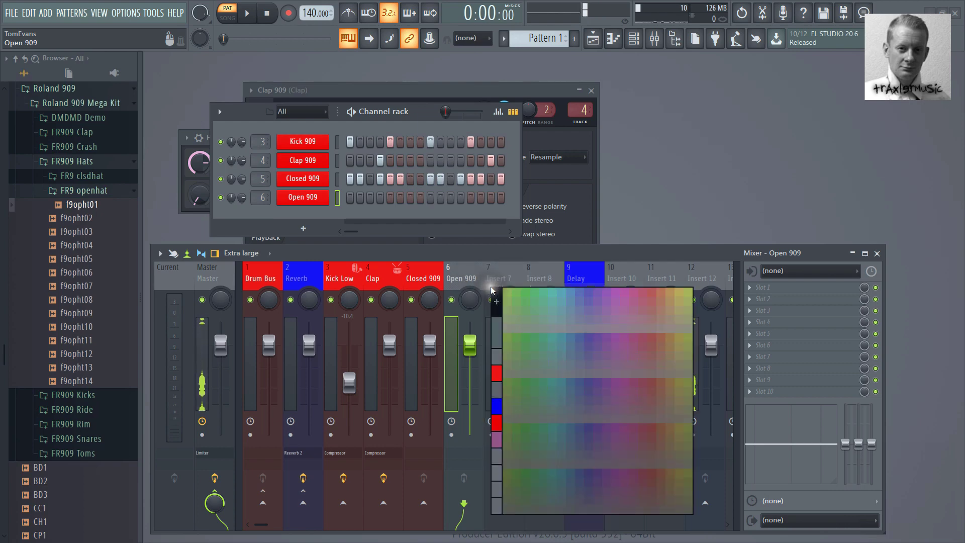
{"action": "left_click", "coordinate": [495, 371]}
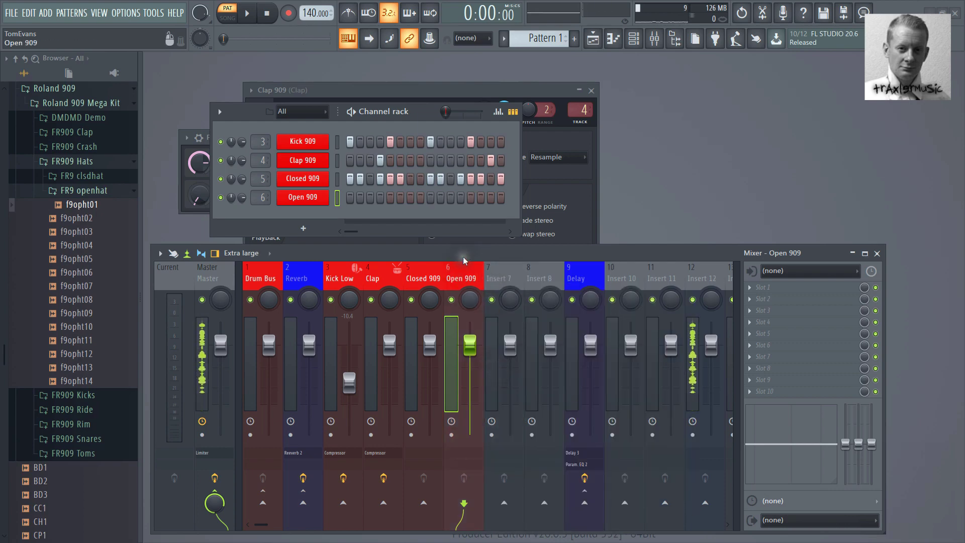
Remove the Open 909 track's send to Master, route it to Drum Bus and sidechain it to Reverb.
{"action": "left_click_drag", "start_coordinate": [463, 256], "coordinate": [466, 236]}
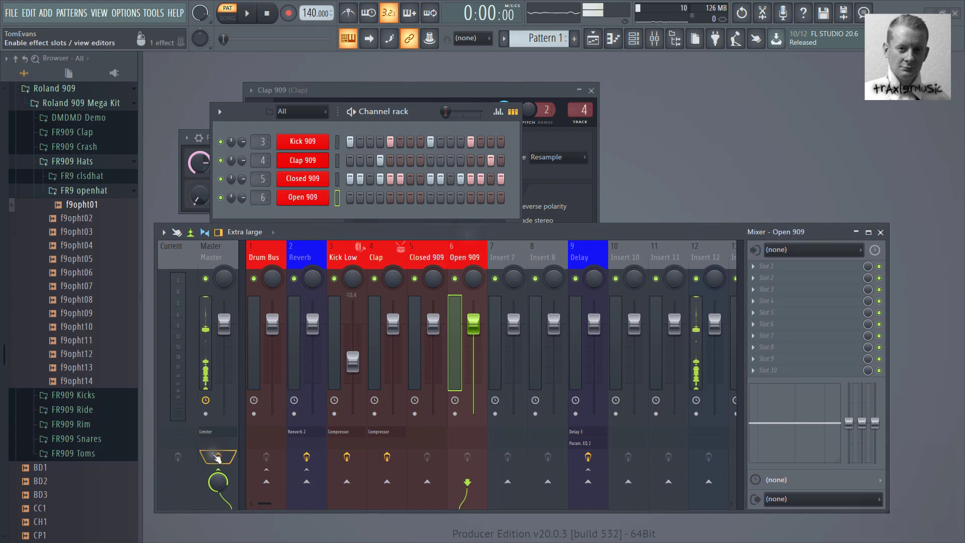
{"action": "left_click", "coordinate": [217, 457]}
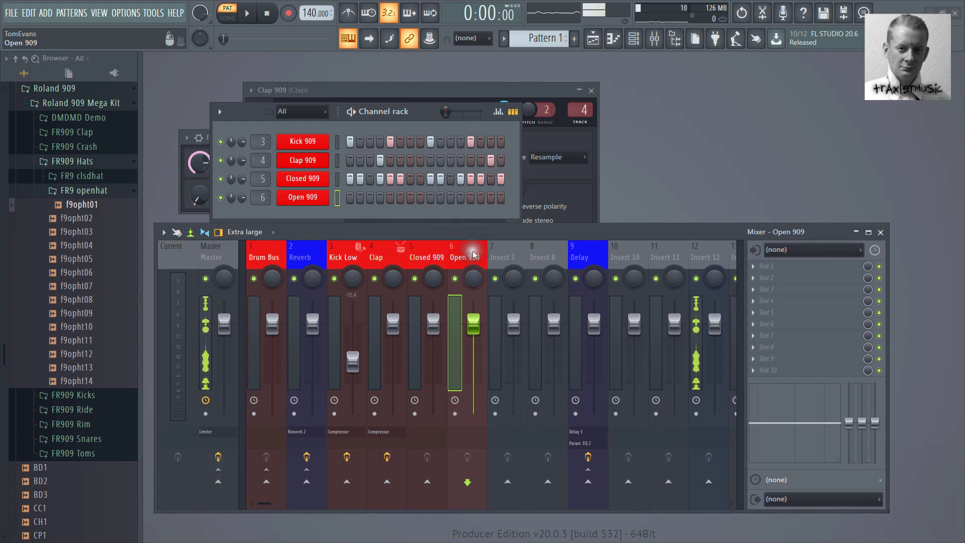
{"action": "right_click", "coordinate": [270, 480]}
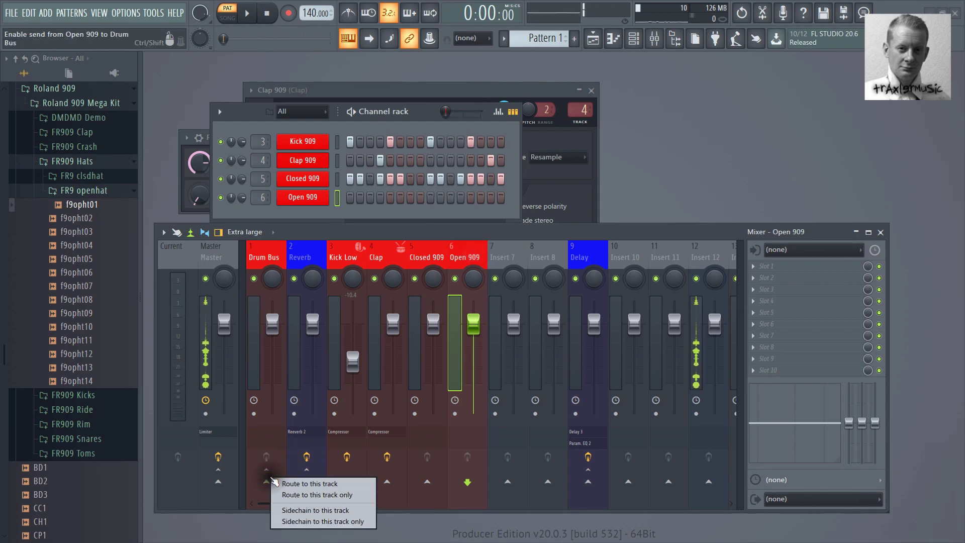
{"action": "left_click", "coordinate": [282, 483]}
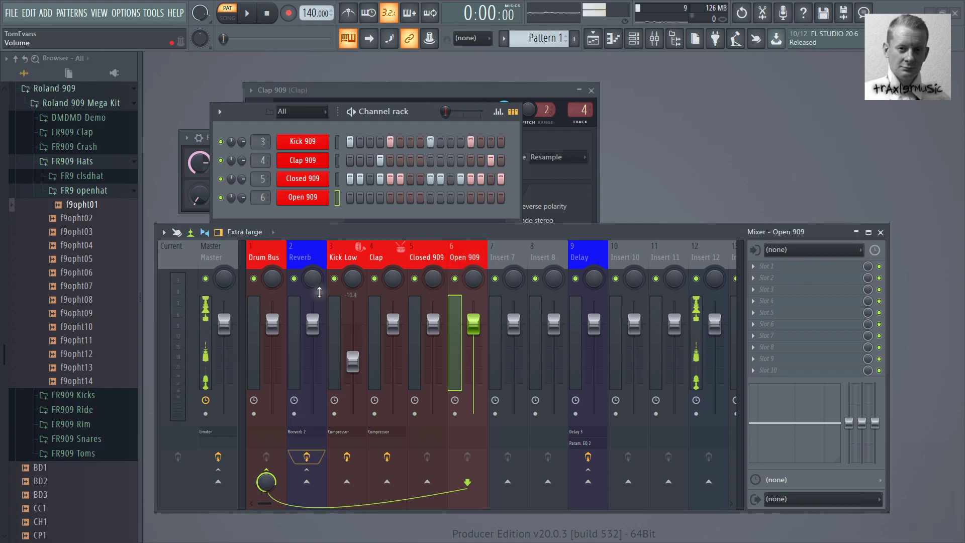
{"action": "right_click", "coordinate": [304, 482]}
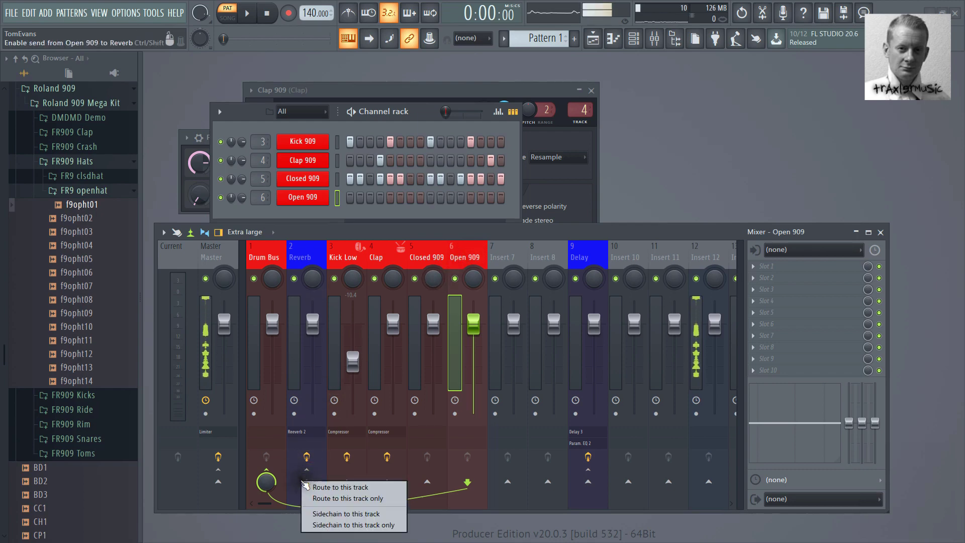
{"action": "left_click", "coordinate": [326, 514]}
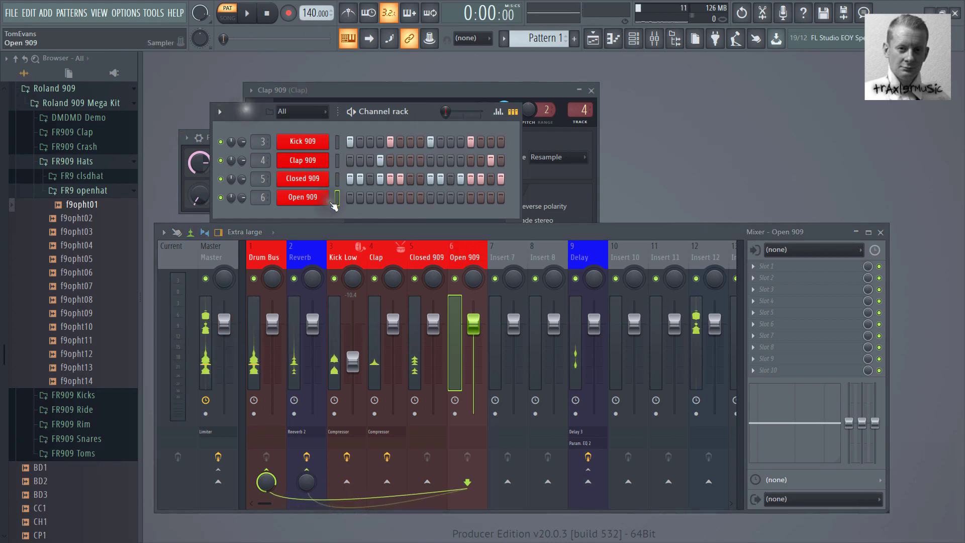
Program Open 909 hits on steps 3, 7, 11 and 15 of the pattern.
{"action": "left_click", "coordinate": [370, 197]}
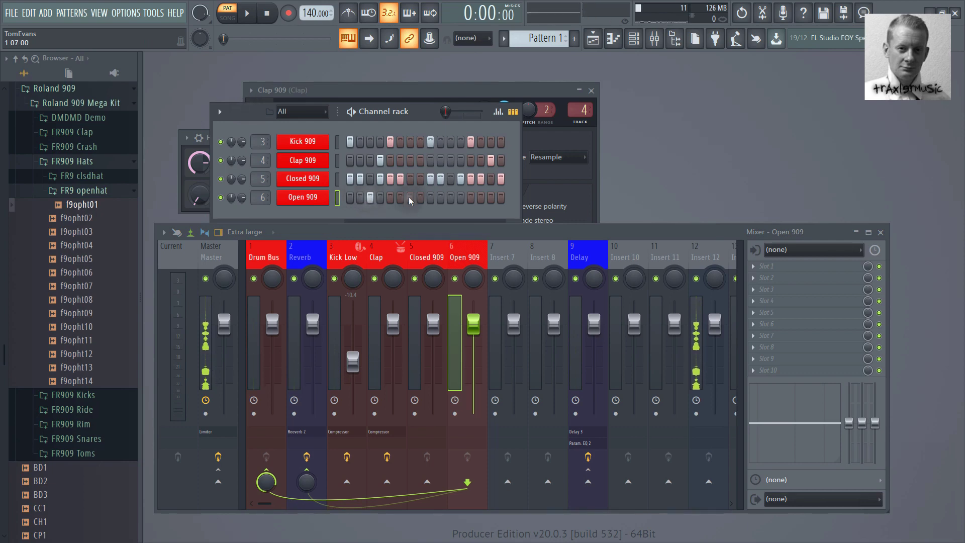
{"action": "left_click", "coordinate": [451, 198]}
{"action": "left_click", "coordinate": [492, 197]}
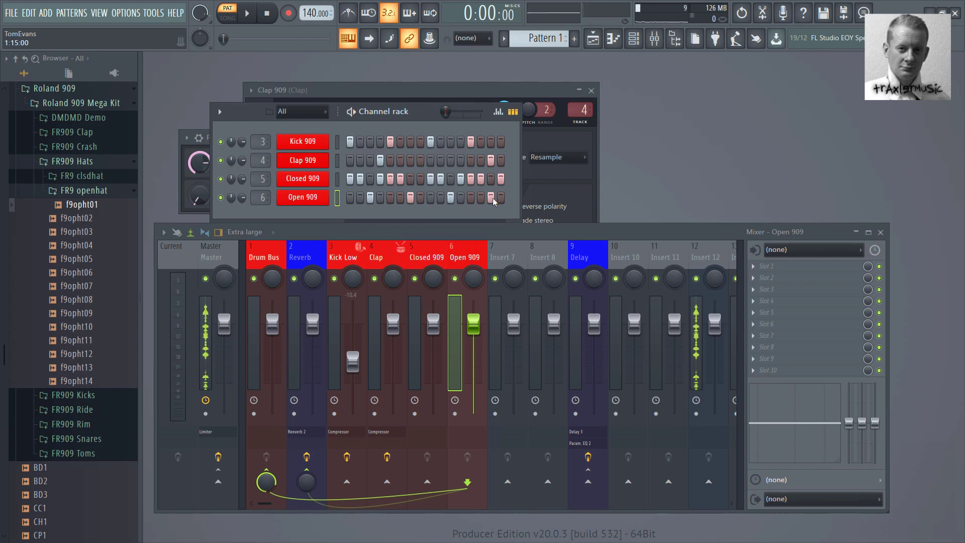
Play the pattern, mute the Clap, Closed 909 and Kick Low mixer tracks to isolate Open 909, and stop playback.
{"action": "key", "text": "space"}
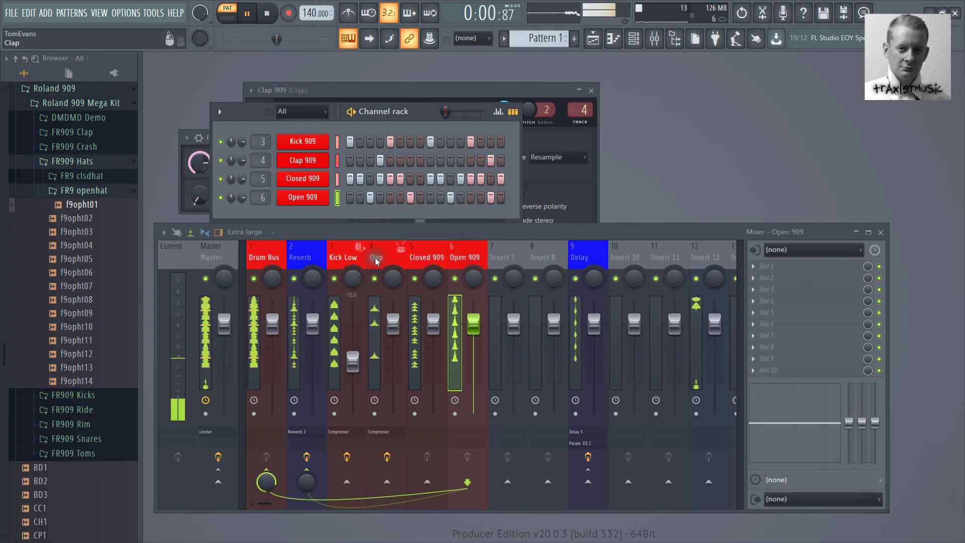
{"action": "left_click", "coordinate": [374, 278]}
{"action": "left_click", "coordinate": [414, 280]}
{"action": "left_click", "coordinate": [335, 278]}
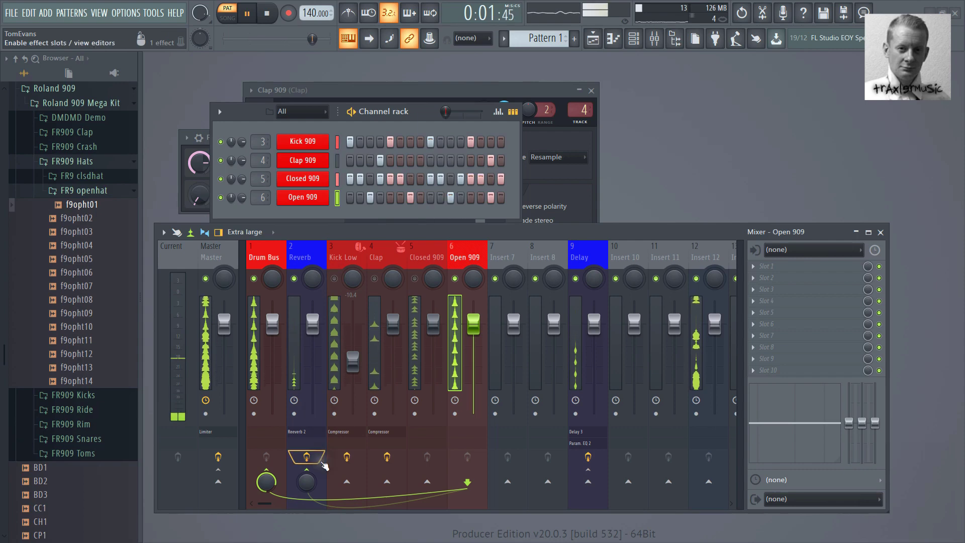
{"action": "key", "text": "space"}
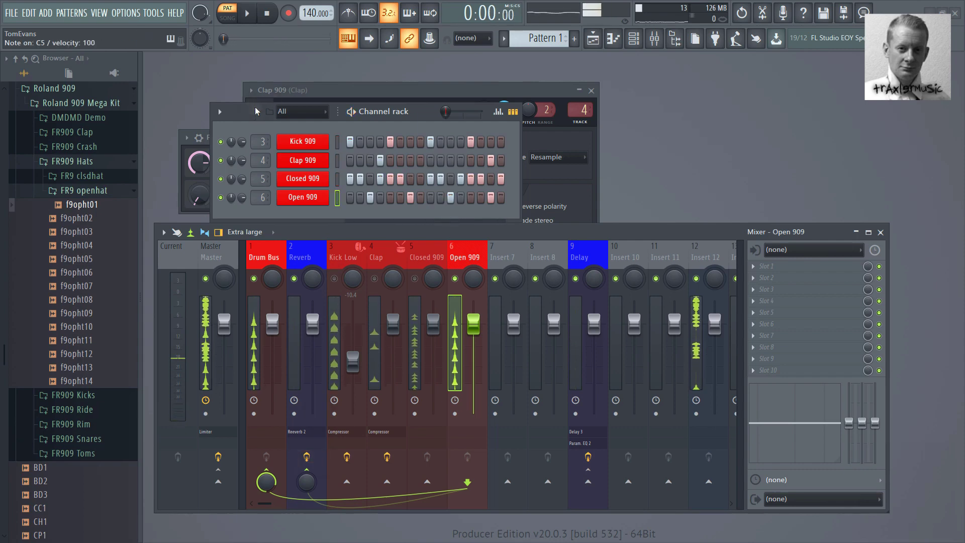
Open the Open 909 channel's sampler settings, set the sample's quick fade out to about 69% and audition it.
{"action": "left_click", "coordinate": [299, 197]}
{"action": "left_click_drag", "start_coordinate": [411, 173], "coordinate": [555, 54]}
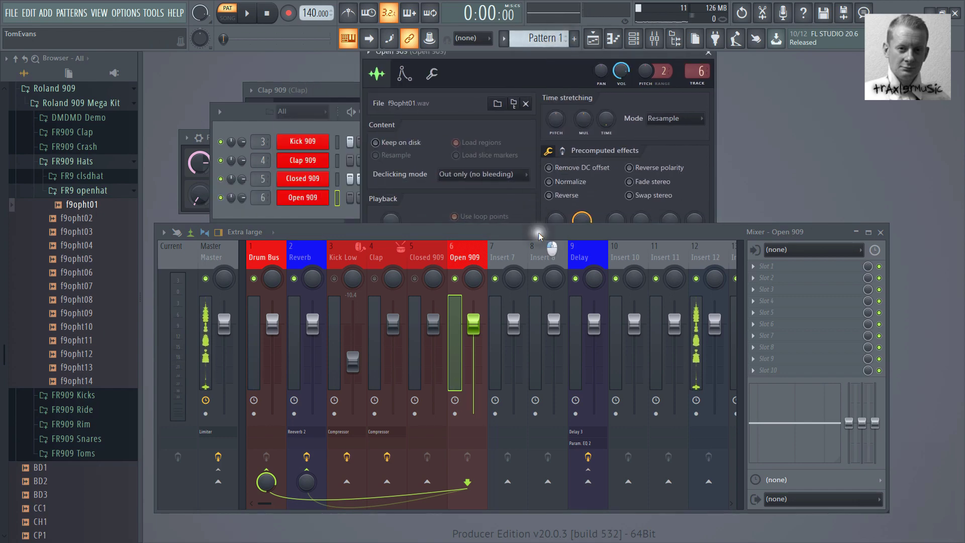
{"action": "left_click_drag", "start_coordinate": [538, 232], "coordinate": [555, 333]}
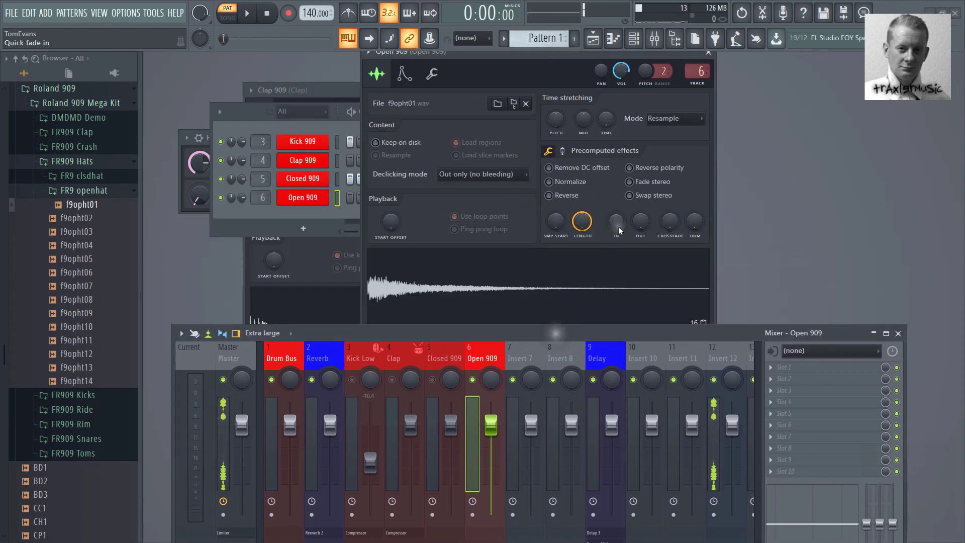
{"action": "left_click_drag", "start_coordinate": [636, 226], "coordinate": [660, 70]}
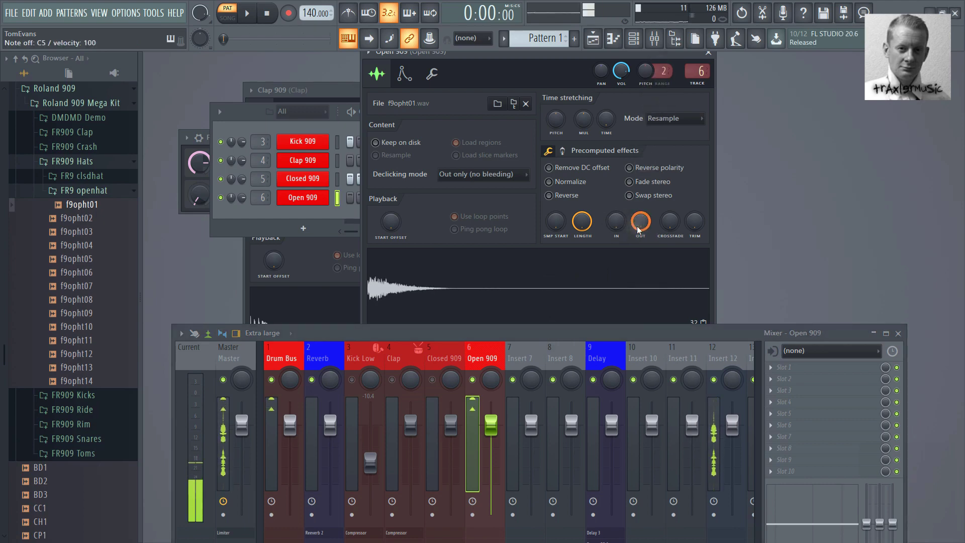
{"action": "left_click_drag", "start_coordinate": [639, 230], "coordinate": [640, 295]}
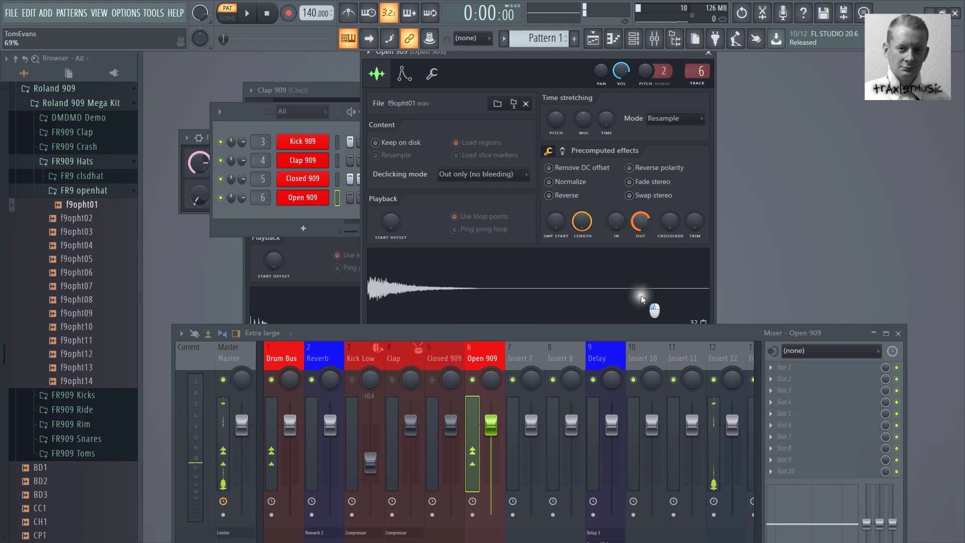
{"action": "key", "text": "q"}
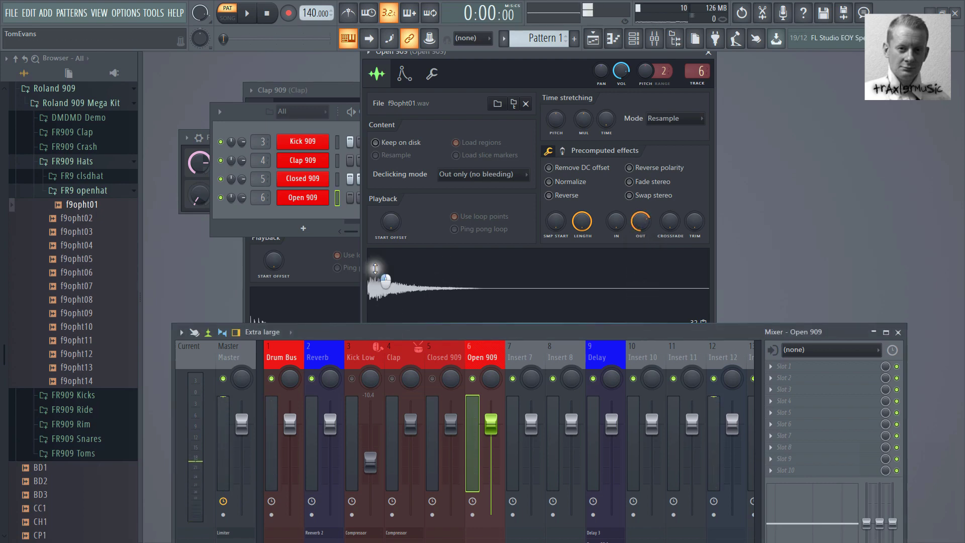
Raise the Open 909 track's send level to Reverb while the pattern plays, and stop playback.
{"action": "left_click_drag", "start_coordinate": [375, 269], "coordinate": [382, 218]}
{"action": "key", "text": "space"}
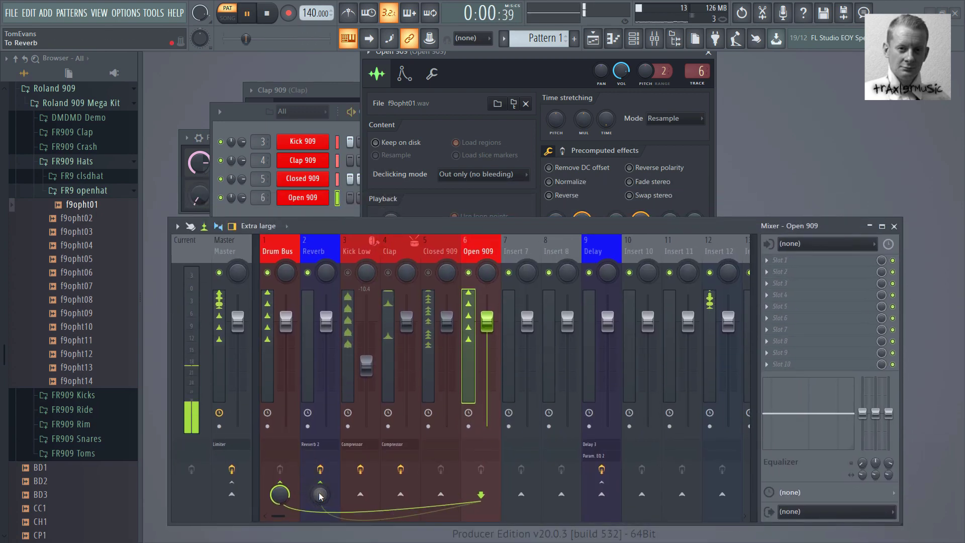
{"action": "left_click_drag", "start_coordinate": [319, 494], "coordinate": [328, 378]}
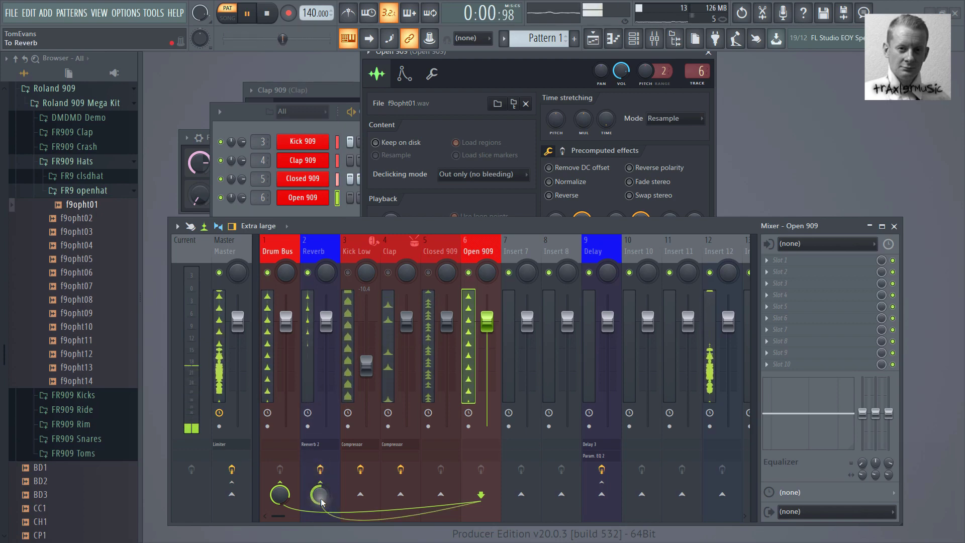
{"action": "key", "text": "space"}
Check the send routing of the Closed 909, Clap and Kick Low mixer tracks, and save the project.
{"action": "left_click", "coordinate": [437, 257]}
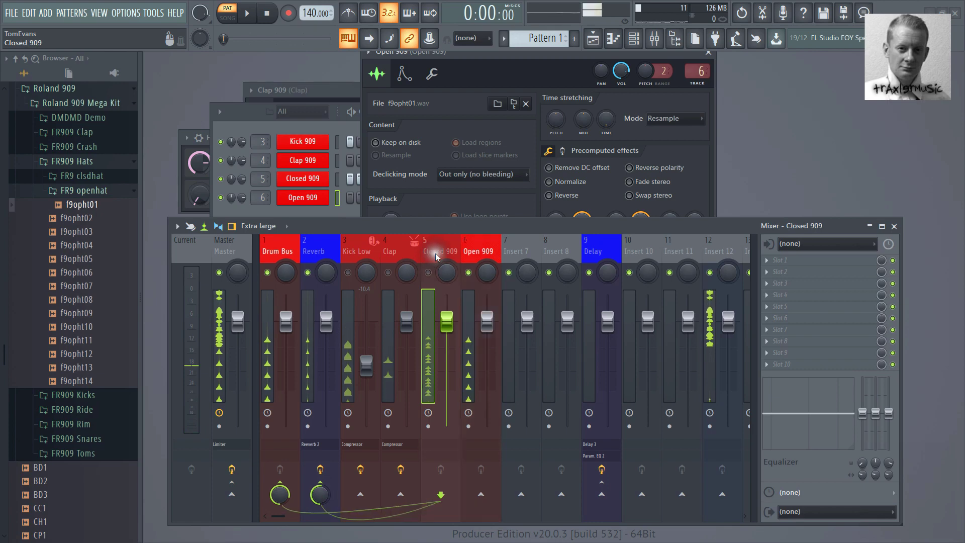
{"action": "left_click", "coordinate": [394, 251]}
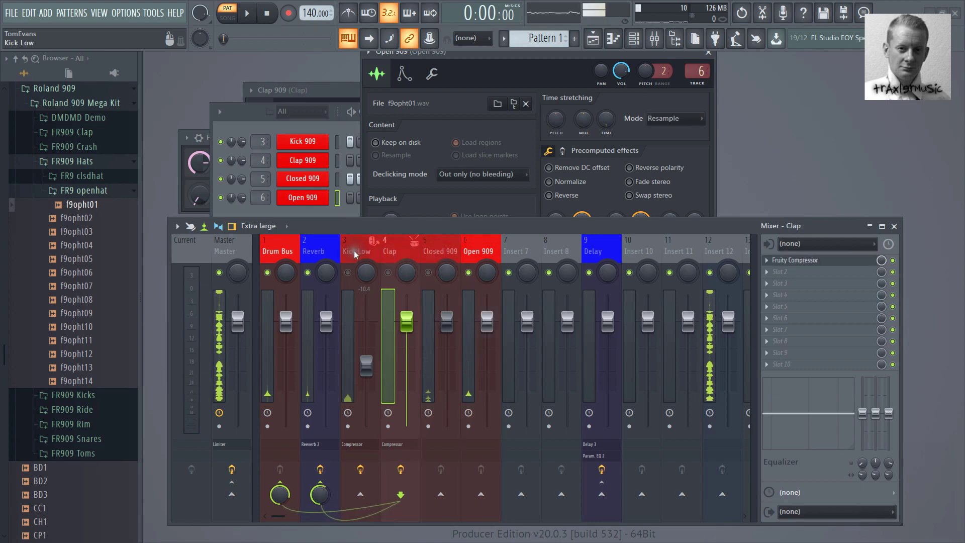
{"action": "left_click", "coordinate": [427, 254]}
{"action": "left_click", "coordinate": [403, 253]}
{"action": "left_click", "coordinate": [369, 255]}
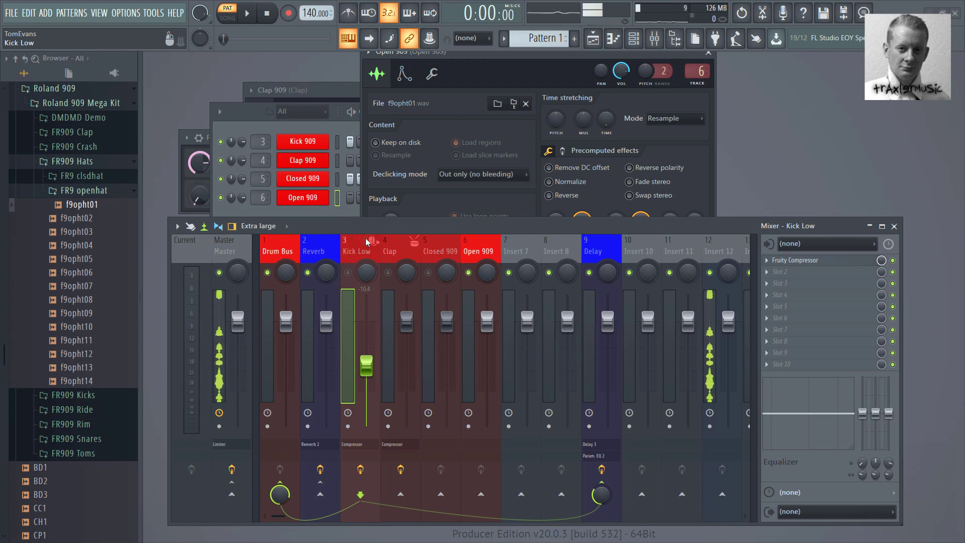
{"action": "key", "text": "ctrl+s"}
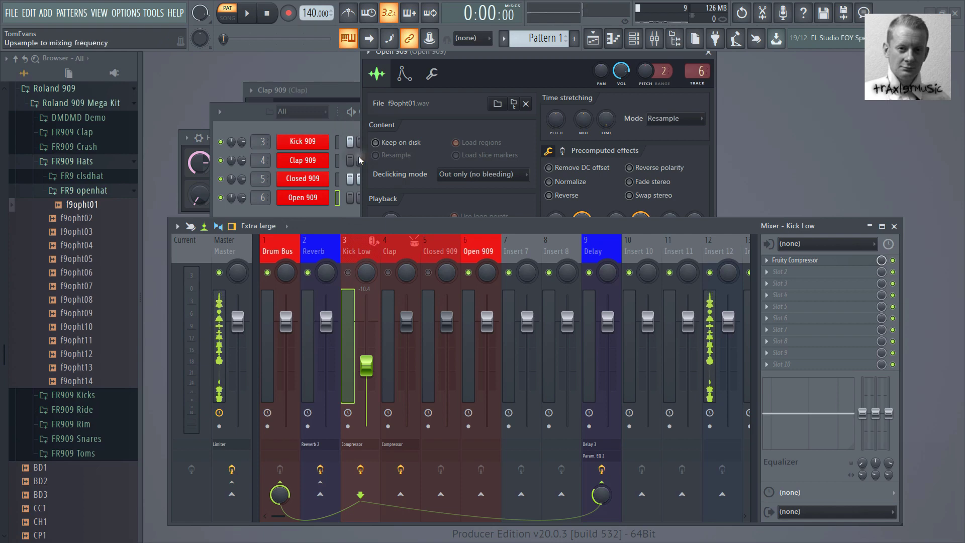
Load Fruity Love Philter into effect slot 1 of the Drum Bus track and position its window above the mixer.
{"action": "left_click", "coordinate": [277, 243]}
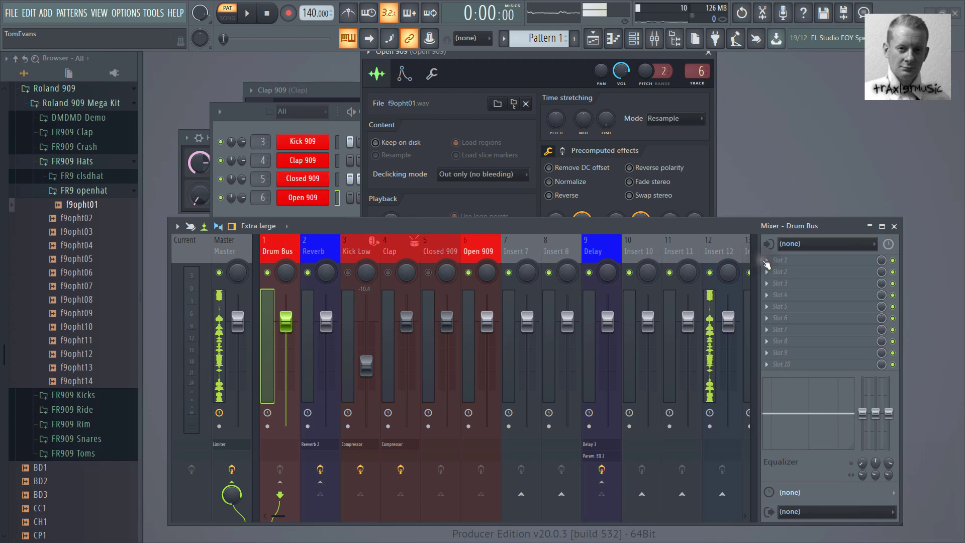
{"action": "left_click", "coordinate": [770, 265]}
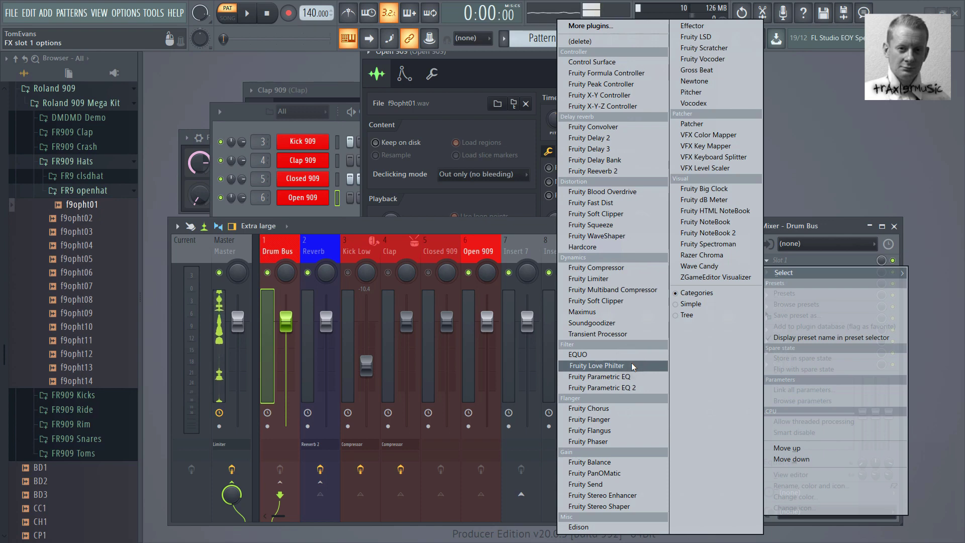
{"action": "left_click", "coordinate": [631, 363]}
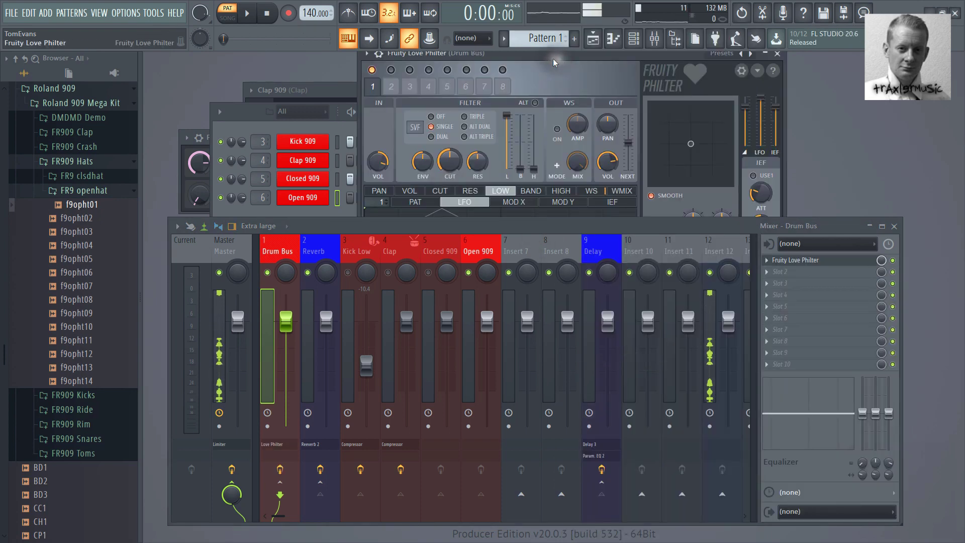
{"action": "left_click_drag", "start_coordinate": [549, 54], "coordinate": [581, 61]}
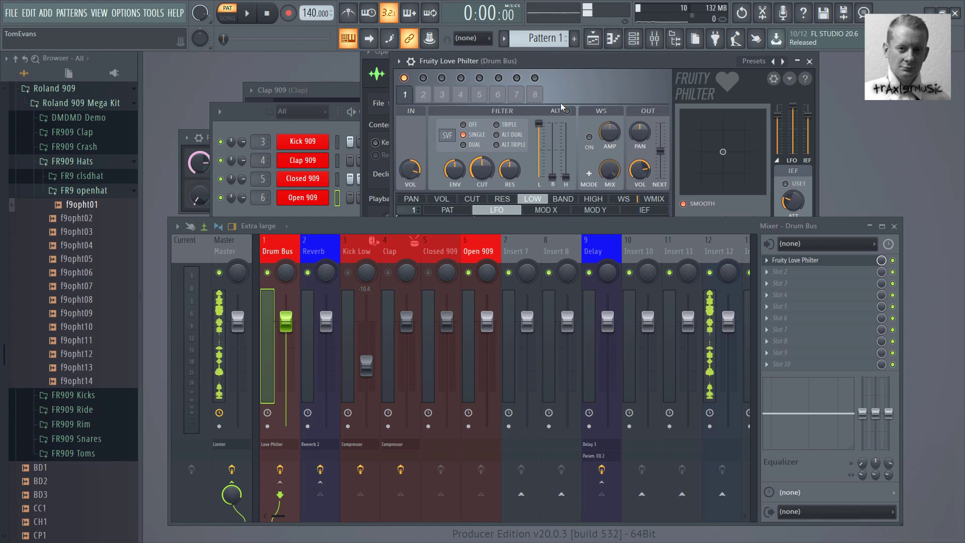
Unmute the Kick Low, Clap and Closed 909 mixer tracks and play the pattern with all drums sounding.
{"action": "key", "text": "space"}
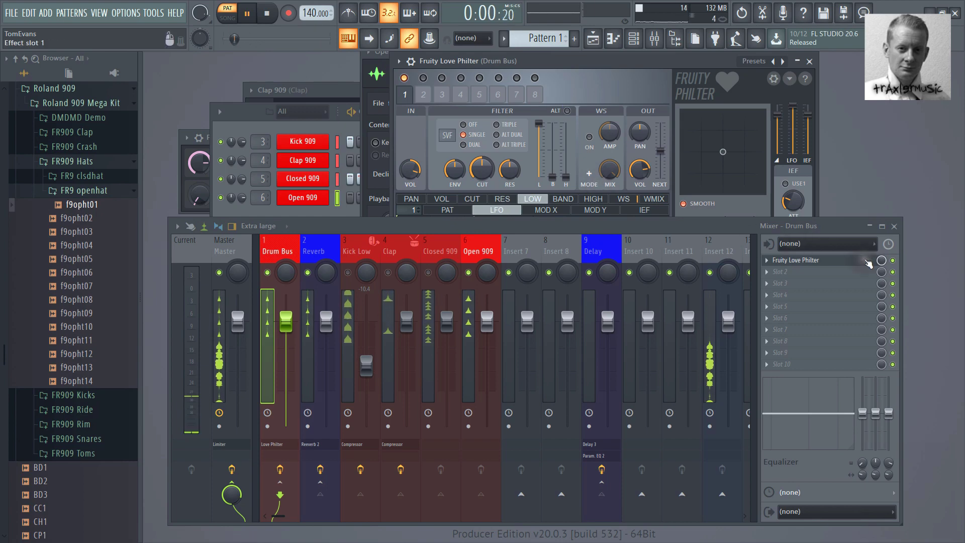
{"action": "left_click", "coordinate": [347, 273]}
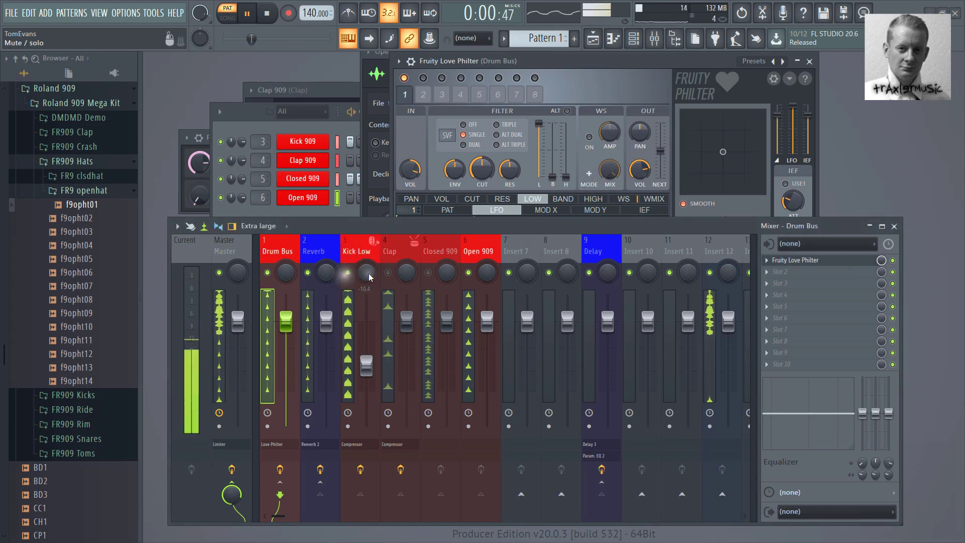
{"action": "left_click", "coordinate": [388, 272]}
{"action": "left_click", "coordinate": [428, 272]}
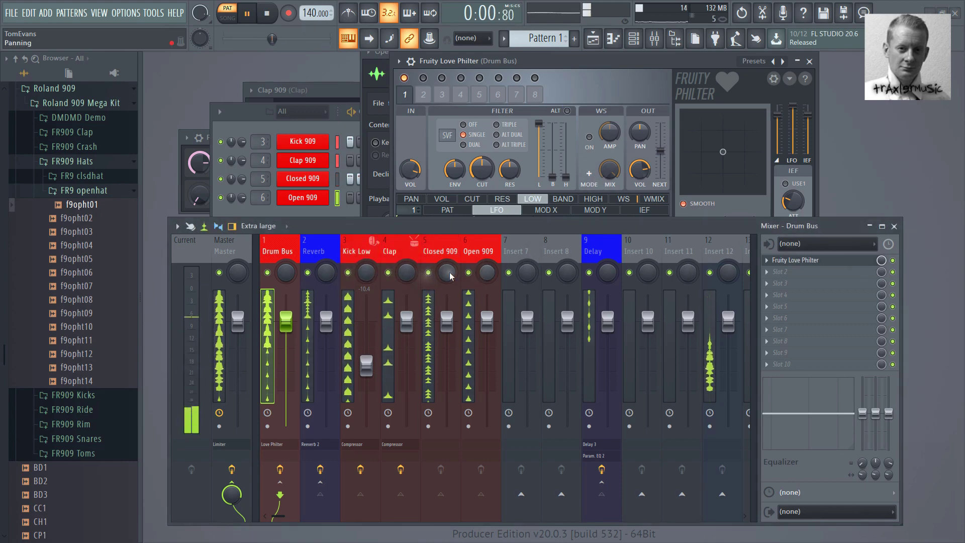
{"action": "key", "text": "space"}
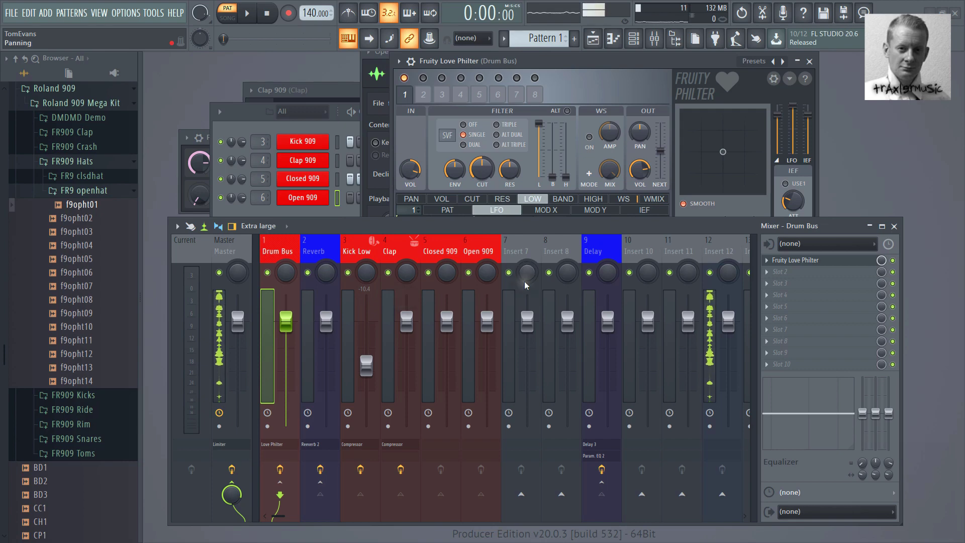
Play the pattern and compare the Drum Bus with Fruity Love Philter bypassed and enabled, including with its cutoff at 100%.
{"action": "key", "text": "space"}
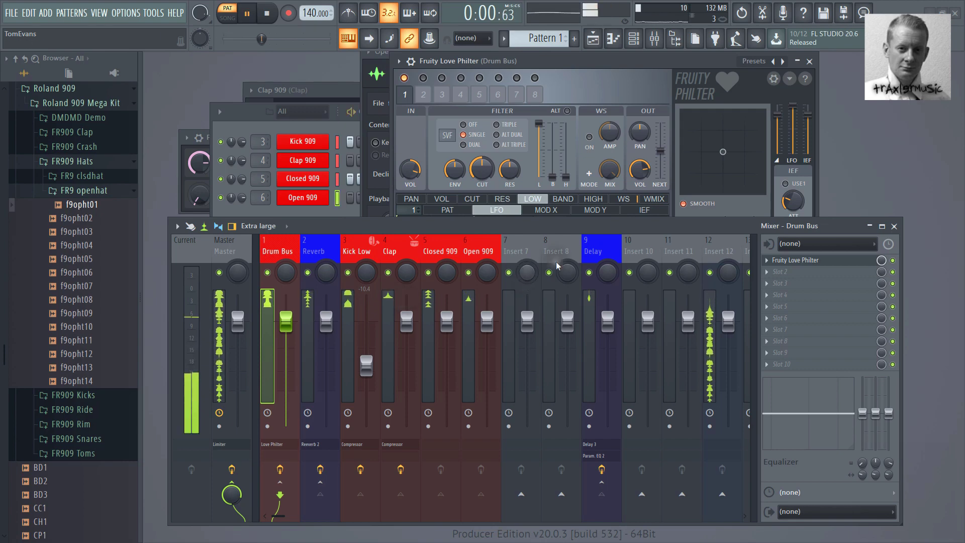
{"action": "left_click", "coordinate": [893, 260]}
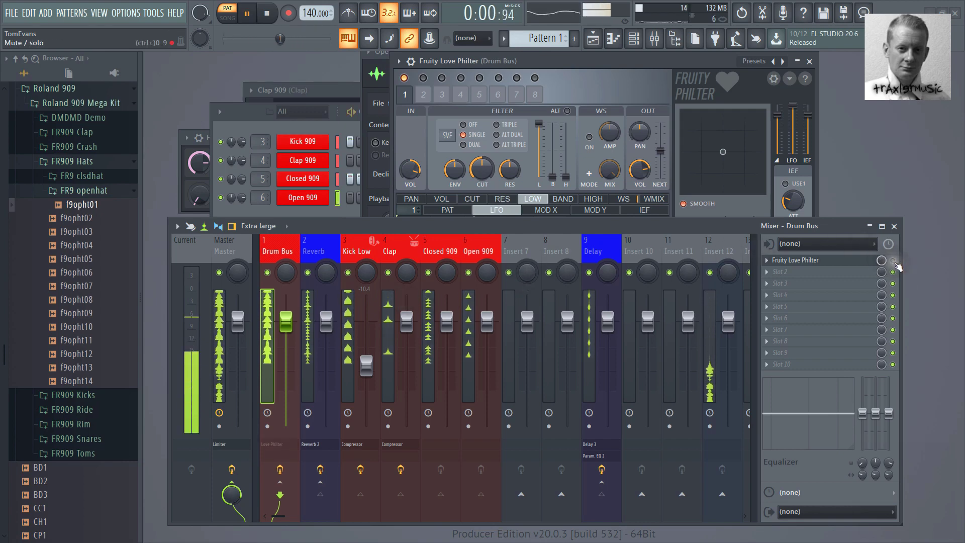
{"action": "left_click", "coordinate": [892, 260]}
{"action": "key", "text": "space"}
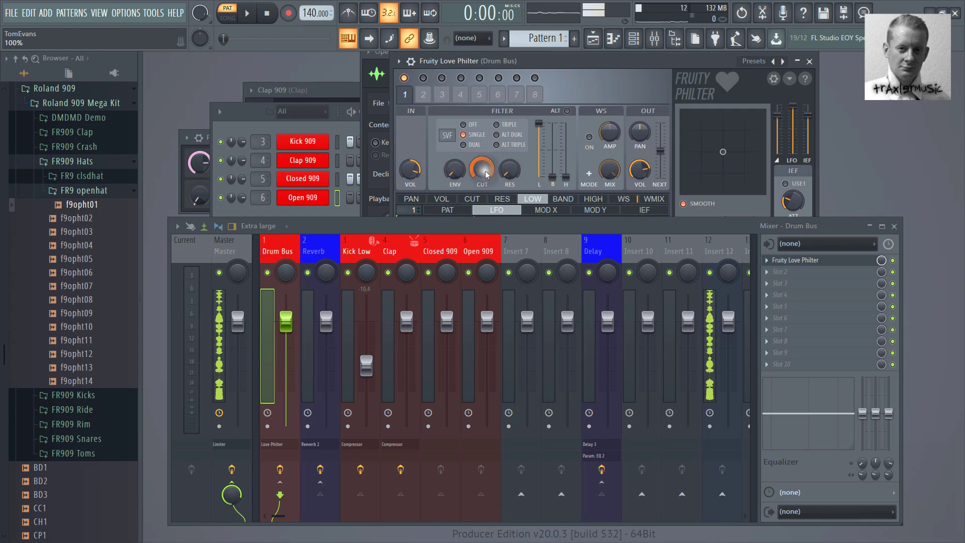
{"action": "key", "text": "space"}
{"action": "left_click", "coordinate": [892, 260]}
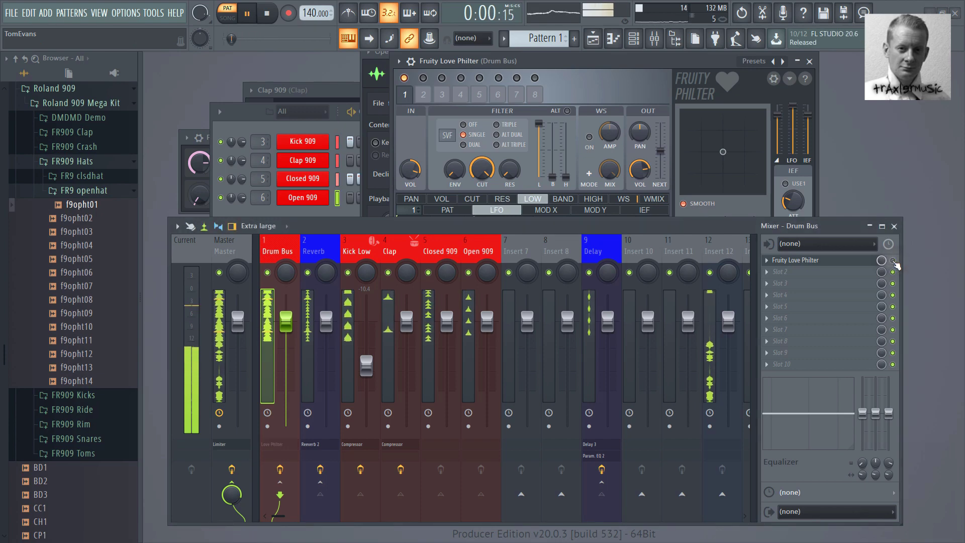
{"action": "left_click", "coordinate": [892, 260]}
{"action": "key", "text": "space"}
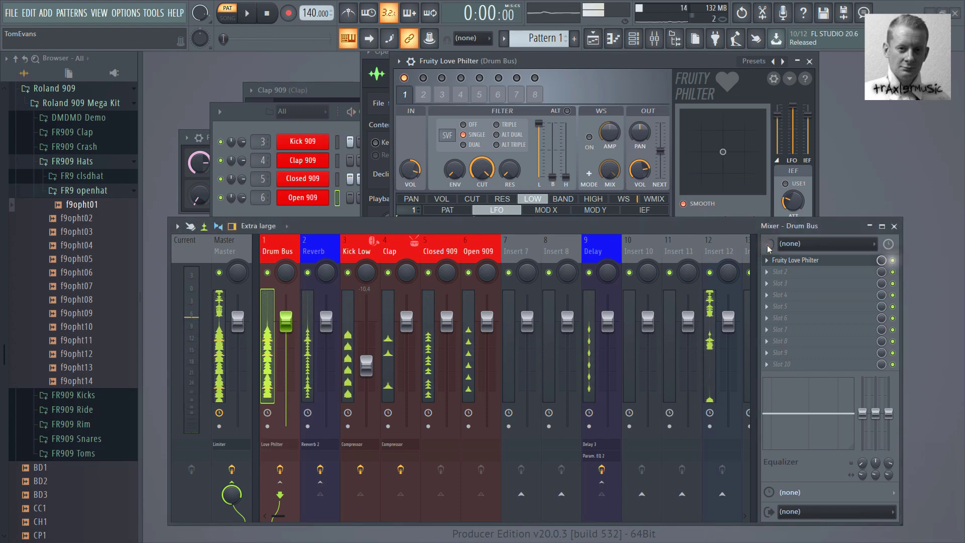
Try Fruity Love Philter with its envelope and resonance raised again, and bypass the effect during playback to compare the sound.
{"action": "left_click_drag", "start_coordinate": [510, 173], "coordinate": [545, 385]}
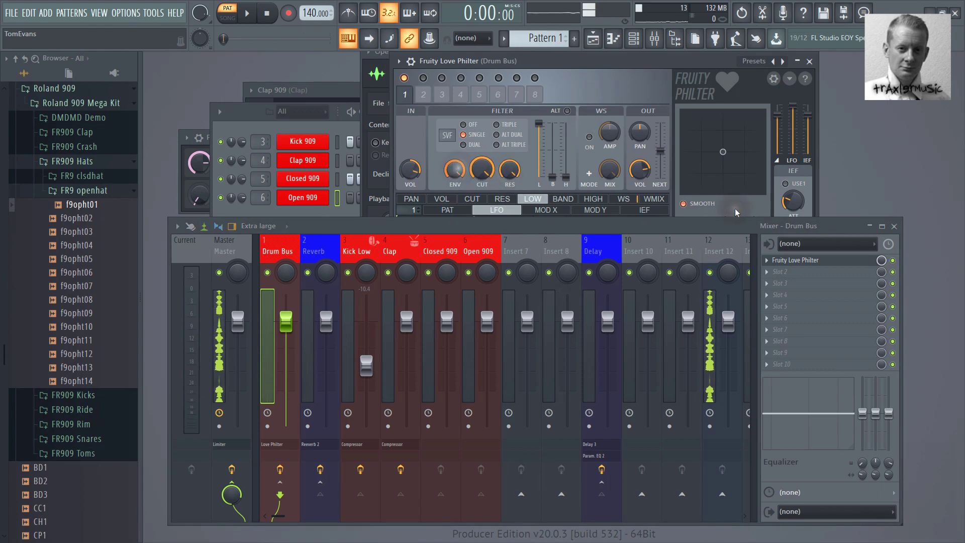
{"action": "key", "text": "space"}
{"action": "left_click", "coordinate": [892, 260]}
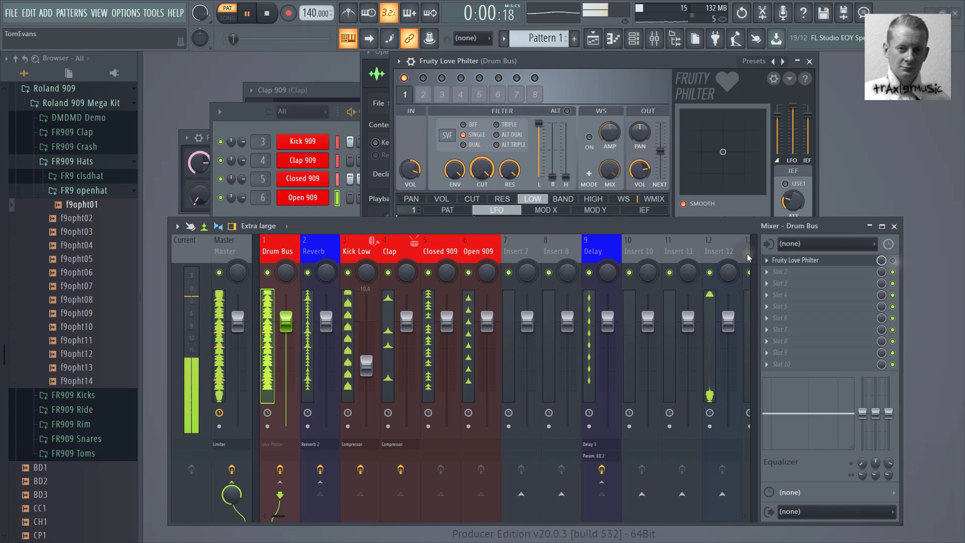
{"action": "key", "text": "space"}
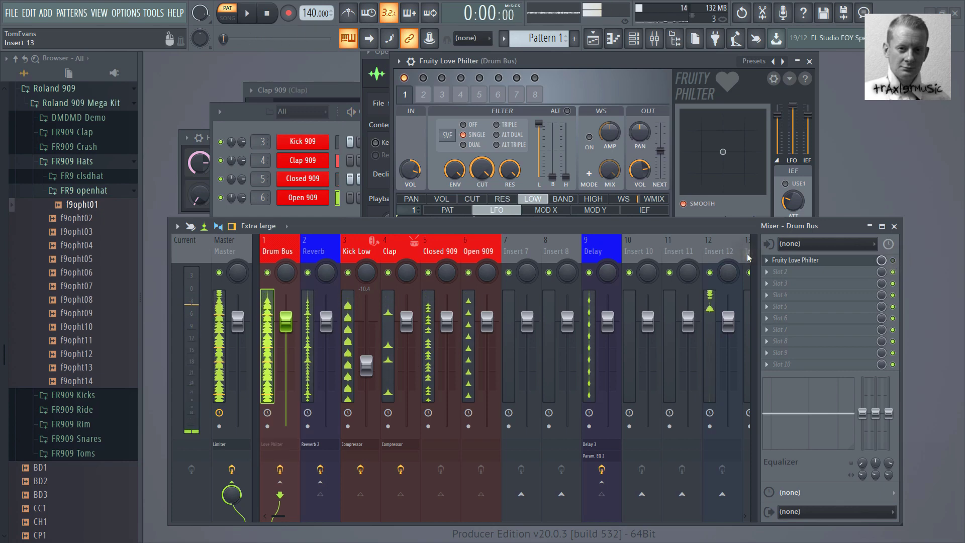
{"action": "right_click", "coordinate": [506, 170]}
{"action": "key", "text": "Escape"}
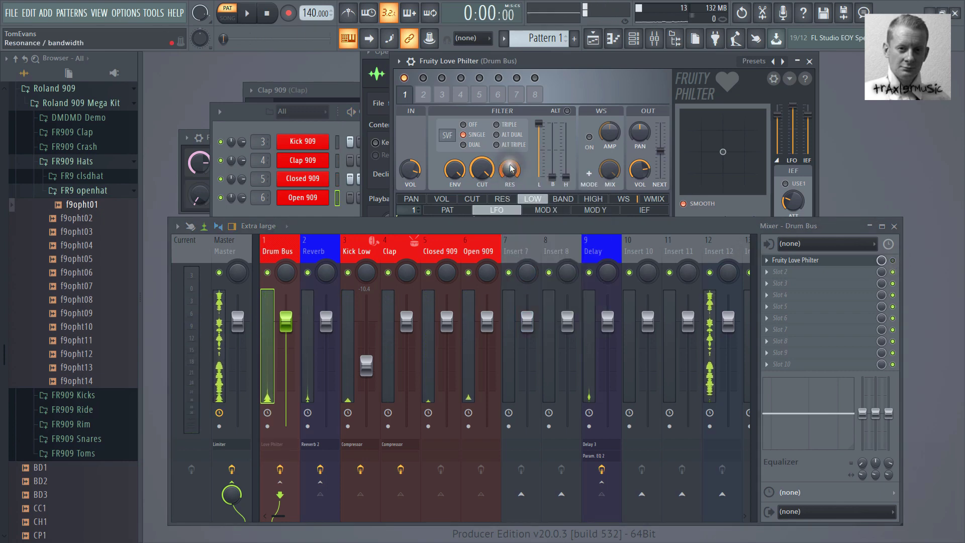
Turn Fruity Love Philter's envelope and resonance down to minimum, sweep the cutoff during playback and leave it fully open.
{"action": "left_click_drag", "start_coordinate": [455, 170], "coordinate": [444, 94]}
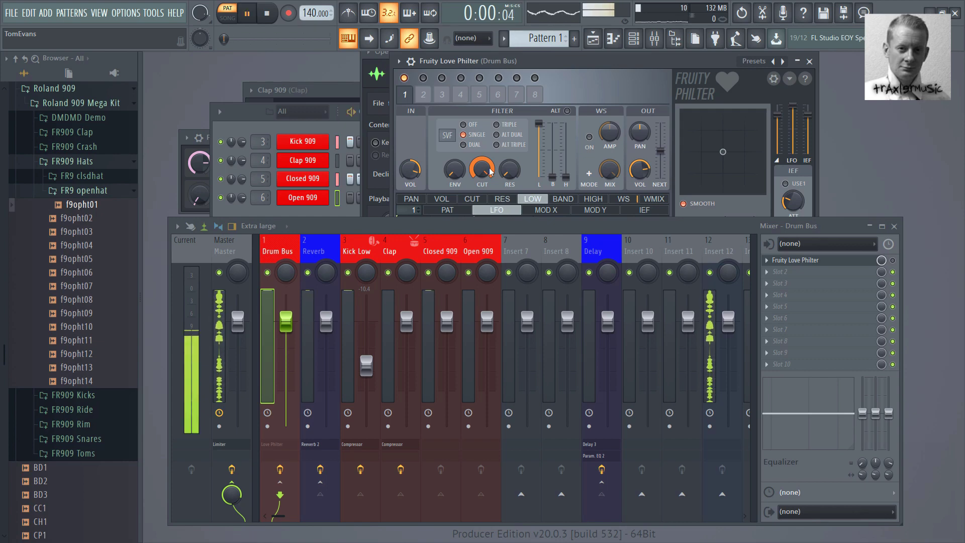
{"action": "left_click_drag", "start_coordinate": [489, 172], "coordinate": [572, 84]}
{"action": "key", "text": "space"}
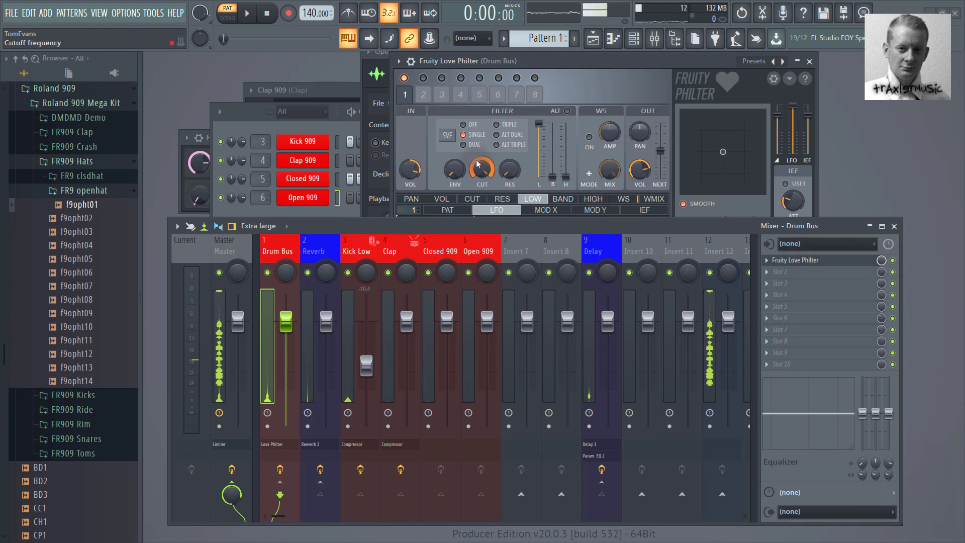
{"action": "key", "text": "space"}
{"action": "left_click_drag", "start_coordinate": [485, 177], "coordinate": [557, 143]}
{"action": "key", "text": "space"}
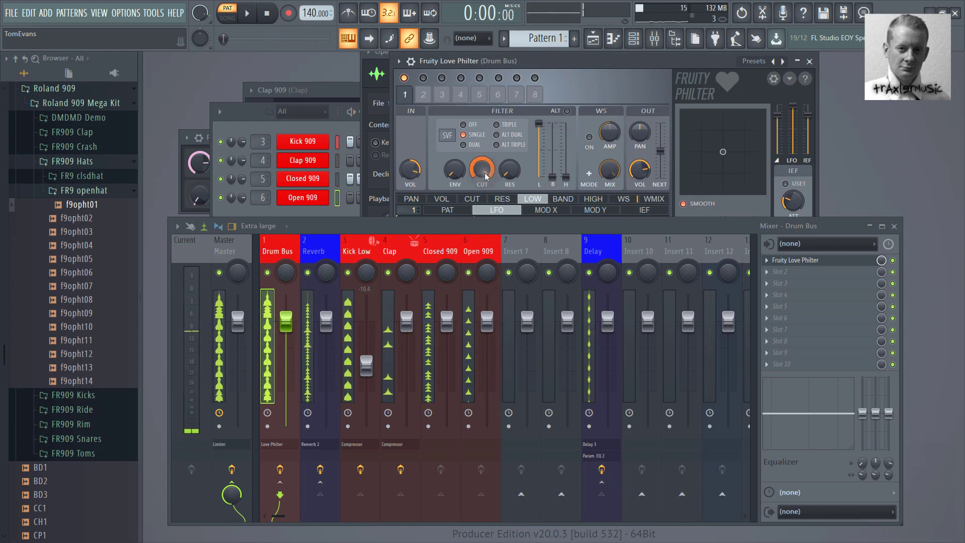
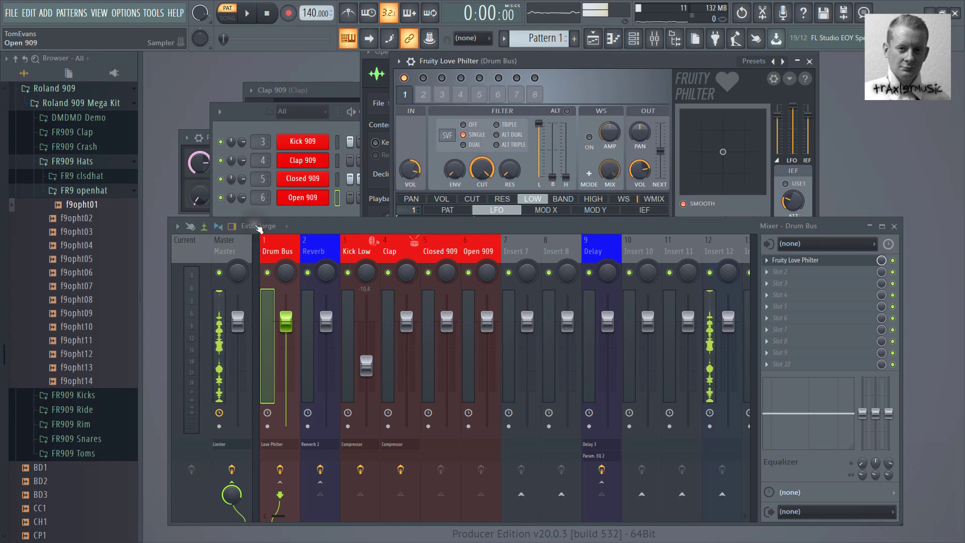
Load Control Surface into effect slot 1 of the Master track and position its window above the mixer.
{"action": "left_click", "coordinate": [241, 252]}
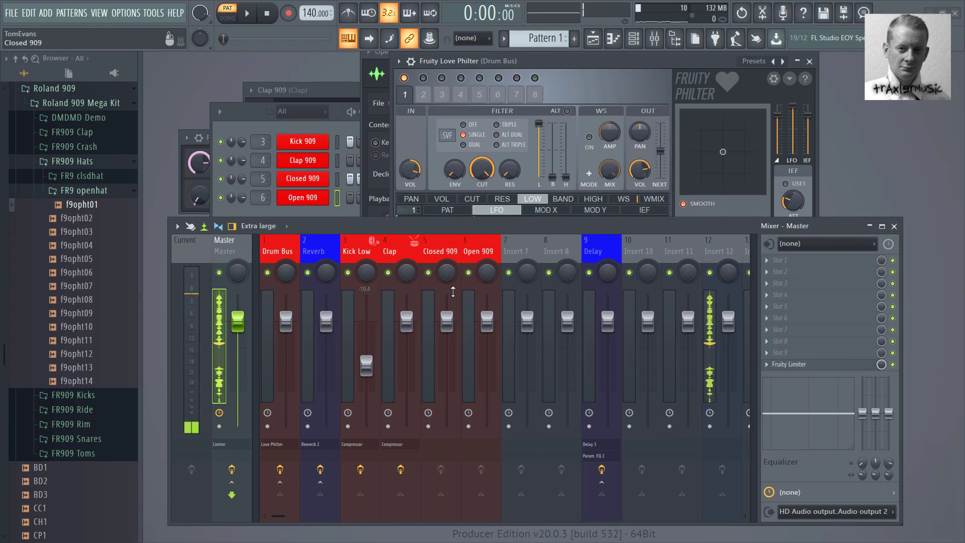
{"action": "left_click", "coordinate": [767, 260]}
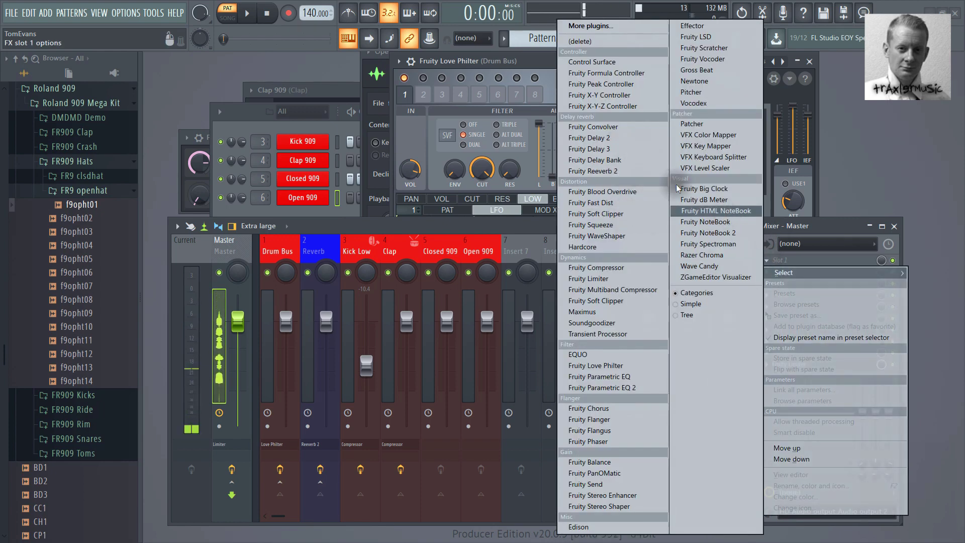
{"action": "left_click", "coordinate": [637, 60]}
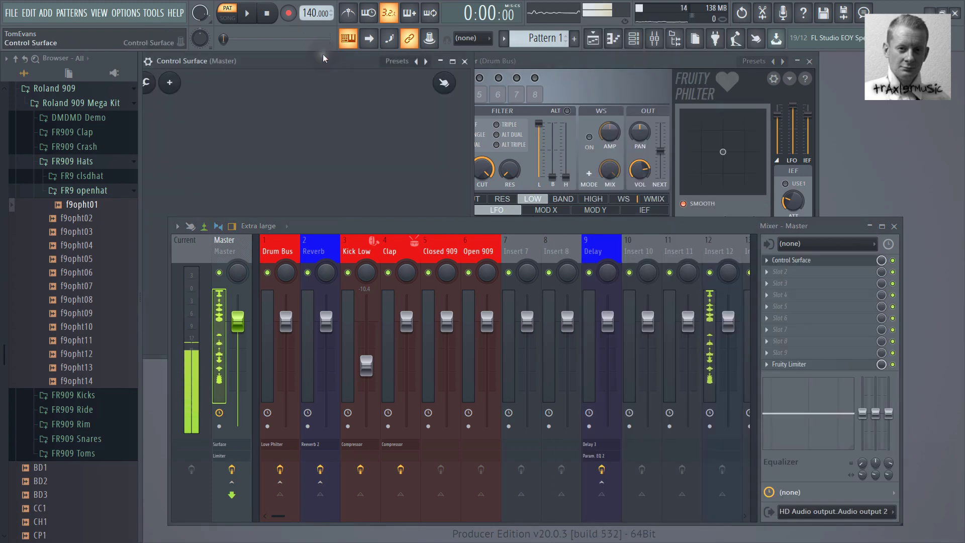
{"action": "left_click_drag", "start_coordinate": [323, 58], "coordinate": [367, 68]}
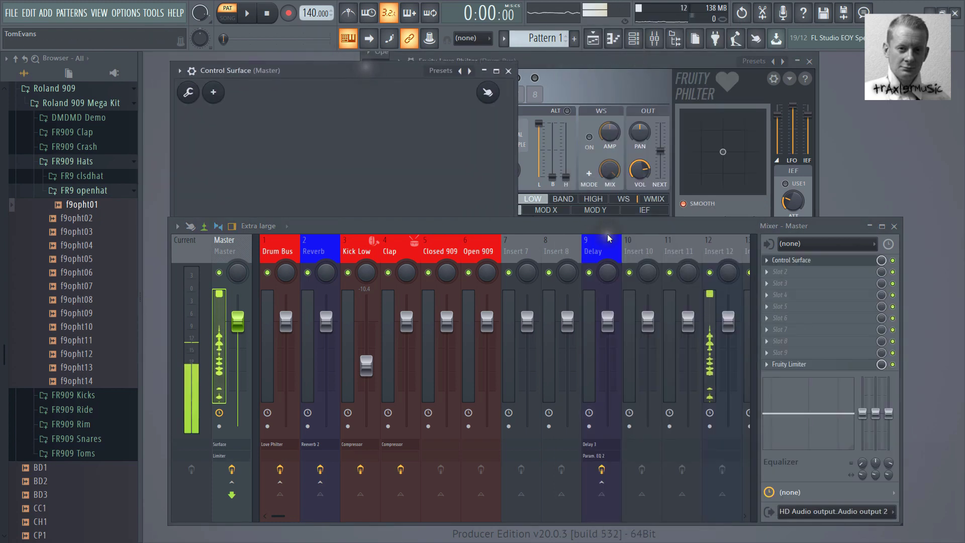
Move the mixer and Fruity Love Philter windows clear of the Control Surface, and close the Open 909 and Clap 909 sampler windows.
{"action": "left_click_drag", "start_coordinate": [607, 227], "coordinate": [614, 379]}
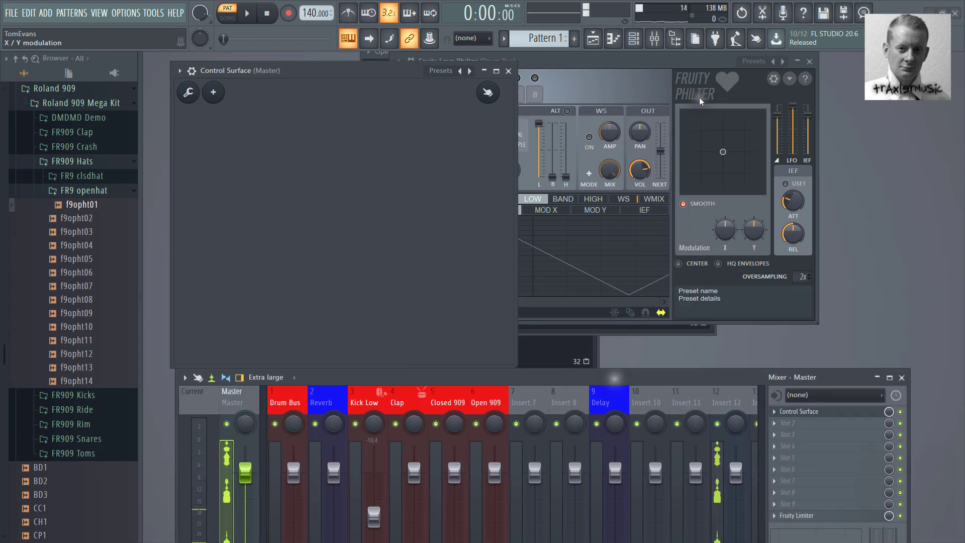
{"action": "left_click_drag", "start_coordinate": [682, 63], "coordinate": [882, 176]}
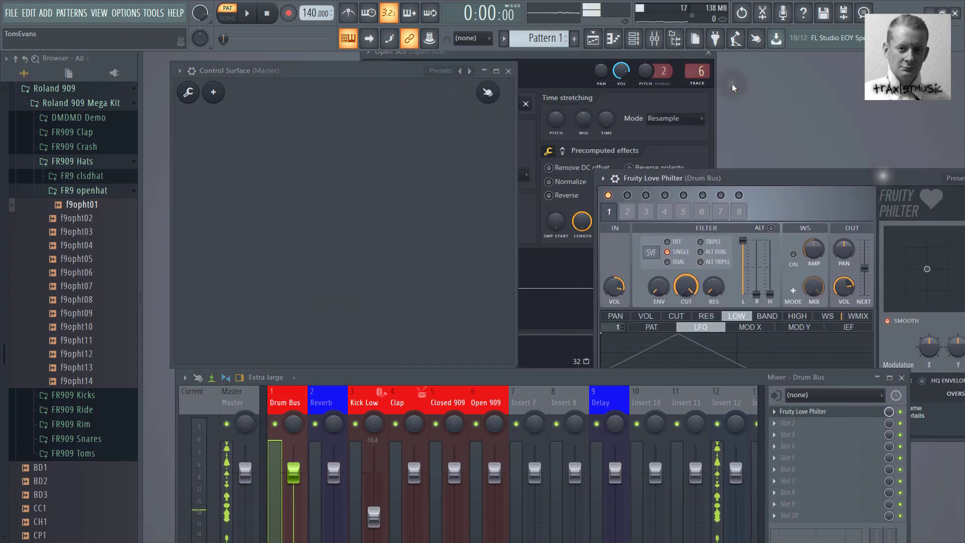
{"action": "left_click", "coordinate": [708, 53]}
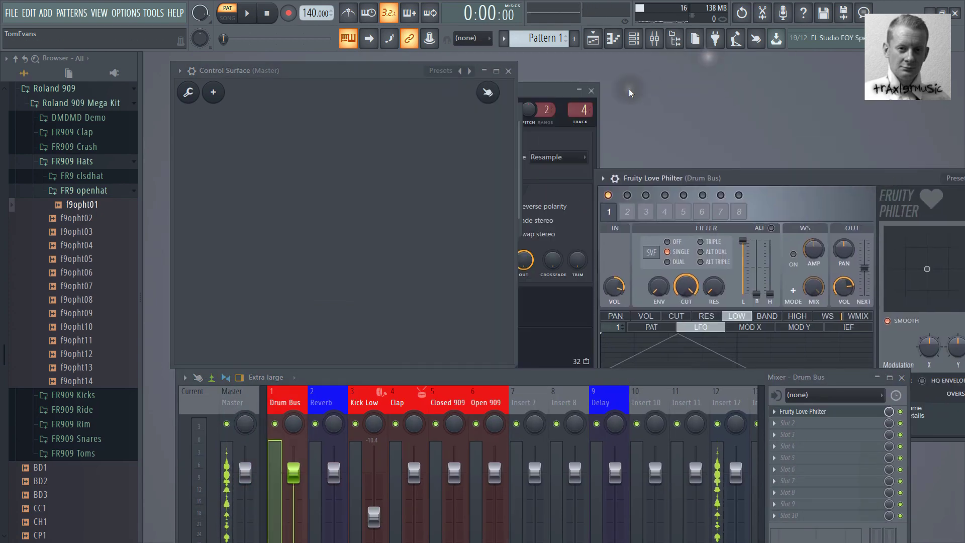
{"action": "left_click", "coordinate": [591, 90]}
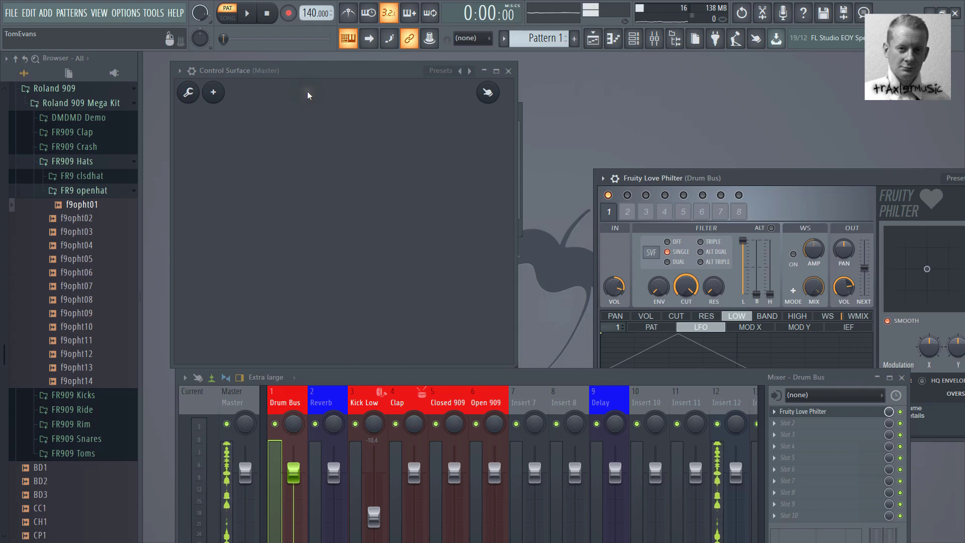
Enable editing in the Control Surface and bring up the list of controls that can be added.
{"action": "left_click", "coordinate": [188, 92]}
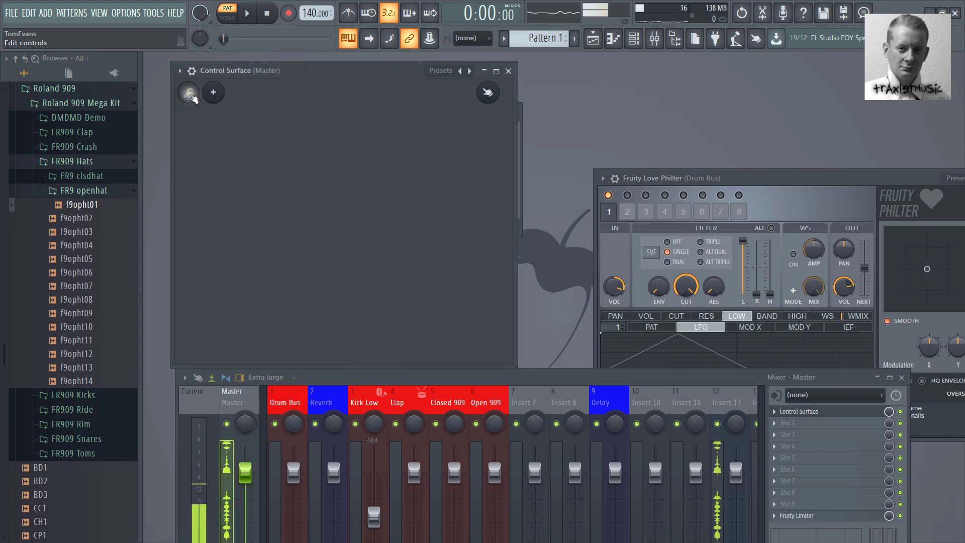
{"action": "right_click", "coordinate": [199, 128]}
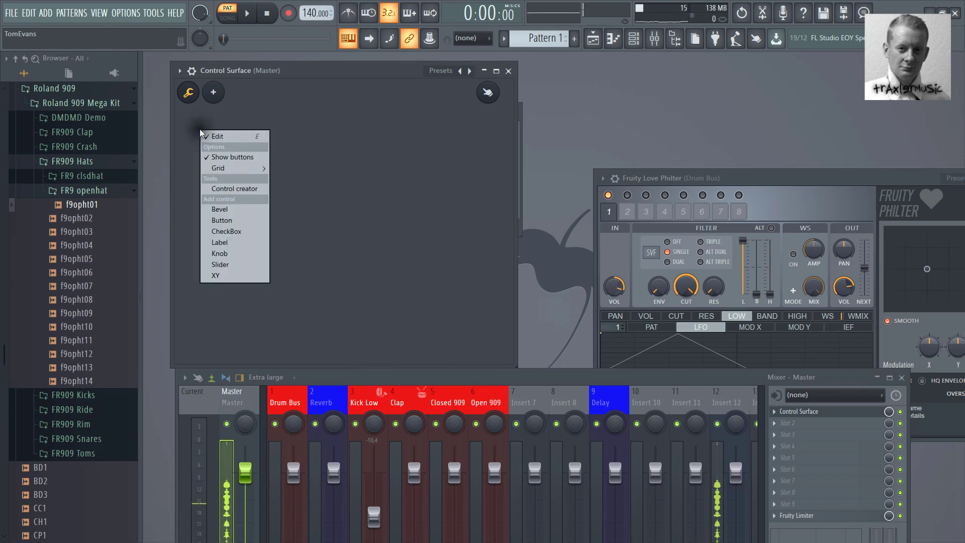
{"action": "right_click", "coordinate": [189, 122]}
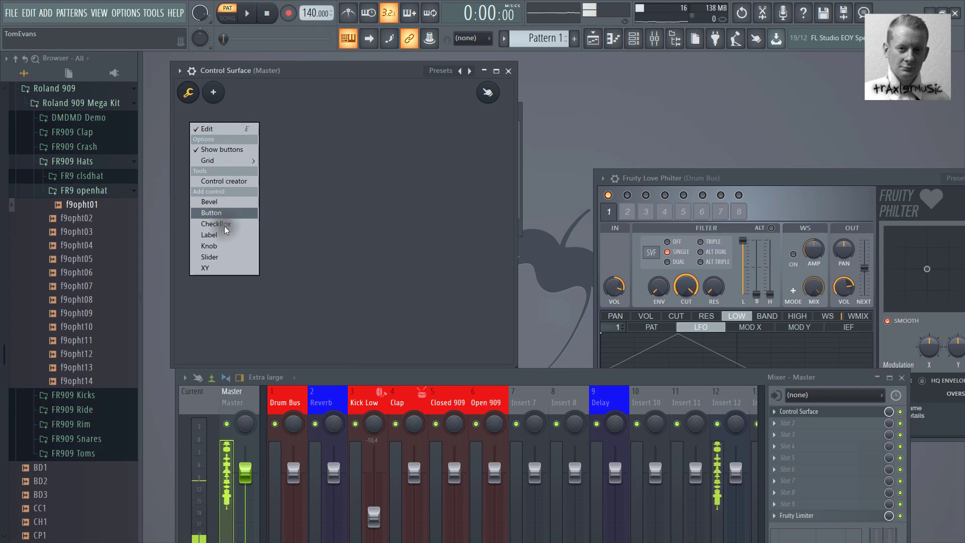
Add a knob control to the Control Surface, set its size to 2.0x and position it near the surface's upper-left corner.
{"action": "left_click", "coordinate": [224, 245]}
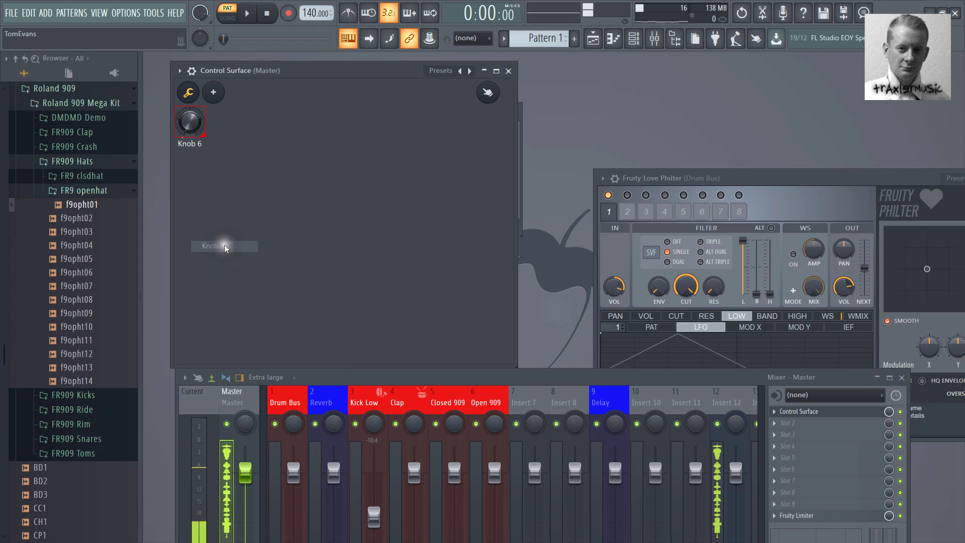
{"action": "right_click", "coordinate": [192, 133]}
{"action": "mouse_move", "coordinate": [226, 181]}
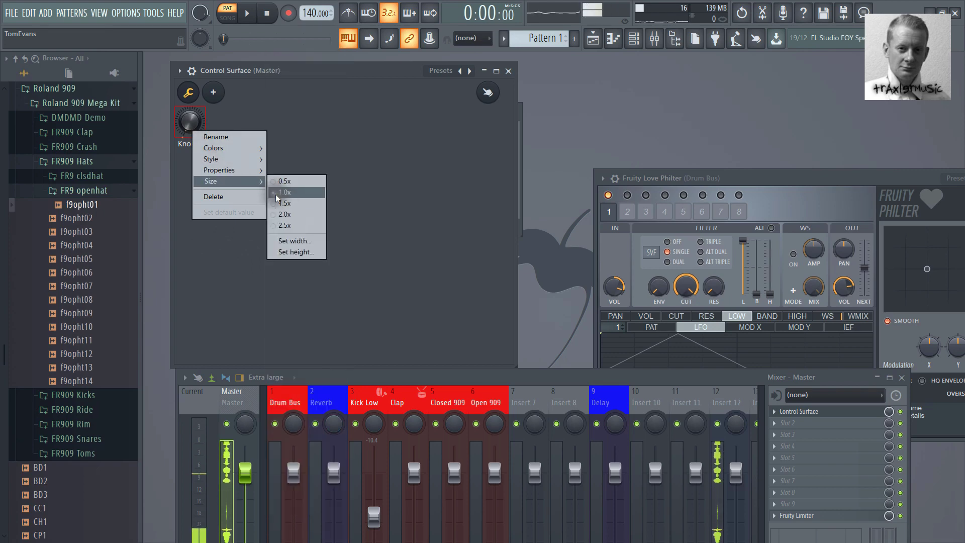
{"action": "left_click", "coordinate": [285, 217]}
{"action": "mouse_move", "coordinate": [206, 155]}
{"action": "left_mouse_down"}
{"action": "mouse_move", "coordinate": [223, 164]}
{"action": "mouse_move", "coordinate": [212, 155]}
{"action": "left_mouse_up"}
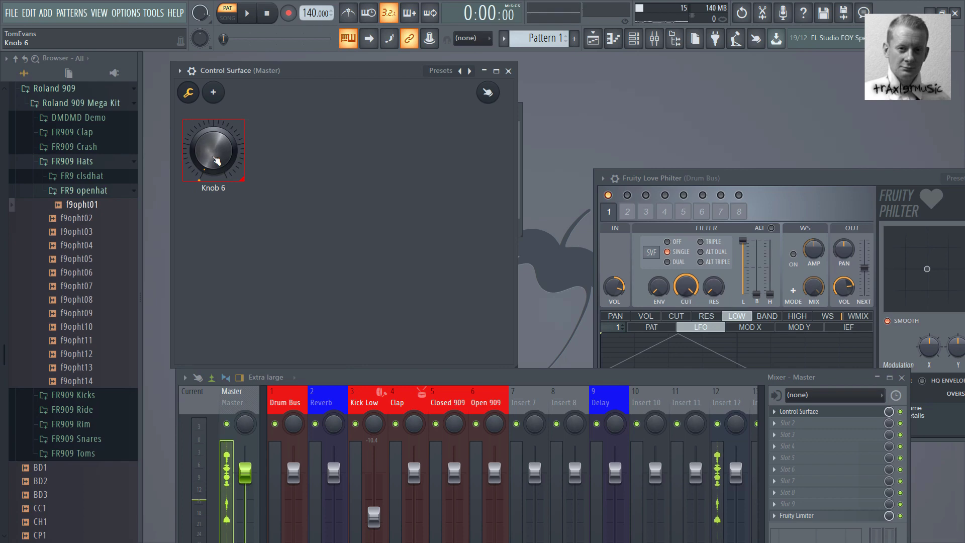
Apply the Dark Artua style to the new knob and rename it Drum Filter.
{"action": "right_click", "coordinate": [216, 159]}
{"action": "mouse_move", "coordinate": [261, 186]}
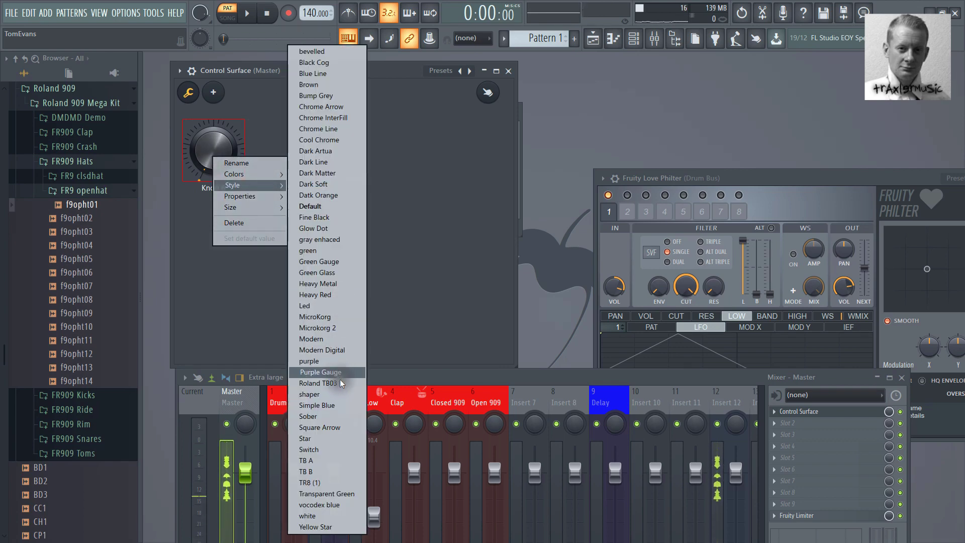
{"action": "left_click", "coordinate": [339, 153]}
{"action": "right_click", "coordinate": [229, 168]}
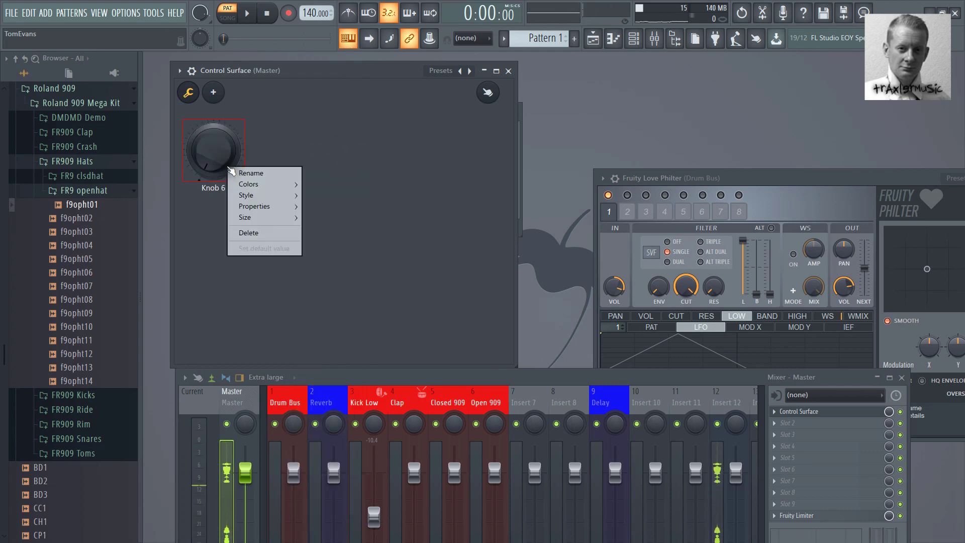
{"action": "left_click", "coordinate": [241, 173]}
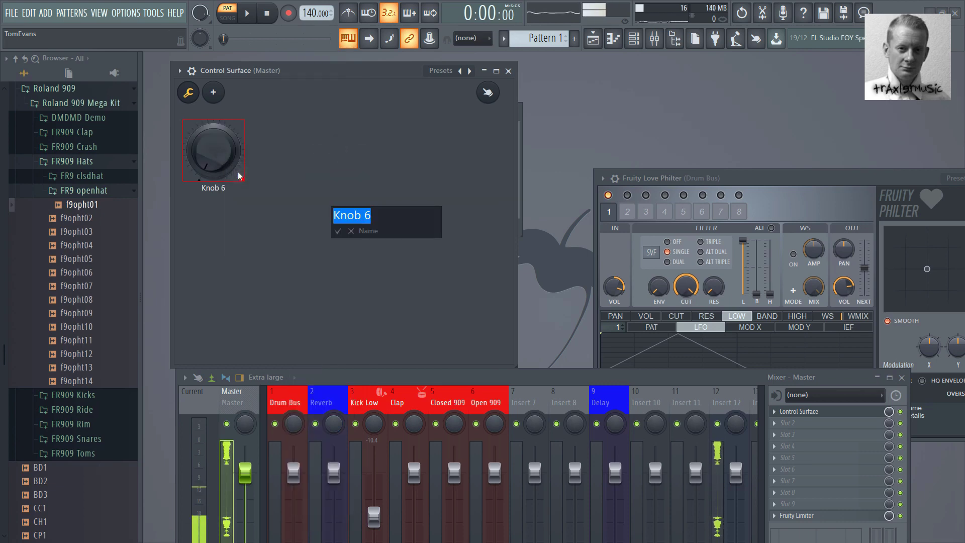
{"action": "type", "text": "Fi"}
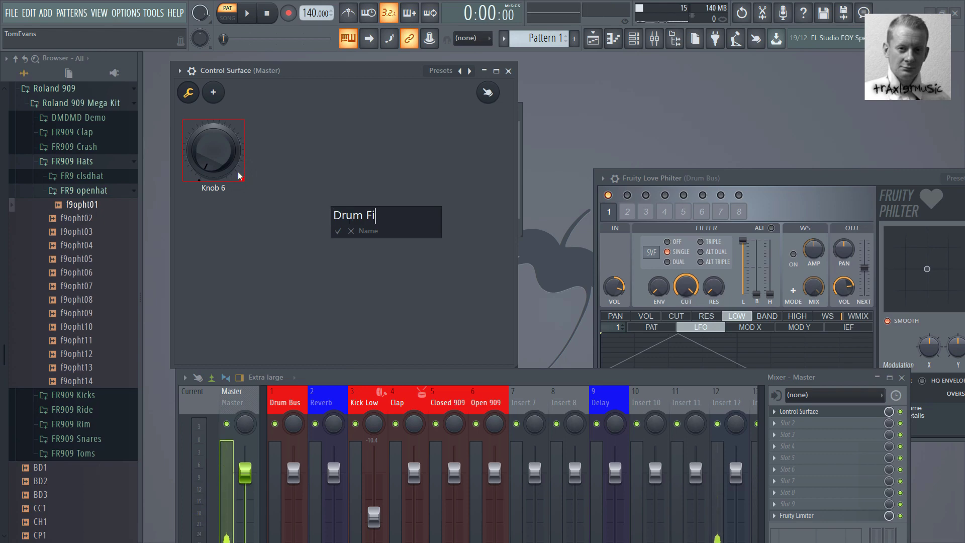
{"action": "type", "text": "rum Filter"}
{"action": "key", "text": "Return"}
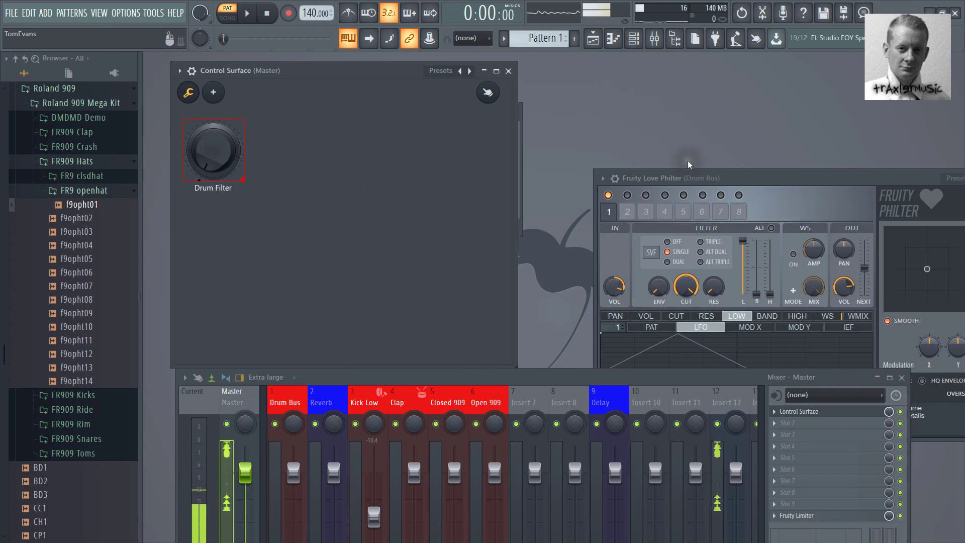
Link the Drum Bus Fruity Love Philter's cutoff to the Surface - Drum Filter internal controller and test it by turning the surface knob.
{"action": "left_click_drag", "start_coordinate": [755, 176], "coordinate": [673, 106]}
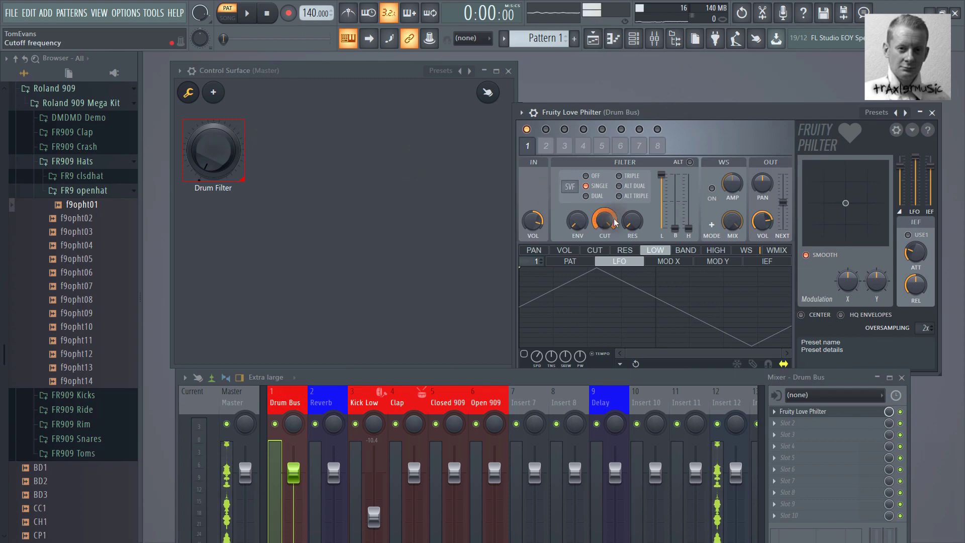
{"action": "left_click", "coordinate": [188, 91]}
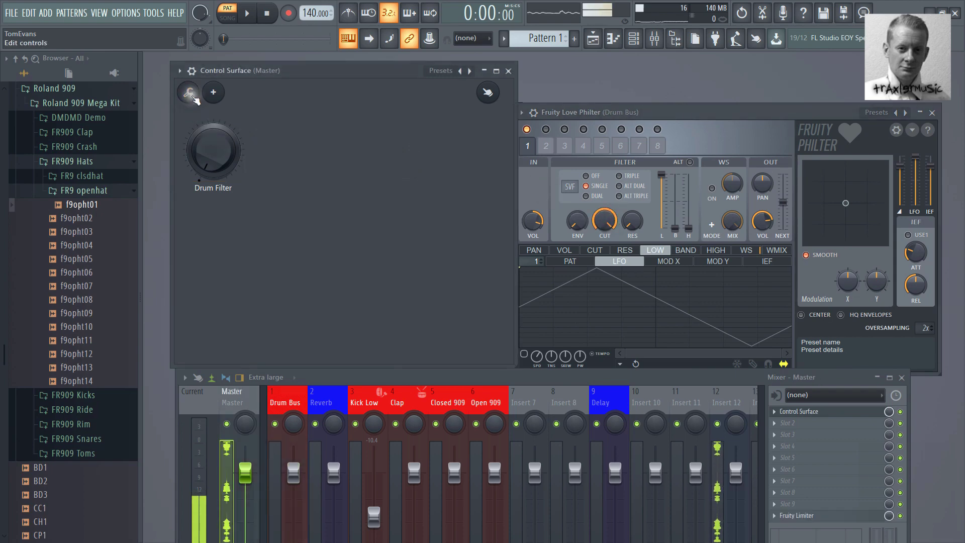
{"action": "right_click", "coordinate": [601, 222]}
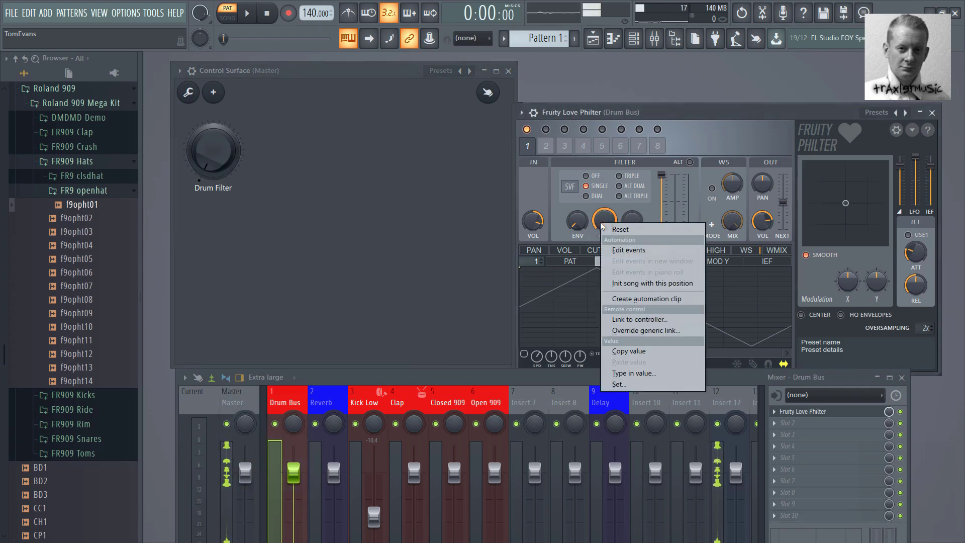
{"action": "left_click", "coordinate": [627, 318]}
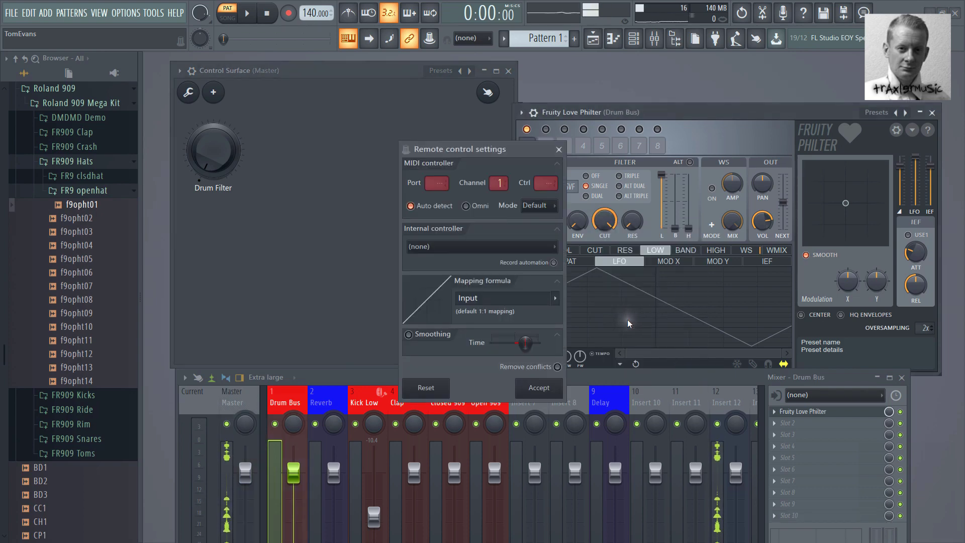
{"action": "left_click", "coordinate": [482, 247]}
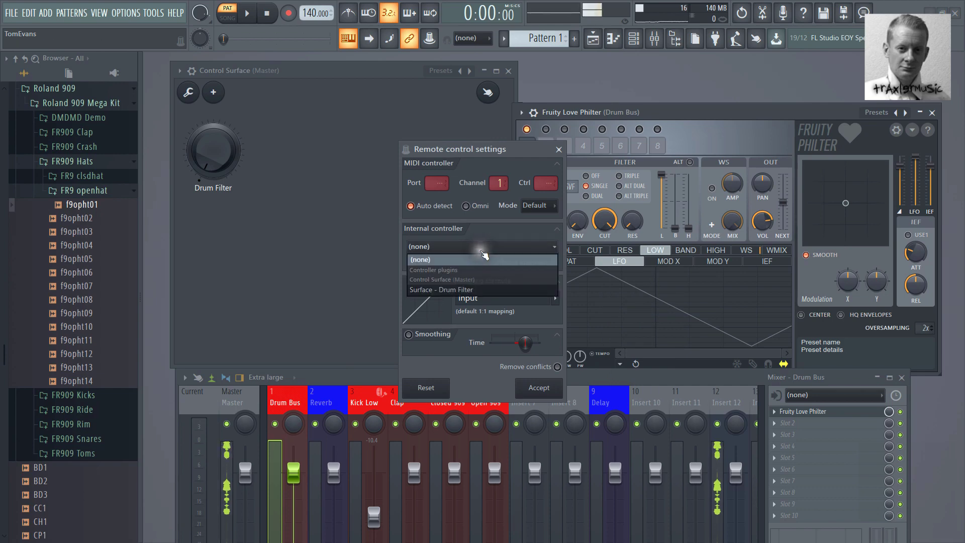
{"action": "left_click", "coordinate": [478, 290]}
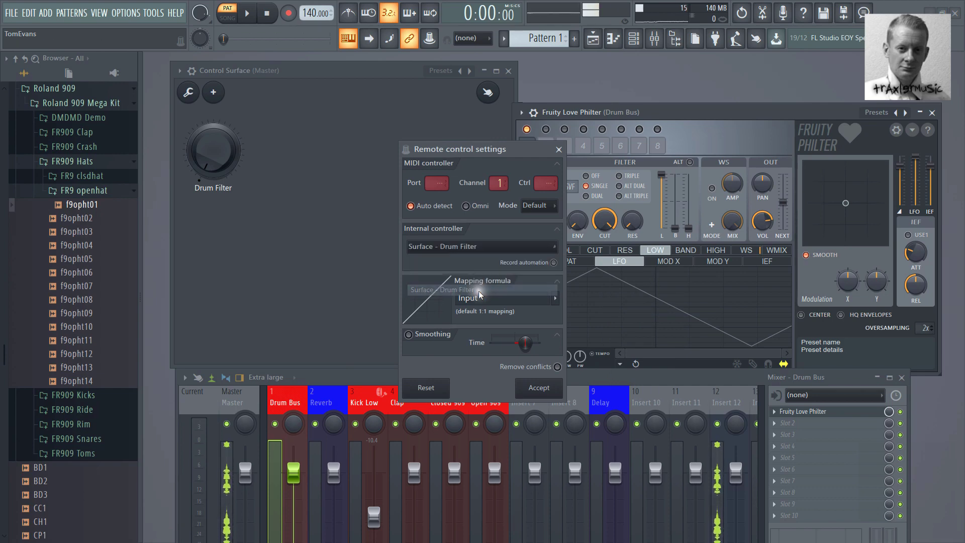
{"action": "left_click", "coordinate": [537, 388]}
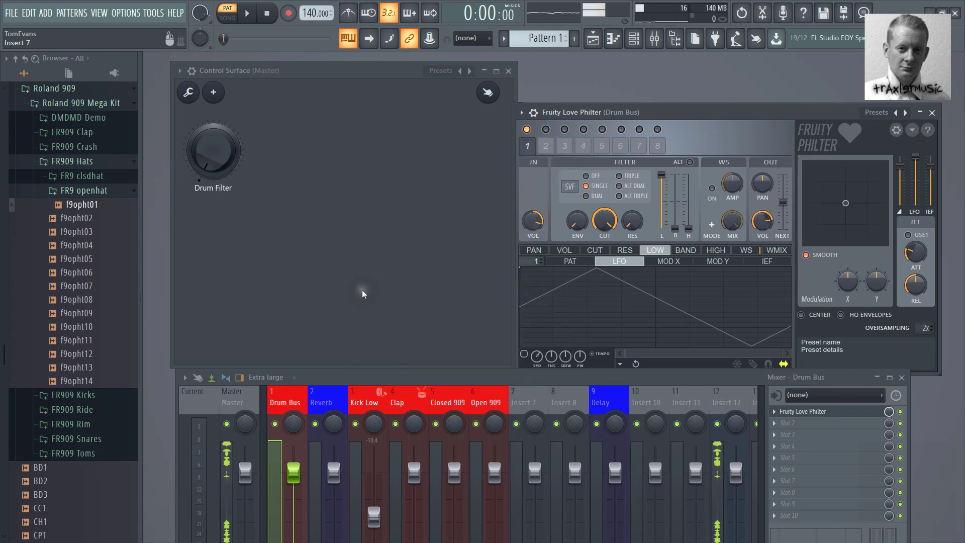
{"action": "left_click_drag", "start_coordinate": [210, 154], "coordinate": [298, 219]}
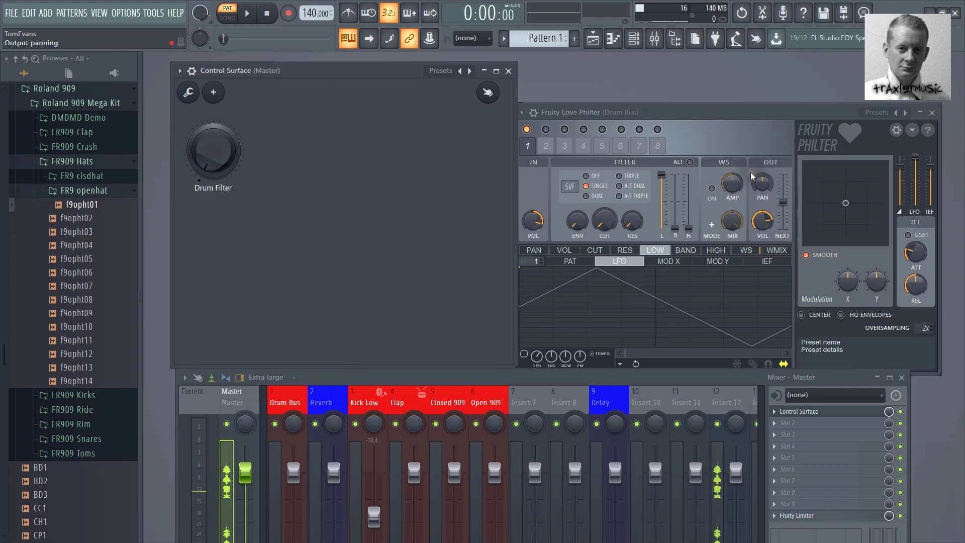
Close the Fruity Love Philter window and place the channel rack beside the Control Surface.
{"action": "key", "text": "Escape"}
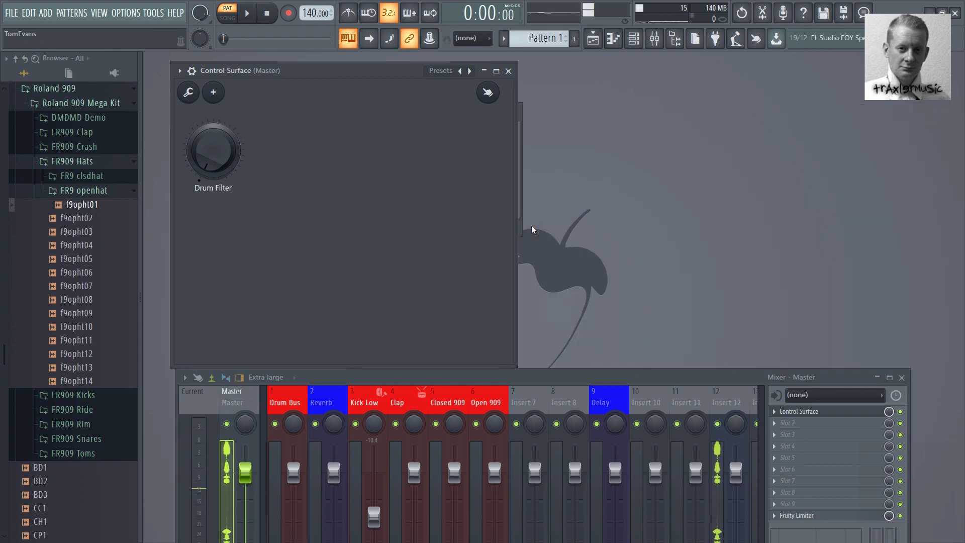
{"action": "key", "text": "F6"}
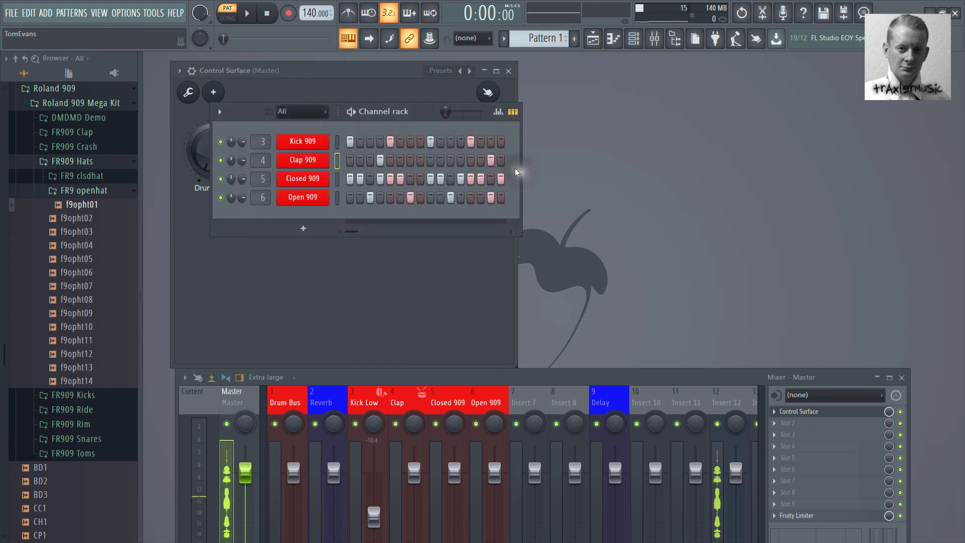
{"action": "left_click_drag", "start_coordinate": [252, 110], "coordinate": [620, 118]}
Play Pattern 1 while turning up the Drum Filter knob to audition the filter sweep, and stop playback.
{"action": "key", "text": "space"}
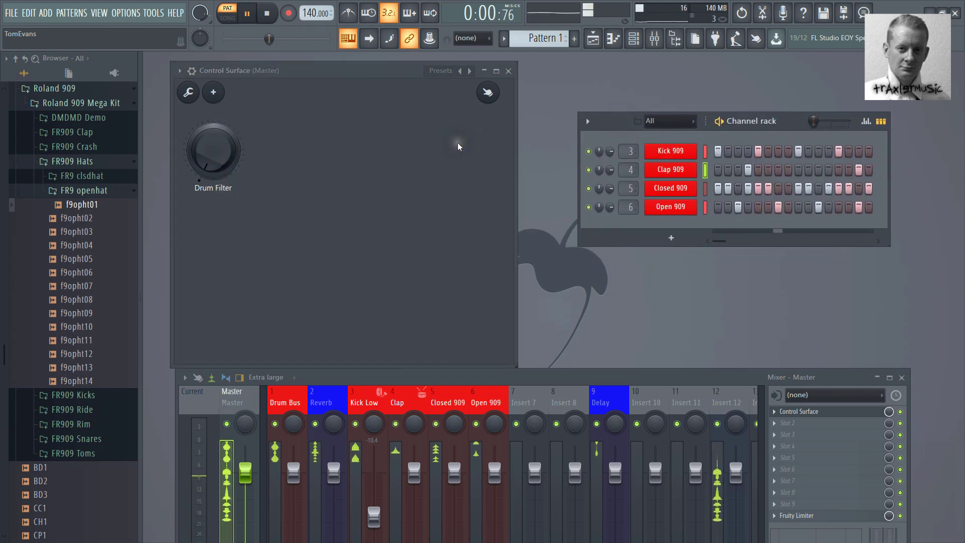
{"action": "left_click_drag", "start_coordinate": [212, 158], "coordinate": [221, 37]}
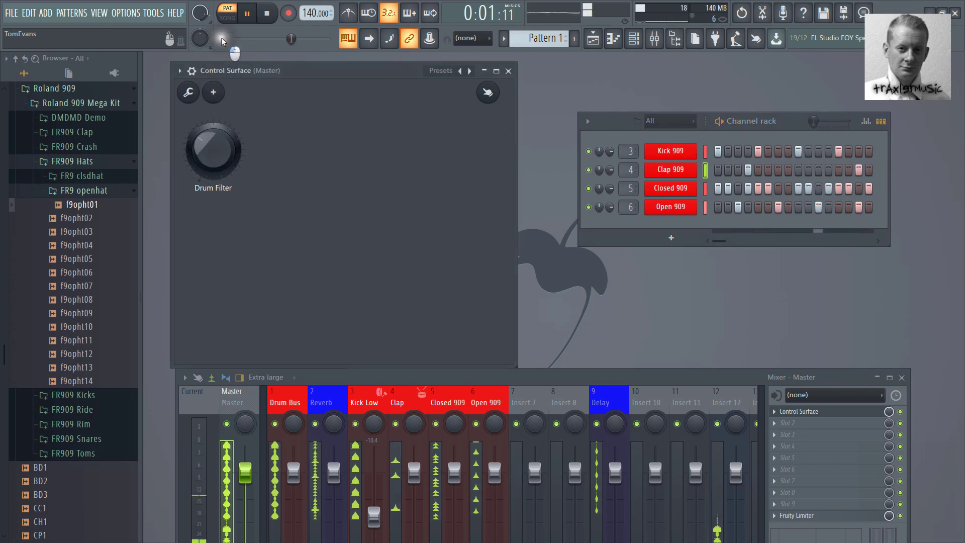
{"action": "left_click_drag", "start_coordinate": [237, 460], "coordinate": [241, 444]}
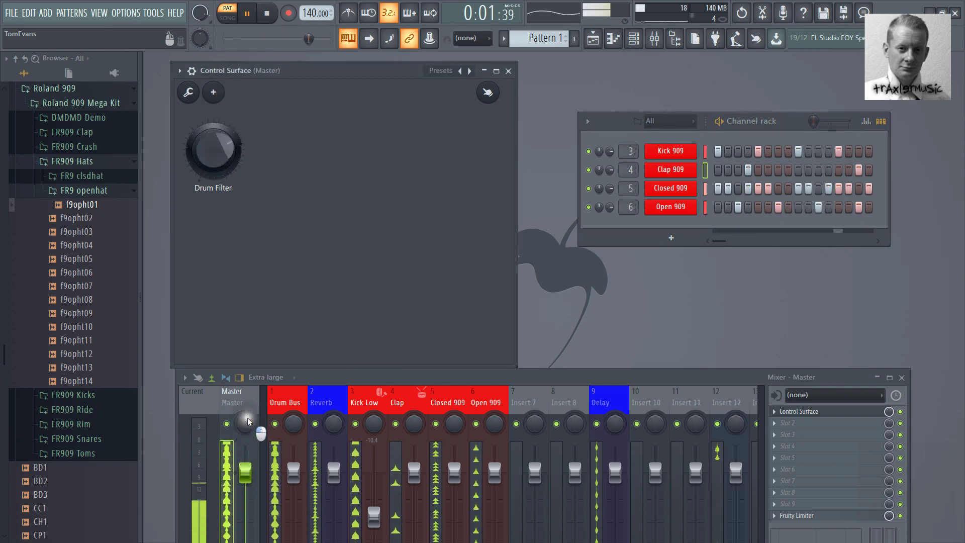
{"action": "key", "text": "space"}
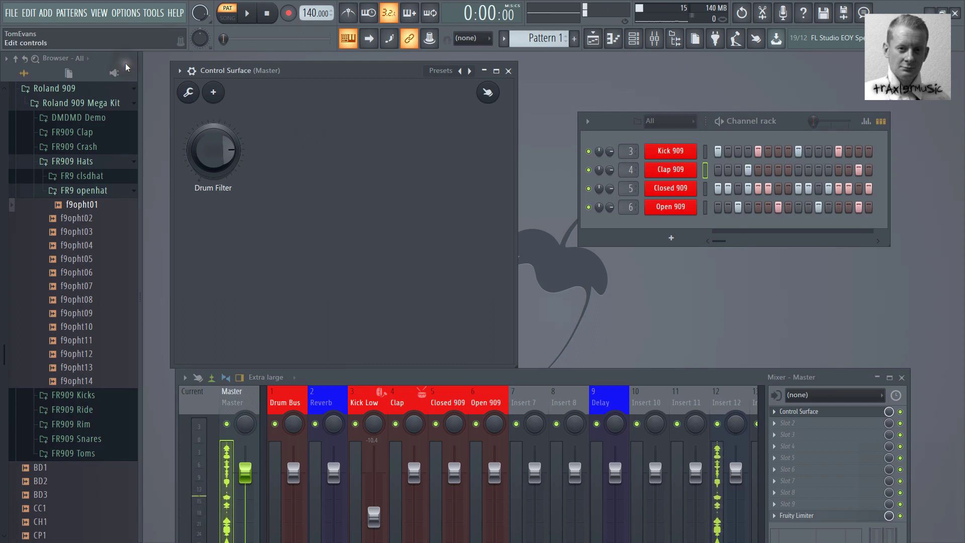
Add a Transistor Bass channel, move its window clear of the channel rack and route it to mixer track 10.
{"action": "left_click", "coordinate": [47, 13]}
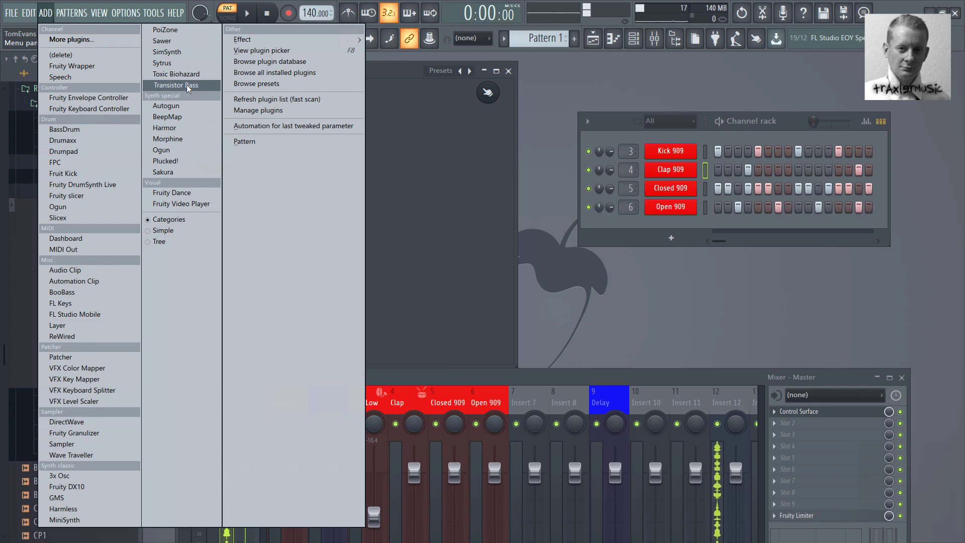
{"action": "left_click", "coordinate": [188, 86]}
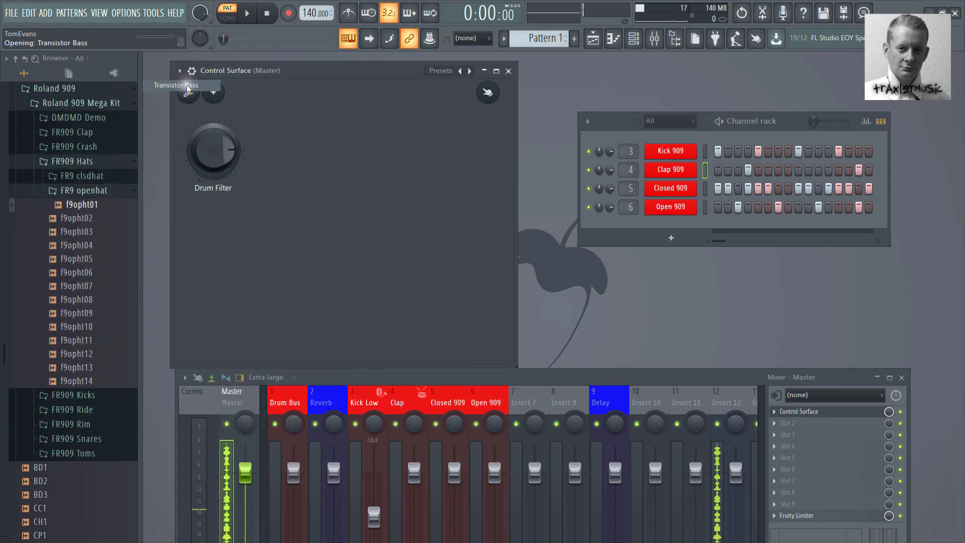
{"action": "left_click_drag", "start_coordinate": [475, 186], "coordinate": [796, 284]}
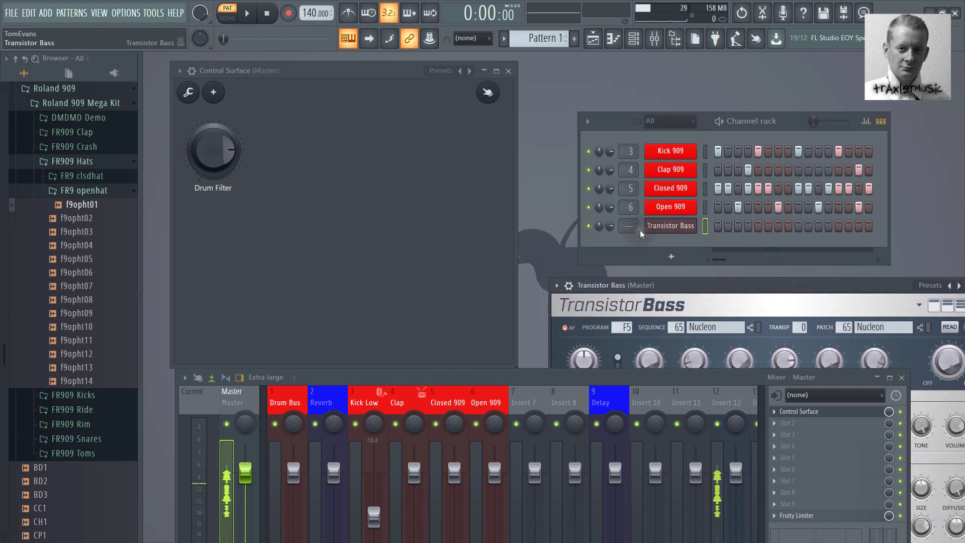
{"action": "left_click_drag", "start_coordinate": [629, 226], "coordinate": [648, 153]}
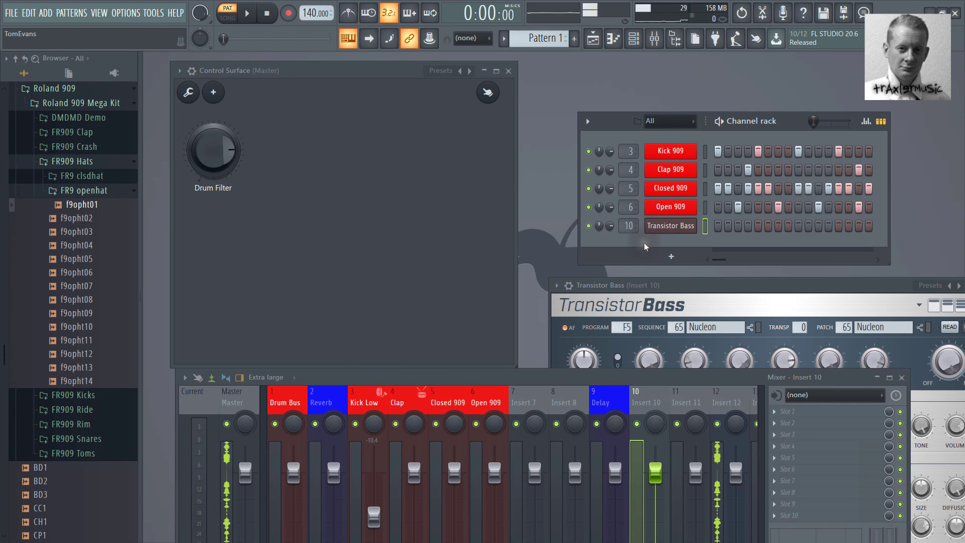
Rename the Transistor Bass channel as 303 and color it light gray (RGB 192, 192, 192).
{"action": "right_click", "coordinate": [663, 230]}
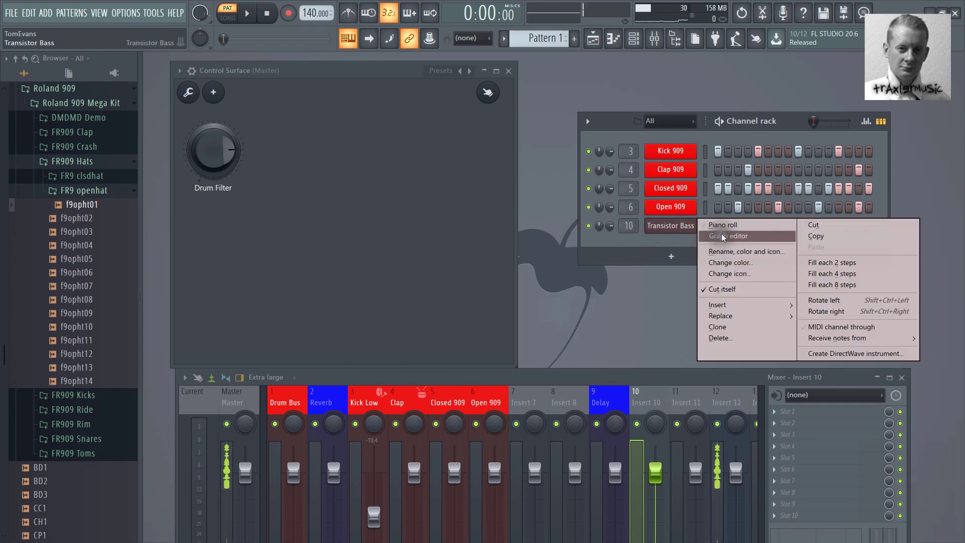
{"action": "left_click", "coordinate": [725, 252]}
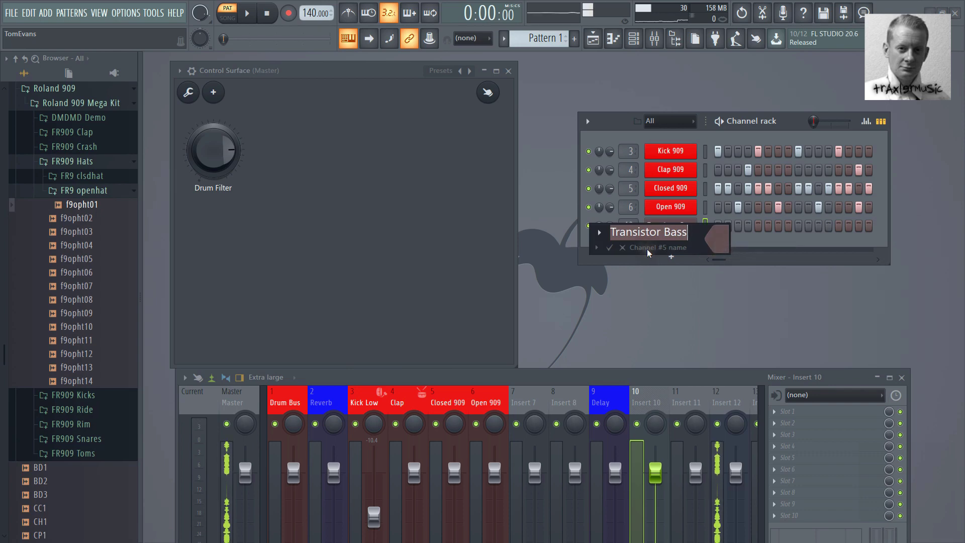
{"action": "type", "text": "303"}
{"action": "left_click", "coordinate": [713, 235]}
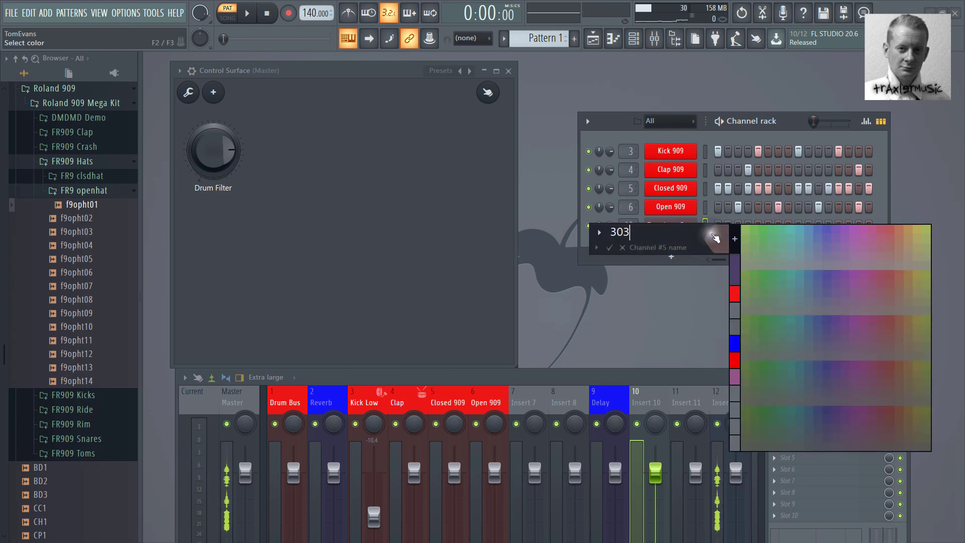
{"action": "left_click", "coordinate": [732, 240]}
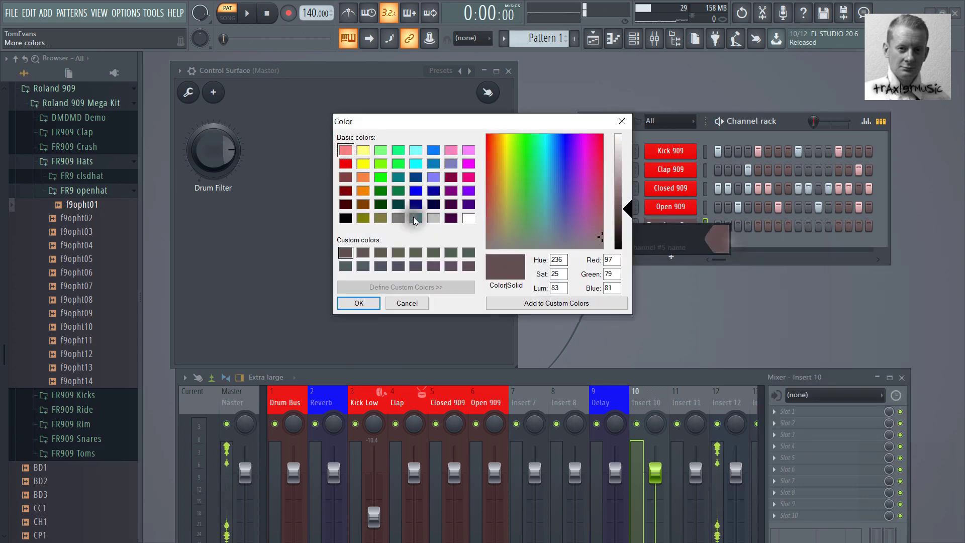
{"action": "left_click", "coordinate": [432, 217]}
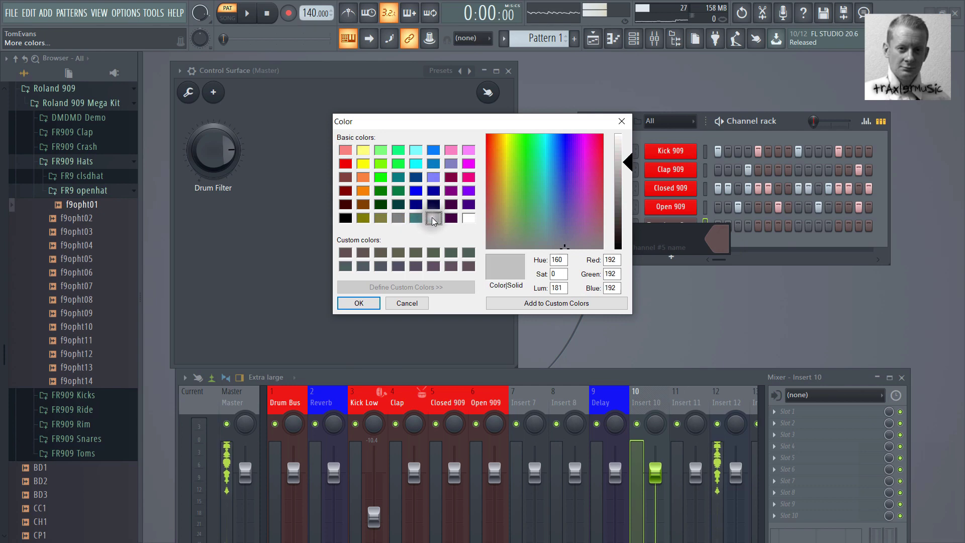
{"action": "left_click", "coordinate": [358, 303]}
{"action": "key", "text": "Return"}
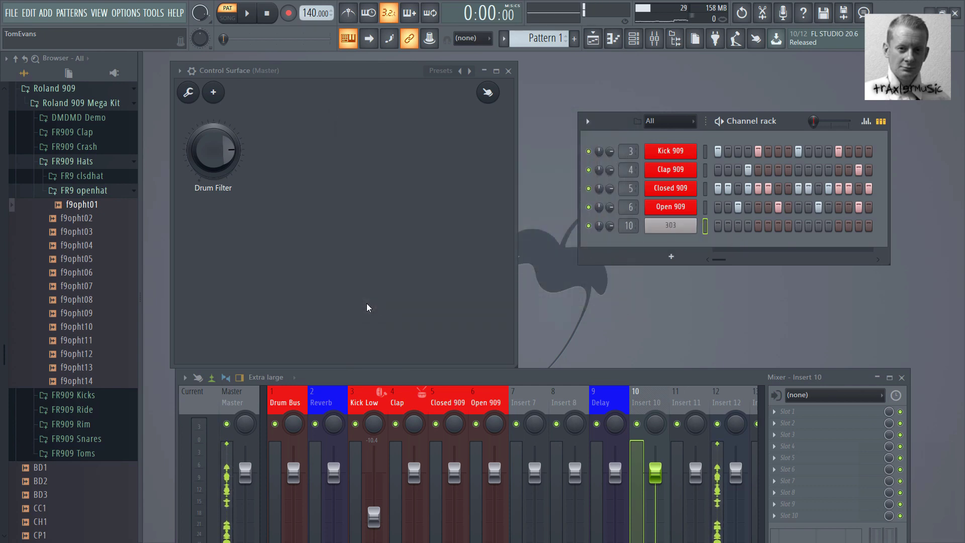
Rename mixer track 10 as 303 and color it the same light gray as the 303 channel.
{"action": "left_click_drag", "start_coordinate": [647, 378], "coordinate": [646, 293]}
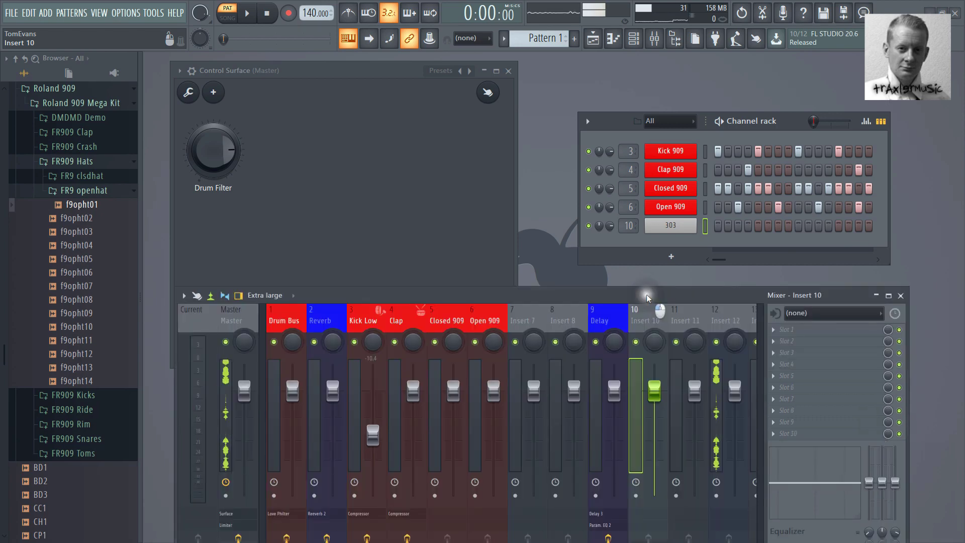
{"action": "right_click", "coordinate": [644, 305]}
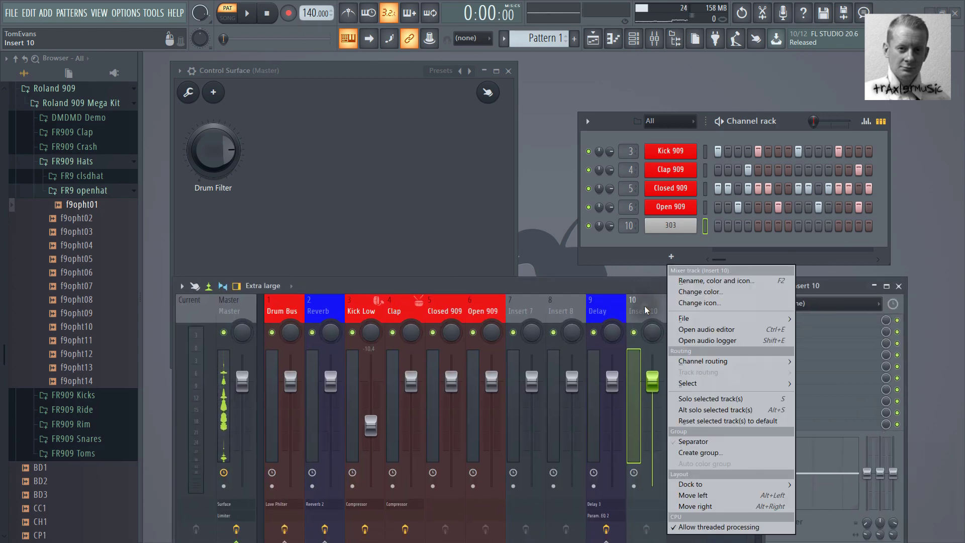
{"action": "left_click", "coordinate": [644, 306]}
{"action": "right_click", "coordinate": [644, 305]}
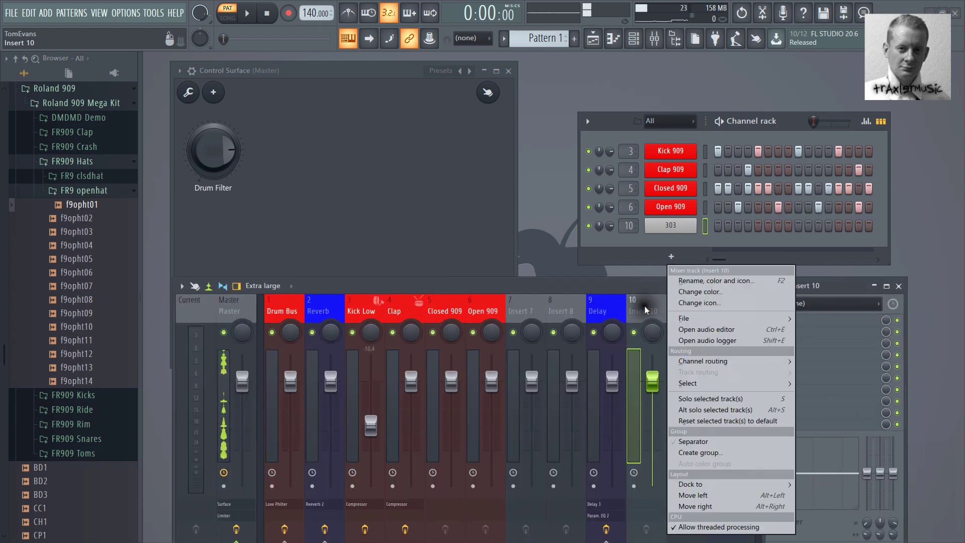
{"action": "left_click", "coordinate": [682, 285]}
{"action": "type", "text": "303"}
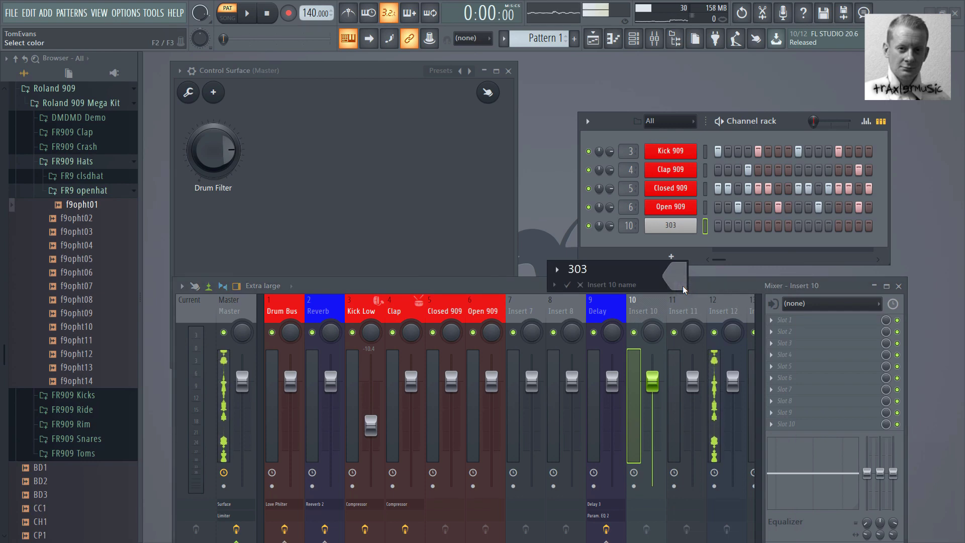
{"action": "left_click", "coordinate": [682, 286]}
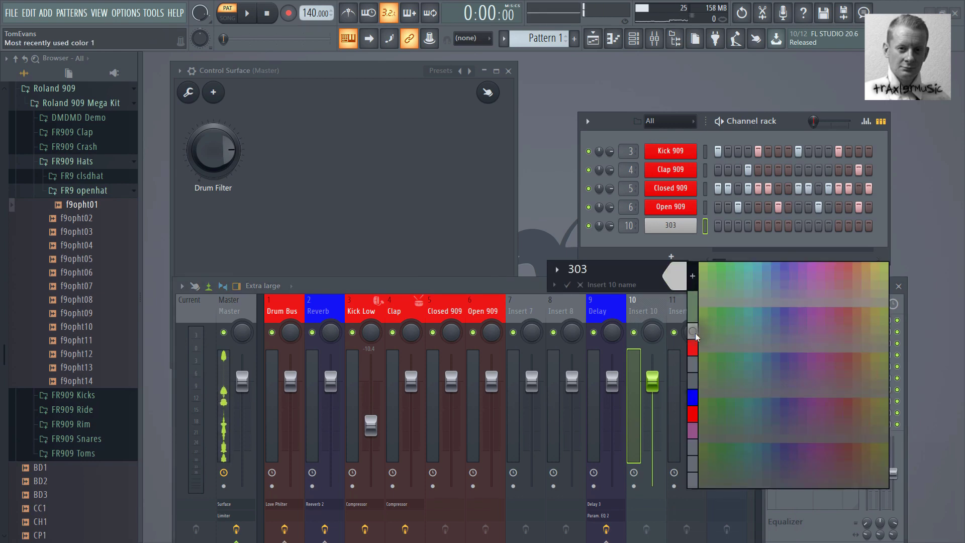
{"action": "left_click", "coordinate": [695, 332]}
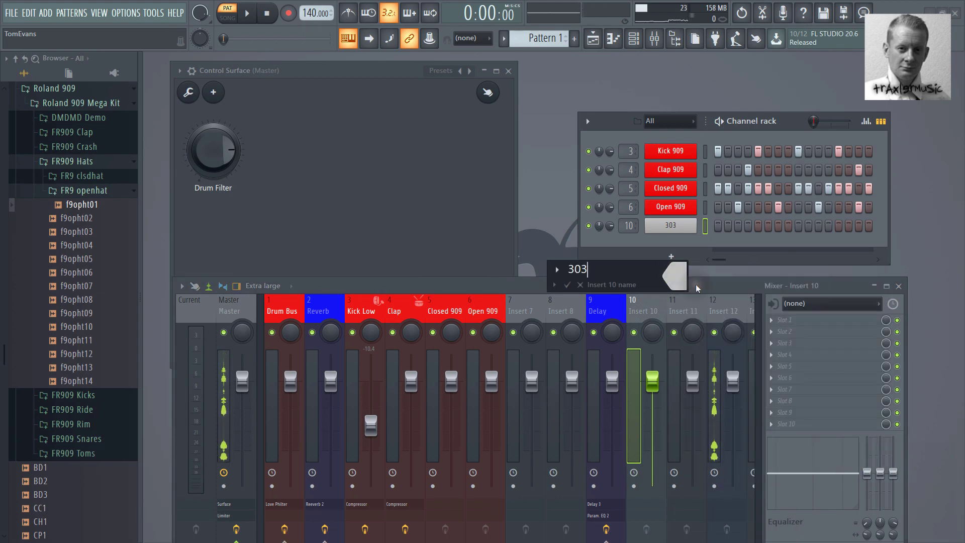
{"action": "key", "text": "Return"}
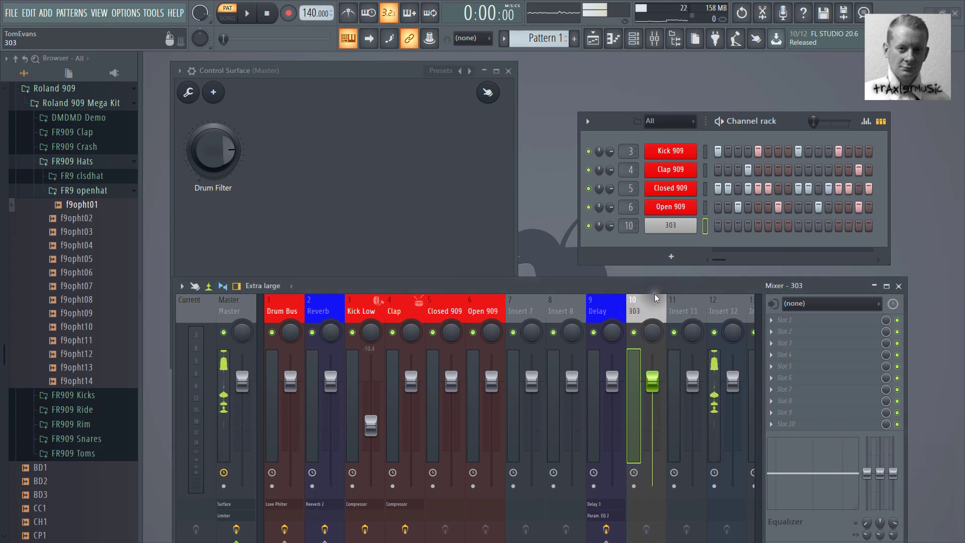
Open the 303 channel's piano roll and arrange the channel rack, mixer and piano roll so the note grid is accessible.
{"action": "left_click_drag", "start_coordinate": [649, 285], "coordinate": [655, 227]}
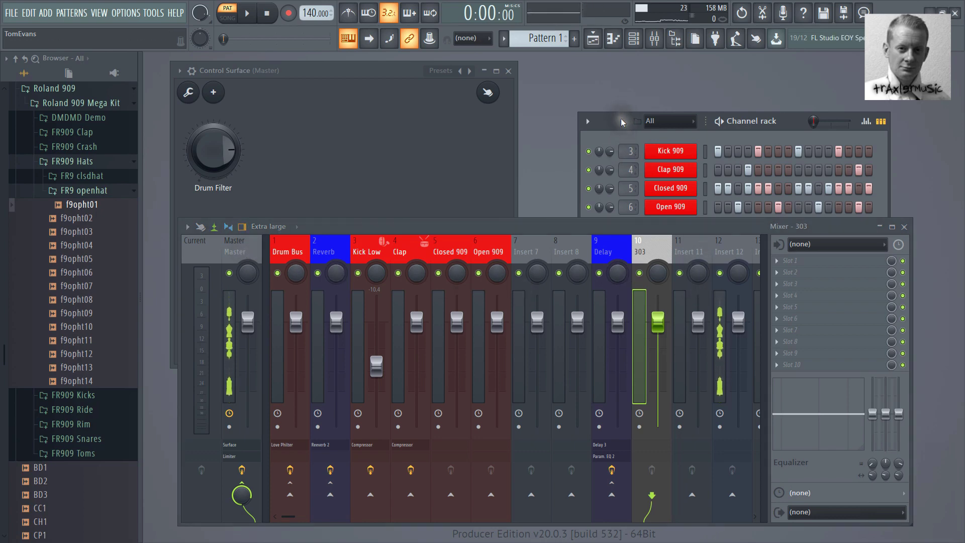
{"action": "left_click_drag", "start_coordinate": [625, 122], "coordinate": [587, 83]}
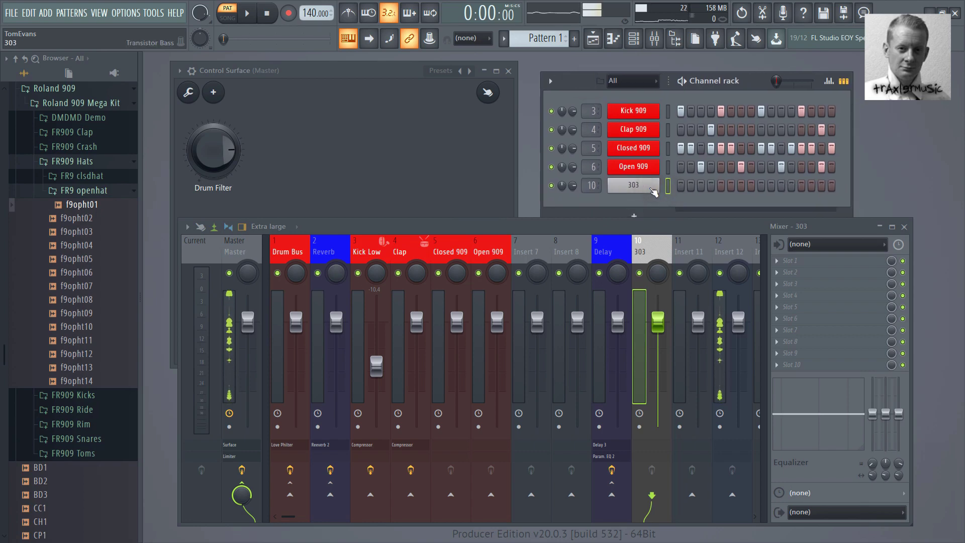
{"action": "right_click", "coordinate": [653, 191]}
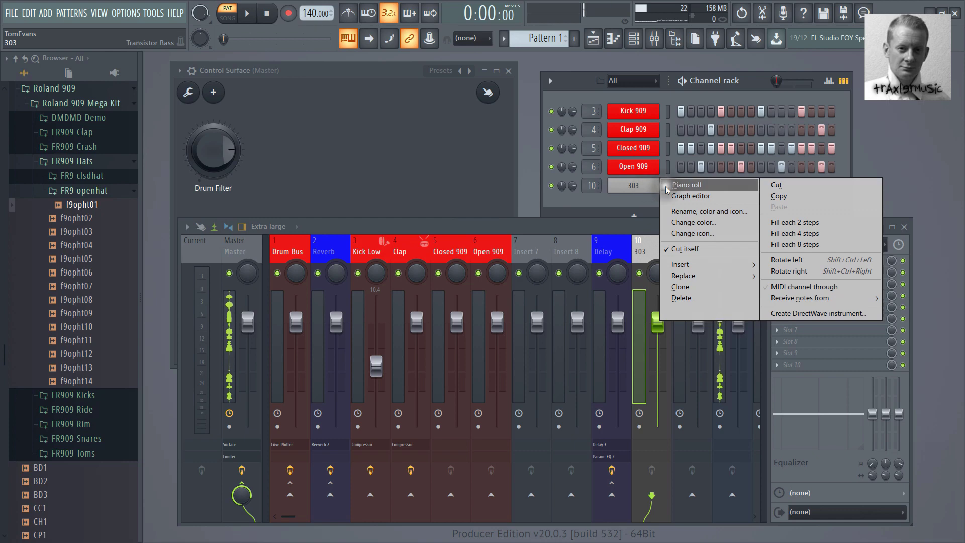
{"action": "left_click", "coordinate": [686, 184]}
{"action": "left_click_drag", "start_coordinate": [678, 225], "coordinate": [666, 345]}
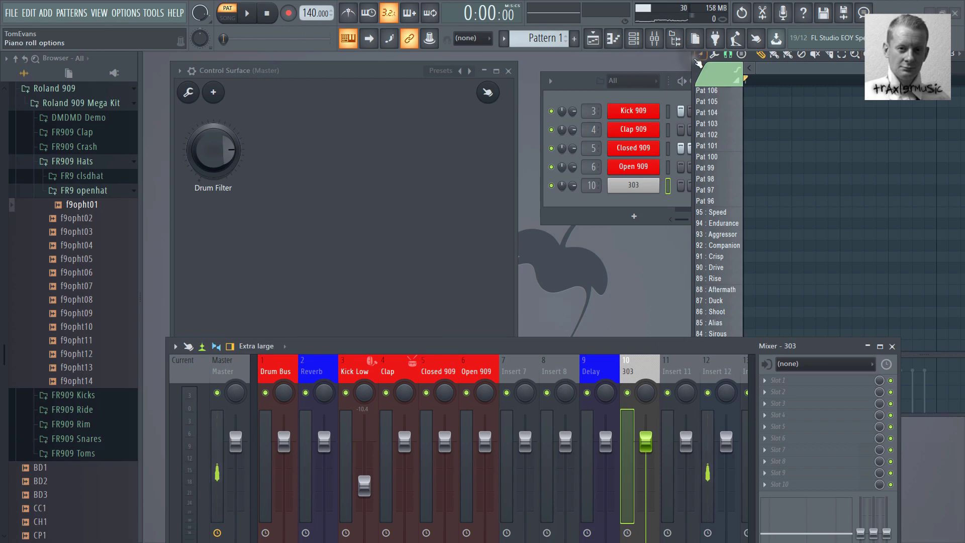
{"action": "left_click_drag", "start_coordinate": [685, 69], "coordinate": [393, 77]}
Audition a few notes and draw a one-bar note on the 74 : Repeater row, starting at bar 1.
{"action": "scroll", "coordinate": [443, 259], "scroll_direction": "down", "scroll_amount": 5}
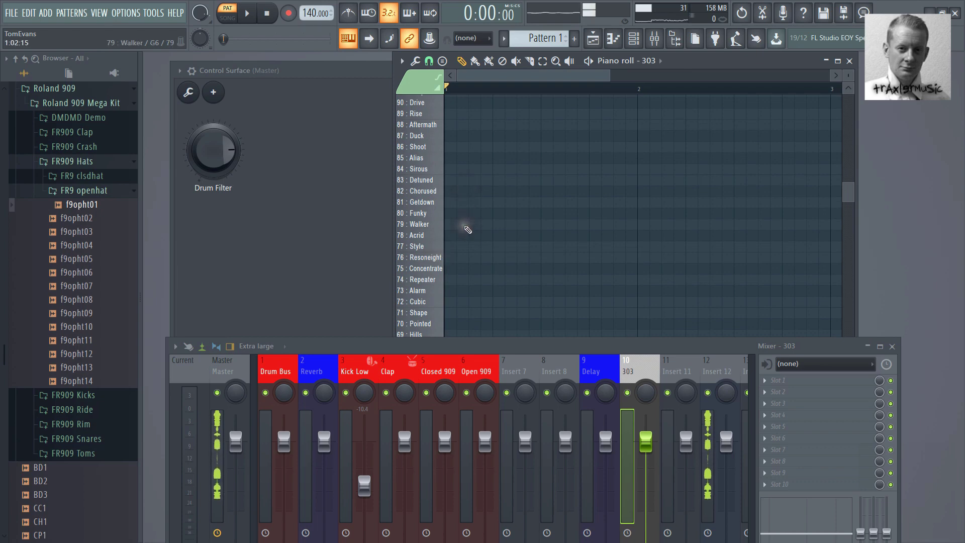
{"action": "scroll", "coordinate": [467, 229], "scroll_direction": "down", "scroll_amount": 1}
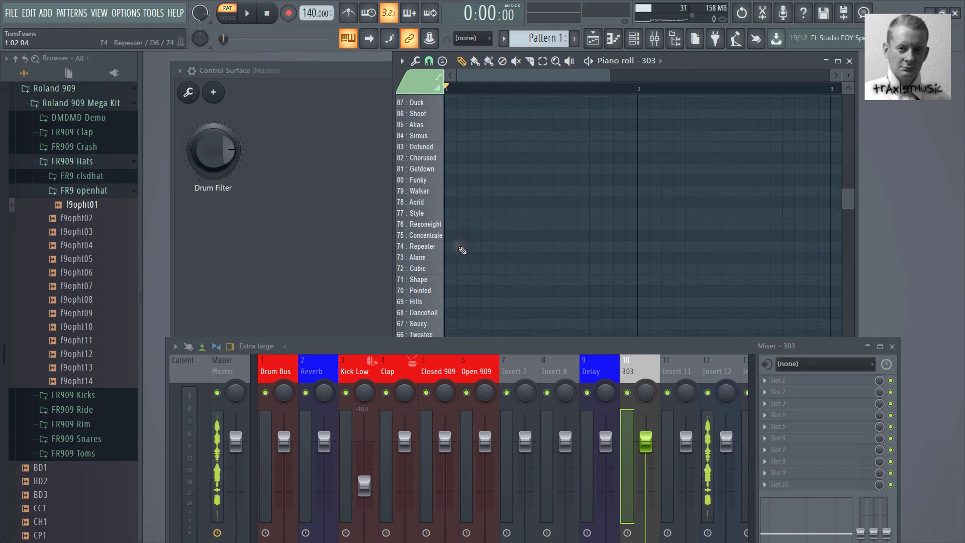
{"action": "key", "text": "q"}
{"action": "key", "text": "w"}
{"action": "key", "text": "w"}
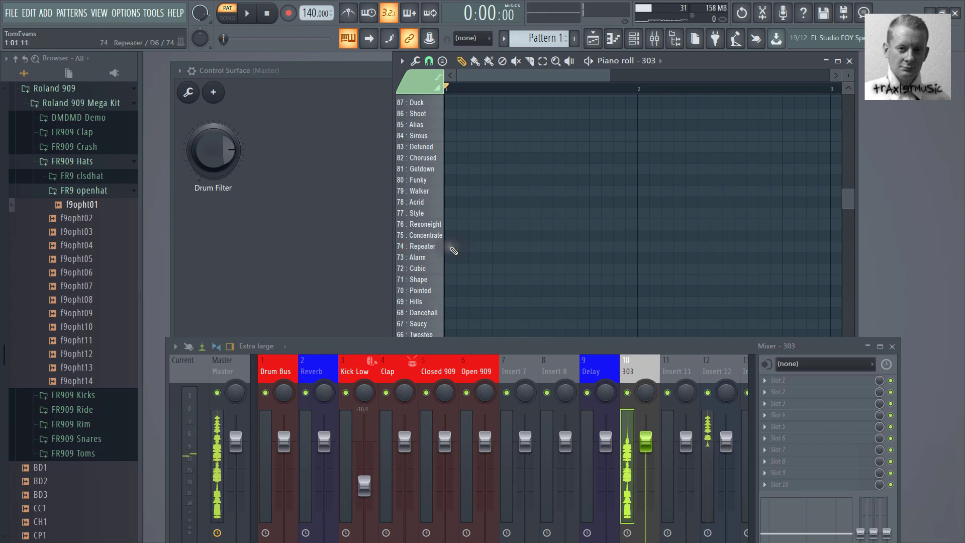
{"action": "left_click", "coordinate": [458, 247]}
{"action": "left_click_drag", "start_coordinate": [460, 246], "coordinate": [633, 249]}
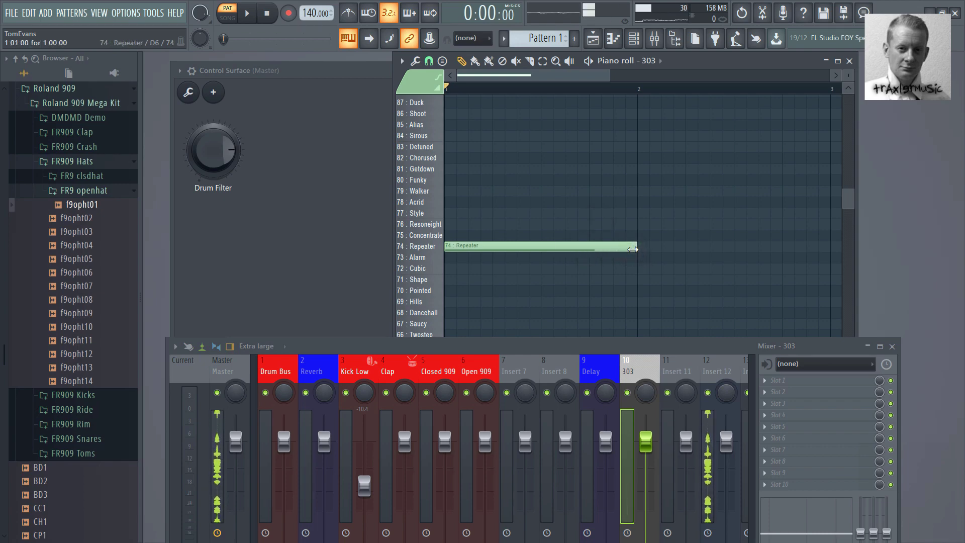
{"action": "left_click_drag", "start_coordinate": [632, 249], "coordinate": [633, 250]}
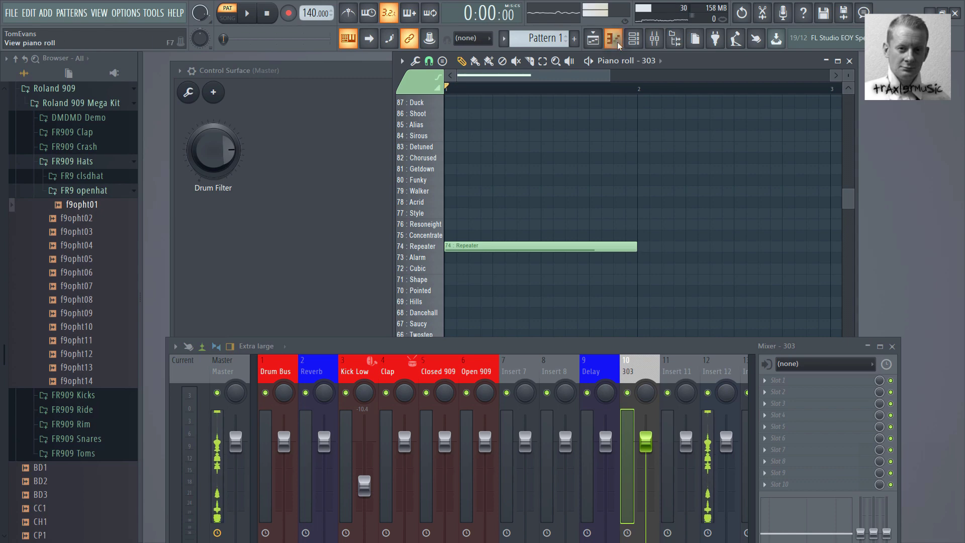
Bring the channel rack forward, close the piano roll, and play Pattern 1 briefly to hear the 303 with the drums.
{"action": "left_click", "coordinate": [633, 38]}
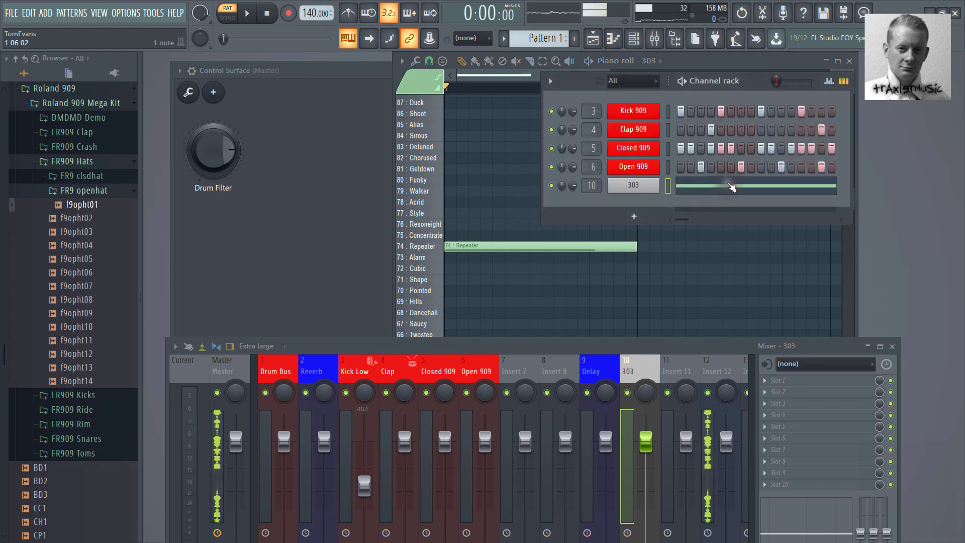
{"action": "left_click", "coordinate": [849, 61]}
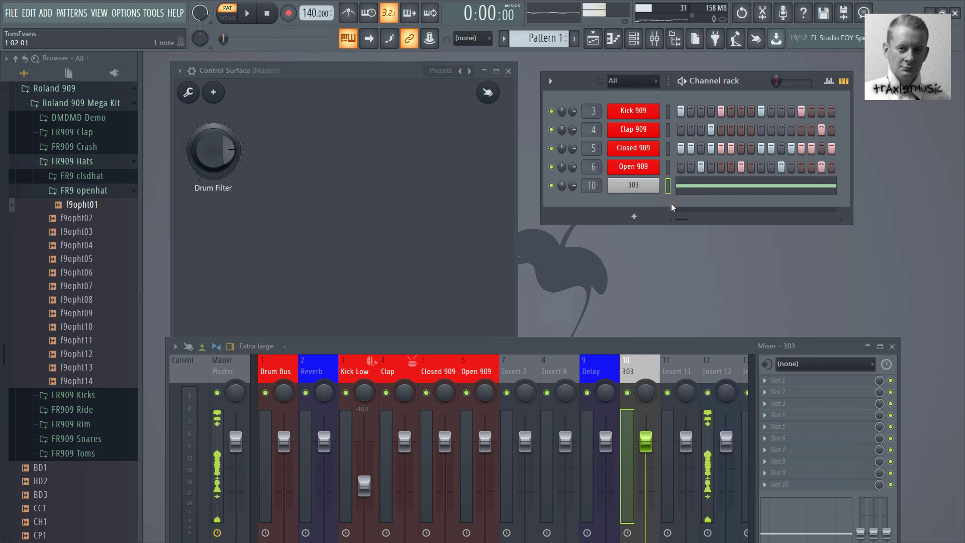
{"action": "key", "text": "space"}
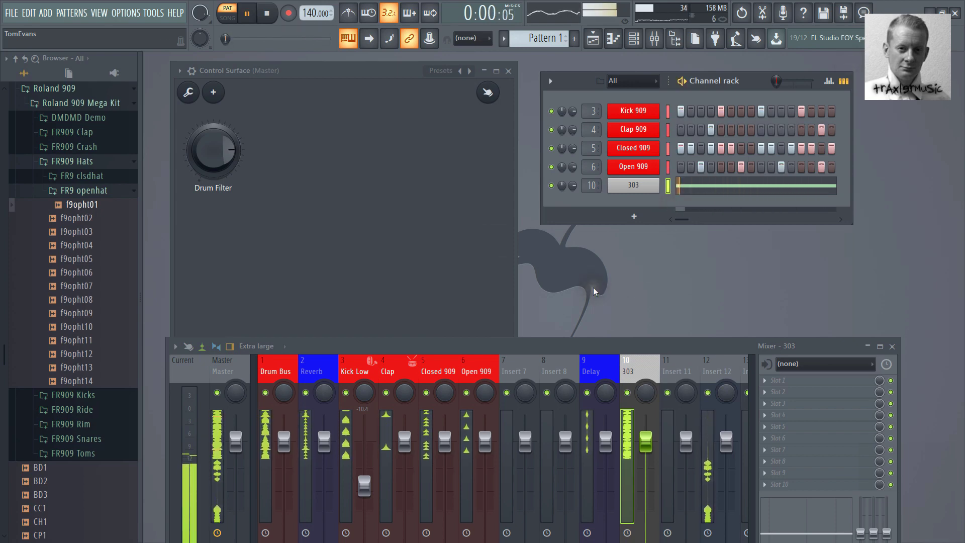
{"action": "key", "text": "space"}
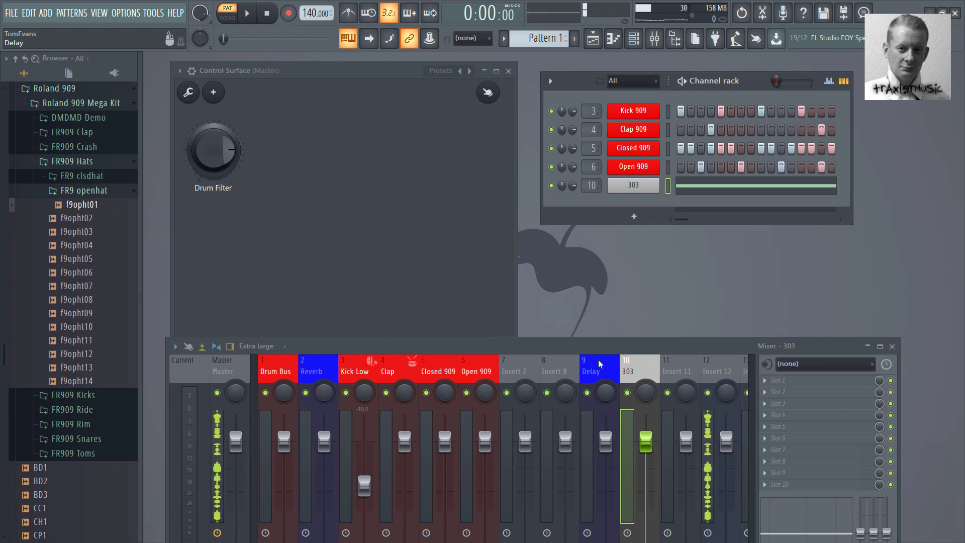
Turn off the reverb in the 303 channel's Transistor Bass and play Pattern 1 briefly to hear the change.
{"action": "left_click", "coordinate": [653, 190]}
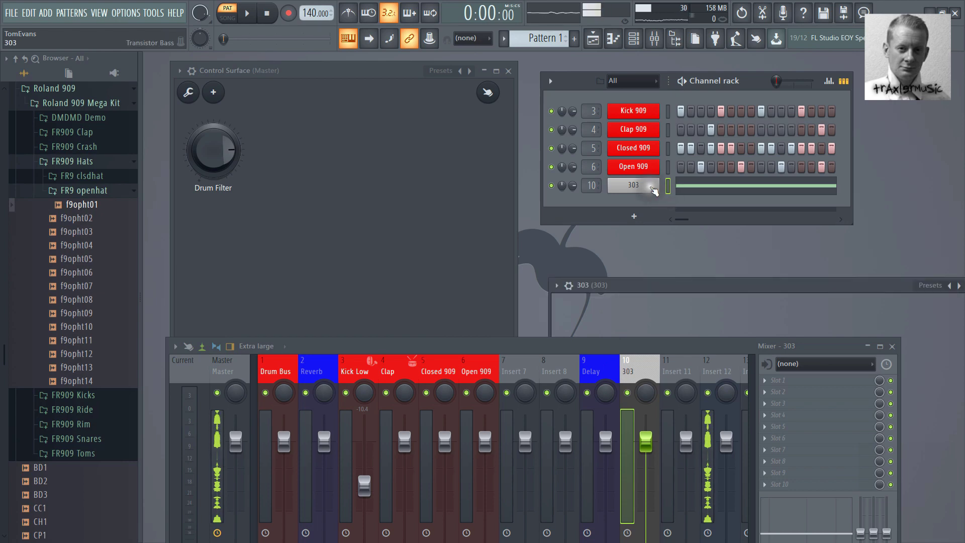
{"action": "left_click_drag", "start_coordinate": [692, 284], "coordinate": [578, 54]}
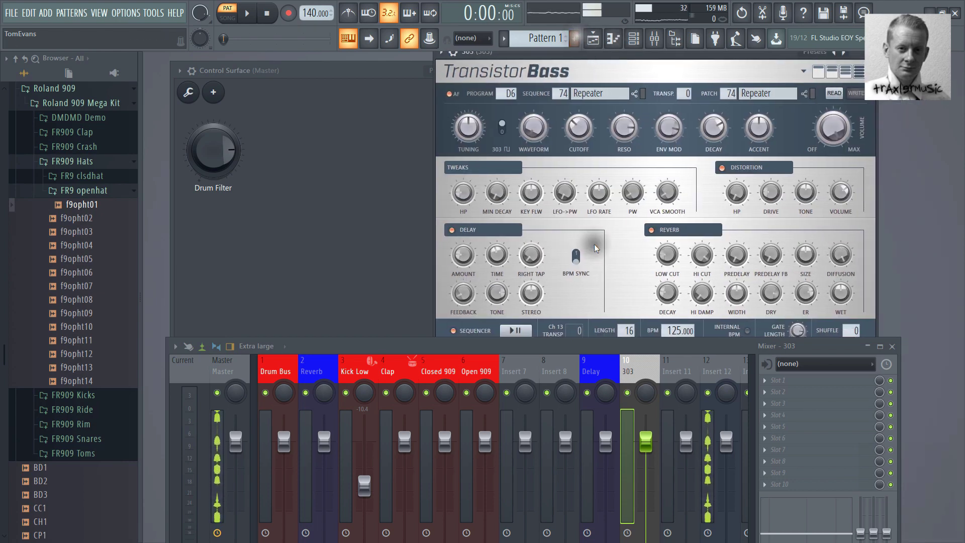
{"action": "left_click_drag", "start_coordinate": [563, 347], "coordinate": [596, 420]}
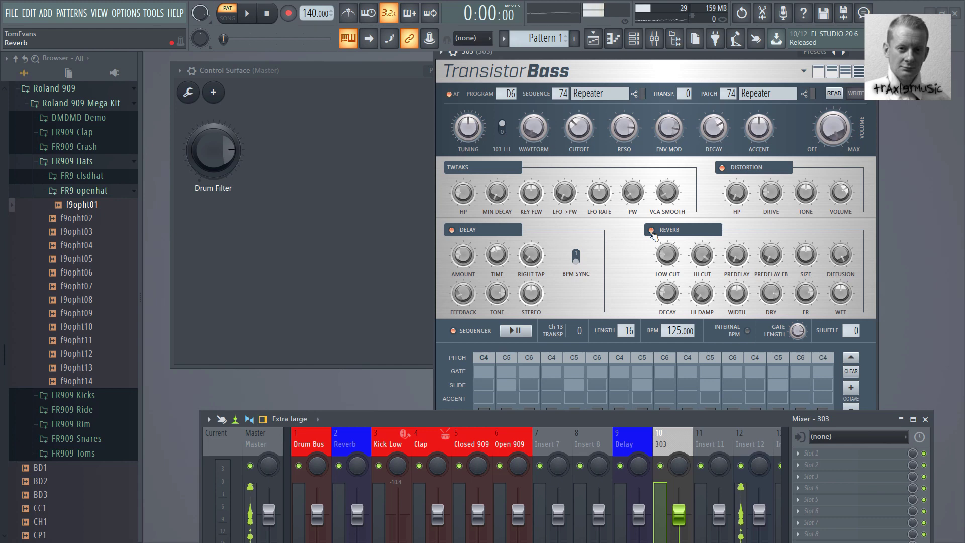
{"action": "left_click", "coordinate": [651, 230]}
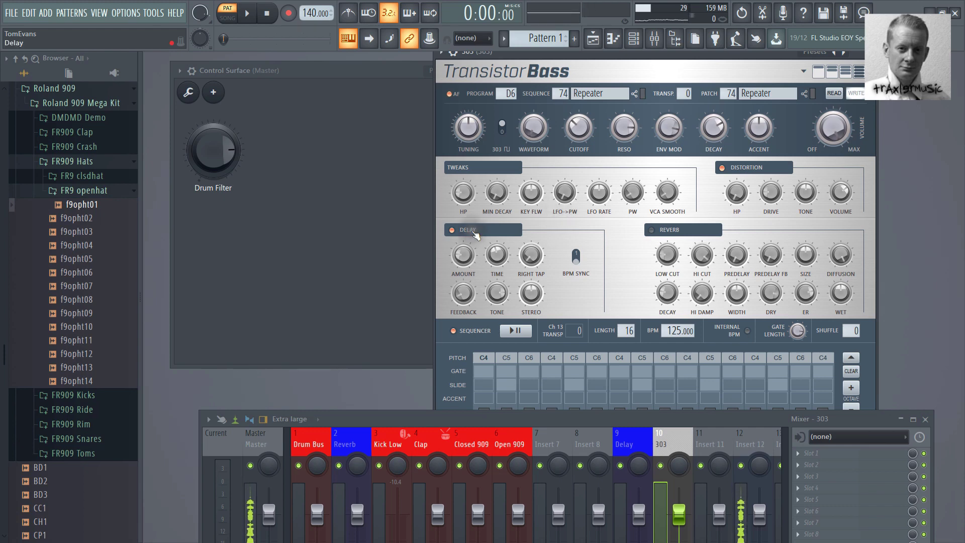
{"action": "key", "text": "space"}
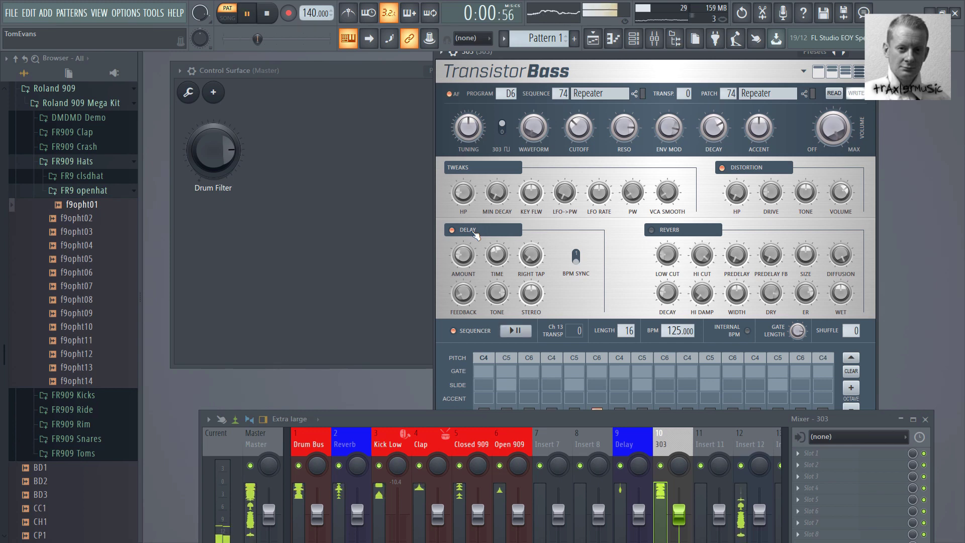
{"action": "key", "text": "space"}
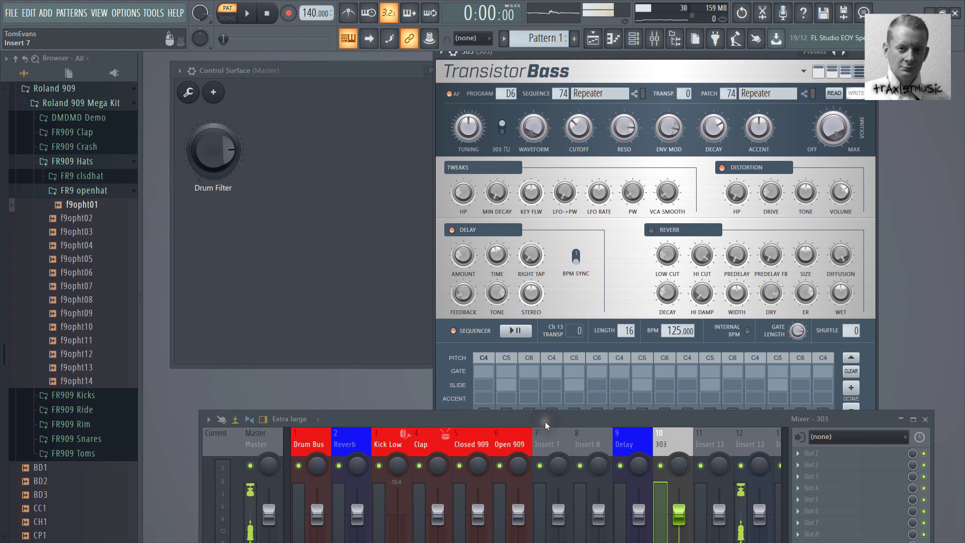
Rename mixer track 11 as Stereo and color it blue like the Reverb and Delay tracks.
{"action": "left_click_drag", "start_coordinate": [546, 419], "coordinate": [491, 235]}
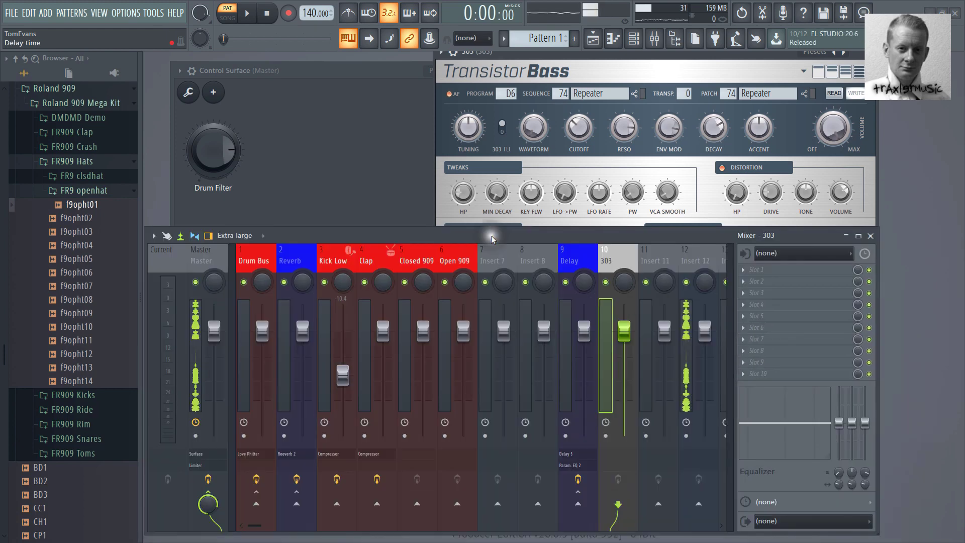
{"action": "left_click", "coordinate": [649, 255]}
{"action": "right_click", "coordinate": [649, 256]}
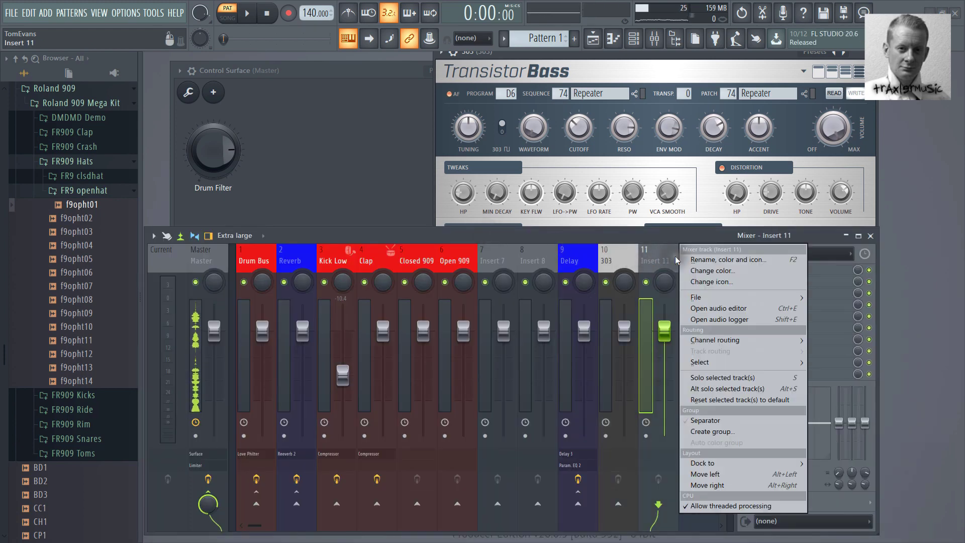
{"action": "left_click", "coordinate": [694, 256]}
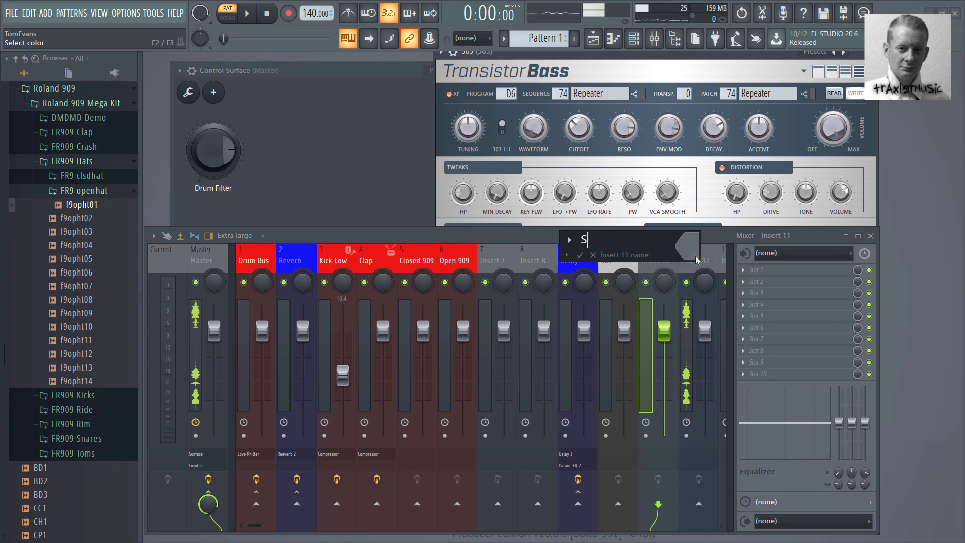
{"action": "type", "text": "Stereo"}
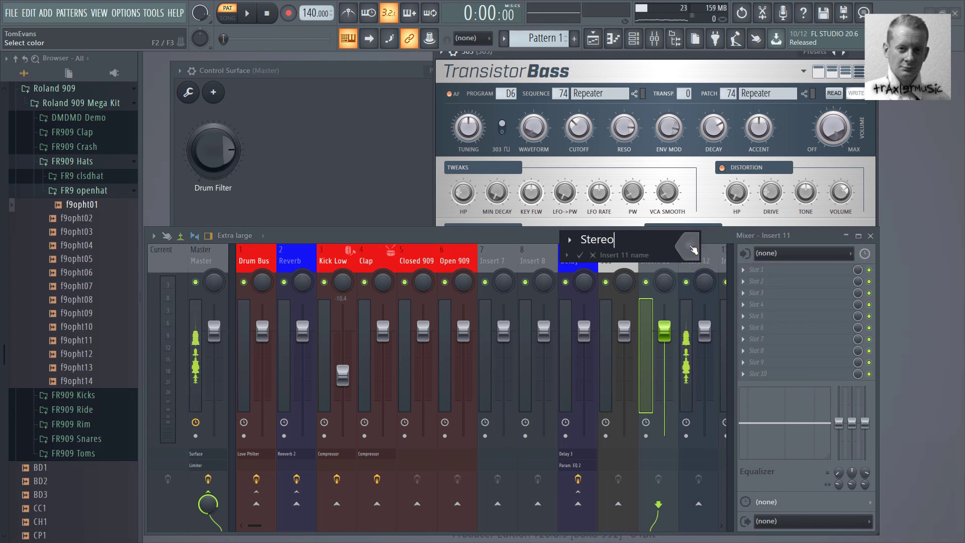
{"action": "left_click", "coordinate": [695, 255]}
{"action": "left_click", "coordinate": [706, 370]}
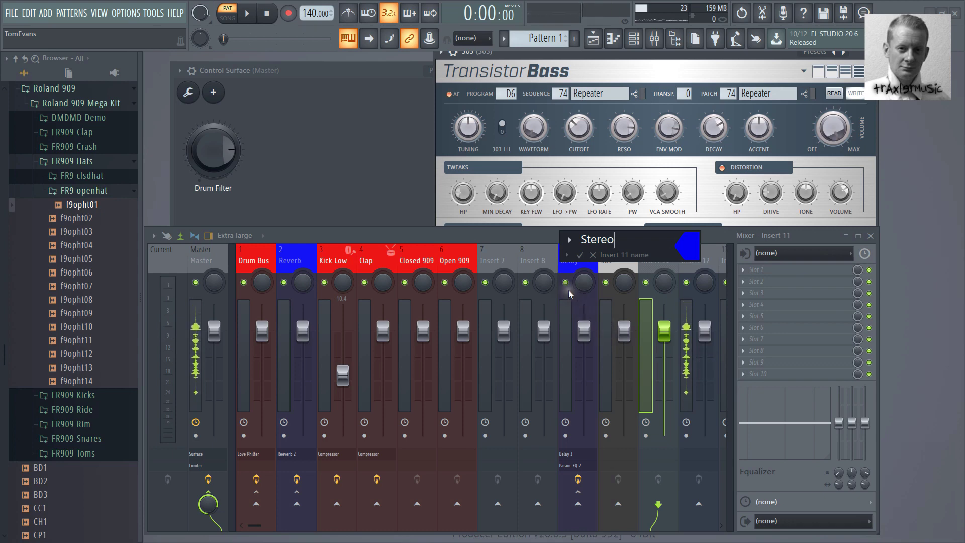
{"action": "key", "text": "Return"}
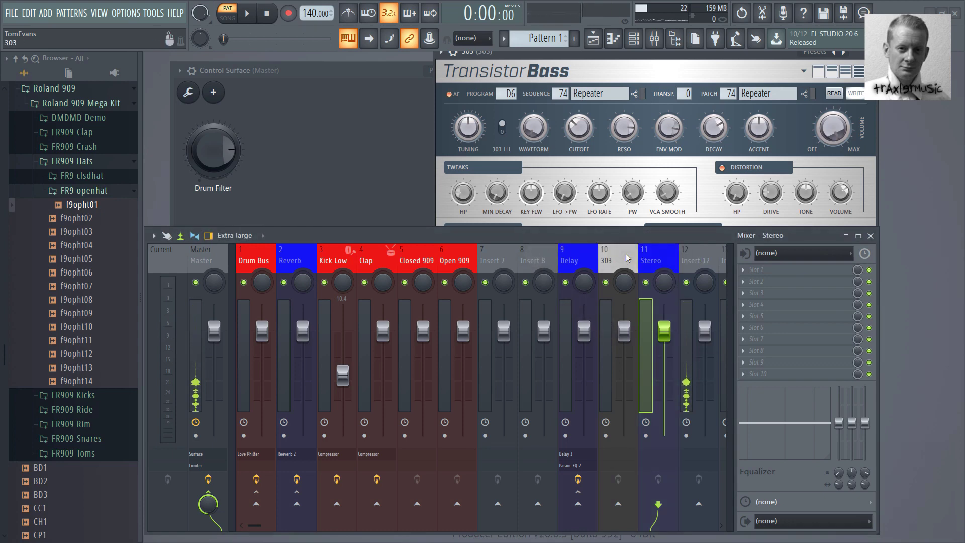
Sidechain the 303 mixer track to the Stereo track.
{"action": "left_click", "coordinate": [616, 250]}
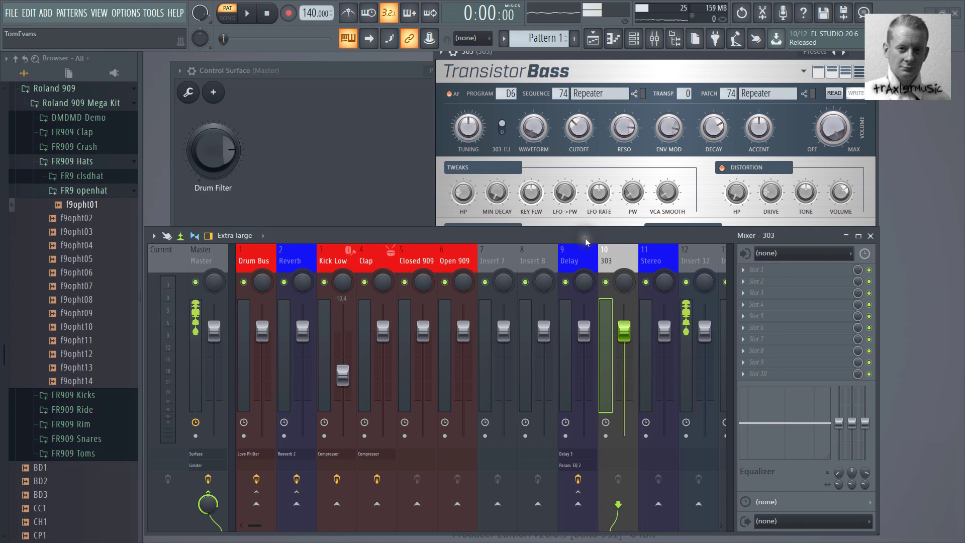
{"action": "left_click_drag", "start_coordinate": [582, 236], "coordinate": [579, 134]}
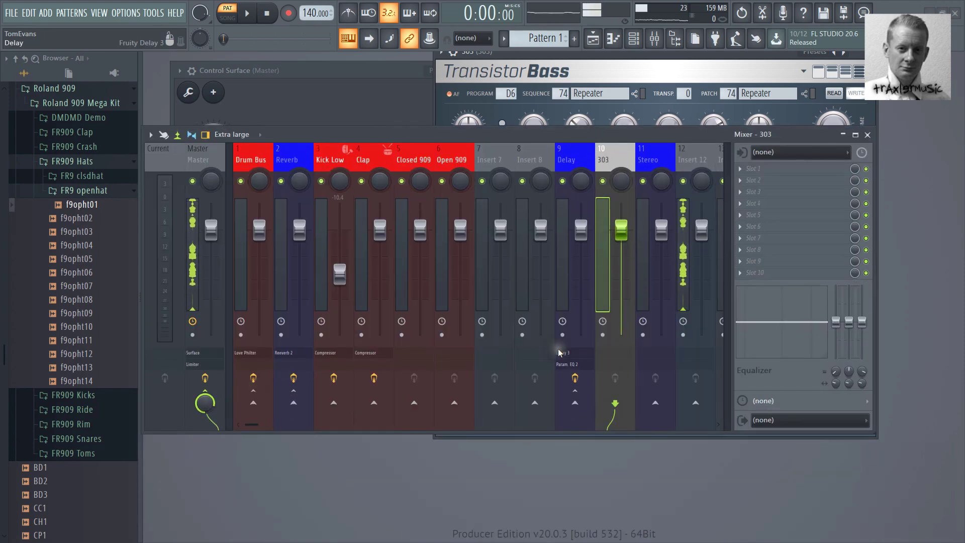
{"action": "right_click", "coordinate": [656, 403]}
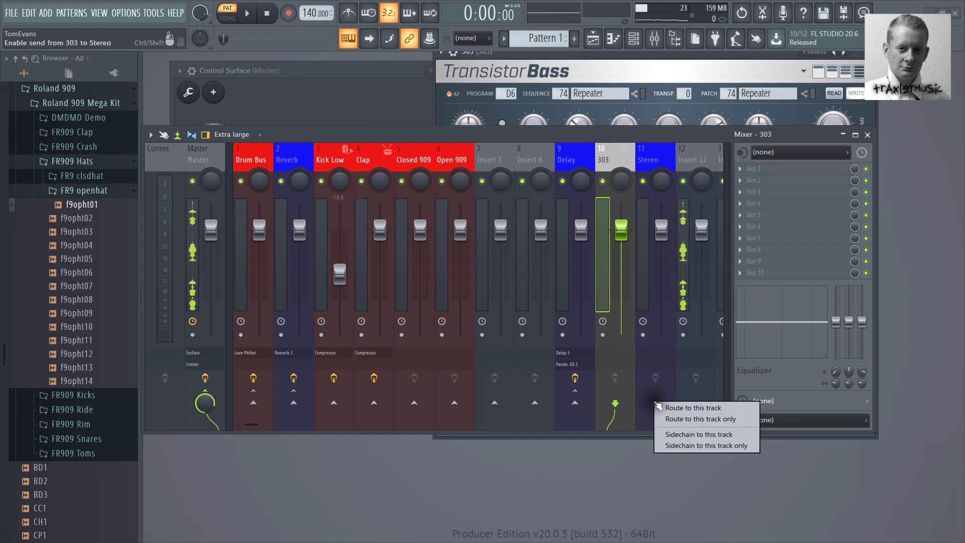
{"action": "left_click", "coordinate": [671, 434]}
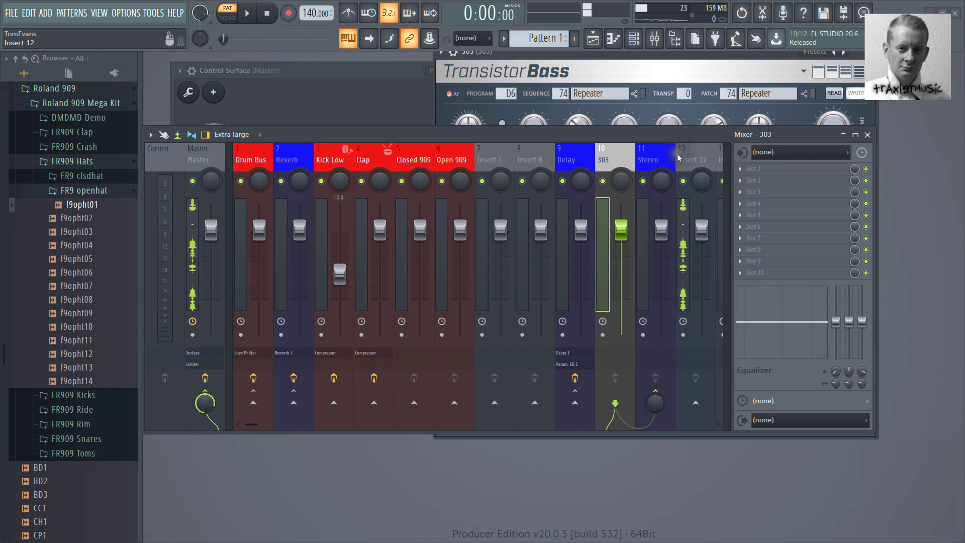
Load Fruity Stereo Shaper in slot 1 of the Stereo track and arrange the windows so the plugin is uncovered.
{"action": "left_click", "coordinate": [655, 154]}
{"action": "left_click", "coordinate": [747, 168]}
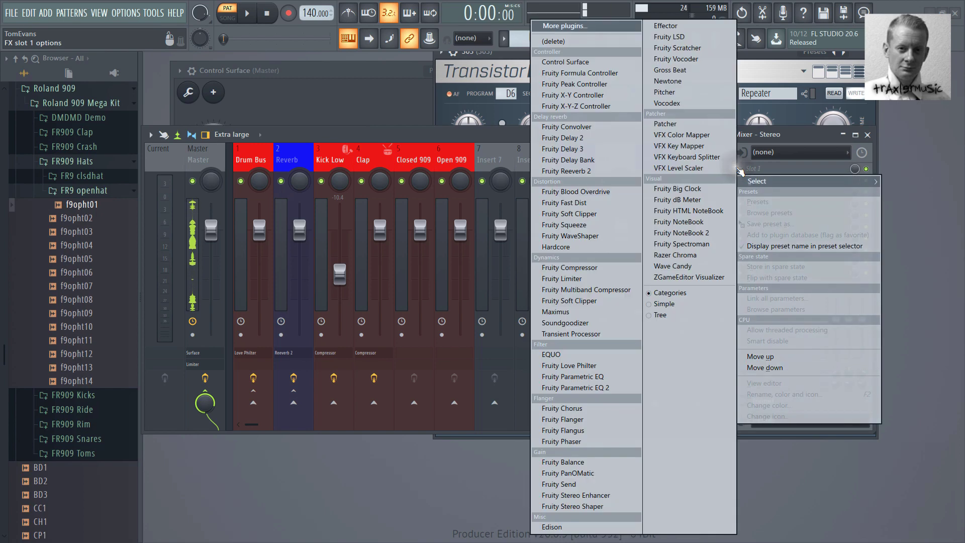
{"action": "left_click", "coordinate": [580, 506]}
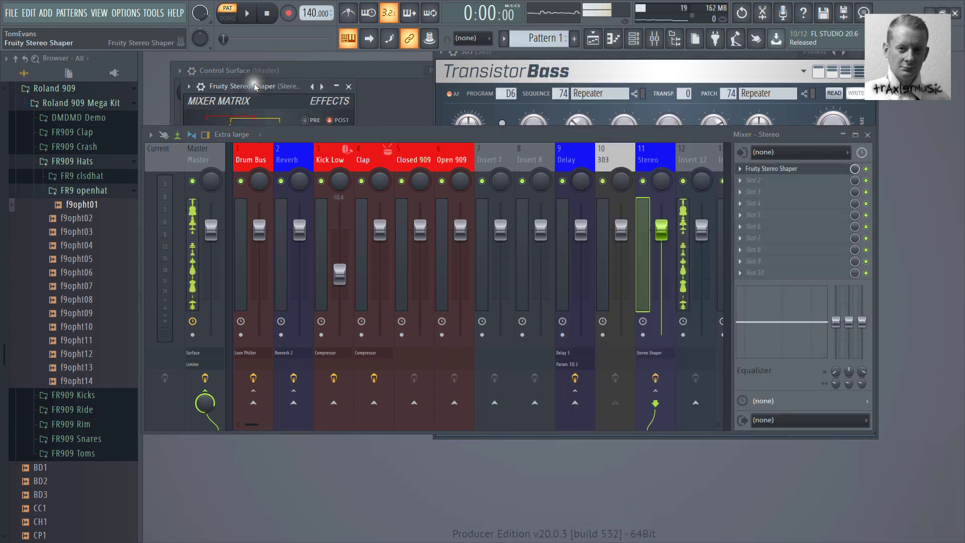
{"action": "left_click_drag", "start_coordinate": [297, 93], "coordinate": [437, 103]}
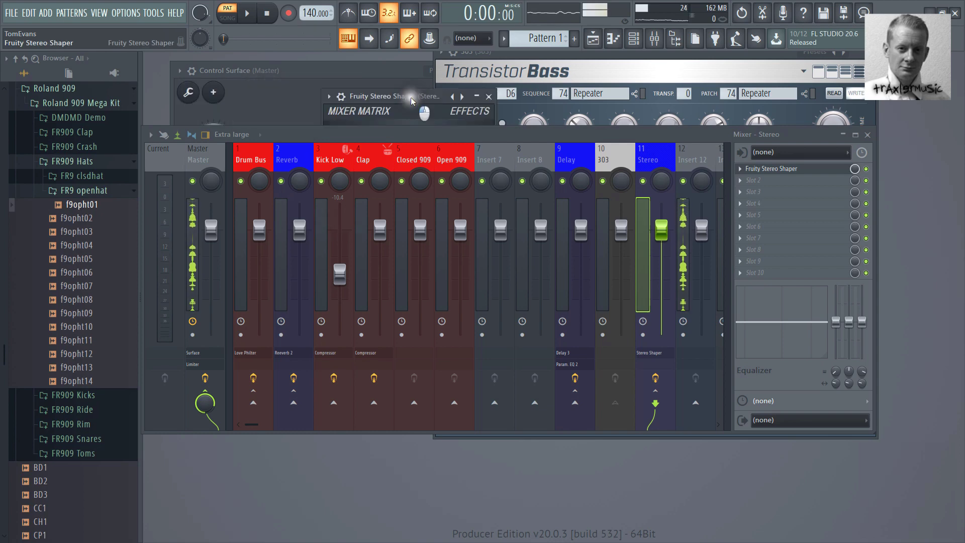
{"action": "left_click_drag", "start_coordinate": [390, 132], "coordinate": [400, 414]}
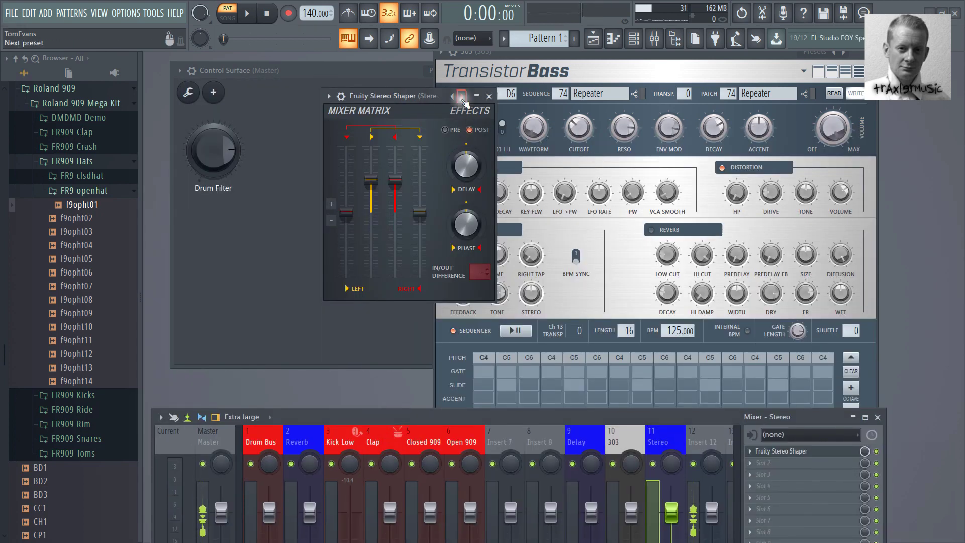
Browse the Fruity Stereo Shaper presets and load the Delay preset.
{"action": "left_click", "coordinate": [461, 96]}
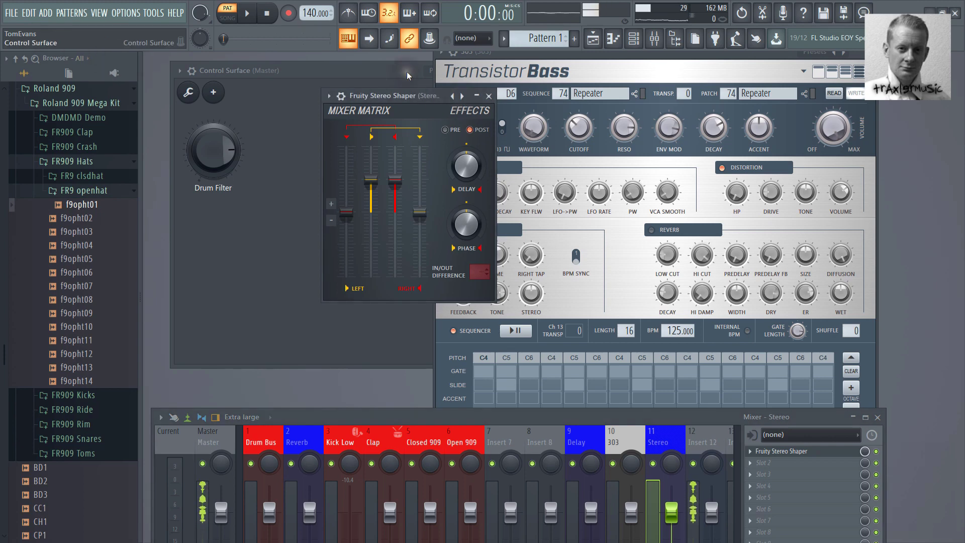
{"action": "left_click", "coordinate": [462, 96]}
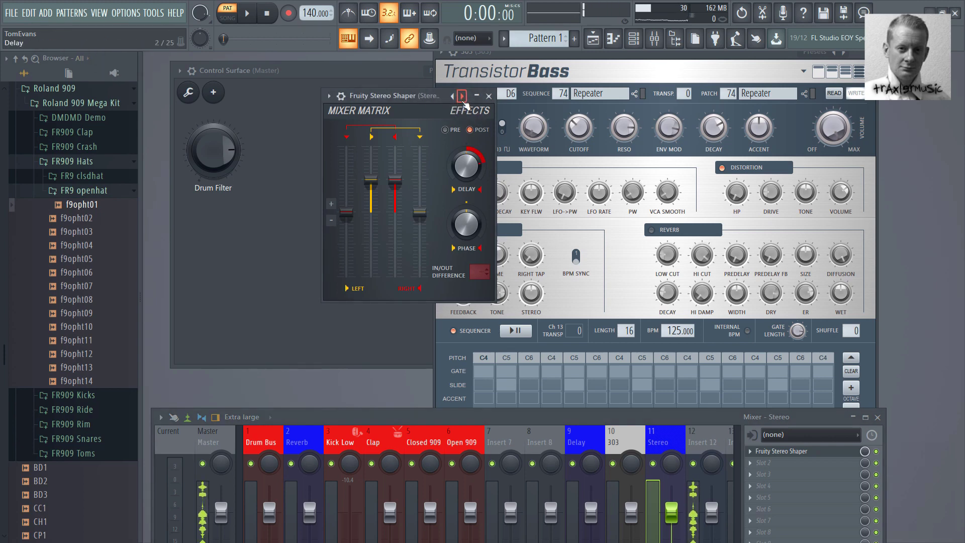
{"action": "left_click", "coordinate": [462, 97]}
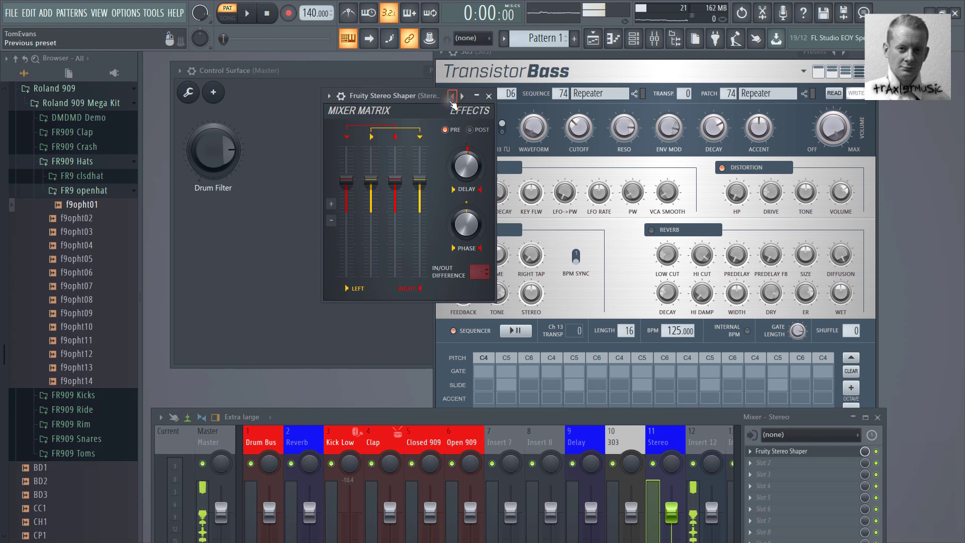
{"action": "left_click", "coordinate": [451, 96]}
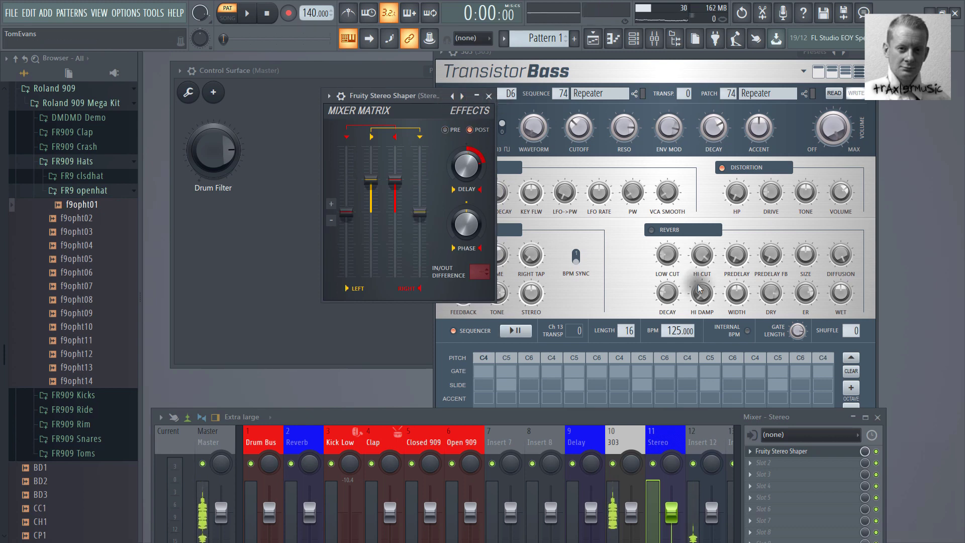
Set the send from the 303 track to the Stereo track to about 75% while auditioning notes.
{"action": "left_click_drag", "start_coordinate": [667, 419], "coordinate": [685, 210]}
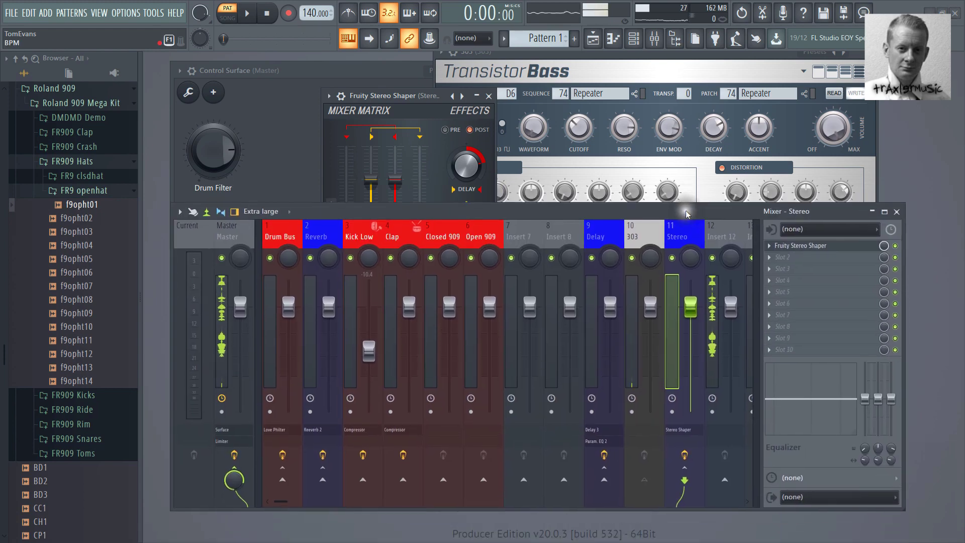
{"action": "left_click", "coordinate": [644, 233]}
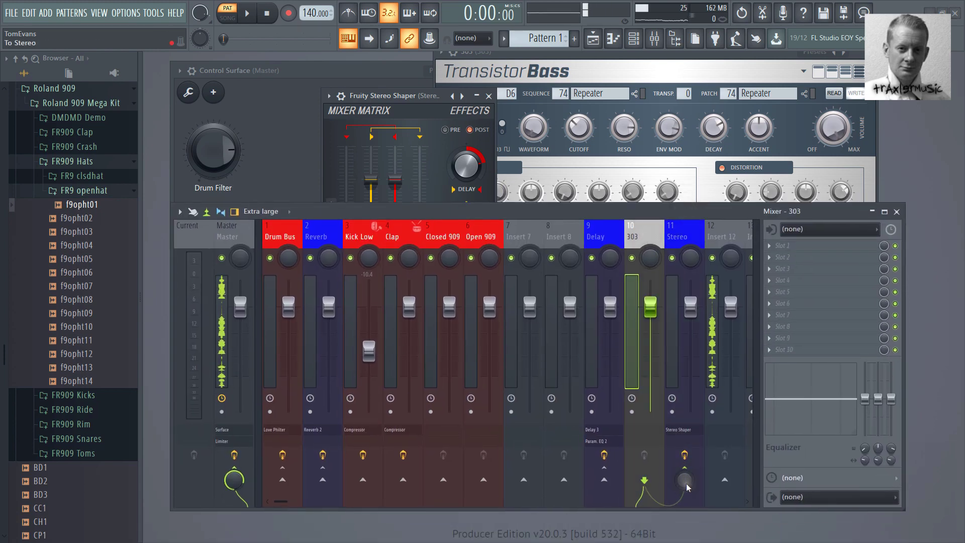
{"action": "left_click_drag", "start_coordinate": [688, 486], "coordinate": [705, 343]}
{"action": "key", "text": "w"}
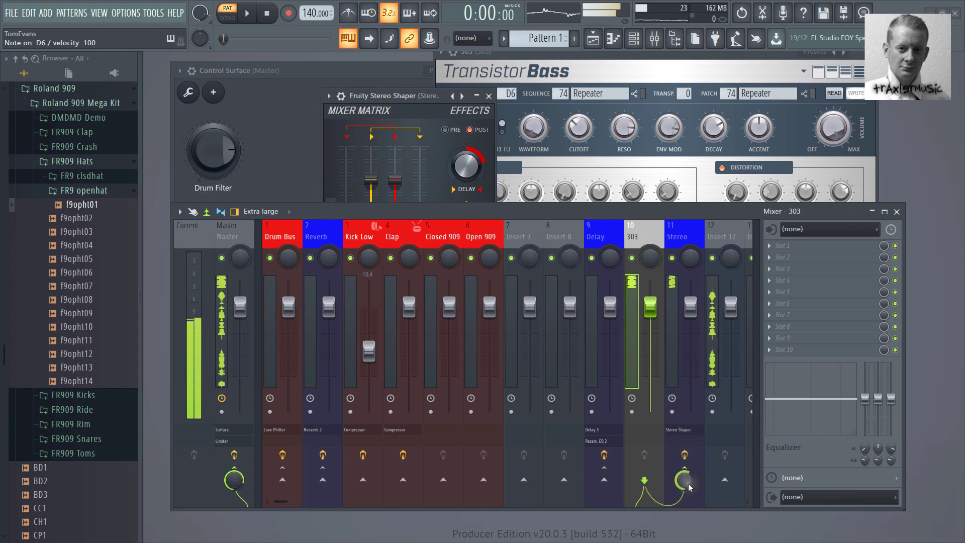
{"action": "left_click_drag", "start_coordinate": [689, 486], "coordinate": [706, 372]}
{"action": "key", "text": "w"}
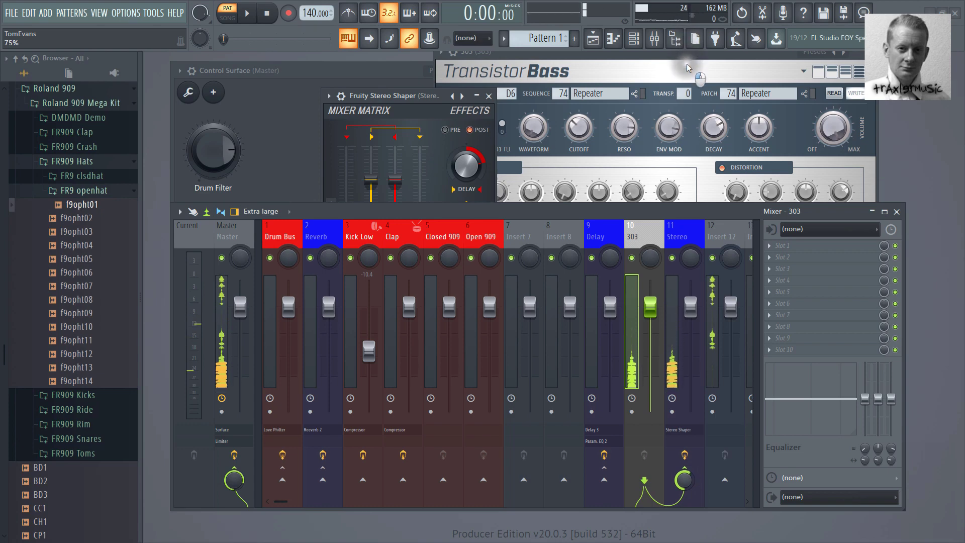
{"action": "key", "text": "w"}
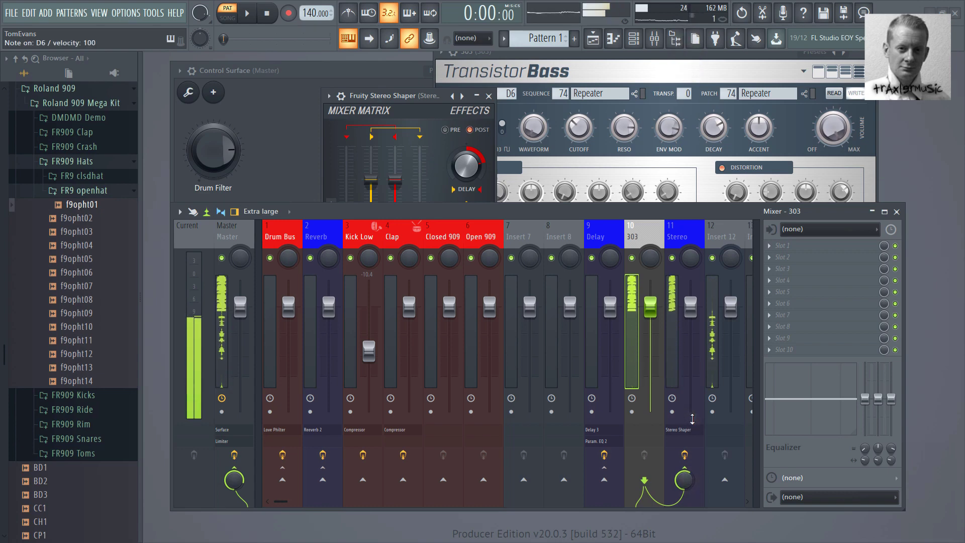
Compare the 303 with and without Fruity Stereo Shaper on the Stereo track, and play Pattern 1 to hear the effect with the drums.
{"action": "left_click", "coordinate": [684, 230]}
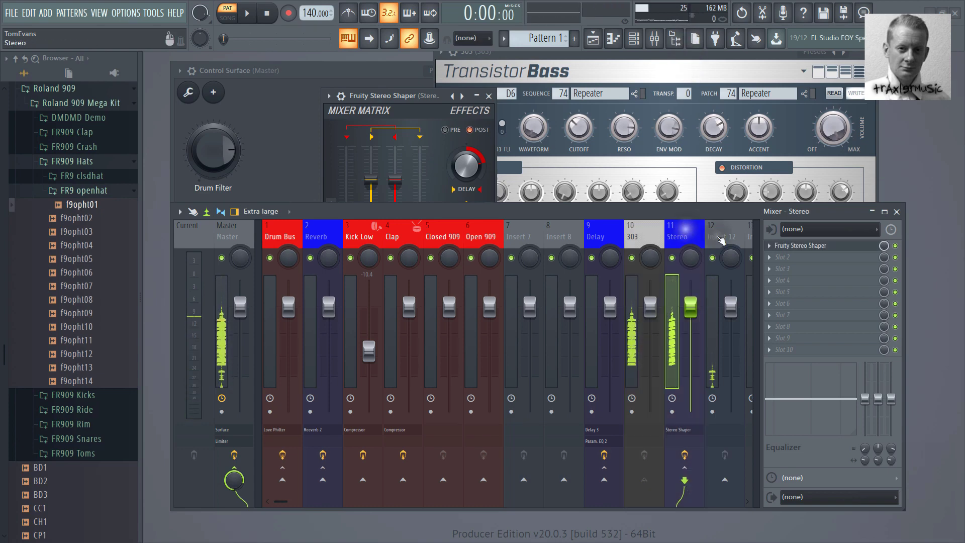
{"action": "left_click", "coordinate": [895, 247]}
{"action": "key", "text": "w"}
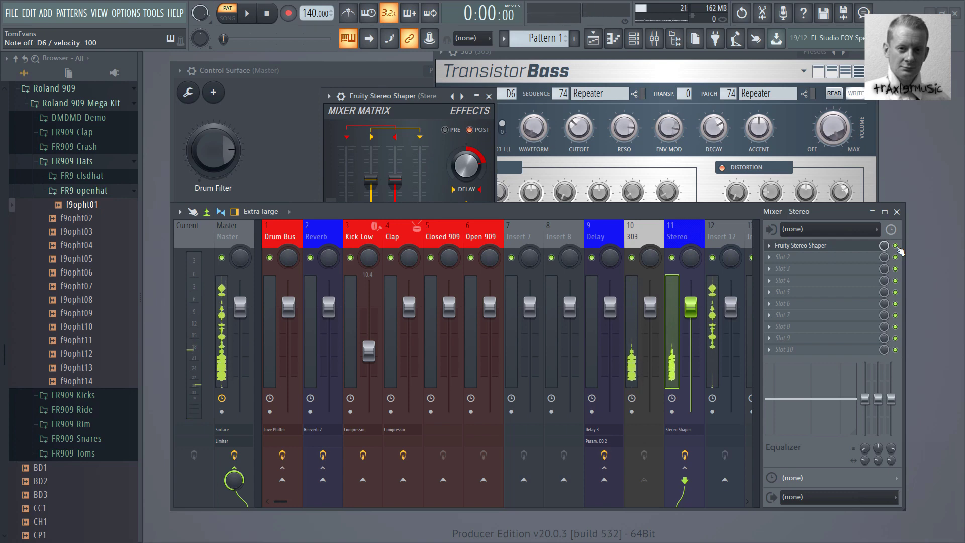
{"action": "key", "text": "space"}
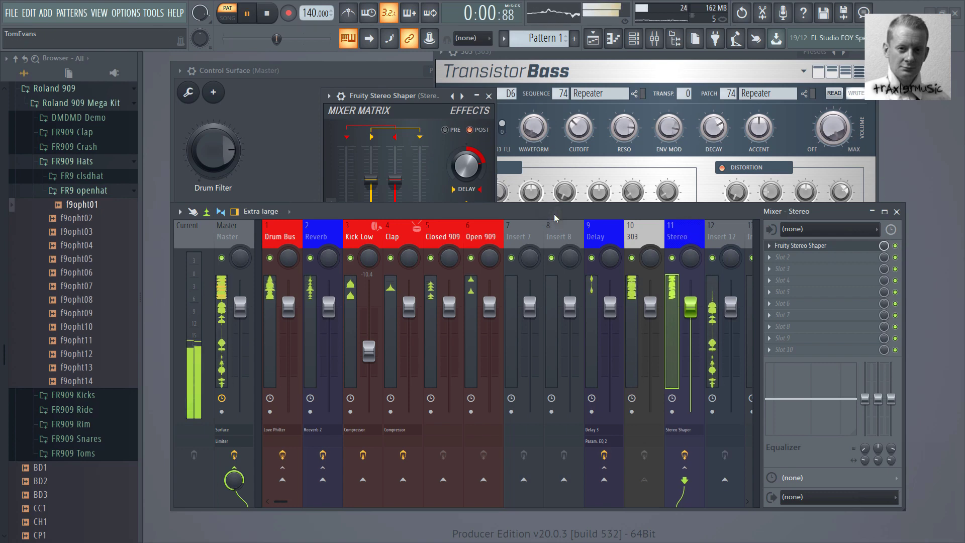
{"action": "key", "text": "space"}
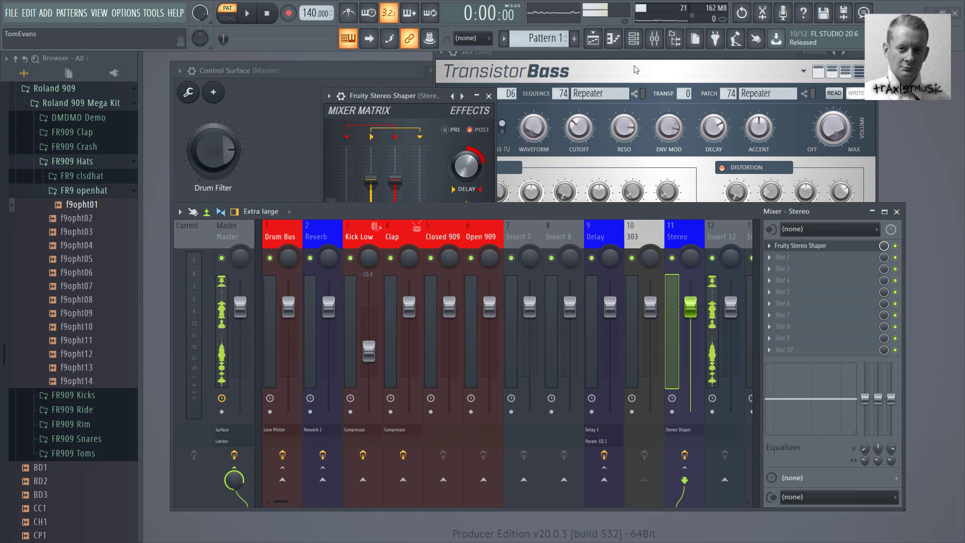
Cut the low shelf level of the 303 track's equalizer to -18.0.
{"action": "left_click", "coordinate": [638, 234]}
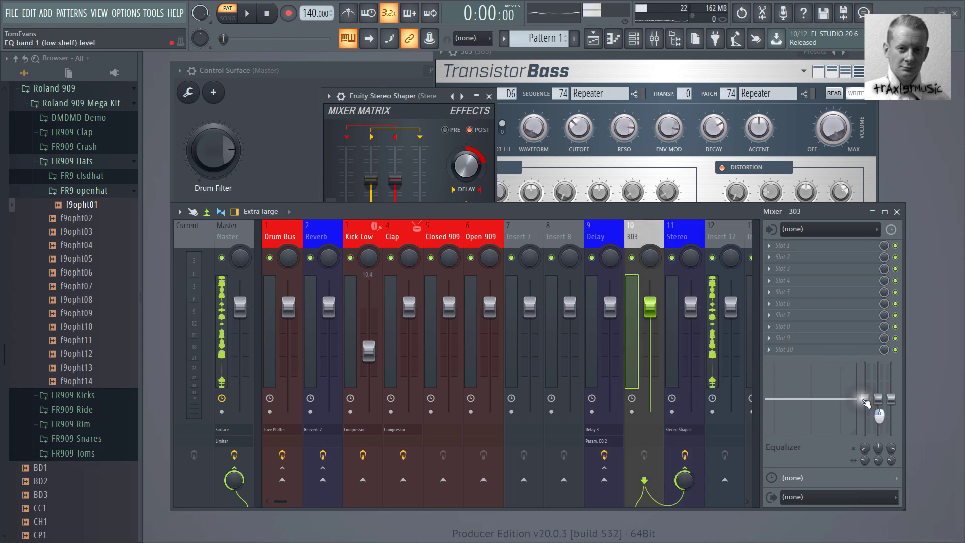
{"action": "left_click_drag", "start_coordinate": [865, 402], "coordinate": [877, 486]}
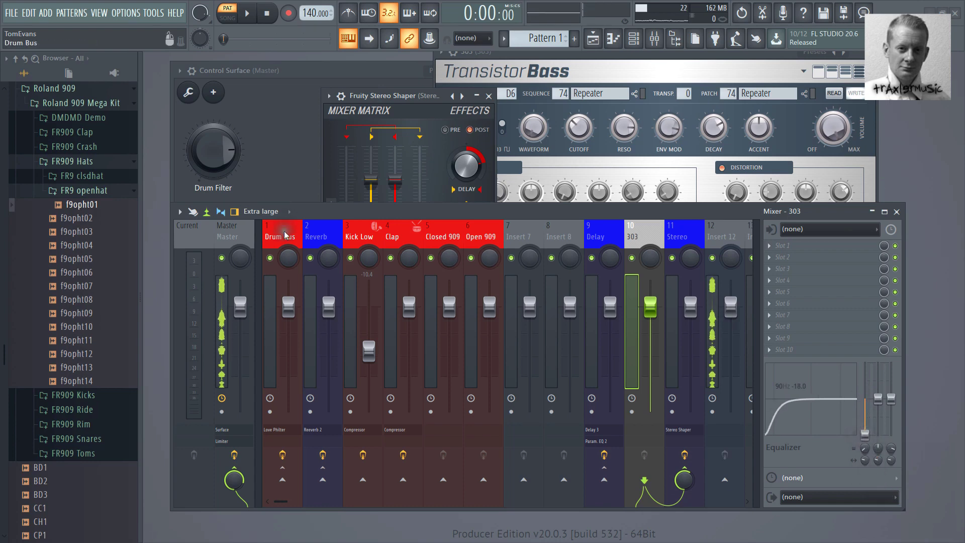
Solo the Kick Low track and unmute the 303 and Stereo tracks alongside it.
{"action": "right_click", "coordinate": [349, 259]}
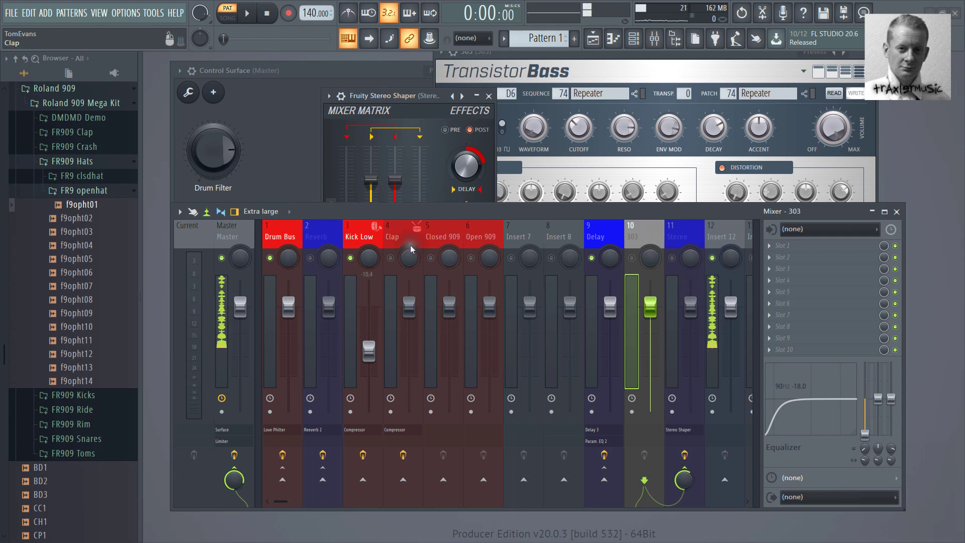
{"action": "left_click", "coordinate": [351, 258]}
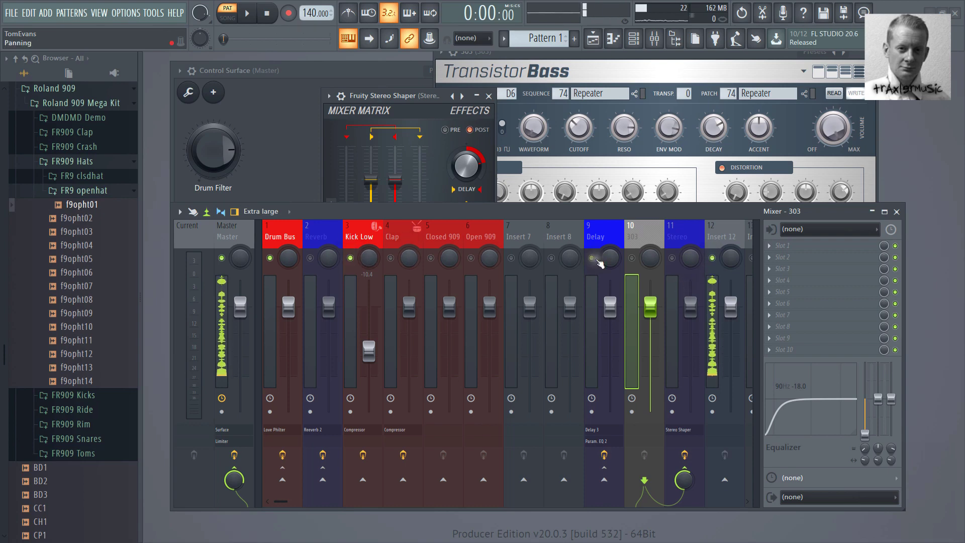
{"action": "left_click", "coordinate": [632, 258]}
{"action": "left_click", "coordinate": [673, 258]}
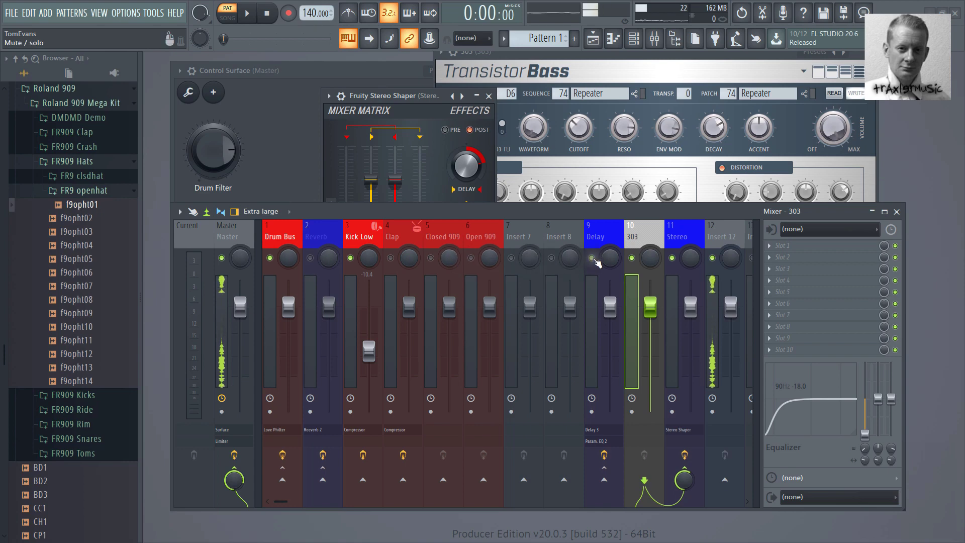
Play Pattern 1 and compare the 303 with its low shelf level reset and cut back to -18.0.
{"action": "key", "text": "space"}
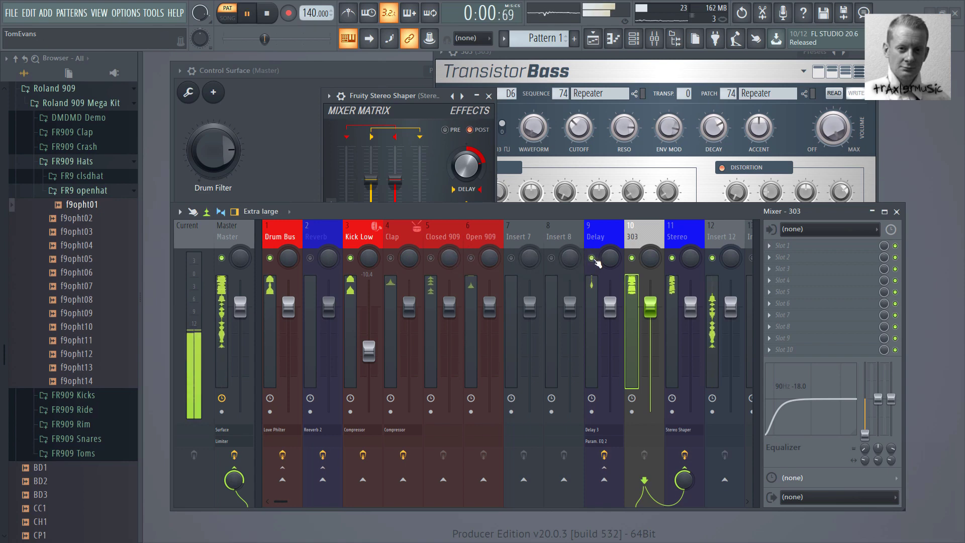
{"action": "right_click", "coordinate": [867, 433]}
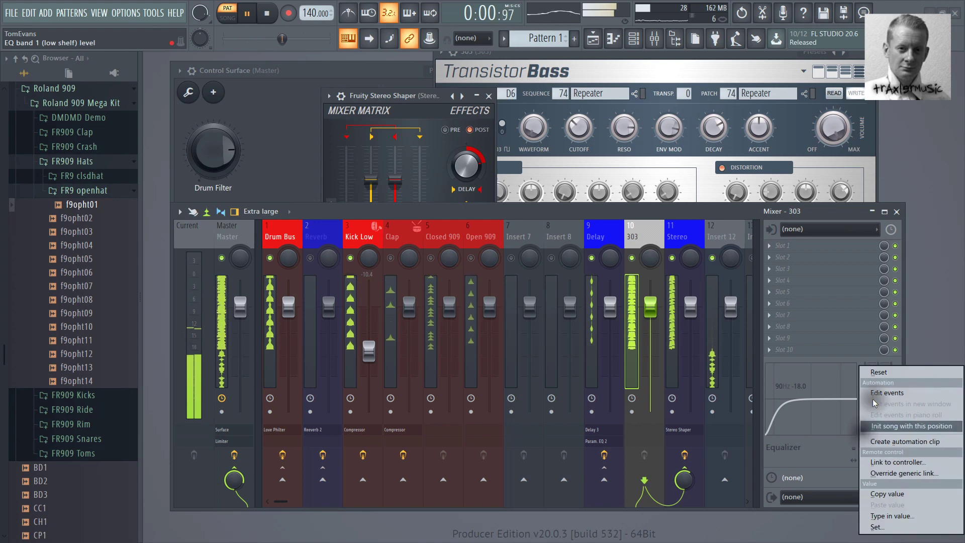
{"action": "left_click", "coordinate": [880, 376]}
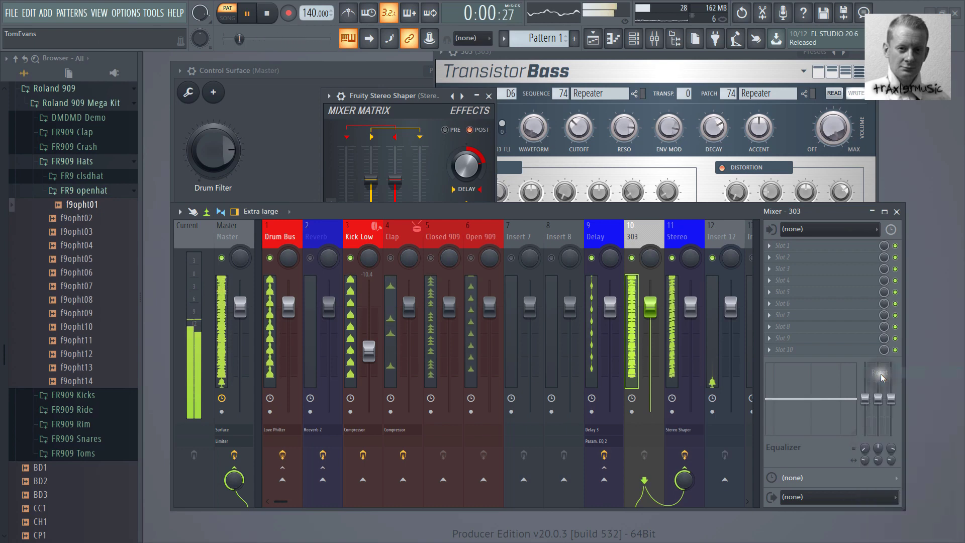
{"action": "right_click", "coordinate": [866, 400]}
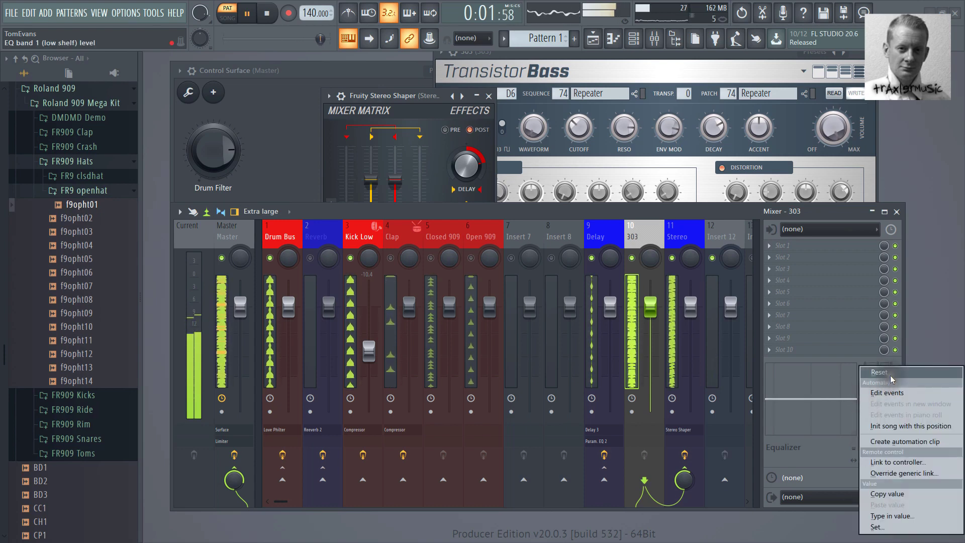
{"action": "left_click", "coordinate": [828, 381]}
{"action": "left_click_drag", "start_coordinate": [863, 398], "coordinate": [864, 438]}
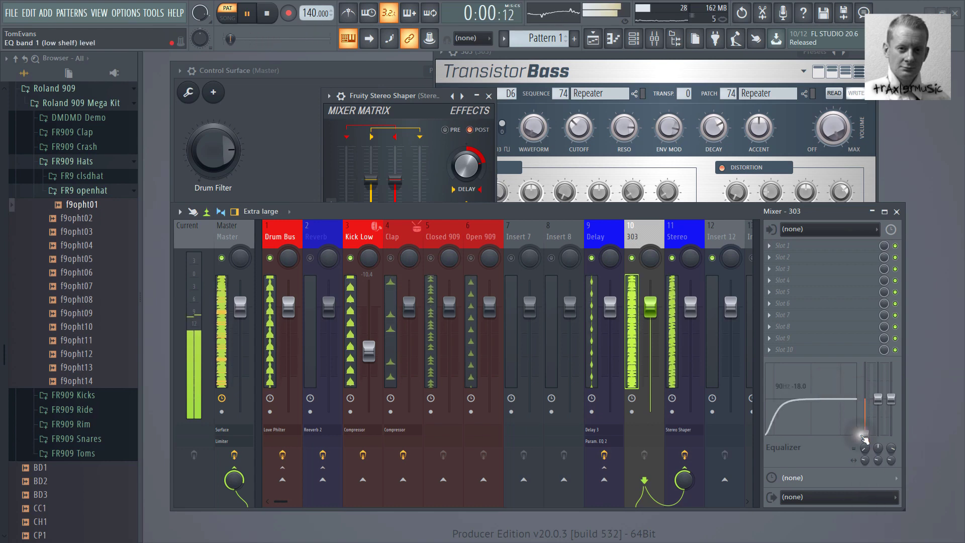
{"action": "key", "text": "space"}
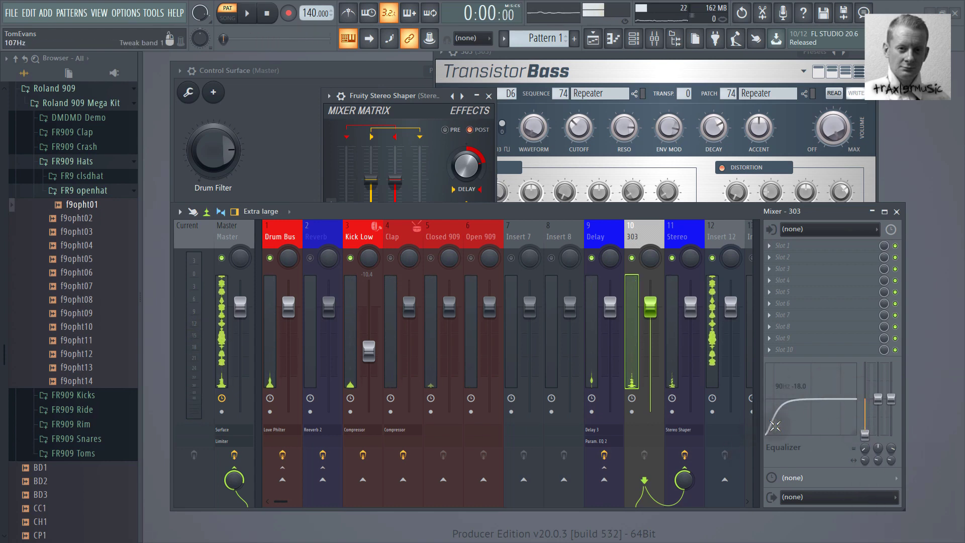
Play Pattern 1 and set the low shelf frequency of the 303 track's equalizer to 150 Hz.
{"action": "mouse_move", "coordinate": [865, 442]}
{"action": "left_mouse_down"}
{"action": "mouse_move", "coordinate": [865, 372]}
{"action": "mouse_move", "coordinate": [867, 451]}
{"action": "left_mouse_up"}
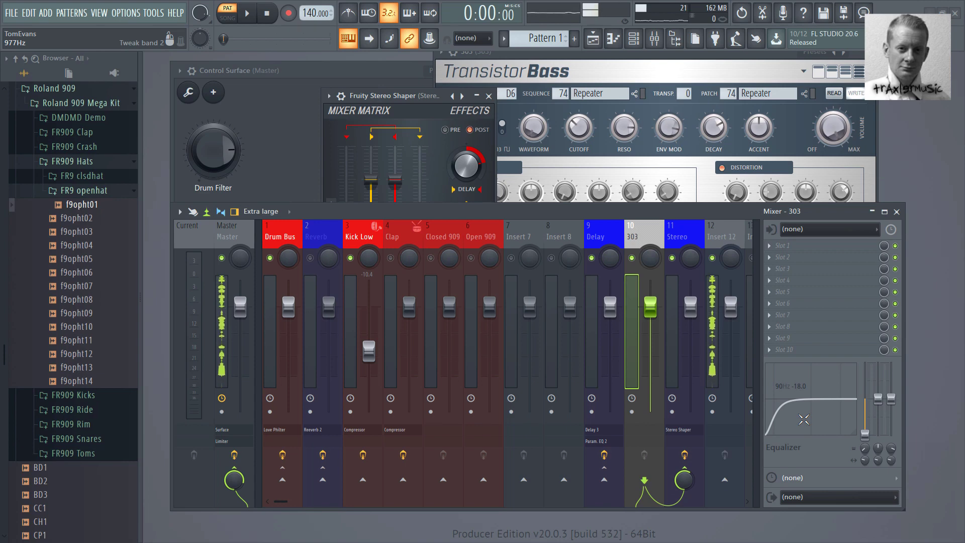
{"action": "key", "text": "space"}
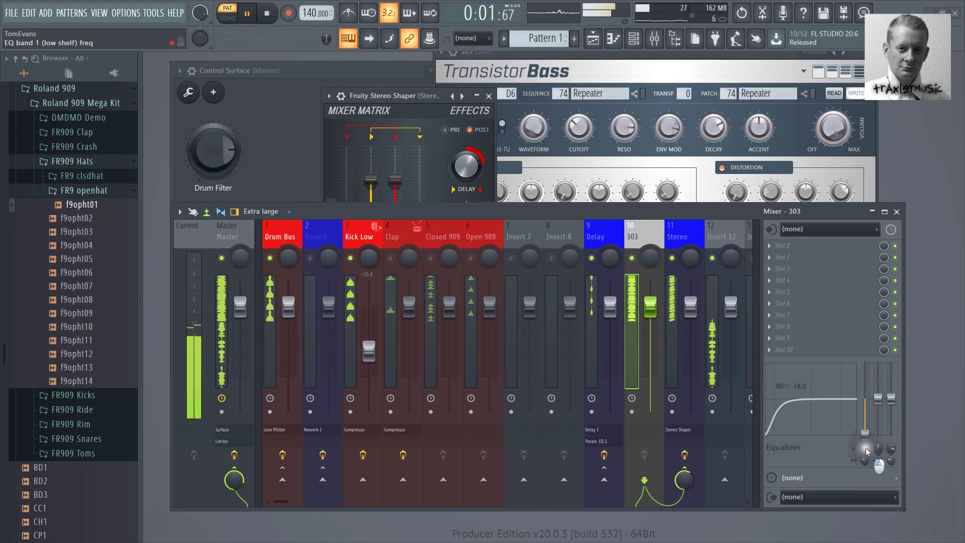
{"action": "scroll", "coordinate": [866, 451], "scroll_direction": "up", "scroll_amount": 3}
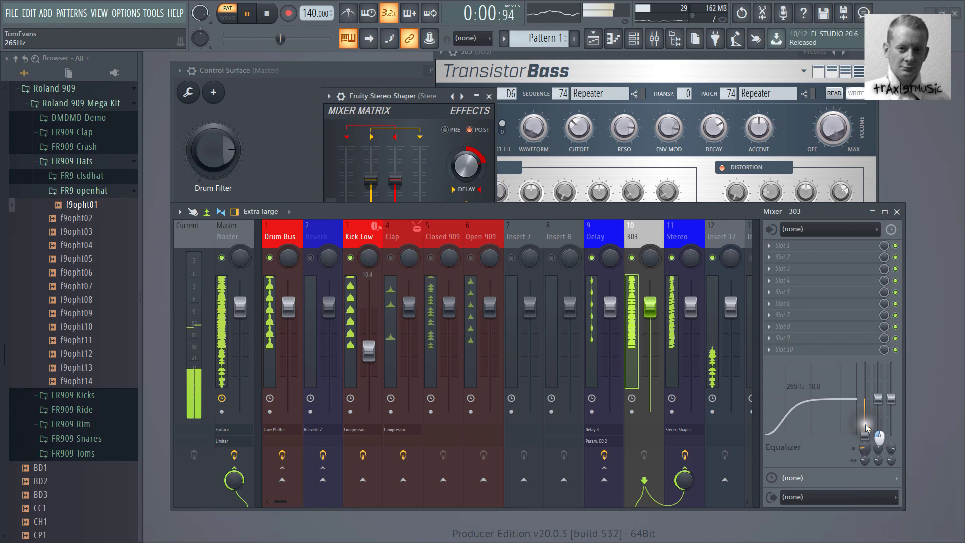
{"action": "right_click", "coordinate": [866, 453]}
{"action": "left_click", "coordinate": [894, 374]}
{"action": "key", "text": "space"}
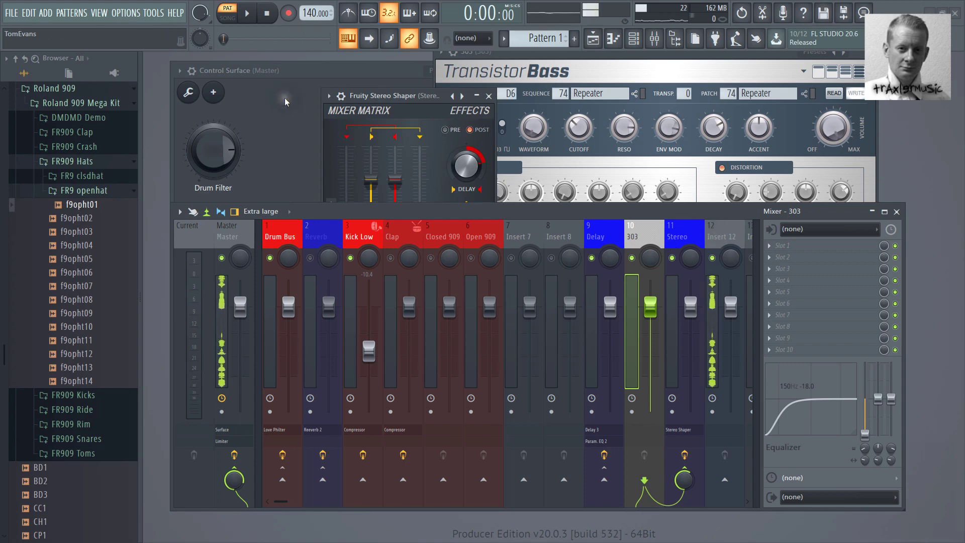
Add a Roland TB03 style knob to the Master's Control Surface and enlarge it to 2.0x.
{"action": "left_click", "coordinate": [291, 76]}
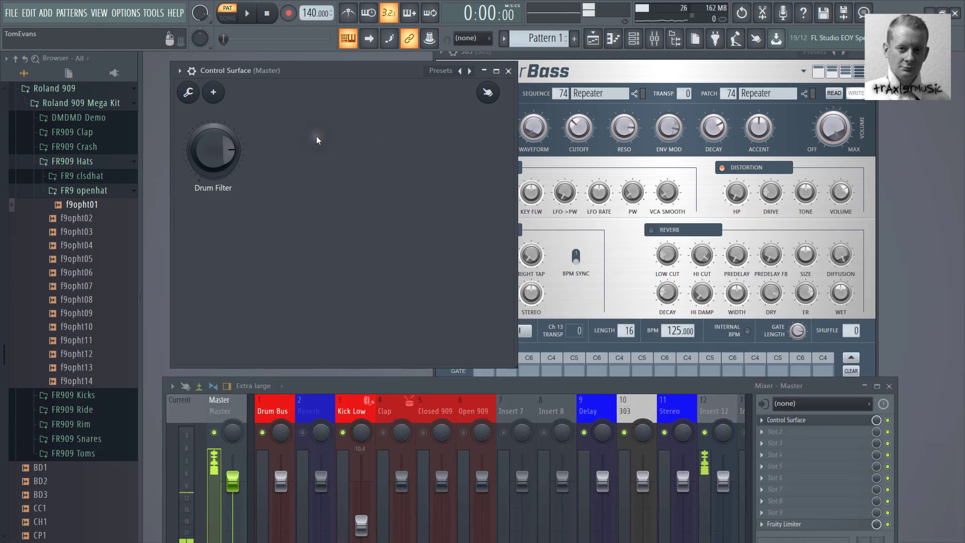
{"action": "right_click", "coordinate": [317, 139]}
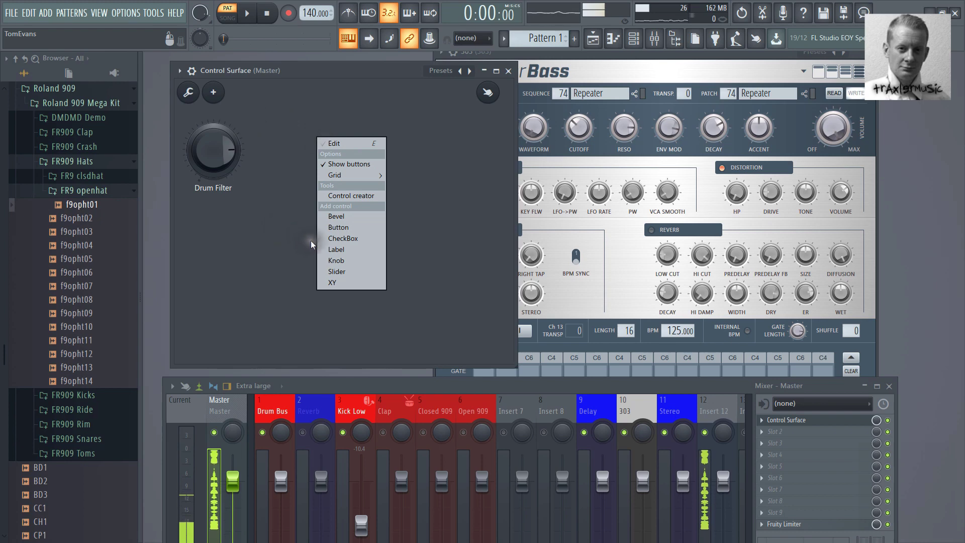
{"action": "left_click", "coordinate": [335, 260]}
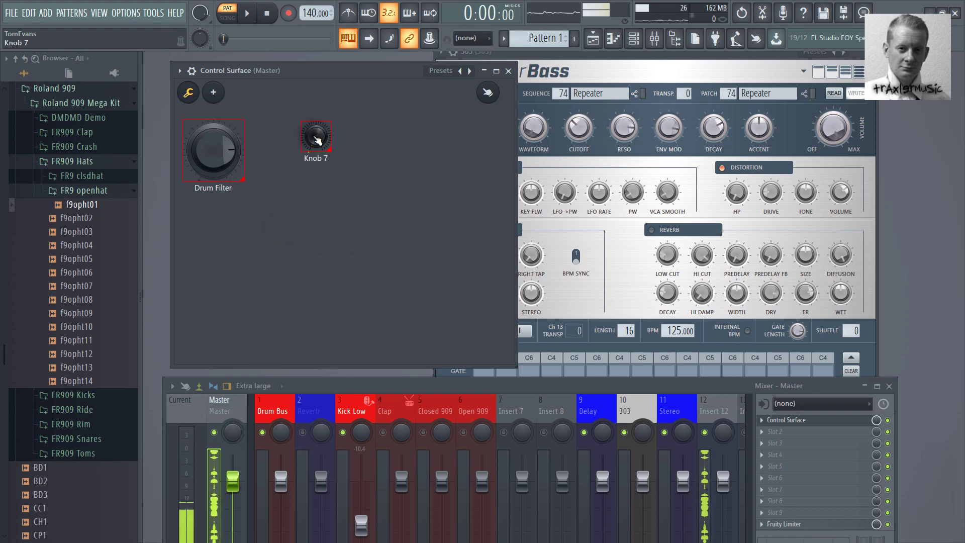
{"action": "right_click", "coordinate": [316, 140]}
{"action": "mouse_move", "coordinate": [372, 165]}
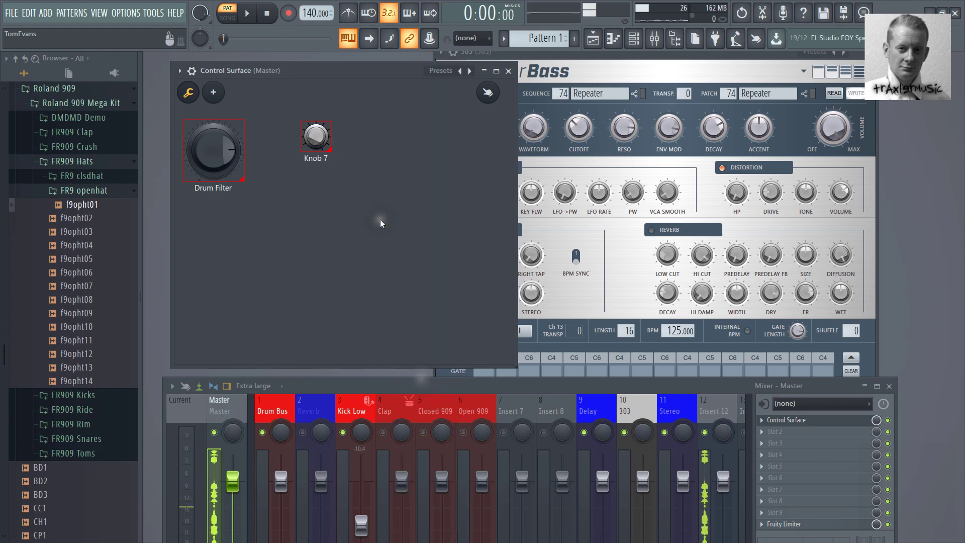
{"action": "right_click", "coordinate": [320, 140]}
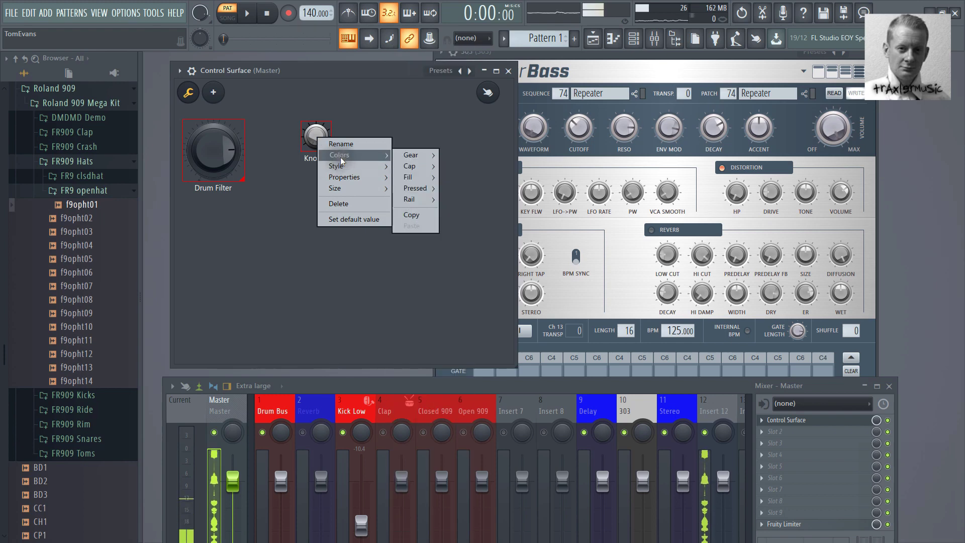
{"action": "mouse_move", "coordinate": [359, 181]}
{"action": "left_click", "coordinate": [422, 220]}
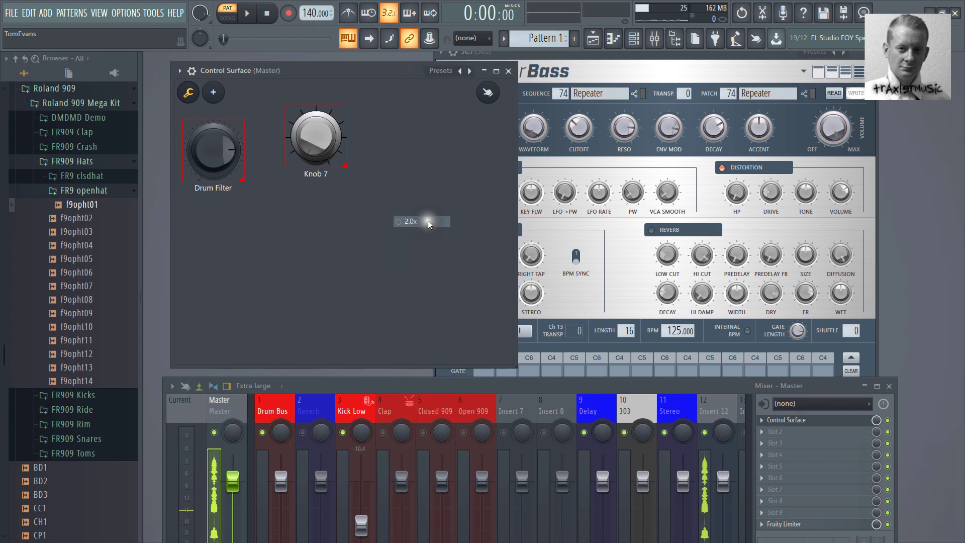
Place the new knob beside Drum Filter and rename it "303 Cut".
{"action": "left_click_drag", "start_coordinate": [321, 142], "coordinate": [290, 155]}
{"action": "right_click", "coordinate": [289, 156]}
{"action": "left_click", "coordinate": [297, 159]}
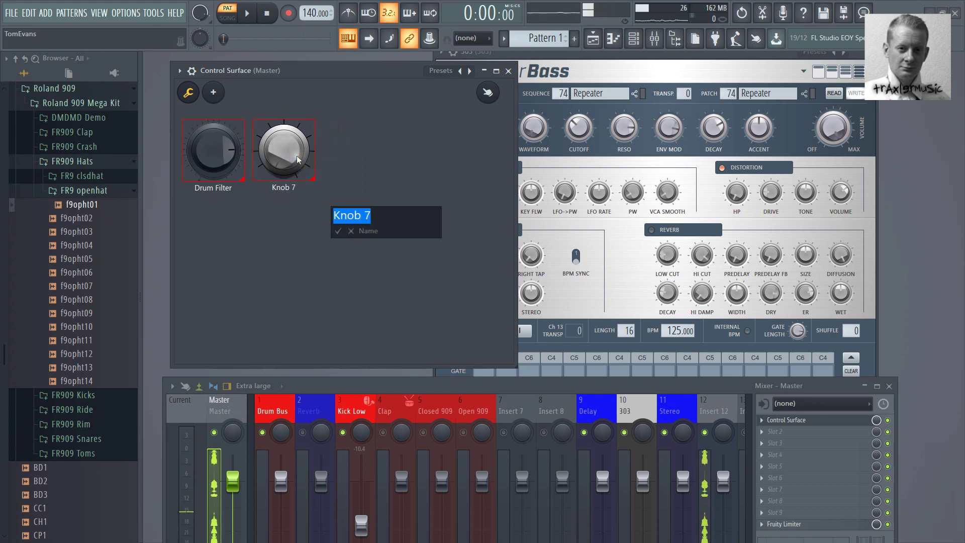
{"action": "type", "text": "303"}
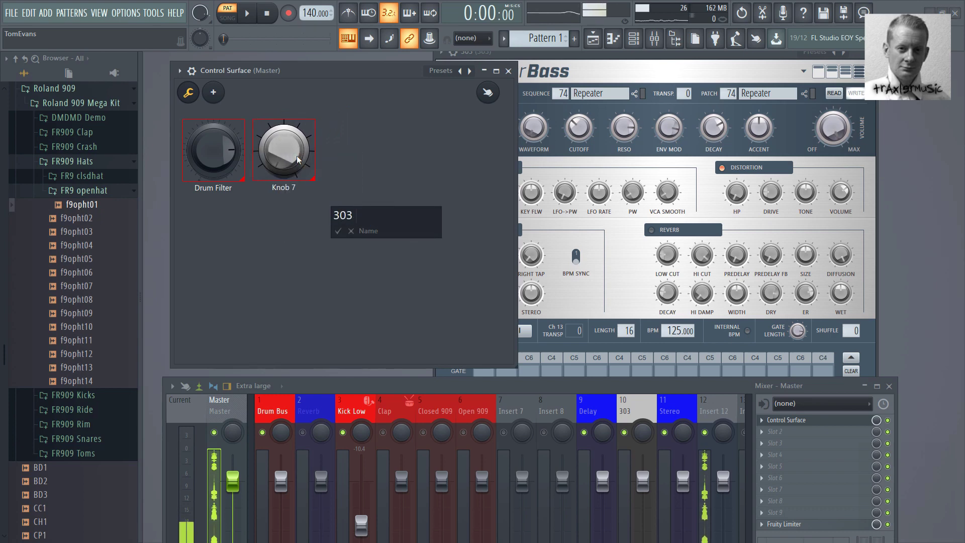
{"action": "type", "text": " Cut"}
{"action": "key", "text": "Return"}
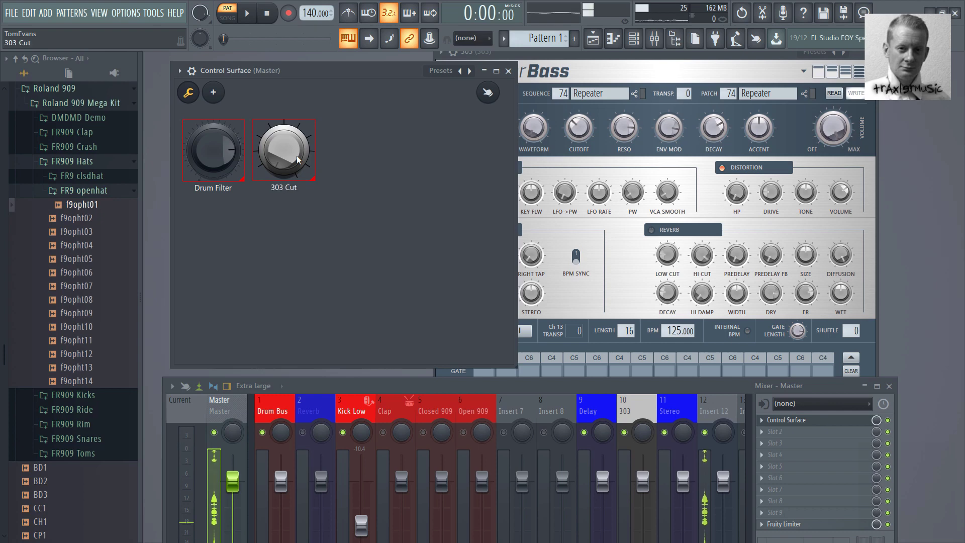
Add a second Roland TB03 style knob to the Control Surface and enlarge it to match 303 Cut.
{"action": "right_click", "coordinate": [359, 161]}
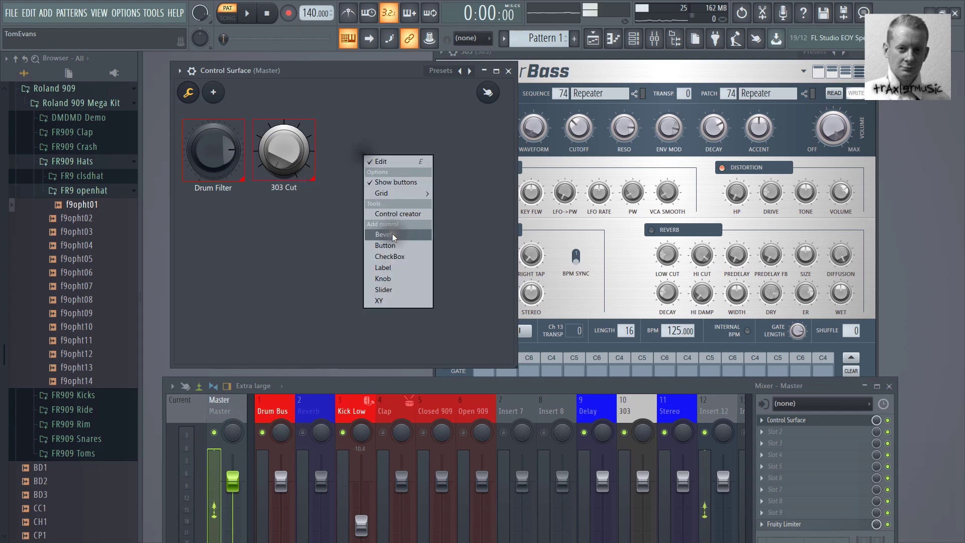
{"action": "left_click", "coordinate": [379, 278]}
{"action": "right_click", "coordinate": [370, 157]}
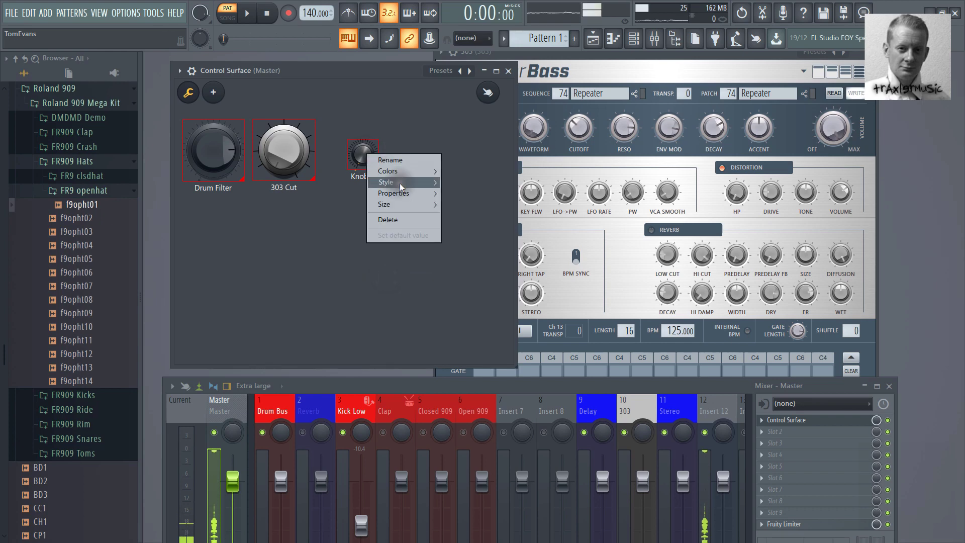
{"action": "mouse_move", "coordinate": [387, 182]}
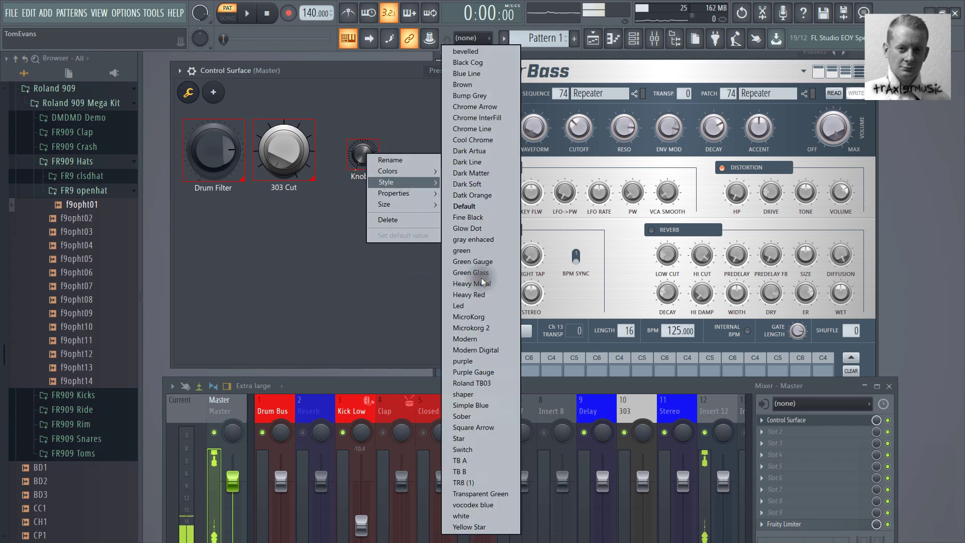
{"action": "left_click", "coordinate": [472, 383]}
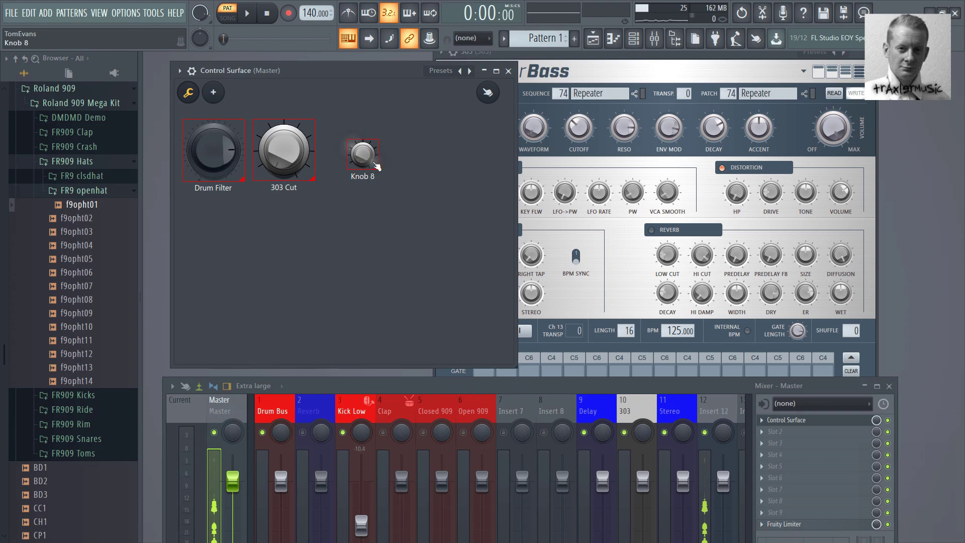
{"action": "right_click", "coordinate": [375, 163]}
{"action": "mouse_move", "coordinate": [415, 193]}
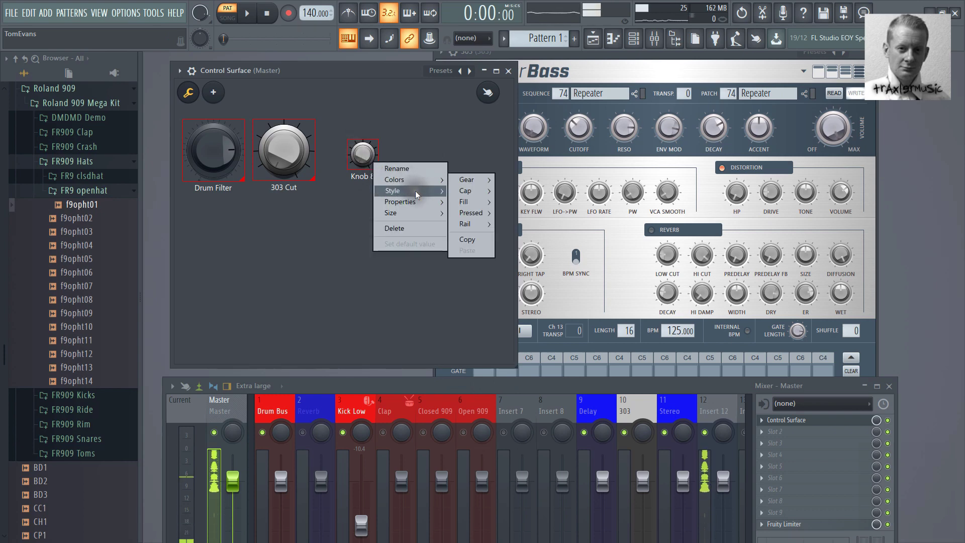
{"action": "mouse_move", "coordinate": [424, 213]}
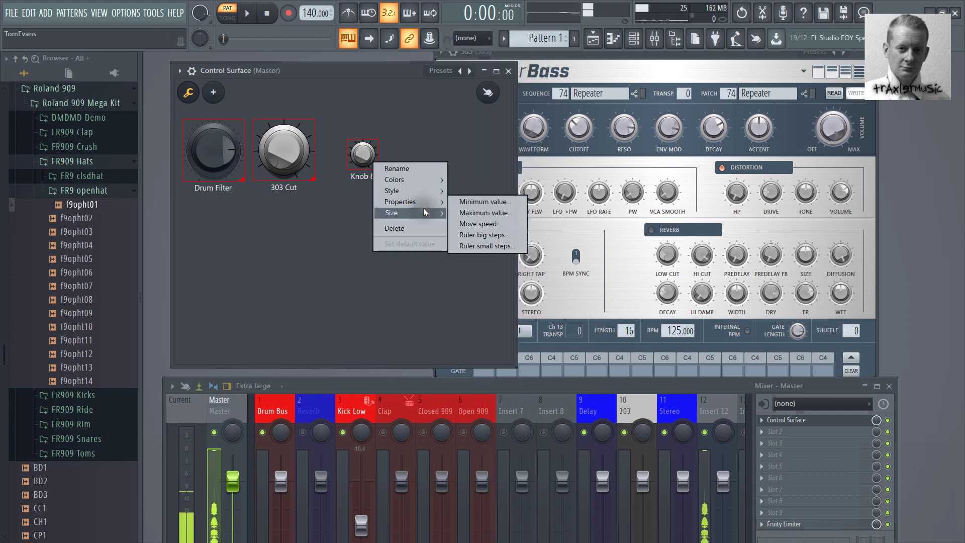
{"action": "left_click", "coordinate": [456, 242]}
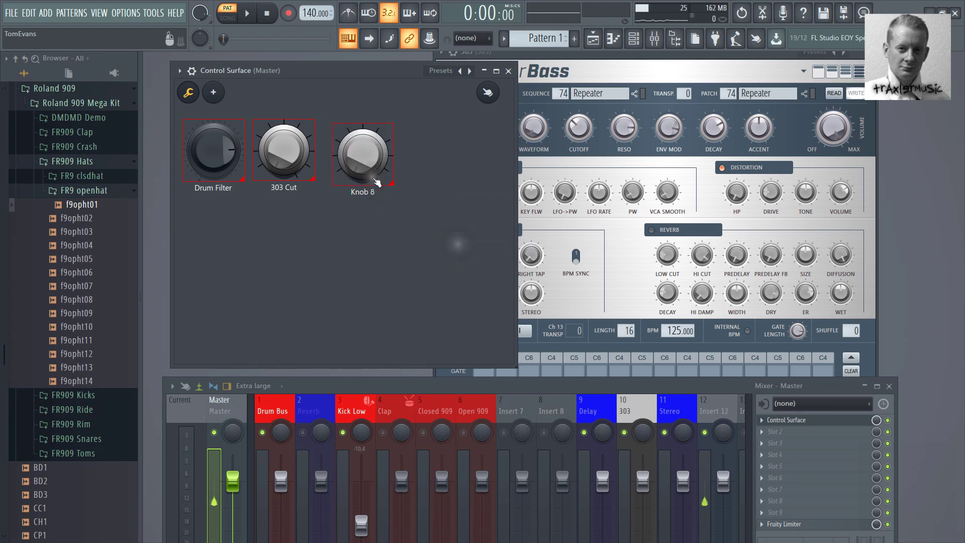
Line the second new knob up beside 303 Cut and rename it "303 Res".
{"action": "left_click_drag", "start_coordinate": [376, 168], "coordinate": [371, 162]}
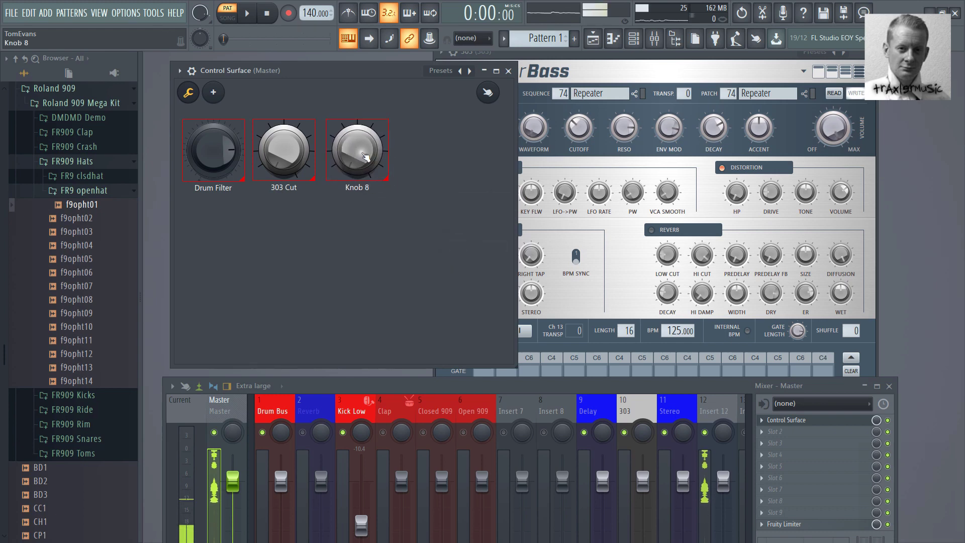
{"action": "right_click", "coordinate": [365, 157]}
{"action": "left_click", "coordinate": [376, 160]}
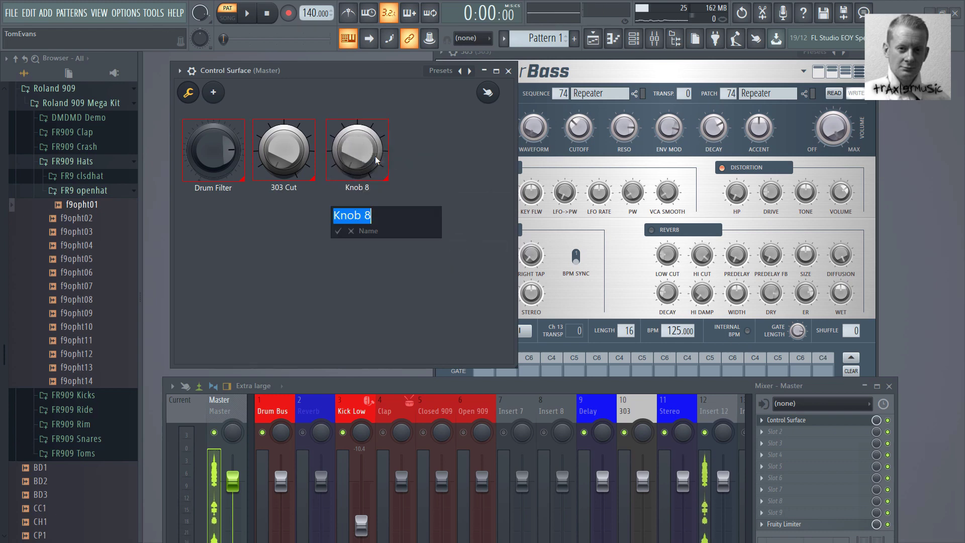
{"action": "type", "text": "303"}
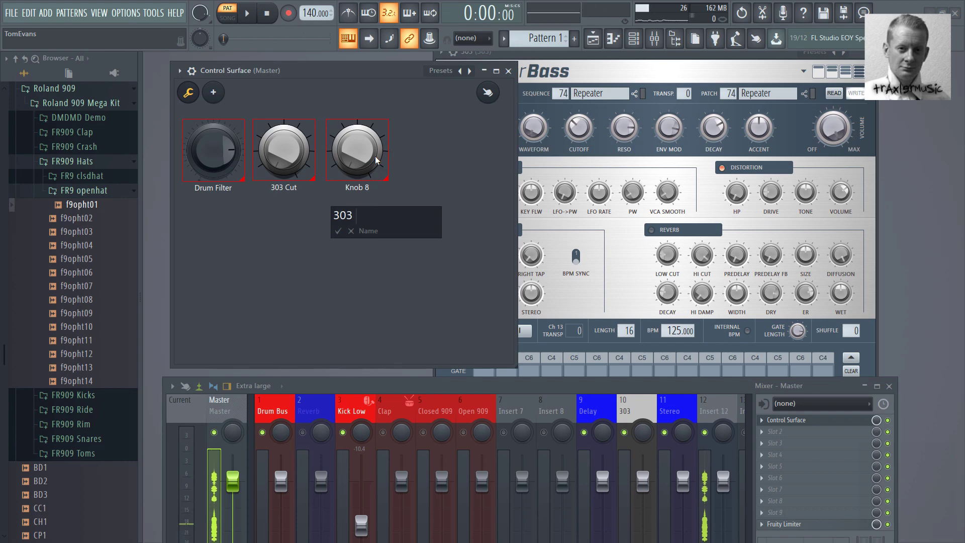
{"action": "type", "text": " Res"}
{"action": "key", "text": "Return"}
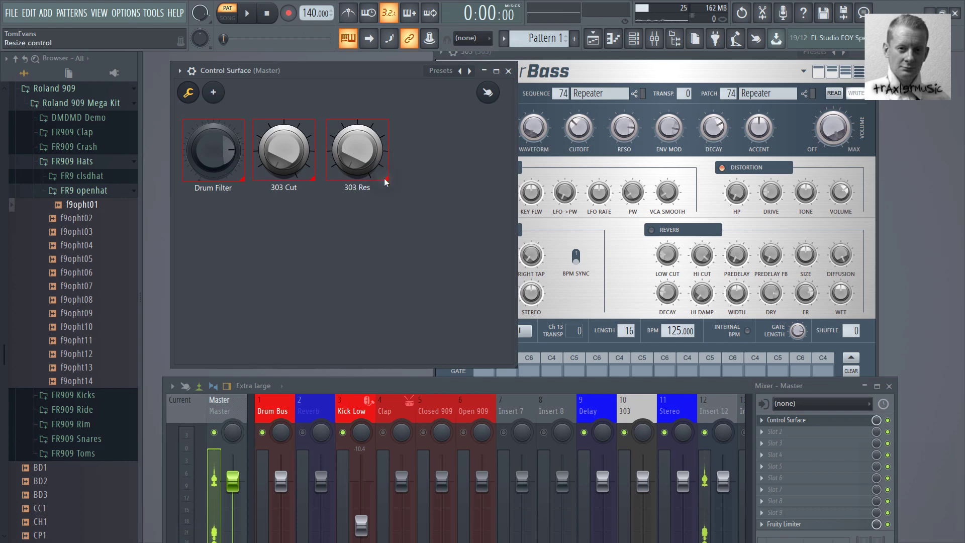
Add a third Roland TB03 style knob to the Control Surface and enlarge it to match 303 Res.
{"action": "right_click", "coordinate": [437, 194]}
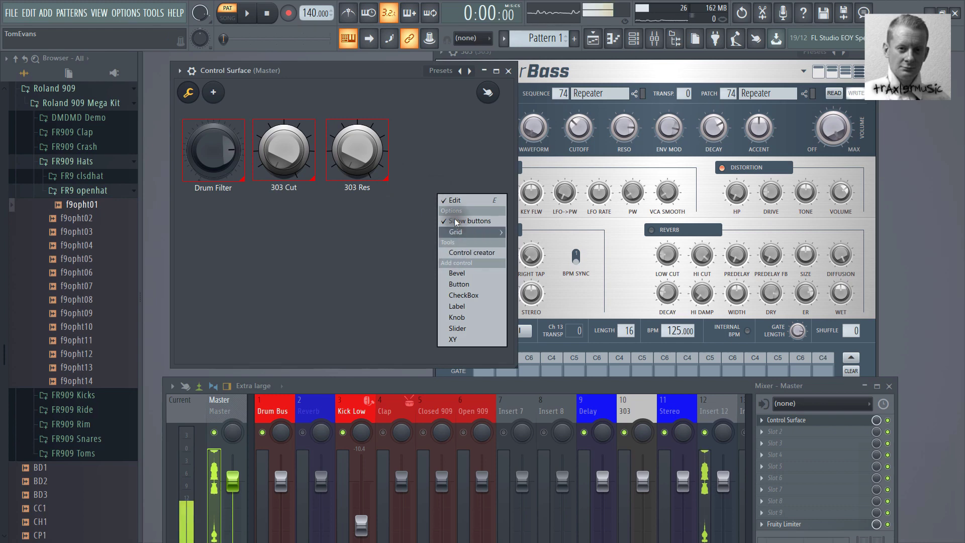
{"action": "left_click", "coordinate": [456, 317]}
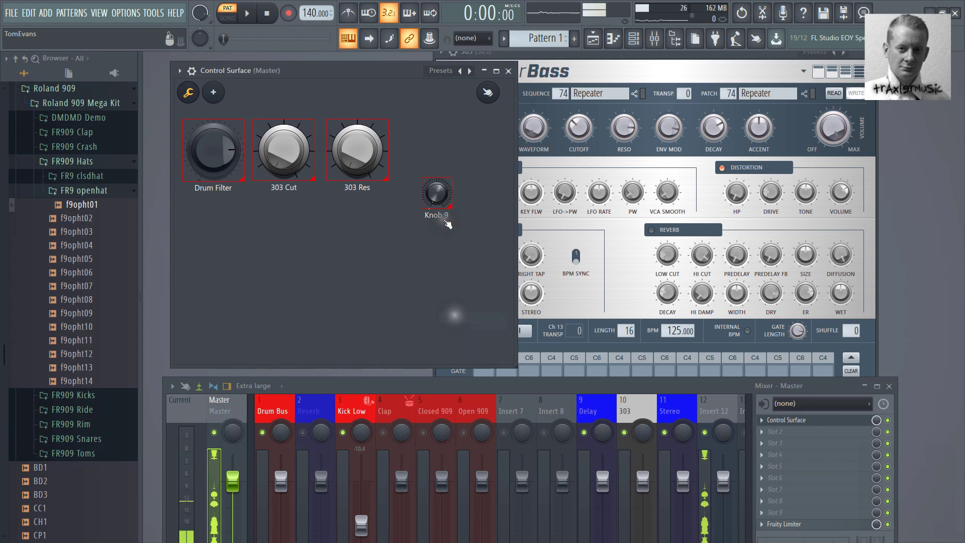
{"action": "right_click", "coordinate": [437, 200]}
{"action": "mouse_move", "coordinate": [457, 229]}
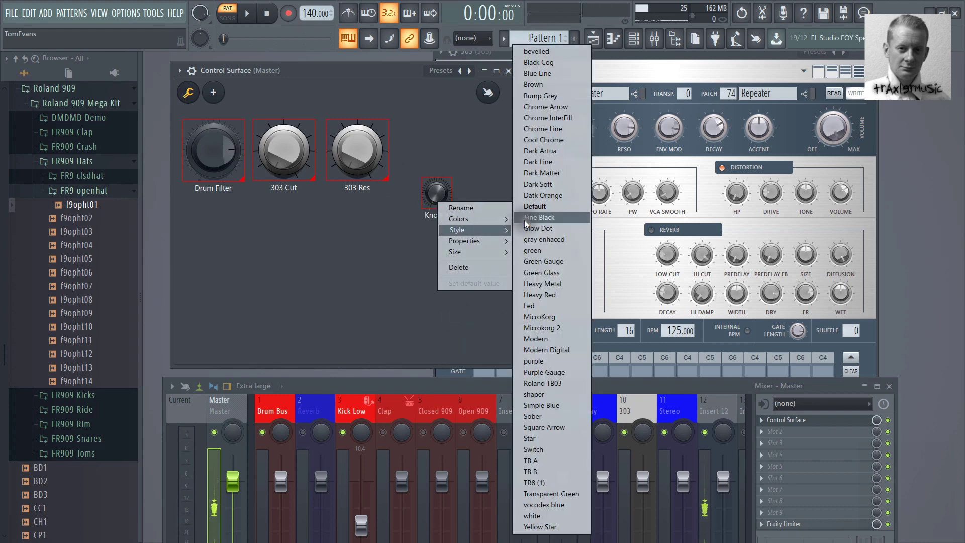
{"action": "left_click", "coordinate": [540, 383]}
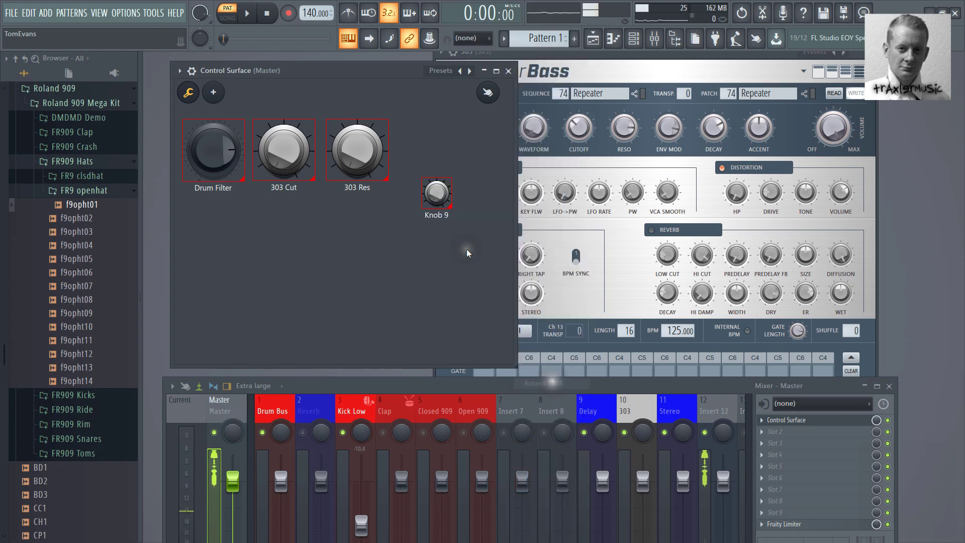
{"action": "right_click", "coordinate": [436, 195]}
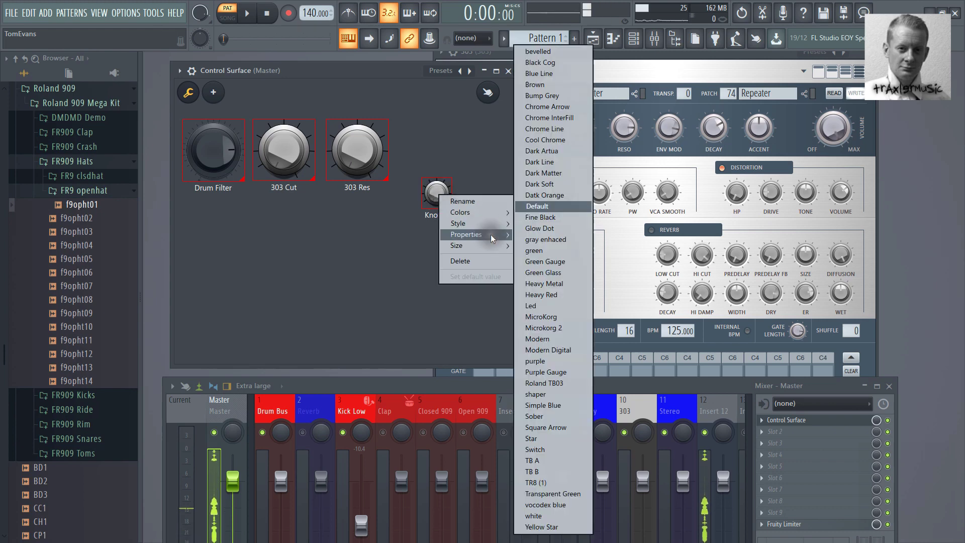
{"action": "mouse_move", "coordinate": [493, 244]}
{"action": "left_click", "coordinate": [523, 279]}
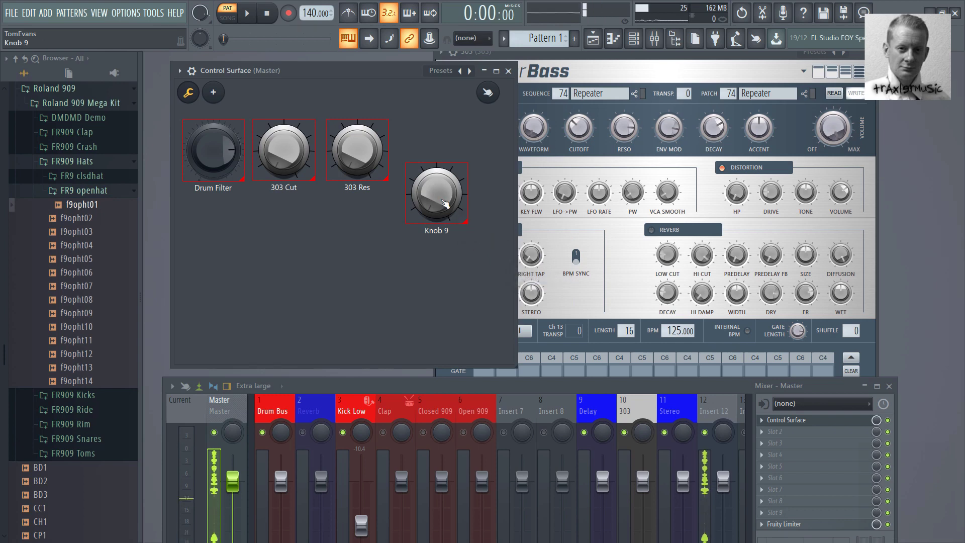
Rename the third new knob "303 Env", line it up beside 303 Res and leave the Control Surface's edit mode.
{"action": "right_click", "coordinate": [440, 199]}
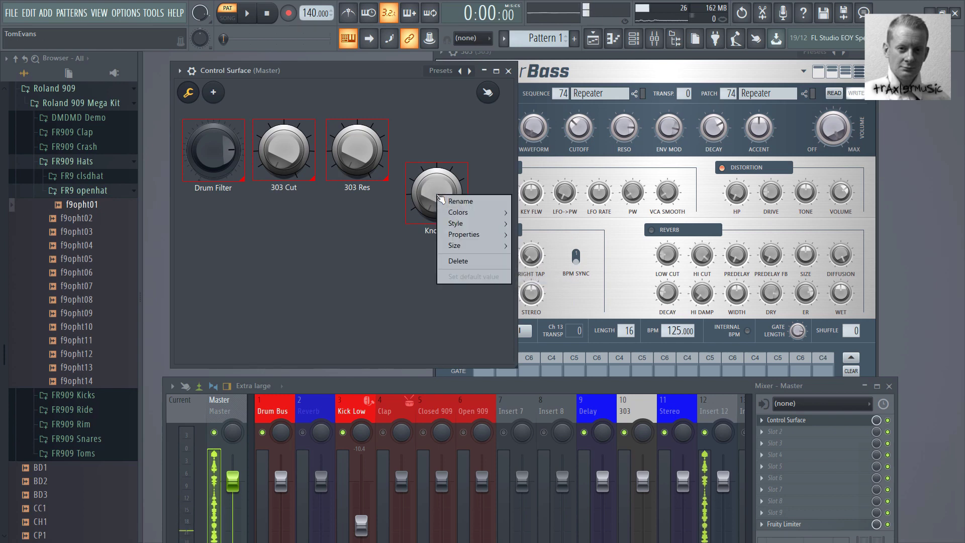
{"action": "left_click", "coordinate": [440, 200]}
{"action": "type", "text": "303 "}
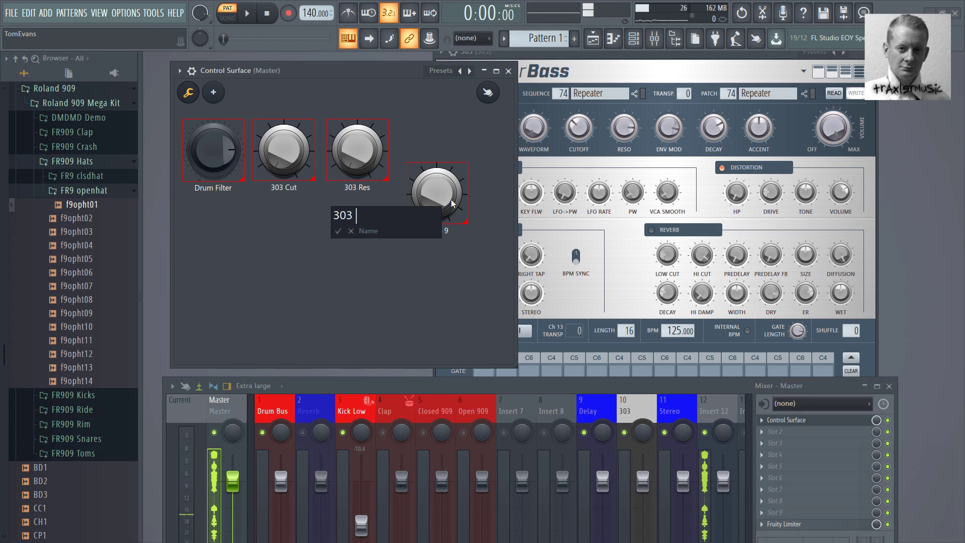
{"action": "type", "text": "Env"}
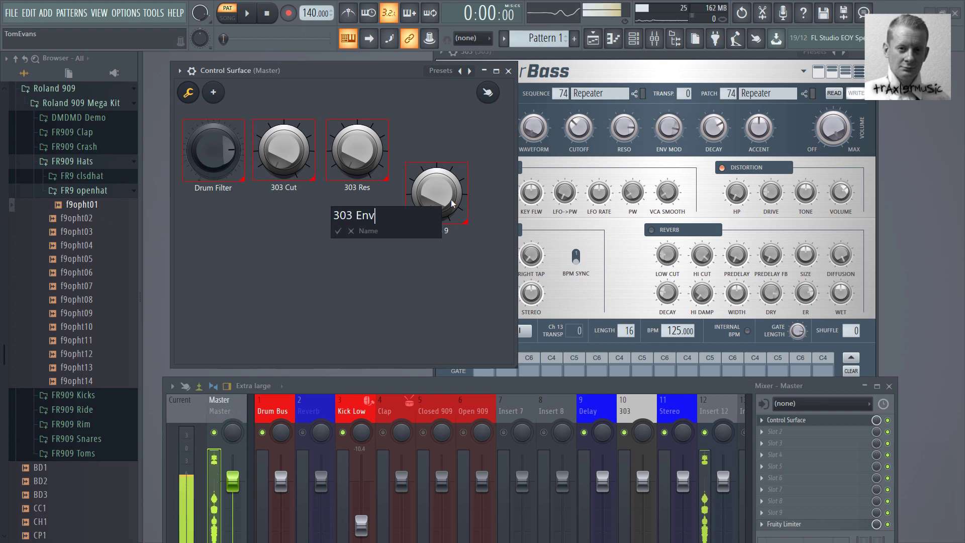
{"action": "key", "text": "Return"}
{"action": "left_click_drag", "start_coordinate": [451, 202], "coordinate": [437, 131]}
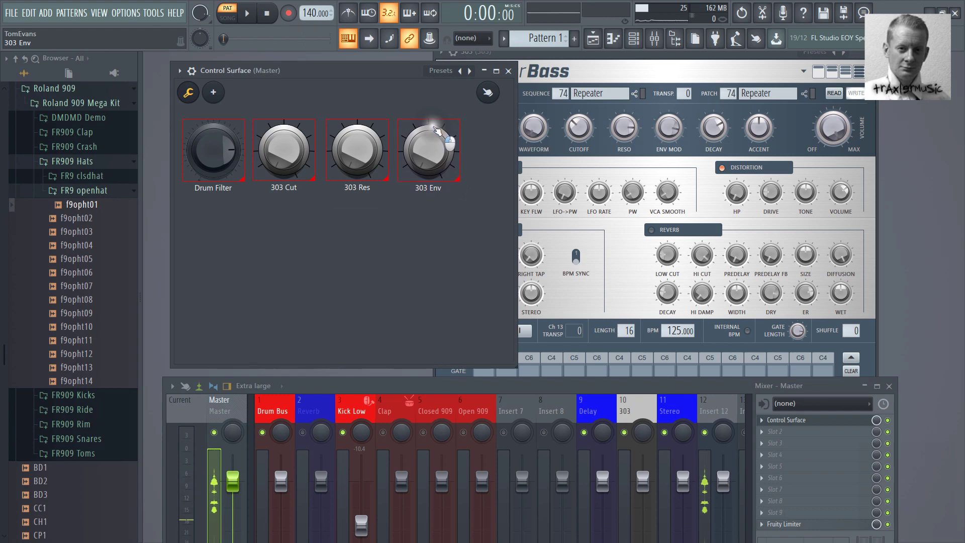
{"action": "left_click", "coordinate": [192, 93]}
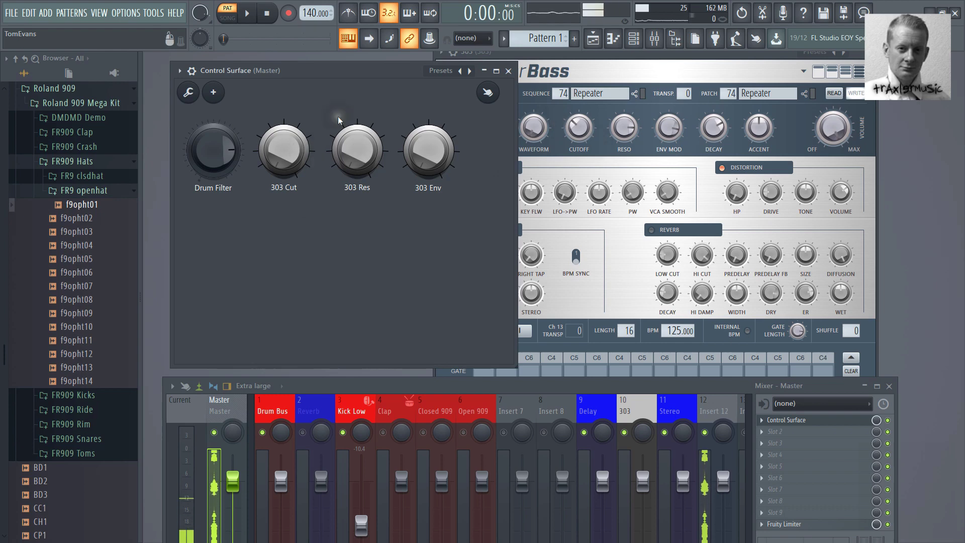
Link the Transistor Bass Cutoff knob to the internal controller "Surface - 303 Cut".
{"action": "right_click", "coordinate": [580, 126]}
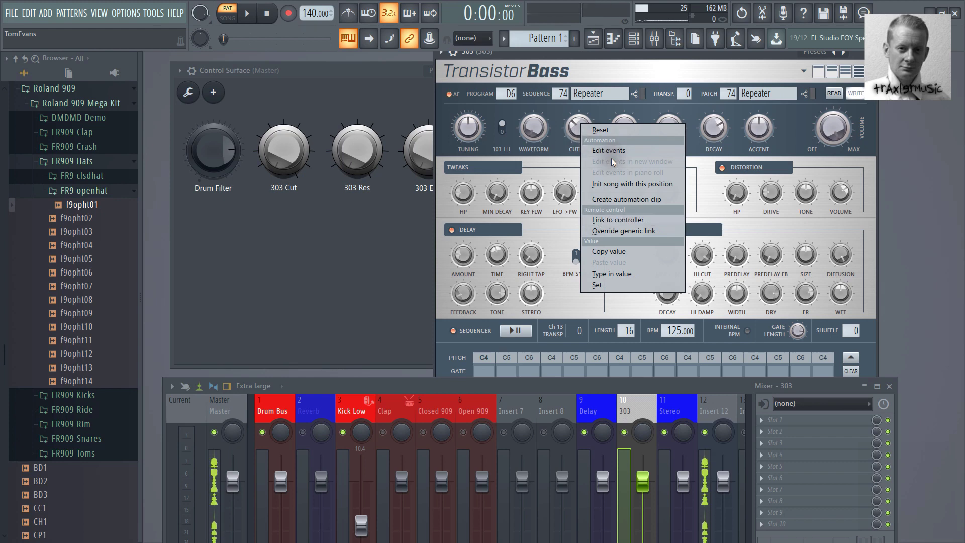
{"action": "left_click", "coordinate": [619, 219]}
{"action": "left_click", "coordinate": [496, 247]}
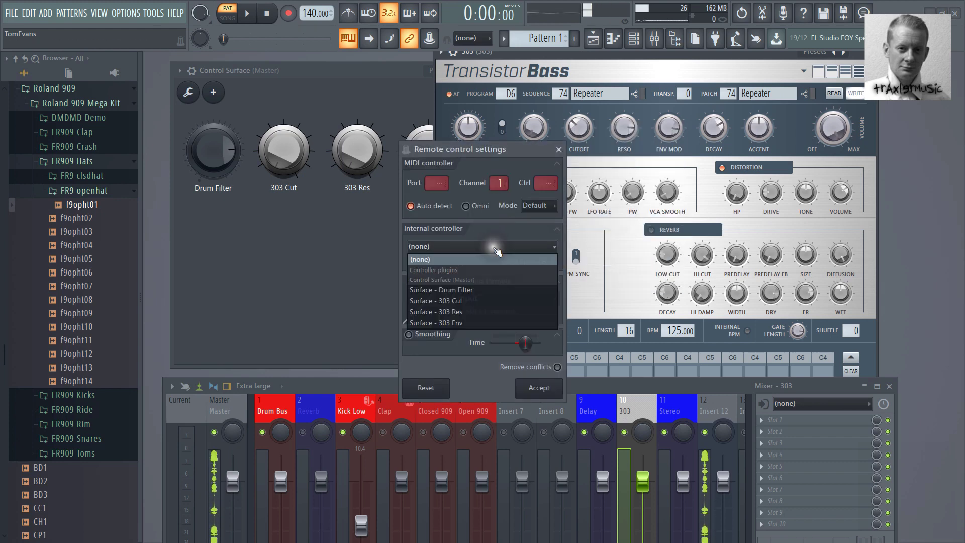
{"action": "left_click", "coordinate": [472, 302]}
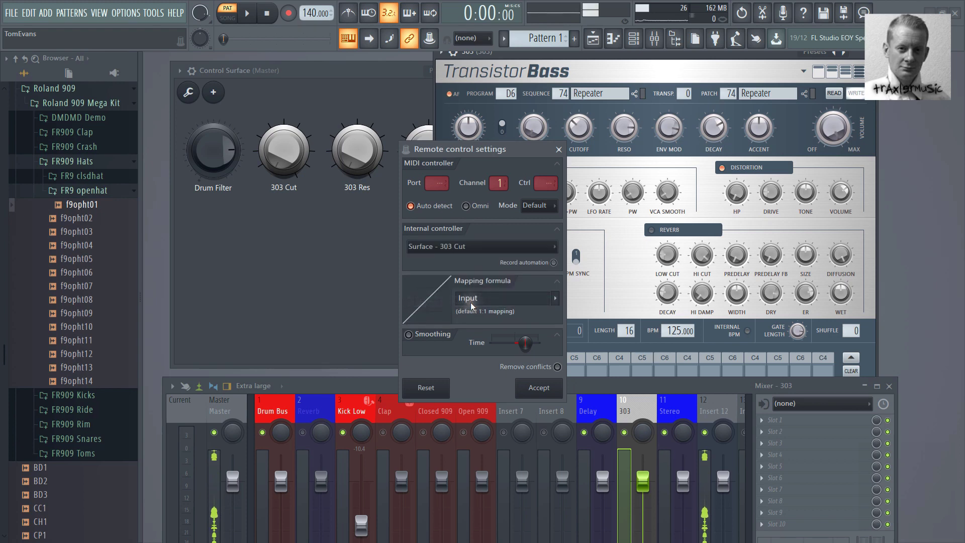
{"action": "left_click", "coordinate": [537, 389]}
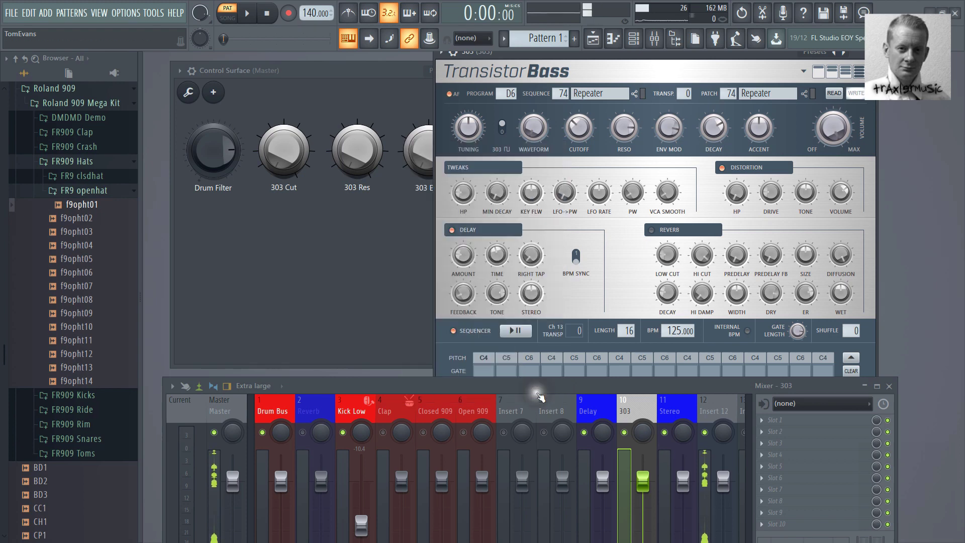
Link the Transistor Bass Reso knob to the internal controller "Surface - 303 Res".
{"action": "right_click", "coordinate": [622, 131]}
{"action": "left_click", "coordinate": [648, 229]}
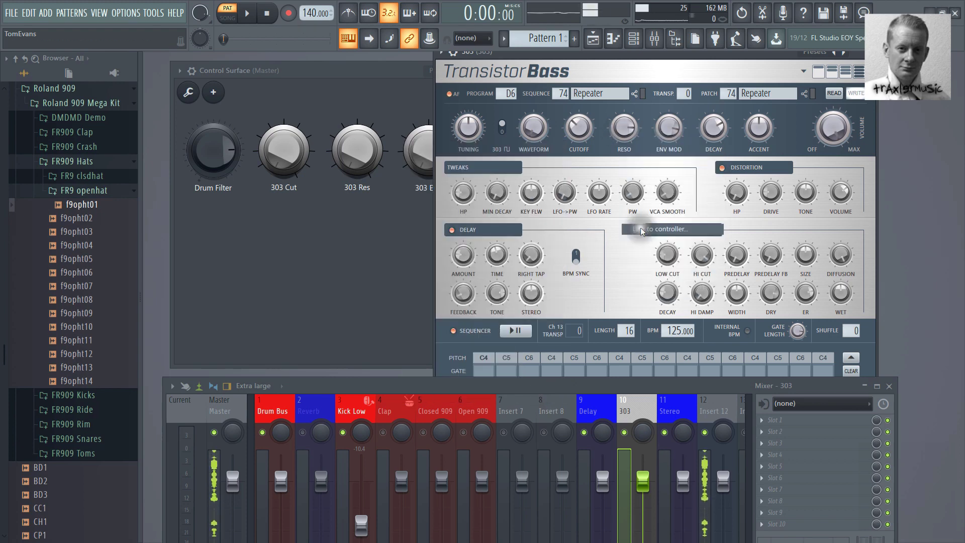
{"action": "left_click", "coordinate": [504, 249]}
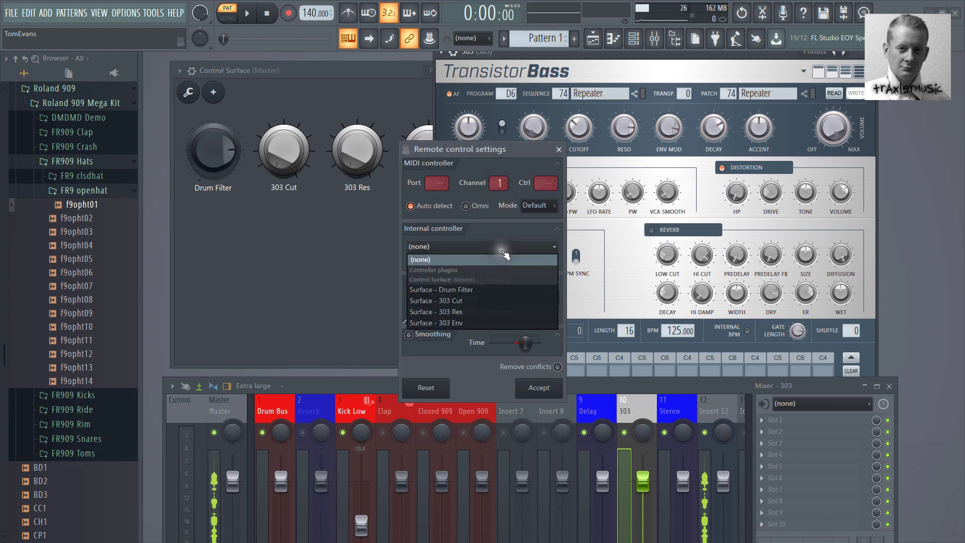
{"action": "left_click", "coordinate": [479, 312]}
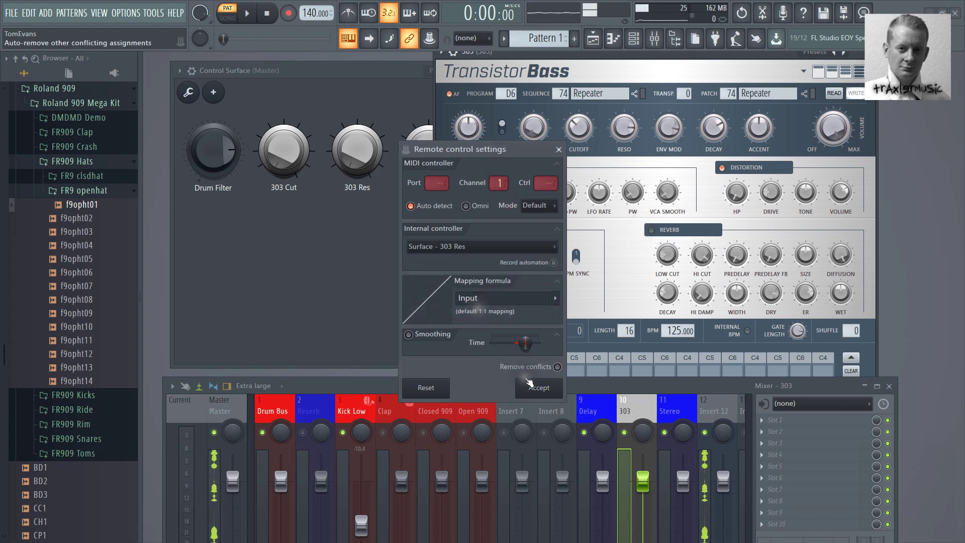
{"action": "left_click", "coordinate": [534, 388]}
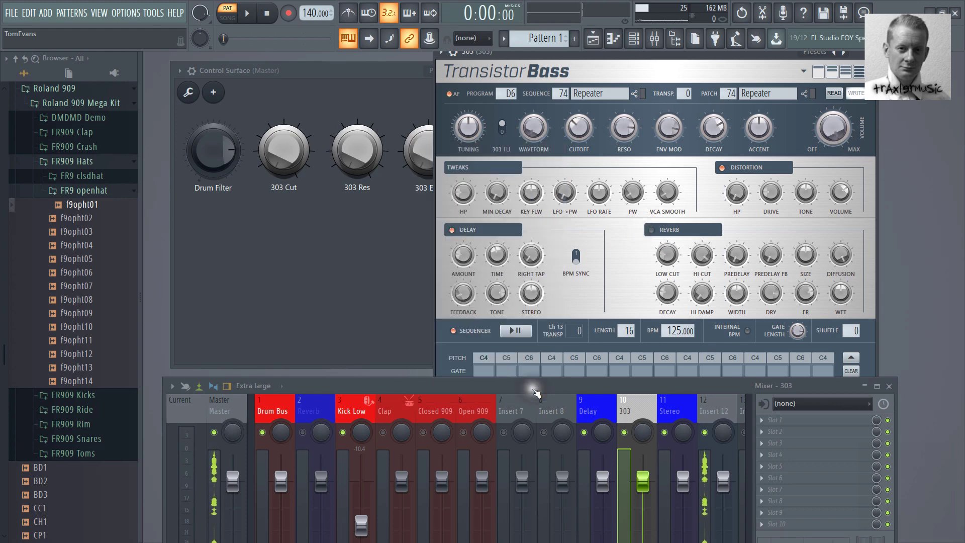
Link the Transistor Bass Env Mod knob to the internal controller "Surface - 303 Env".
{"action": "right_click", "coordinate": [679, 130]}
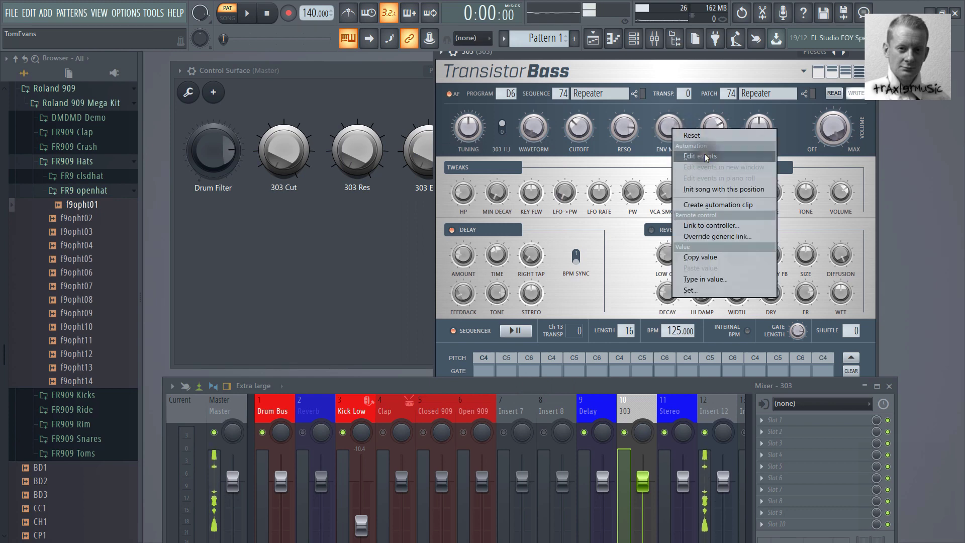
{"action": "left_click", "coordinate": [702, 225]}
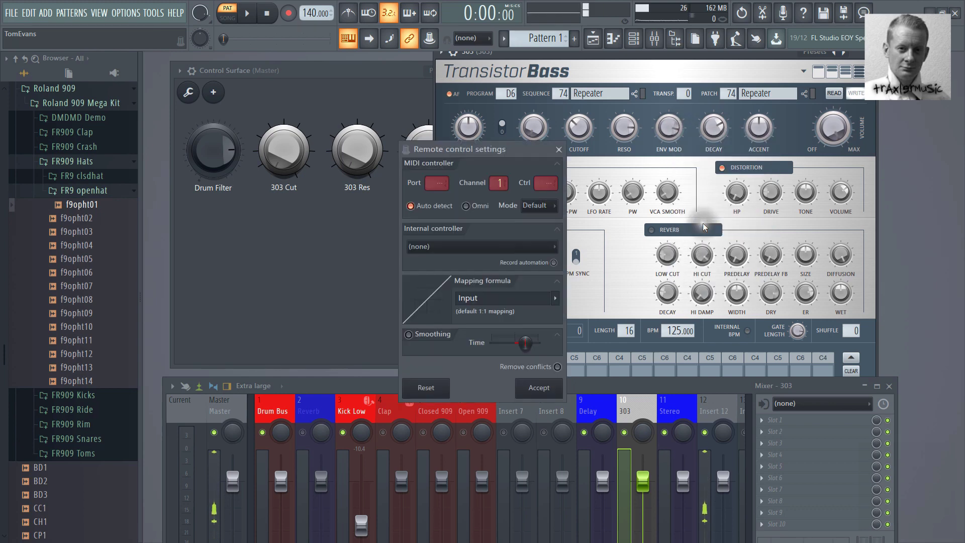
{"action": "left_click", "coordinate": [513, 246]}
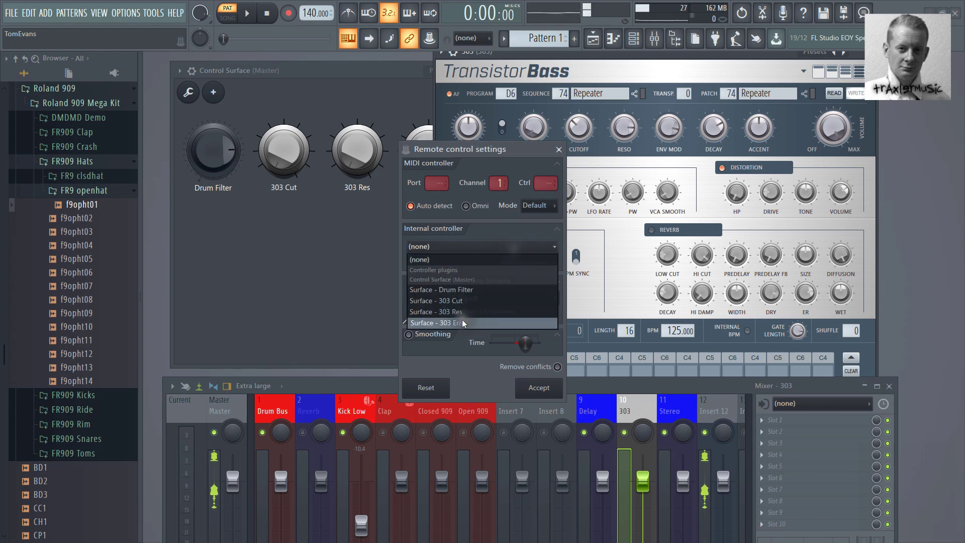
{"action": "left_click", "coordinate": [465, 323]}
{"action": "left_click", "coordinate": [532, 385]}
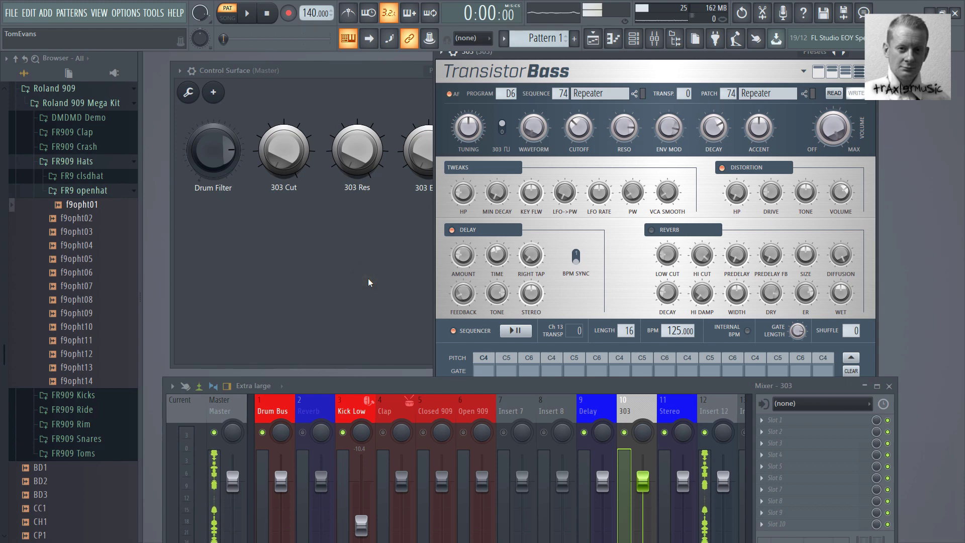
Play the pattern and try out the drum filter and 303 knobs on the Control Surface.
{"action": "left_click", "coordinate": [315, 275]}
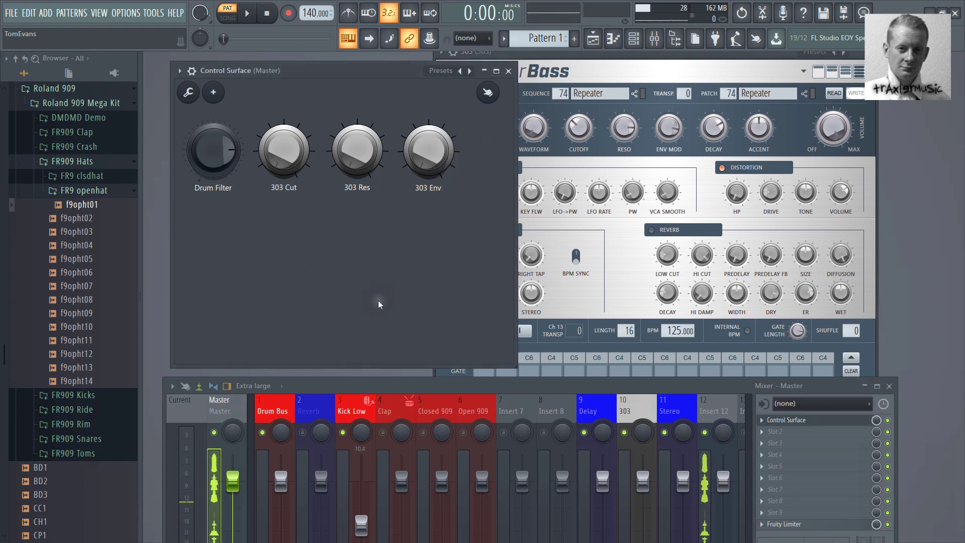
{"action": "key", "text": "space"}
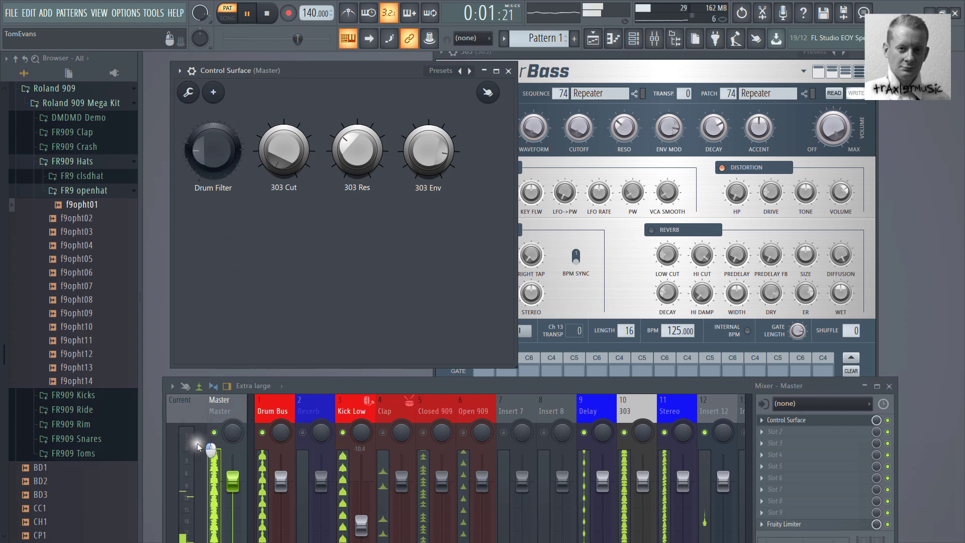
{"action": "key", "text": "space"}
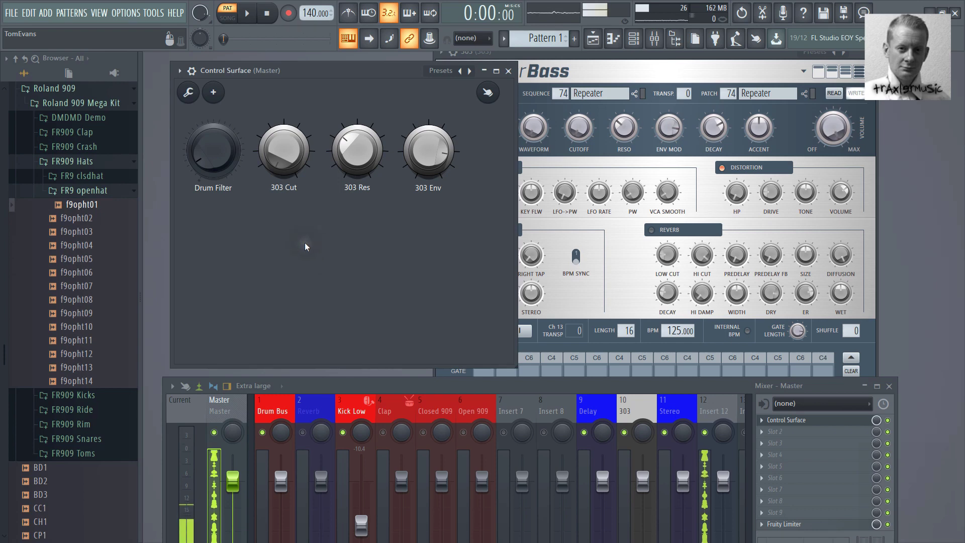
Bring the full mixer into view, mute the 303 track and unmute the Clap, Closed 909 and Open 909 tracks.
{"action": "left_click_drag", "start_coordinate": [369, 390], "coordinate": [365, 236]}
{"action": "left_click", "coordinate": [381, 253]}
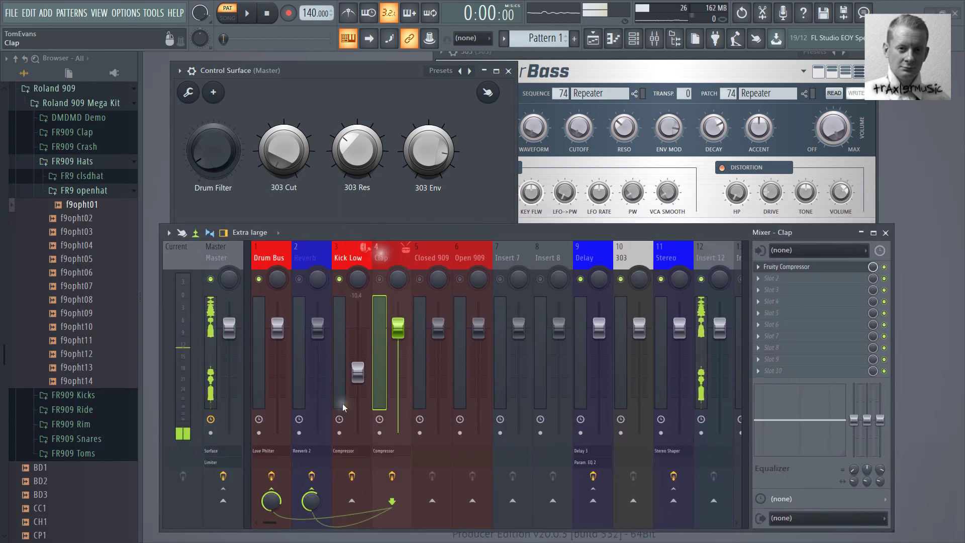
{"action": "left_click", "coordinate": [429, 257]}
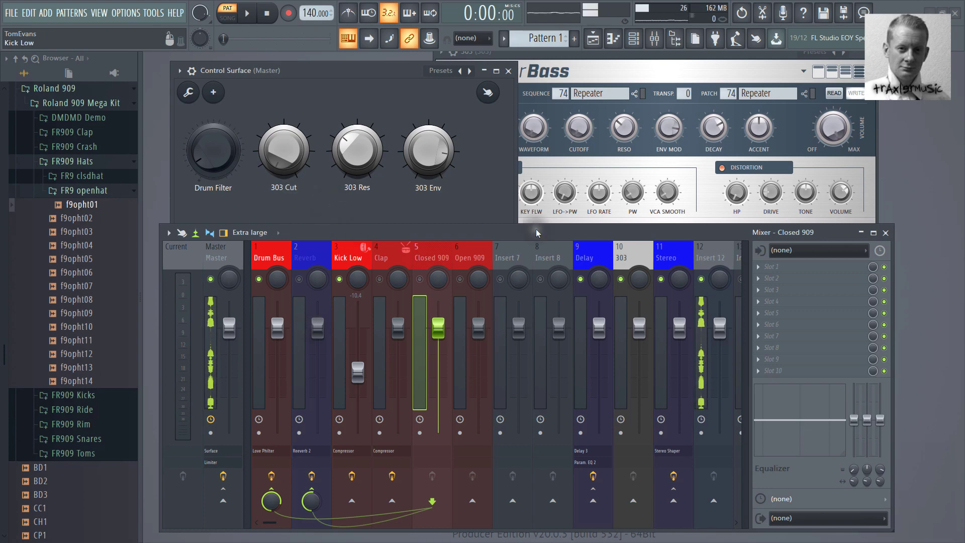
{"action": "left_click", "coordinate": [621, 279]}
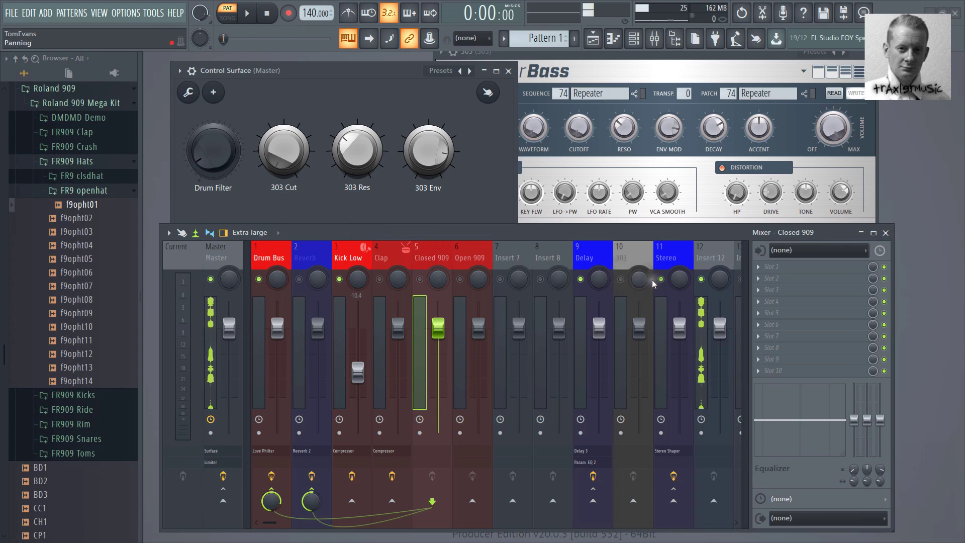
{"action": "left_click", "coordinate": [380, 280]}
{"action": "left_click", "coordinate": [420, 280]}
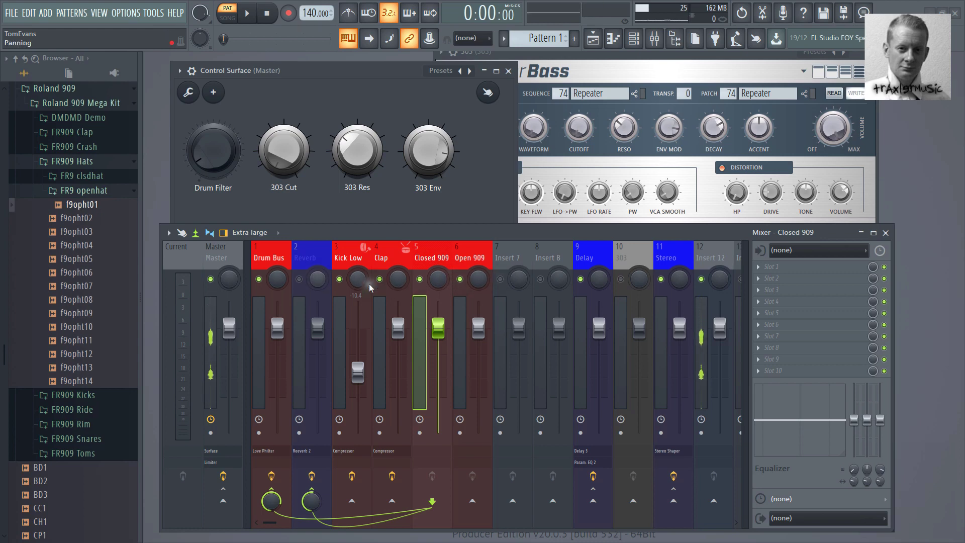
Audition the drums, turn the Control Surface's Drum Filter knob fully up and raise the Reverb track's fader.
{"action": "key", "text": "space"}
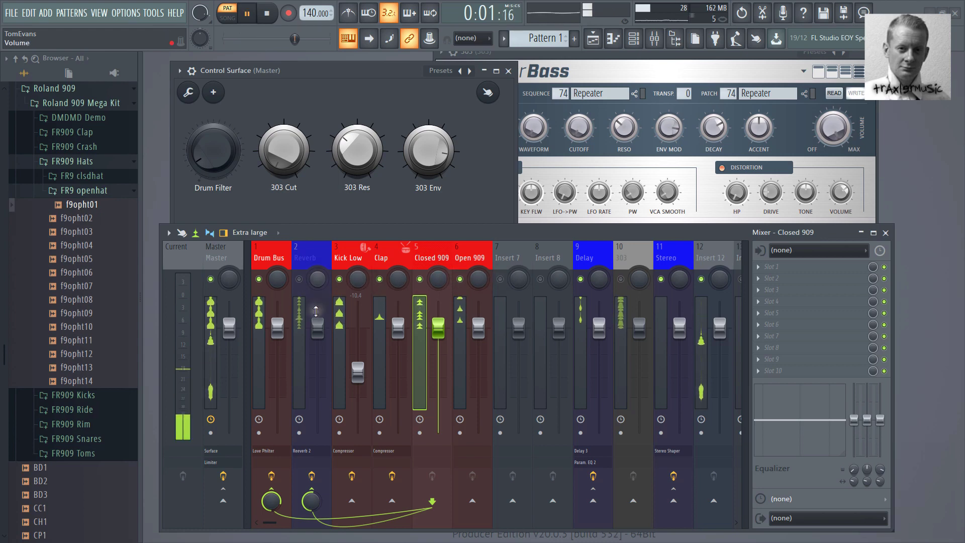
{"action": "mouse_move", "coordinate": [322, 324]}
{"action": "left_mouse_down"}
{"action": "mouse_move", "coordinate": [323, 436]}
{"action": "mouse_move", "coordinate": [322, 233]}
{"action": "mouse_move", "coordinate": [322, 336]}
{"action": "left_mouse_up"}
{"action": "key", "text": "space"}
{"action": "left_click_drag", "start_coordinate": [227, 169], "coordinate": [375, 64]}
{"action": "key", "text": "space"}
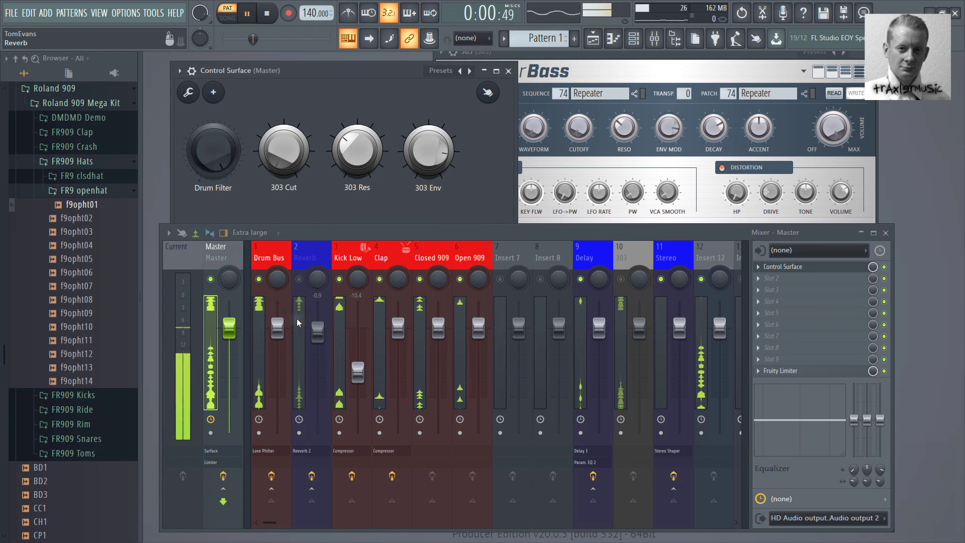
{"action": "left_click_drag", "start_coordinate": [324, 332], "coordinate": [320, 304]}
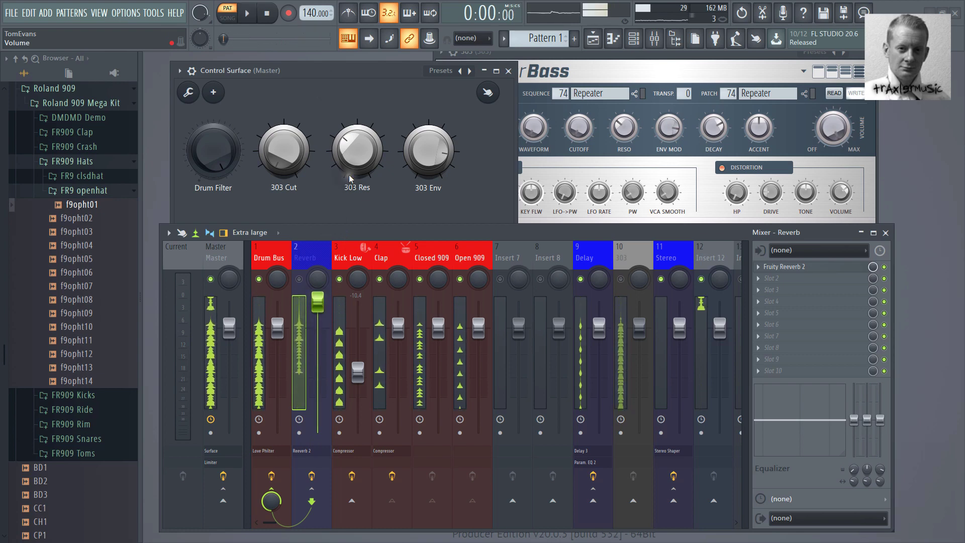
{"action": "key", "text": "space"}
Select the Kick Low, Clap, Closed 909 and Open 909 tracks in turn to check their routing to Drum Bus and Reverb.
{"action": "left_click", "coordinate": [346, 258]}
{"action": "left_click", "coordinate": [385, 259]}
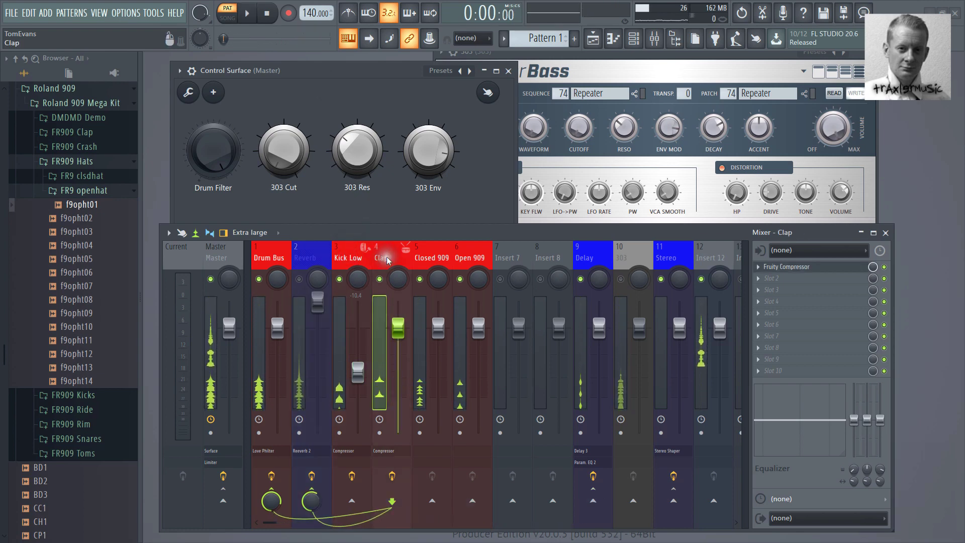
{"action": "left_click", "coordinate": [424, 259]}
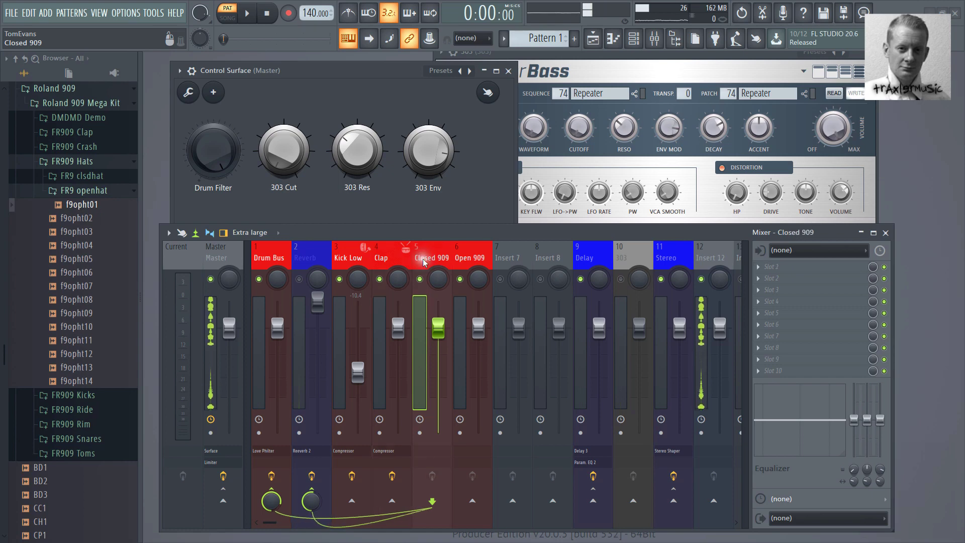
{"action": "left_click", "coordinate": [458, 261]}
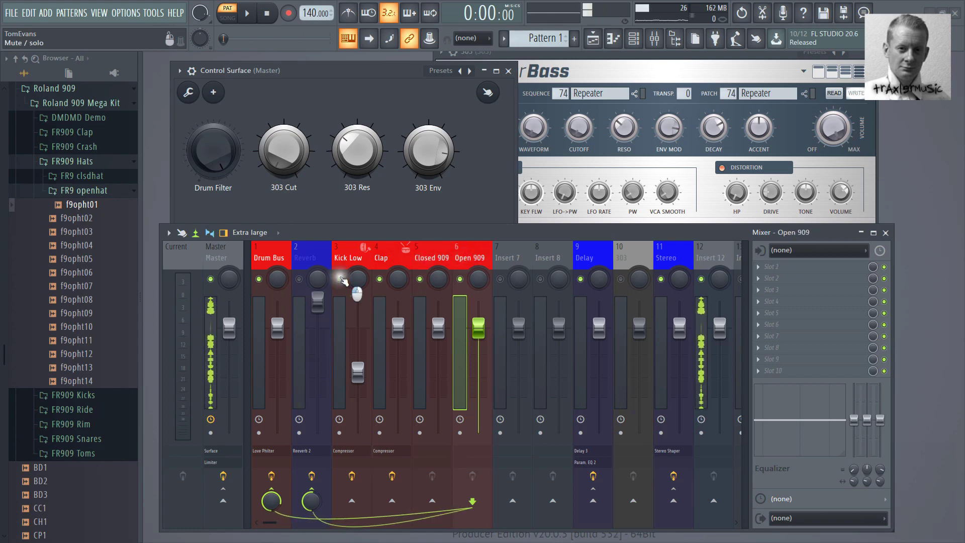
Mute the Kick Low track and enable the Reverb track, playing the drums with and without reverb.
{"action": "key", "text": "space"}
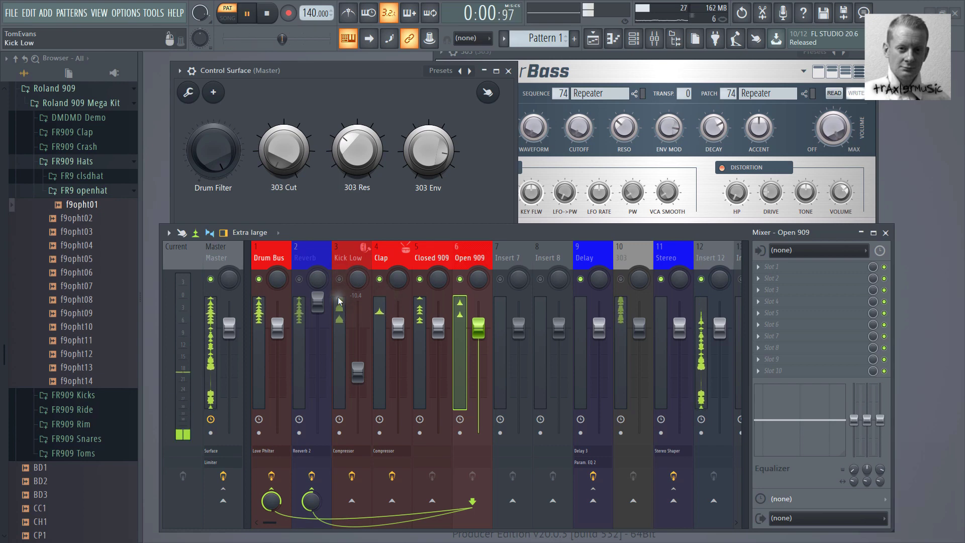
{"action": "key", "text": "space"}
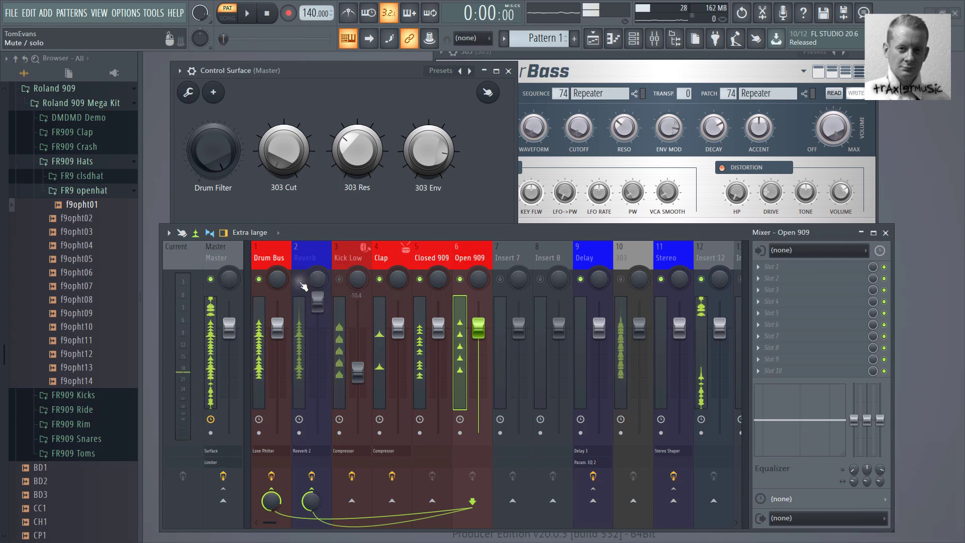
{"action": "left_click", "coordinate": [300, 280]}
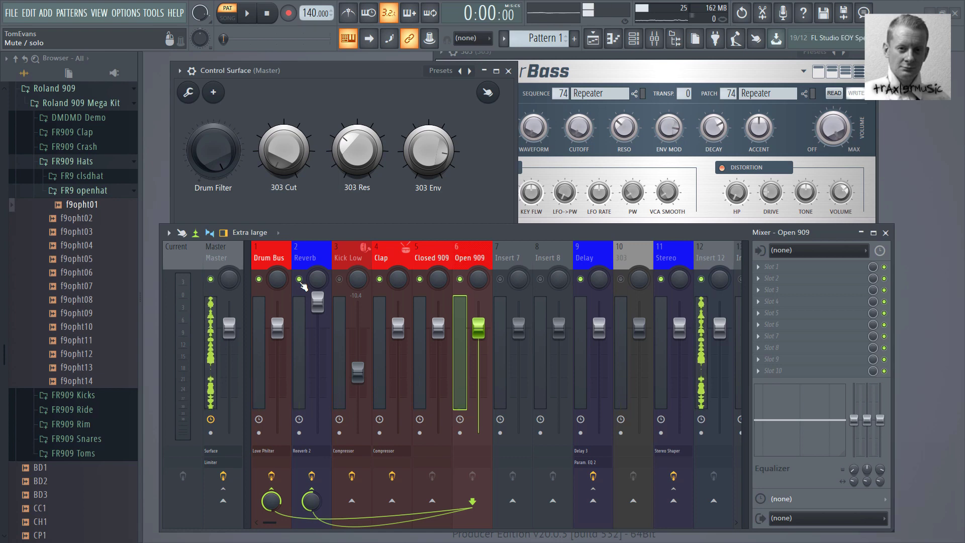
{"action": "key", "text": "space"}
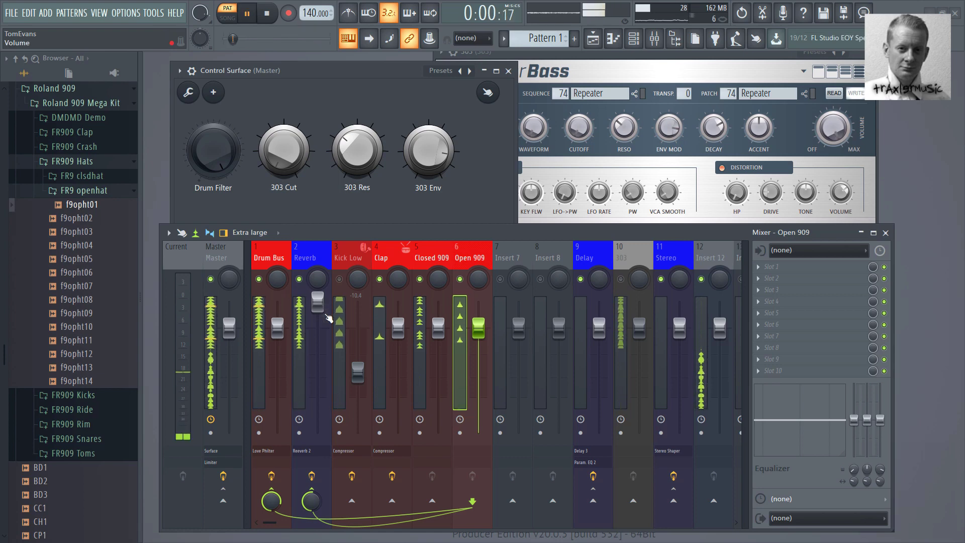
{"action": "key", "text": "space"}
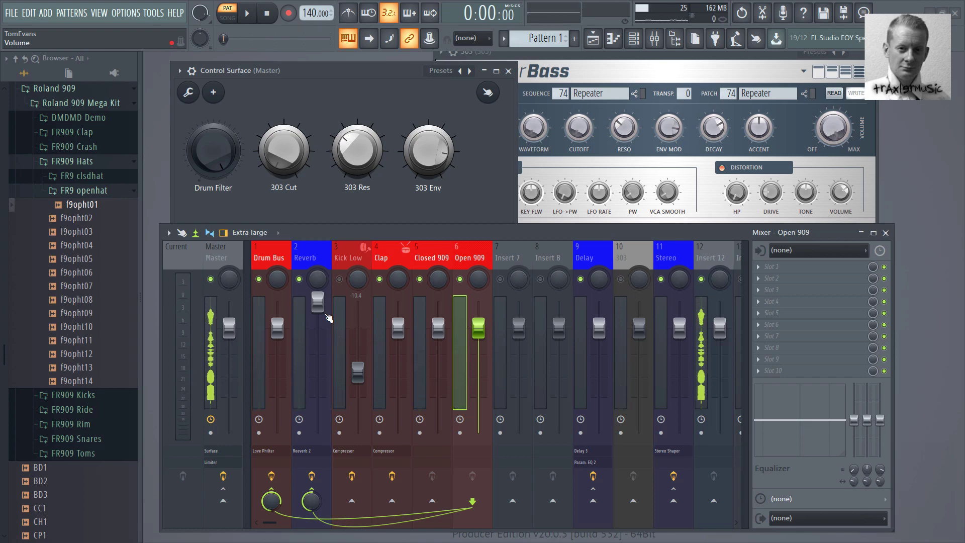
Lower the Reverb track's fader to about -11.2 dB while the drums play.
{"action": "left_click", "coordinate": [306, 209]}
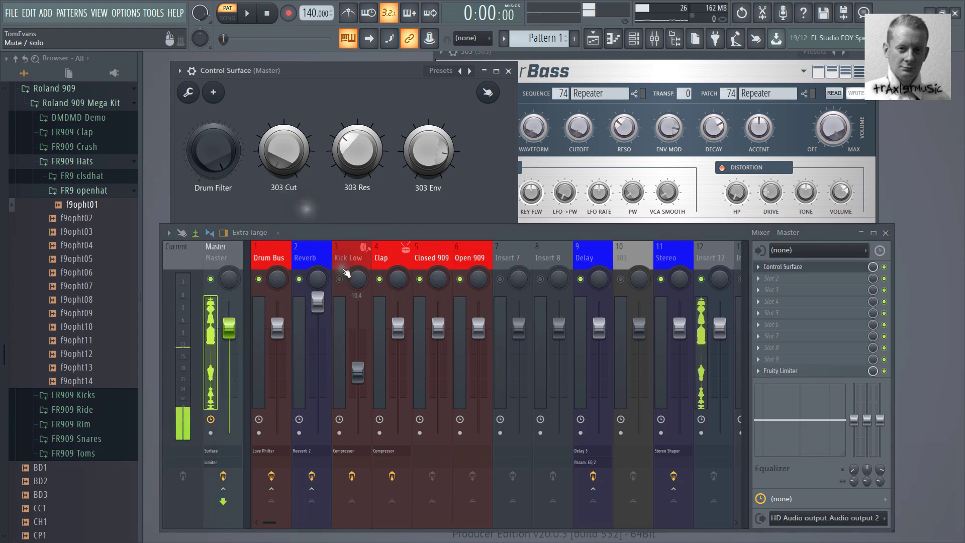
{"action": "key", "text": "space"}
{"action": "left_click_drag", "start_coordinate": [321, 304], "coordinate": [322, 374]}
{"action": "key", "text": "space"}
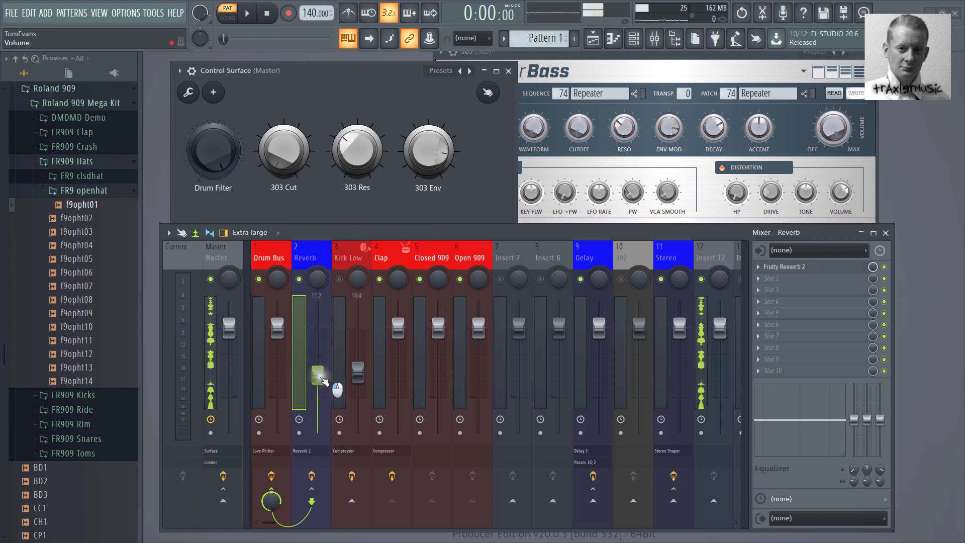
Raise the Reverb track's fader to about -0.6 dB, audition the drums and move the Control Surface window up.
{"action": "left_click_drag", "start_coordinate": [324, 381], "coordinate": [324, 298]}
{"action": "key", "text": "space"}
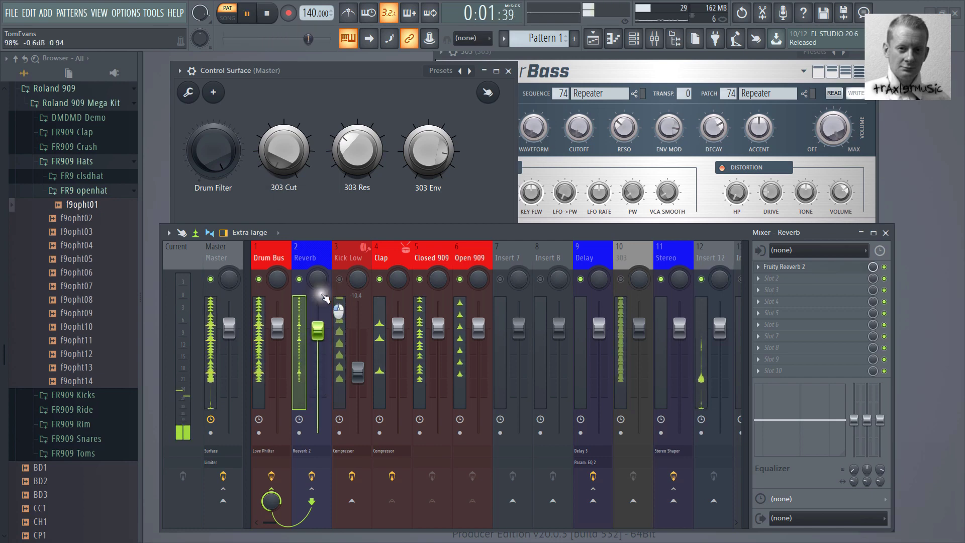
{"action": "left_click", "coordinate": [322, 204]}
{"action": "key", "text": "space"}
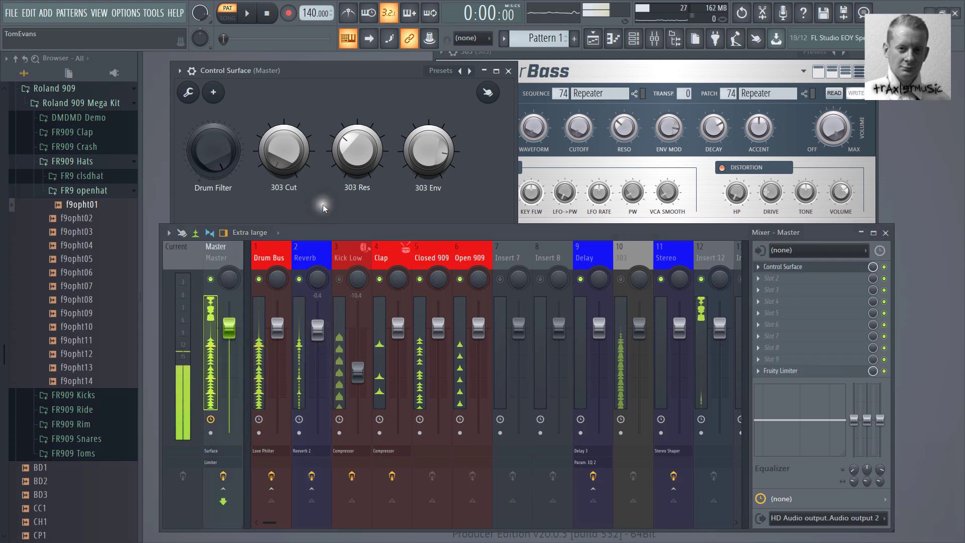
{"action": "left_click_drag", "start_coordinate": [300, 72], "coordinate": [298, 54]}
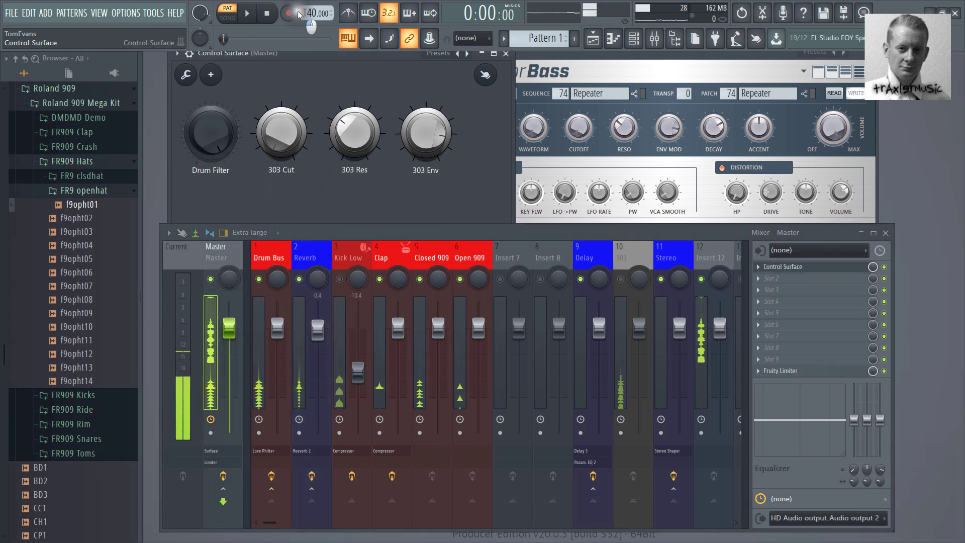
Add a knob below Drum Filter on the Control Surface and enlarge it to about the size of the other knobs.
{"action": "right_click", "coordinate": [216, 186]}
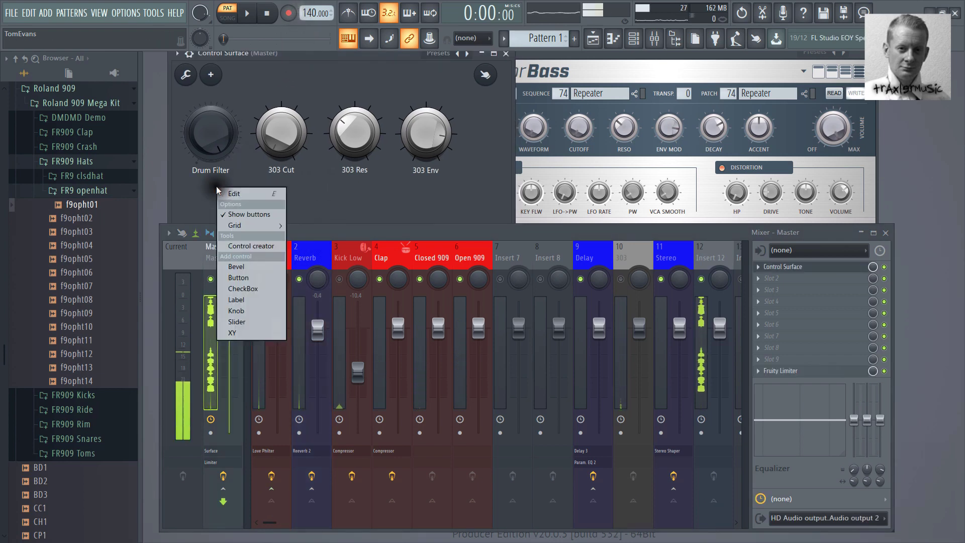
{"action": "left_click", "coordinate": [257, 309]}
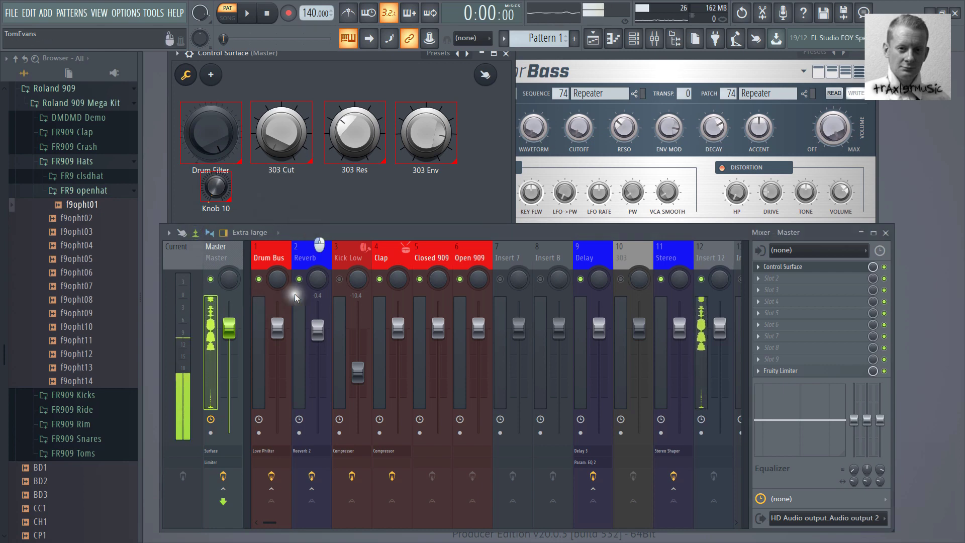
{"action": "left_click_drag", "start_coordinate": [307, 230], "coordinate": [288, 362]}
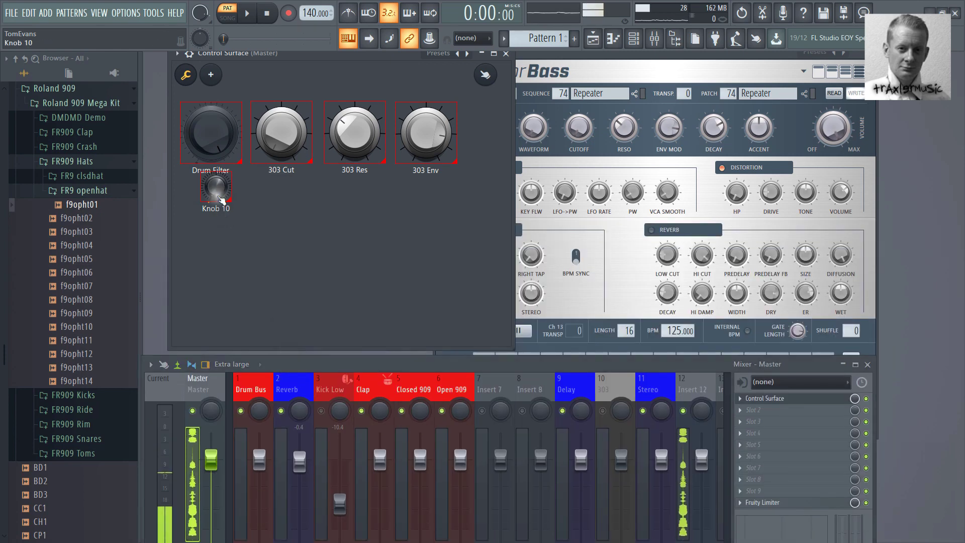
{"action": "right_click", "coordinate": [221, 200]}
{"action": "mouse_move", "coordinate": [254, 239]}
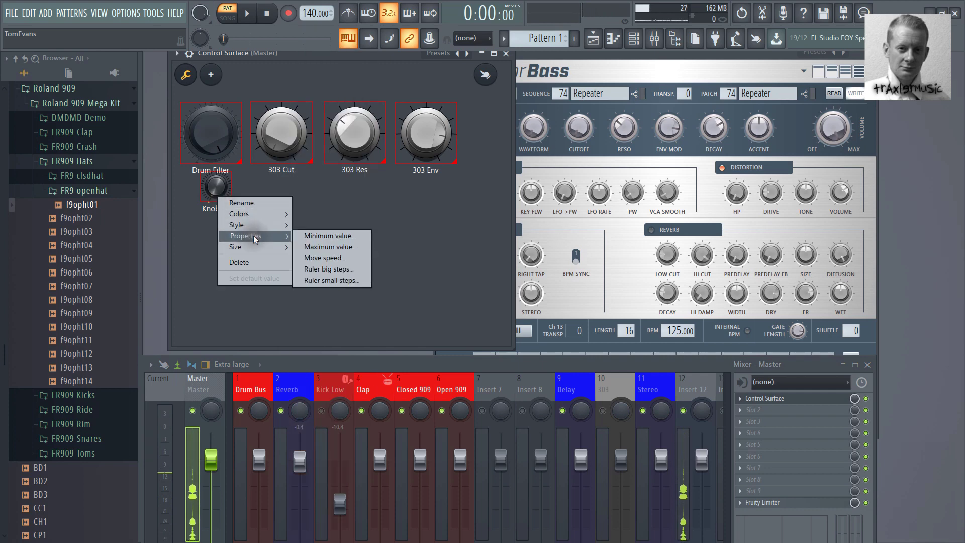
{"action": "left_click", "coordinate": [307, 279]}
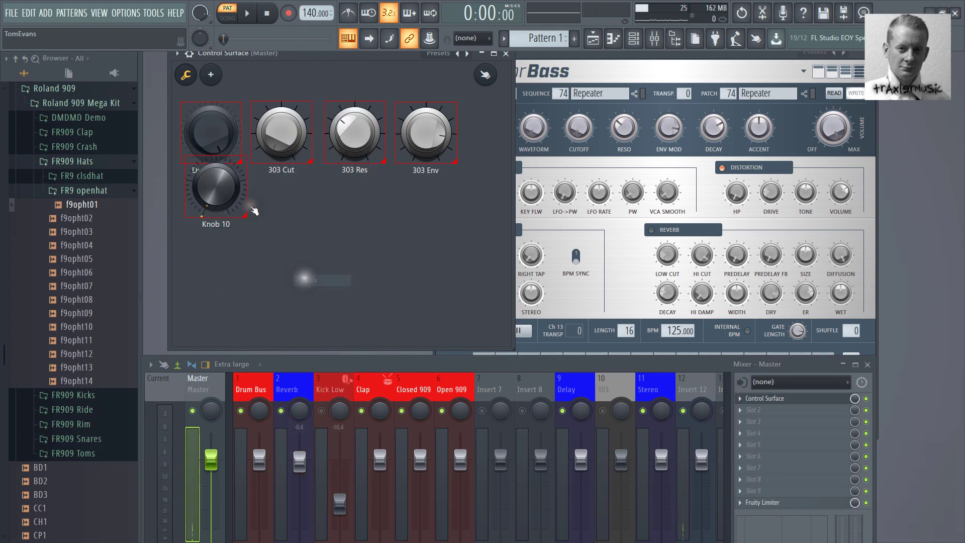
Apply the Dark Artua style to the new knob and move it down so it sits clear beneath Drum Filter.
{"action": "right_click", "coordinate": [224, 194]}
{"action": "mouse_move", "coordinate": [252, 210]}
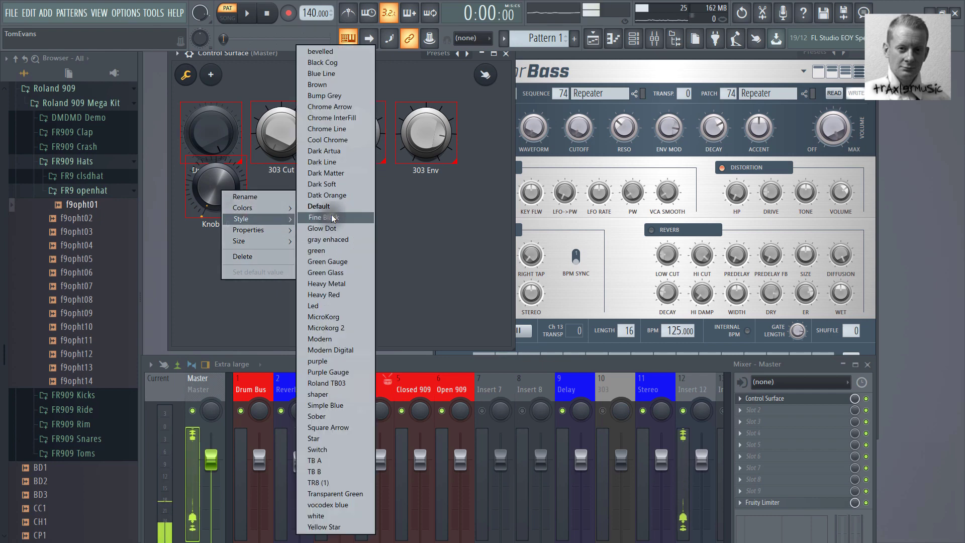
{"action": "left_click", "coordinate": [342, 150]}
{"action": "left_click_drag", "start_coordinate": [225, 210], "coordinate": [225, 244]}
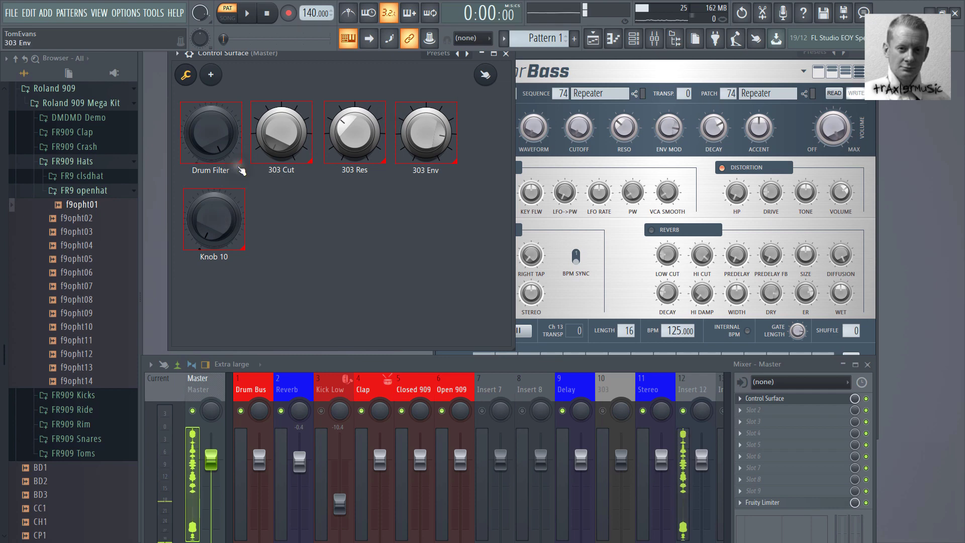
Rename the new Control Surface knob to Reverb.
{"action": "right_click", "coordinate": [213, 234]}
{"action": "left_click", "coordinate": [226, 236]}
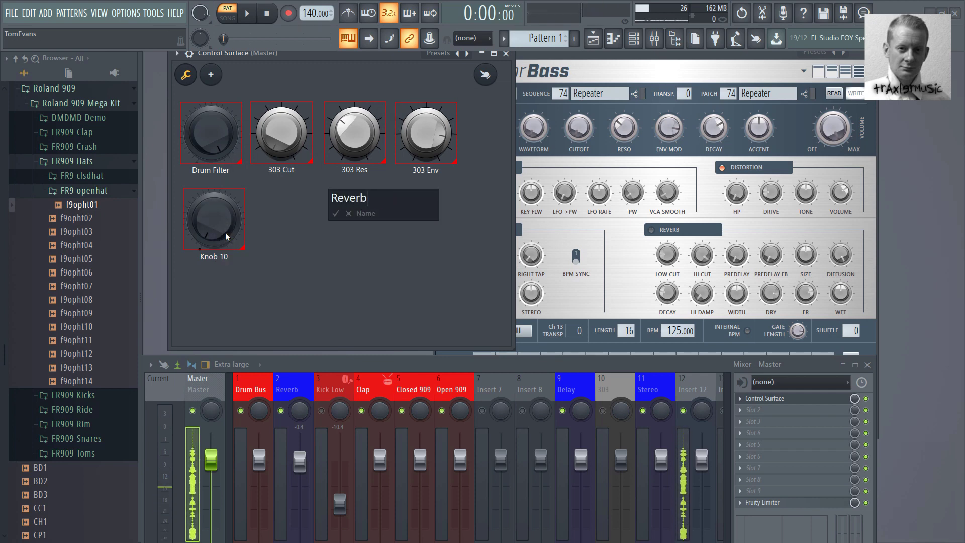
{"action": "key", "text": "Return"}
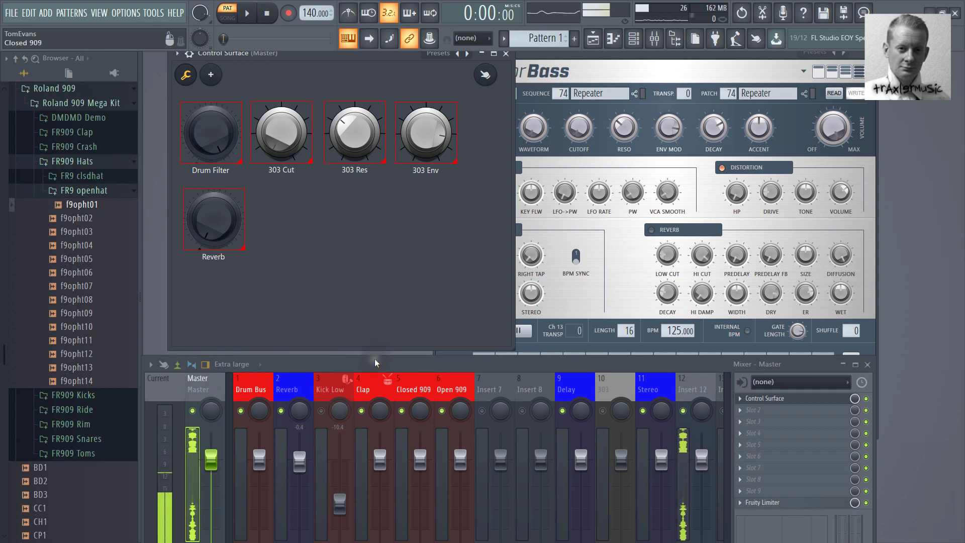
Bring the mixer up to check the Clap track's sends to Drum Bus and Reverb, and move it back down.
{"action": "left_click_drag", "start_coordinate": [387, 364], "coordinate": [417, 192]}
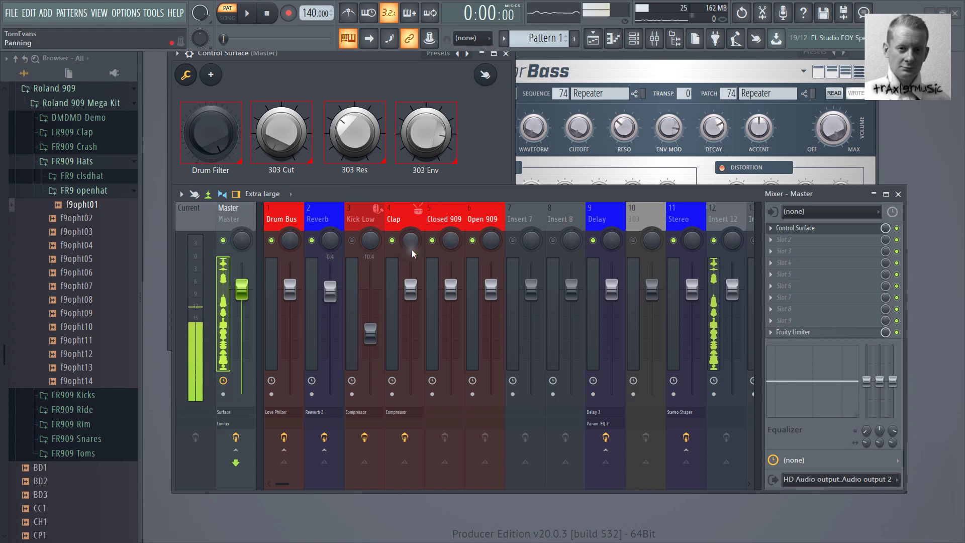
{"action": "left_click", "coordinate": [406, 218]}
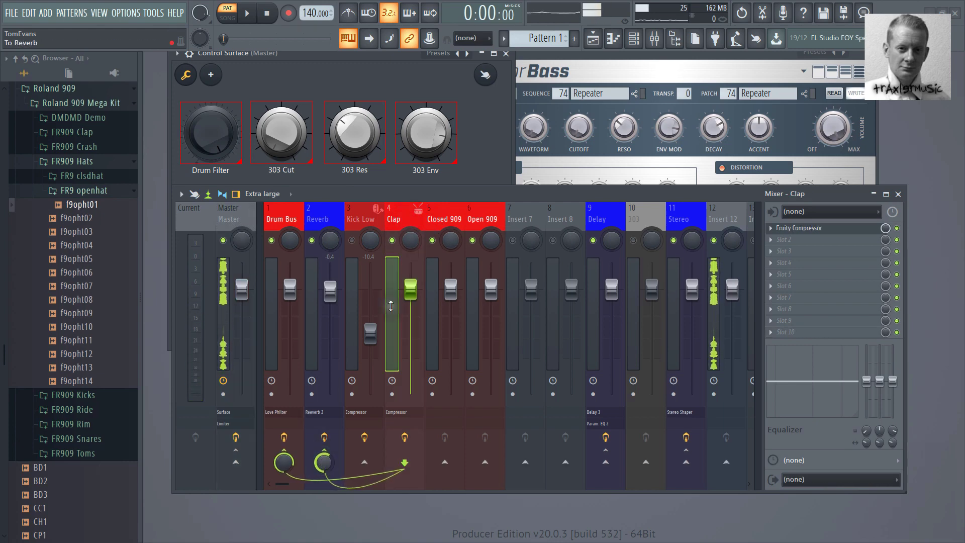
{"action": "left_click_drag", "start_coordinate": [455, 257], "coordinate": [447, 346]}
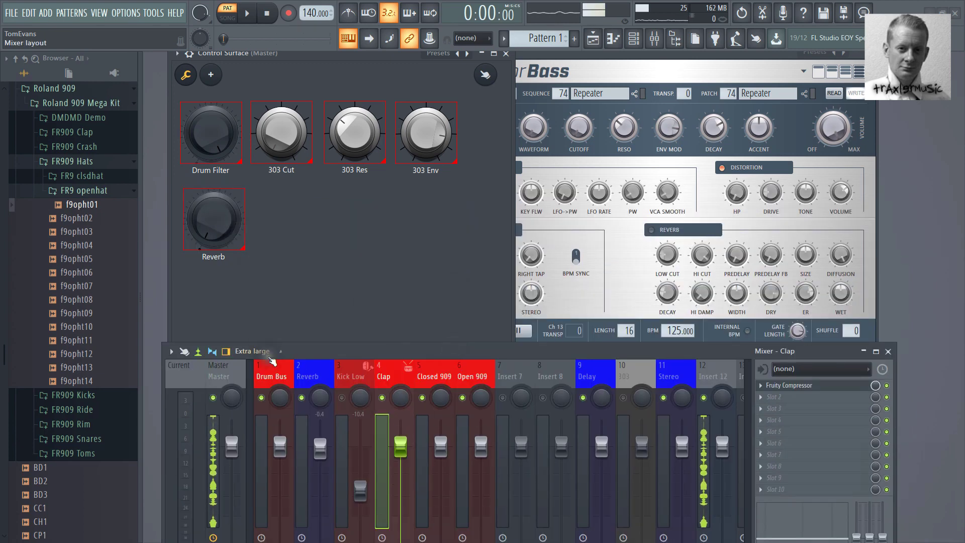
Leave the Control Surface's edit mode and link the Reverb track's volume fader to the internal controller Surface - Reverb.
{"action": "left_click", "coordinate": [321, 447]}
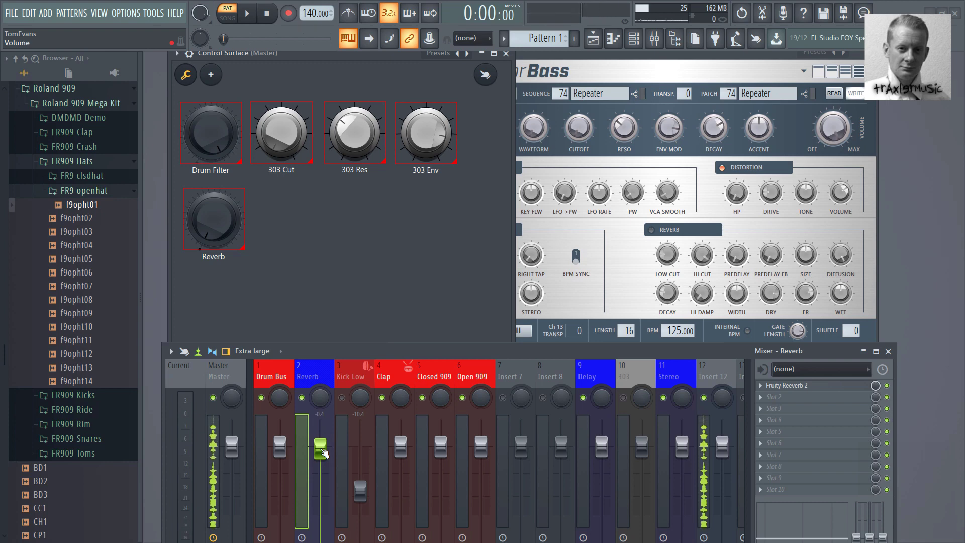
{"action": "right_click", "coordinate": [322, 453]}
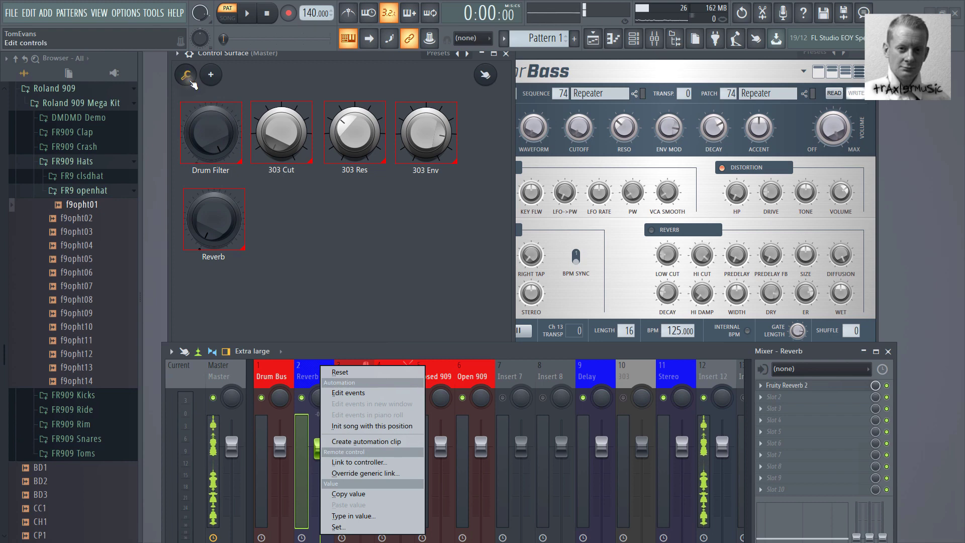
{"action": "left_click", "coordinate": [191, 82]}
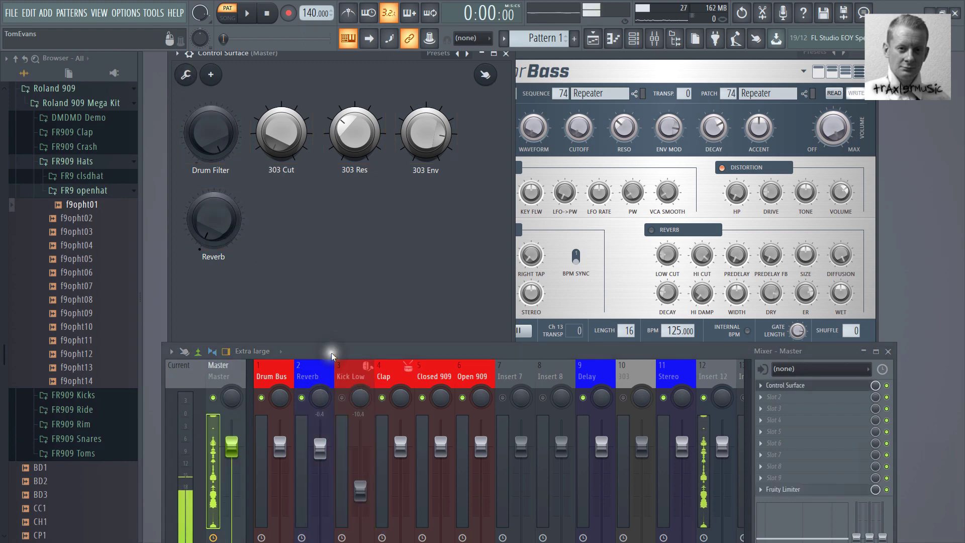
{"action": "right_click", "coordinate": [324, 450]}
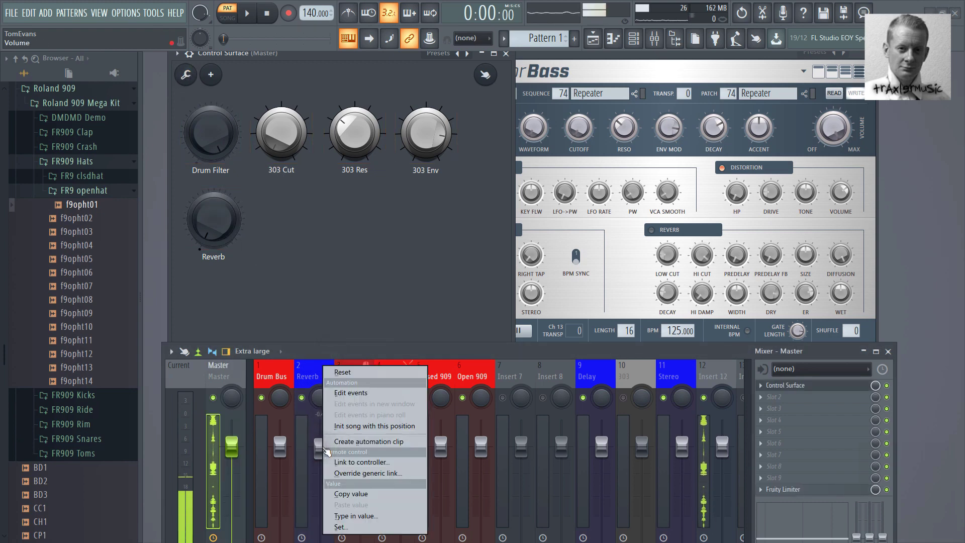
{"action": "left_click", "coordinate": [362, 462]}
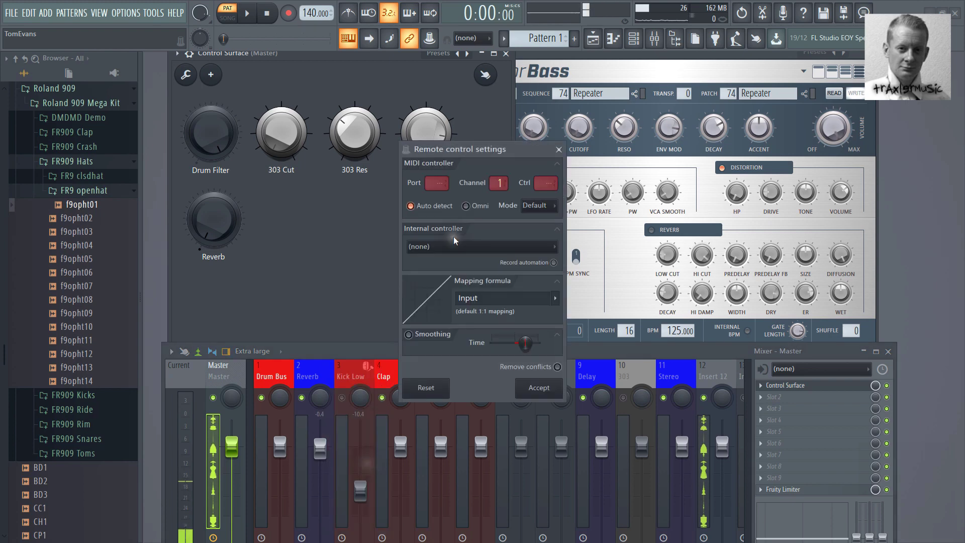
{"action": "left_click", "coordinate": [463, 246]}
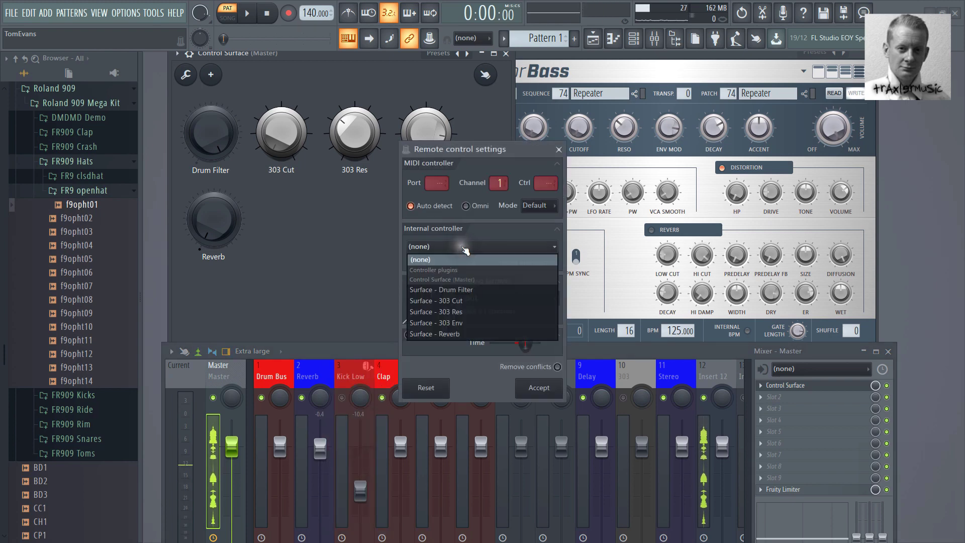
{"action": "left_click", "coordinate": [442, 333]}
{"action": "left_click", "coordinate": [538, 387]}
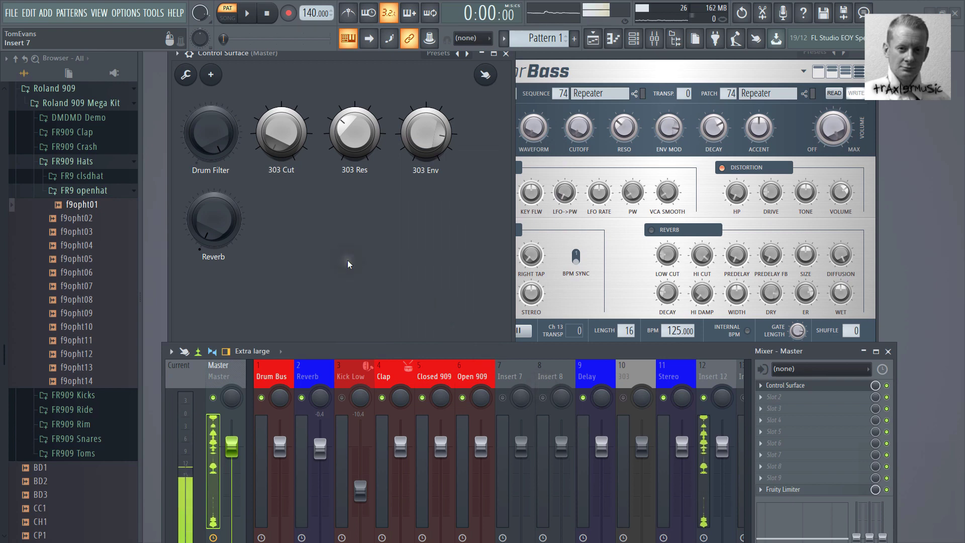
Play the drums while sweeping the Reverb knob, leave it at maximum and stop playback.
{"action": "key", "text": "space"}
{"action": "left_click_drag", "start_coordinate": [214, 213], "coordinate": [266, 367]}
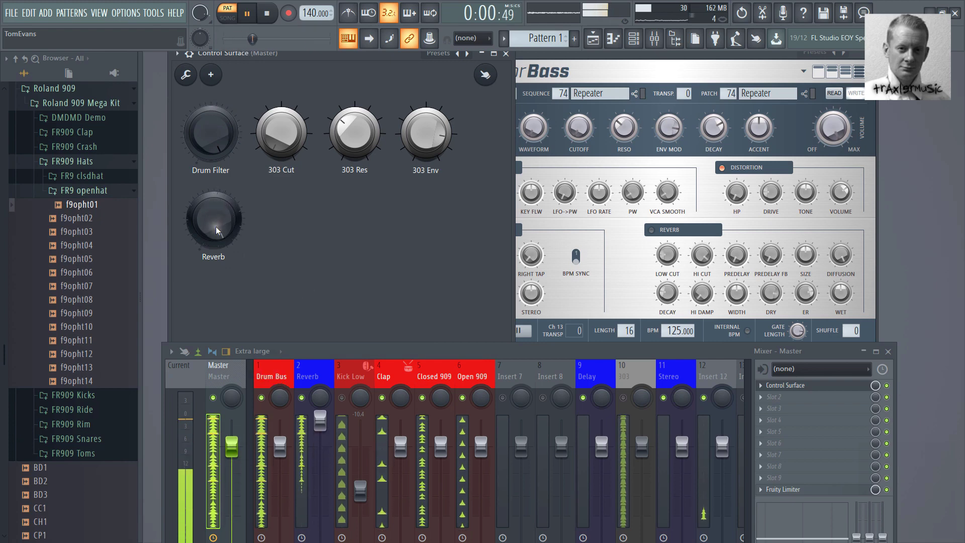
{"action": "key", "text": "space"}
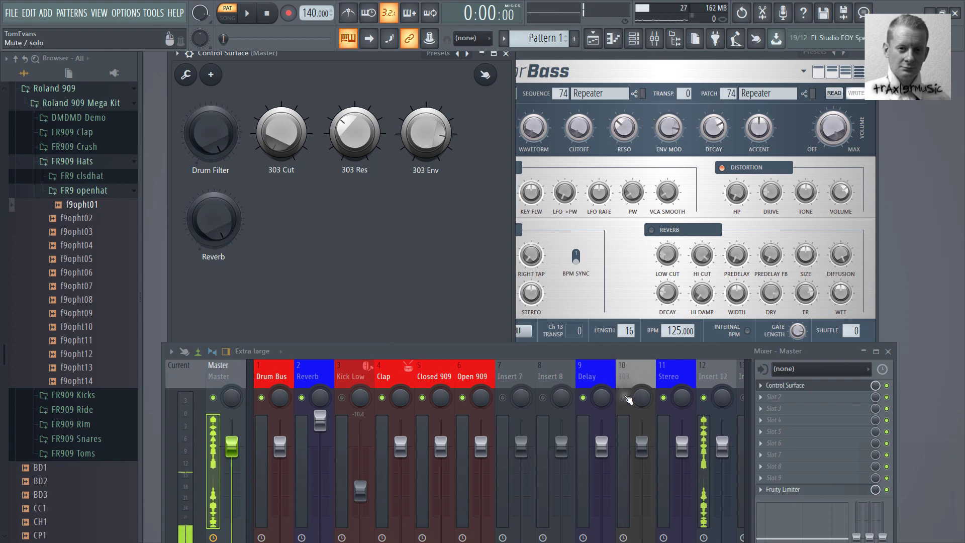
Unmute the 303 and Kick Low tracks and play the pattern while sweeping the Reverb and Drum Filter knobs.
{"action": "left_click", "coordinate": [626, 398]}
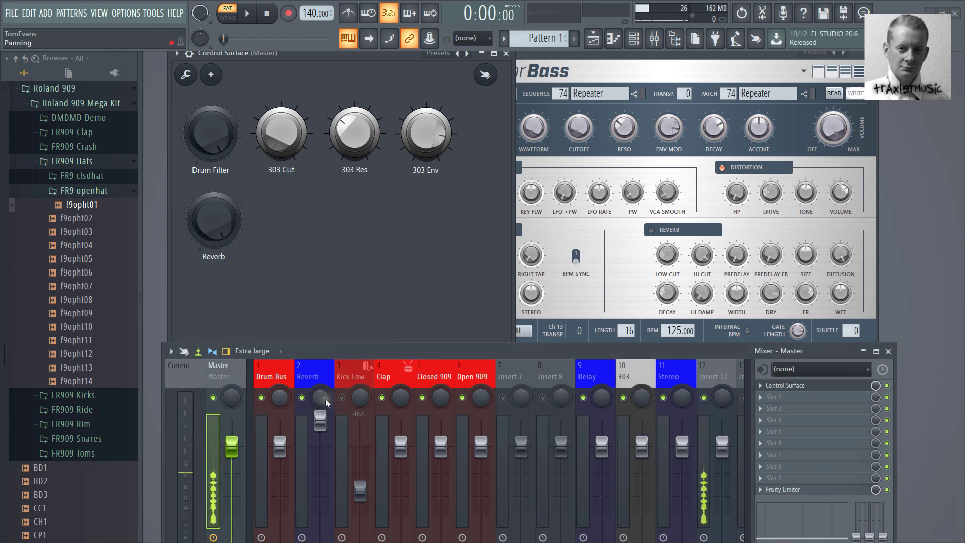
{"action": "left_click", "coordinate": [342, 398]}
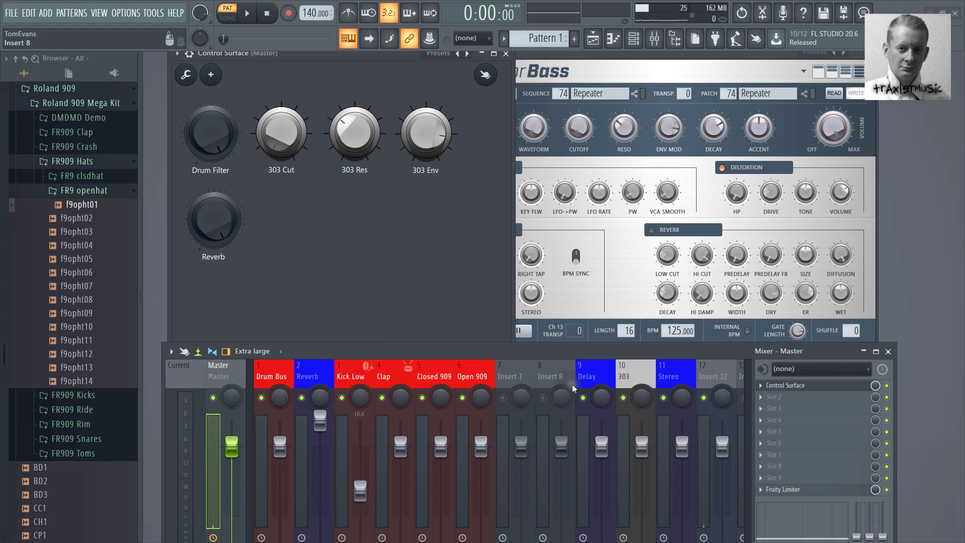
{"action": "key", "text": "space"}
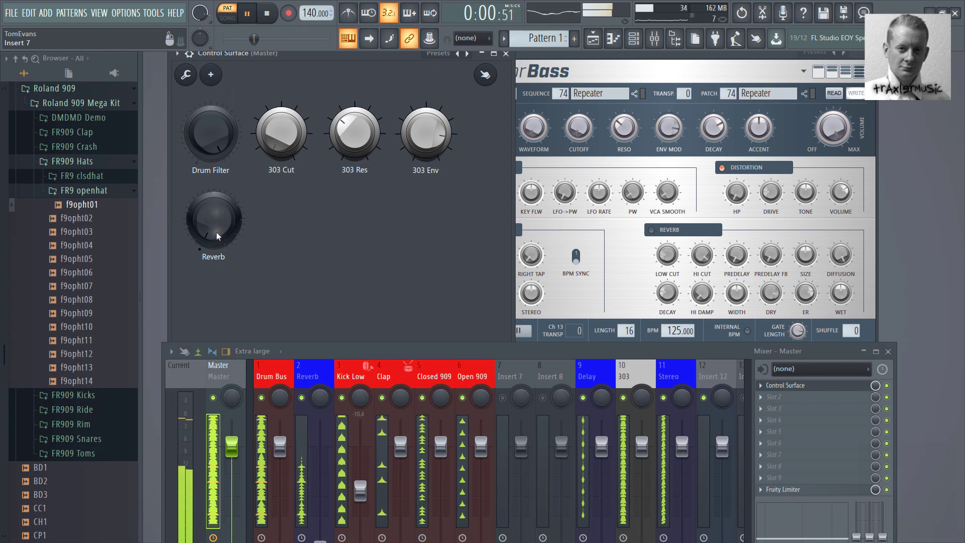
{"action": "left_click_drag", "start_coordinate": [216, 231], "coordinate": [252, 373]}
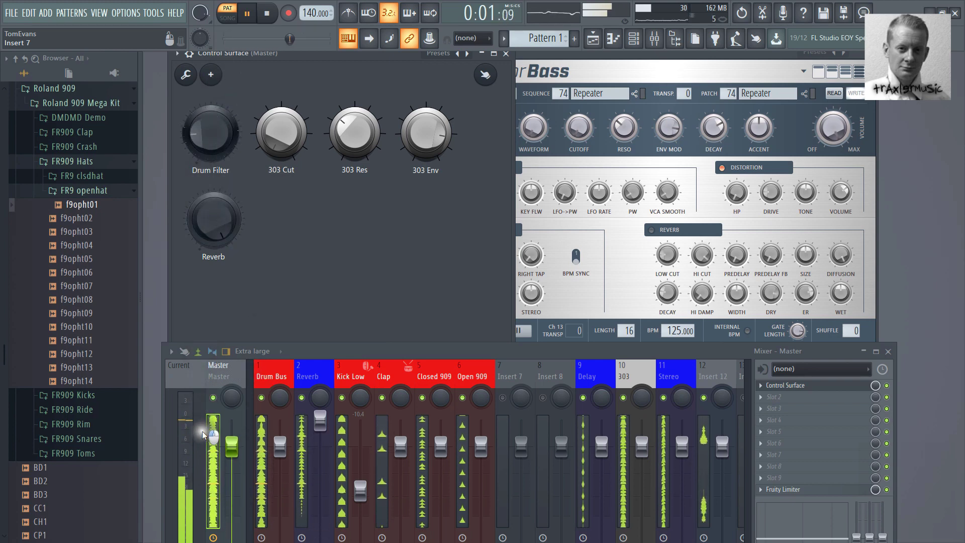
{"action": "key", "text": "space"}
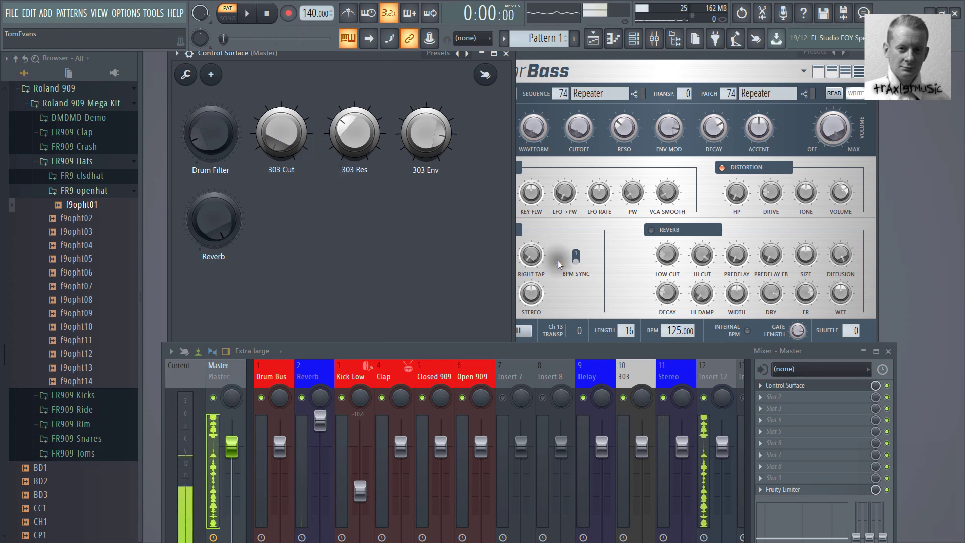
Bring the mixer up and sidechain the 303 track to the Reverb track.
{"action": "left_click_drag", "start_coordinate": [562, 353], "coordinate": [582, 159]}
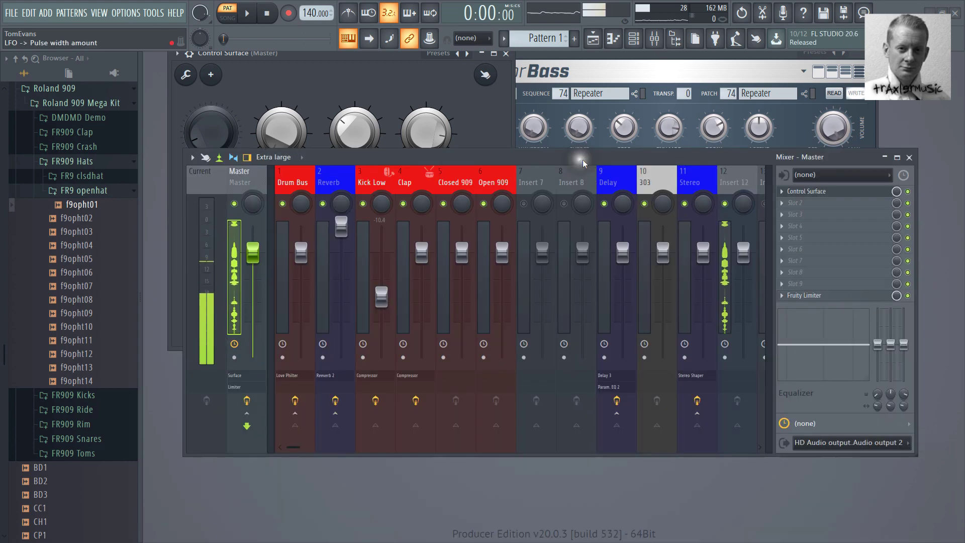
{"action": "left_click", "coordinate": [646, 183]}
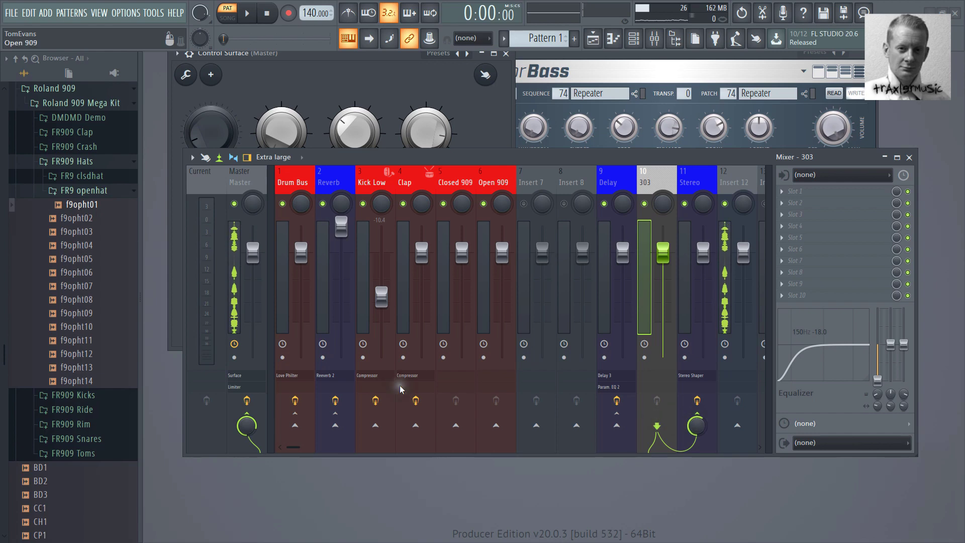
{"action": "right_click", "coordinate": [336, 426]}
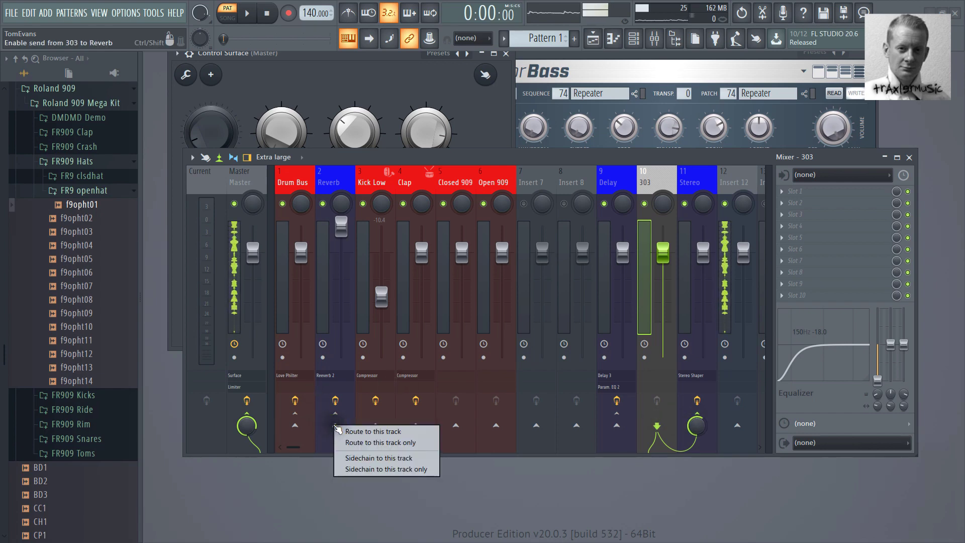
{"action": "left_click", "coordinate": [357, 457]}
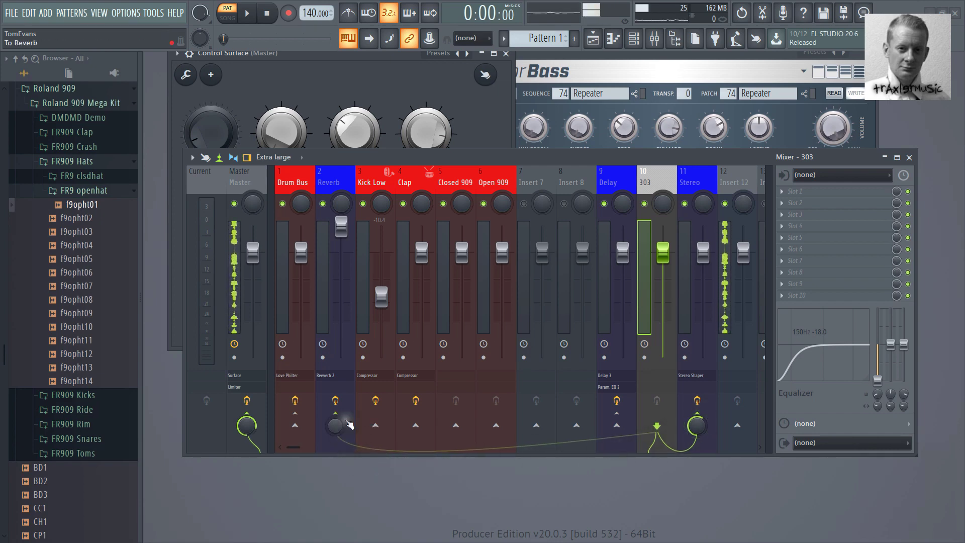
Play the pattern, rearrange the mixer and Transistor Bass windows, and use the Reverb knob to set the Reverb fader to about -1.8 dB.
{"action": "left_click", "coordinate": [310, 77]}
{"action": "key", "text": "space"}
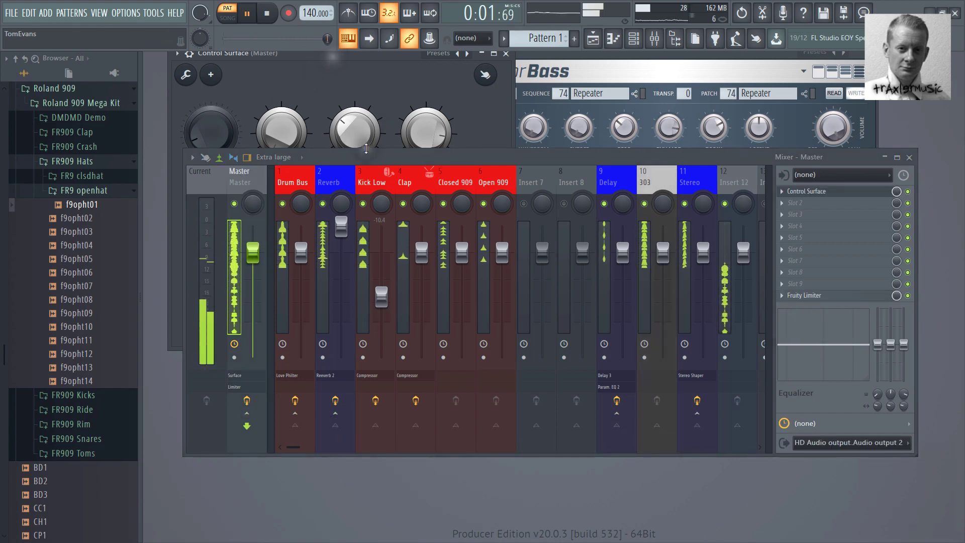
{"action": "left_click_drag", "start_coordinate": [369, 168], "coordinate": [359, 376]}
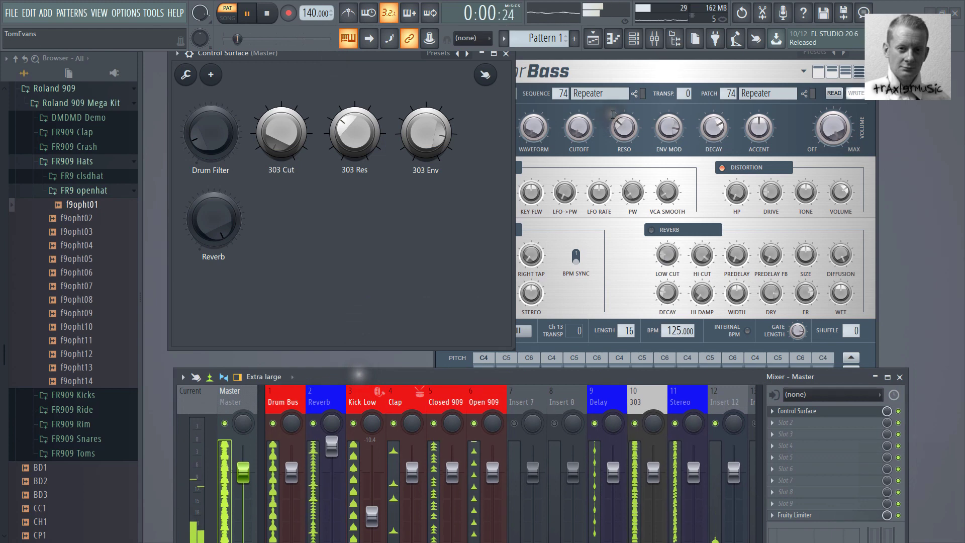
{"action": "left_click_drag", "start_coordinate": [658, 67], "coordinate": [725, 86]}
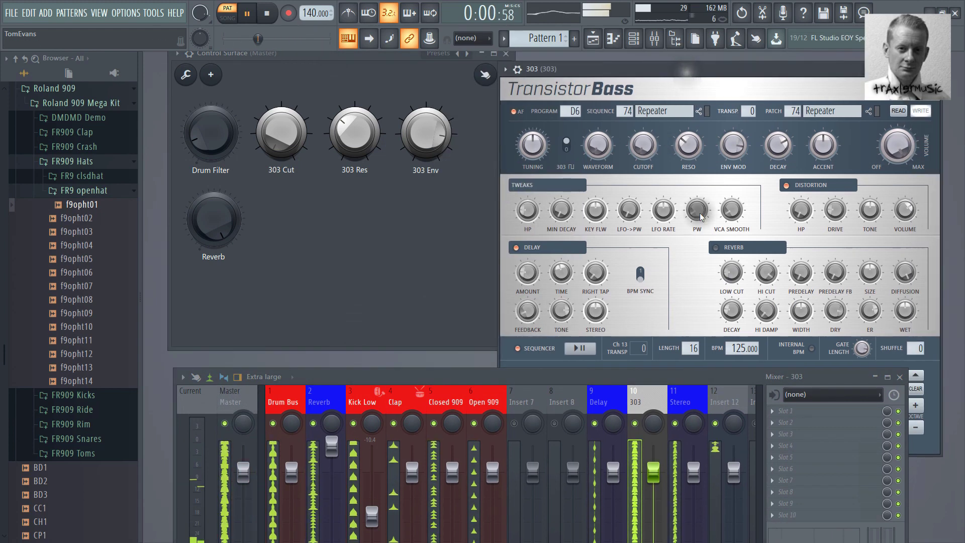
{"action": "left_click", "coordinate": [241, 280]}
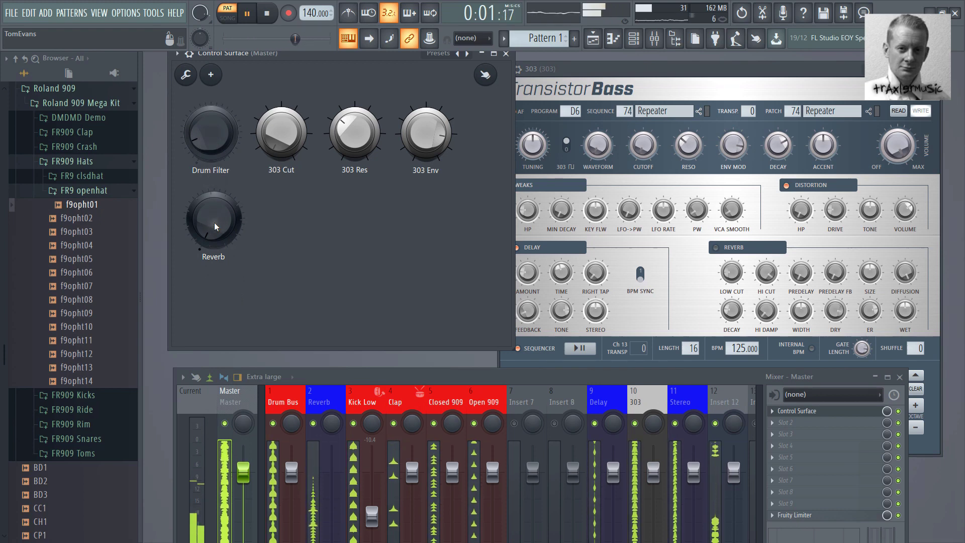
{"action": "left_click_drag", "start_coordinate": [217, 234], "coordinate": [234, 235]}
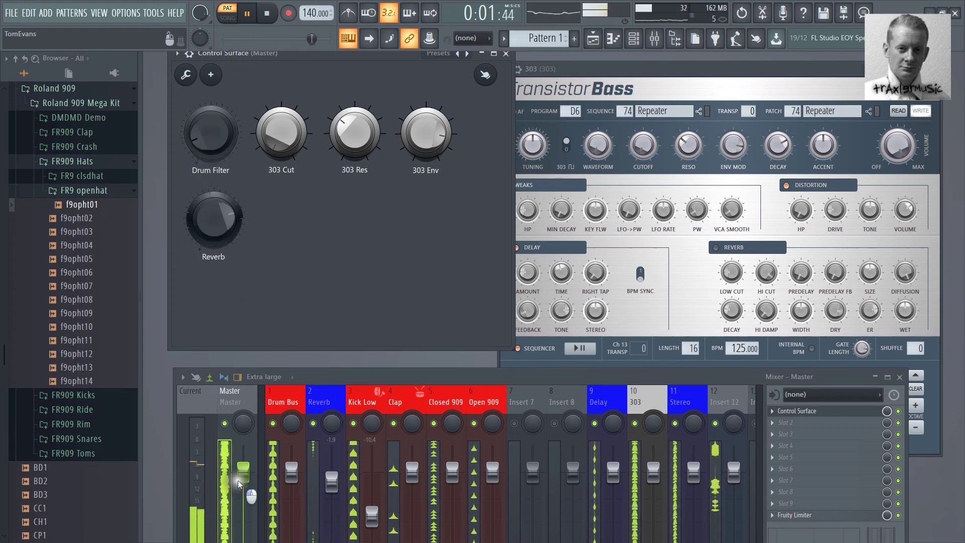
Mute the individual drum tracks and Delay, replay the pattern and sweep the Reverb knob, leaving it at its midpoint.
{"action": "key", "text": "space"}
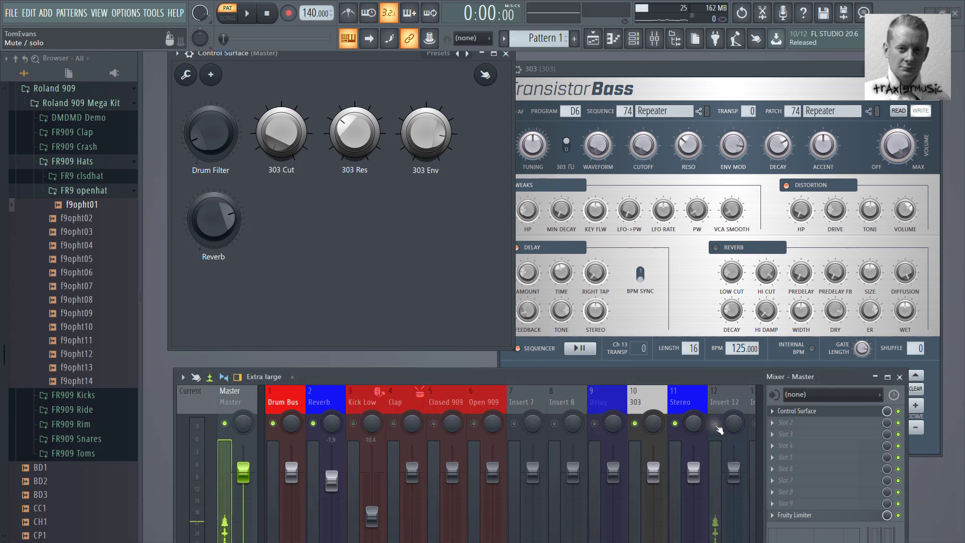
{"action": "key", "text": "space"}
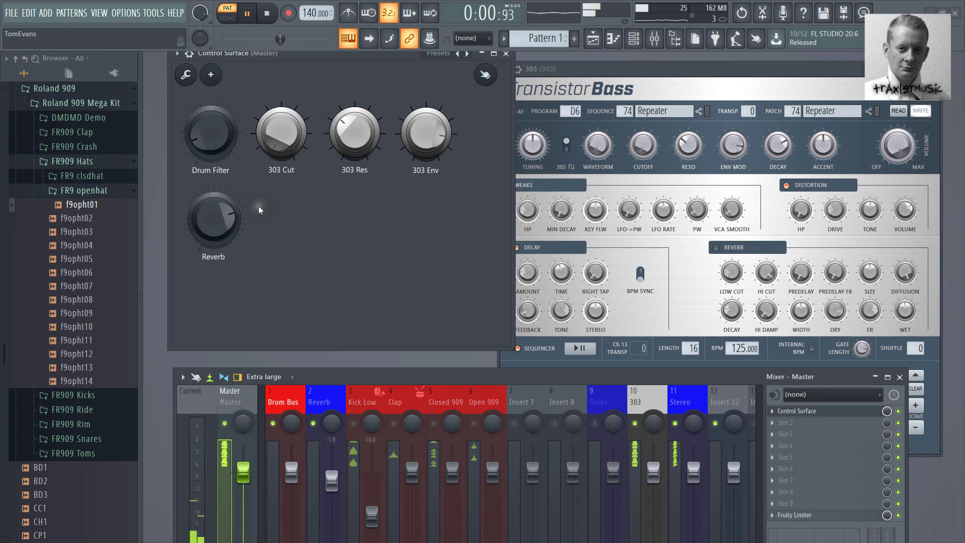
{"action": "left_click_drag", "start_coordinate": [229, 219], "coordinate": [242, 489]}
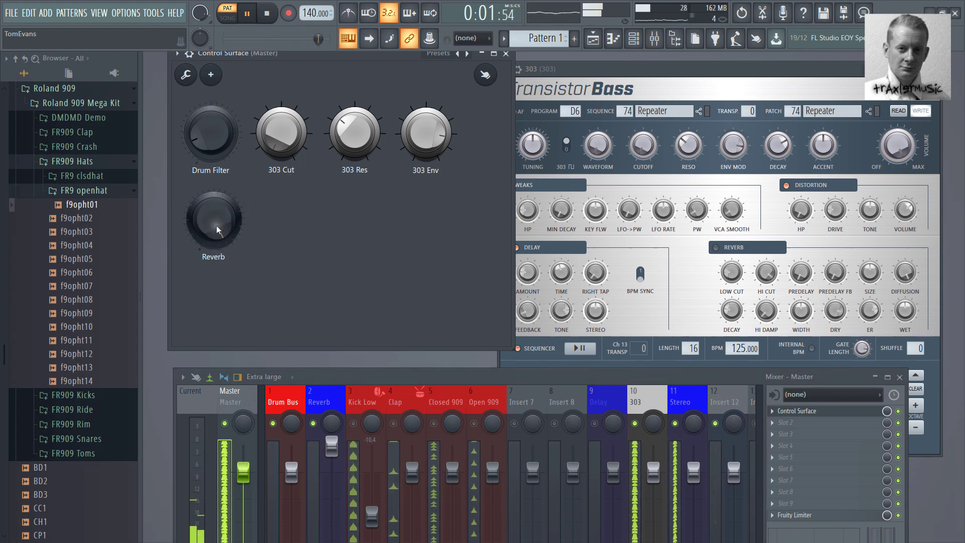
{"action": "left_click_drag", "start_coordinate": [215, 257], "coordinate": [213, 344]}
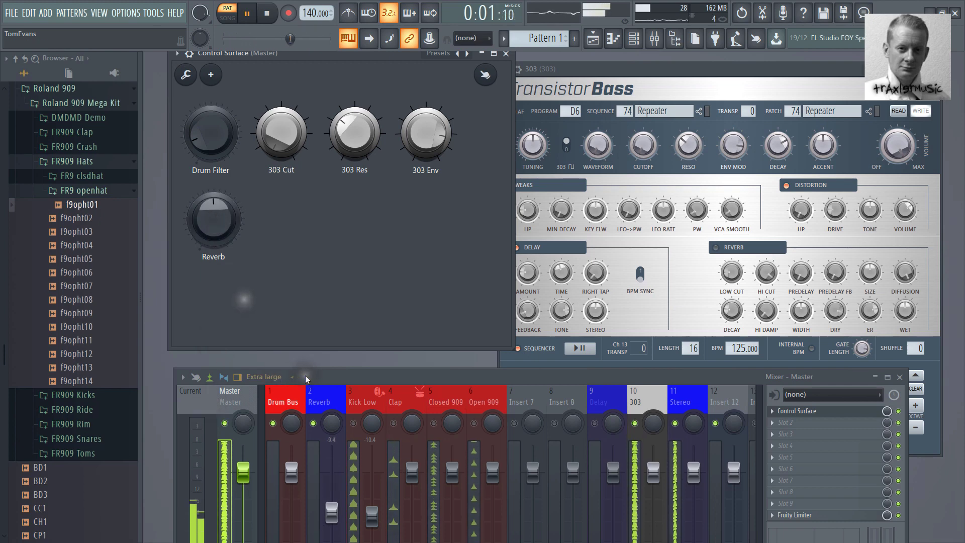
Raise the 303 track's send level to the Reverb track to 125% and move the mixer clear of the Control Surface.
{"action": "left_click_drag", "start_coordinate": [305, 376], "coordinate": [327, 245]}
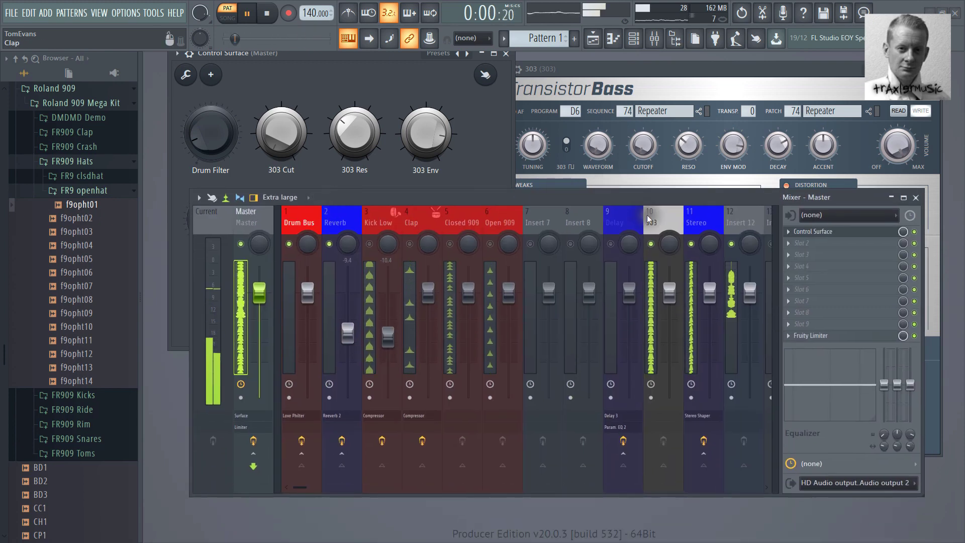
{"action": "left_click", "coordinate": [647, 215]}
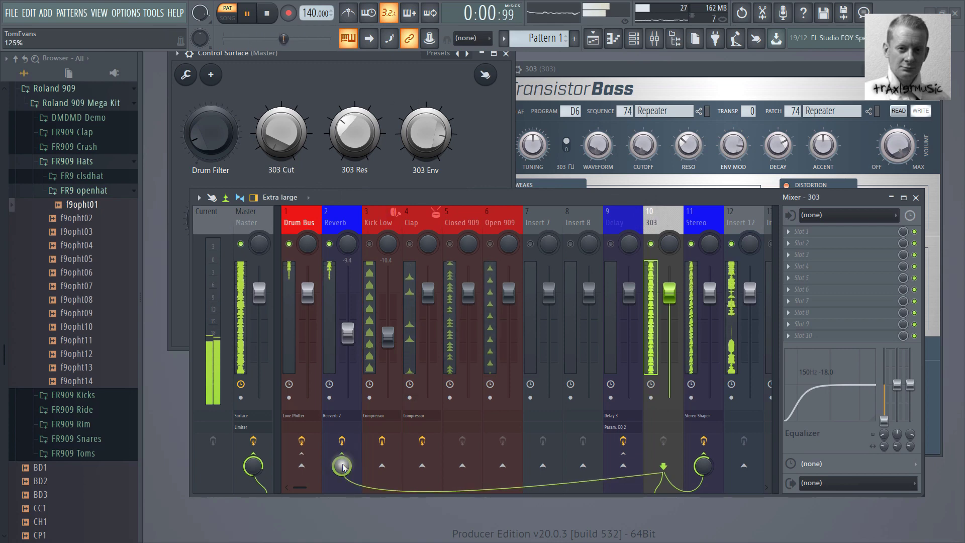
{"action": "left_click", "coordinate": [316, 76]}
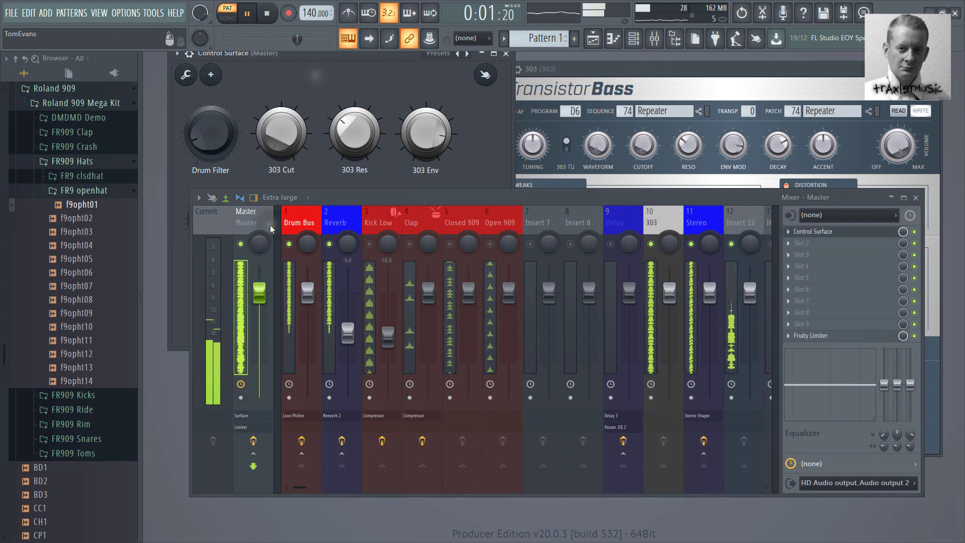
{"action": "left_click_drag", "start_coordinate": [405, 193], "coordinate": [359, 347]}
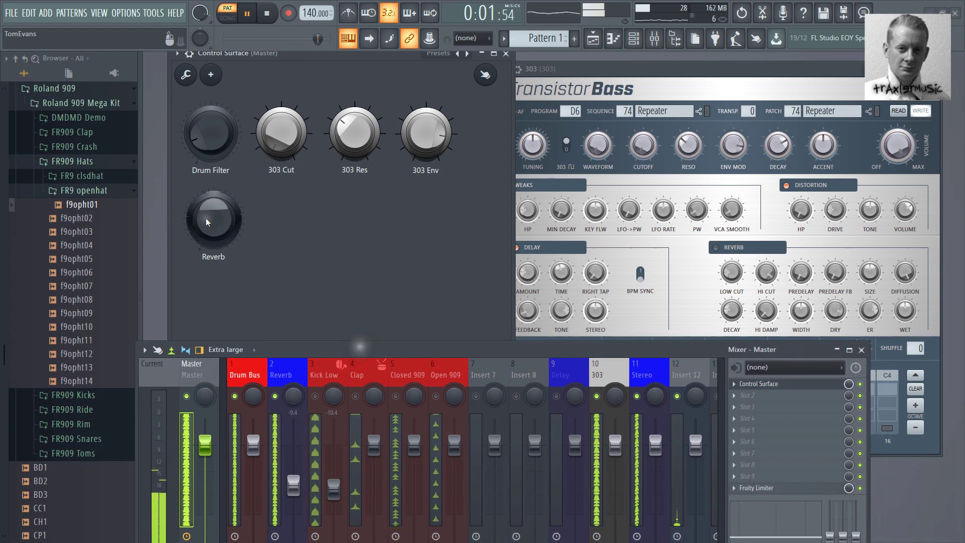
Sweep the Reverb knob while the 303 plays, leave the Reverb fader at about -17.6 dB and stop playback.
{"action": "left_click_drag", "start_coordinate": [206, 219], "coordinate": [178, 522]}
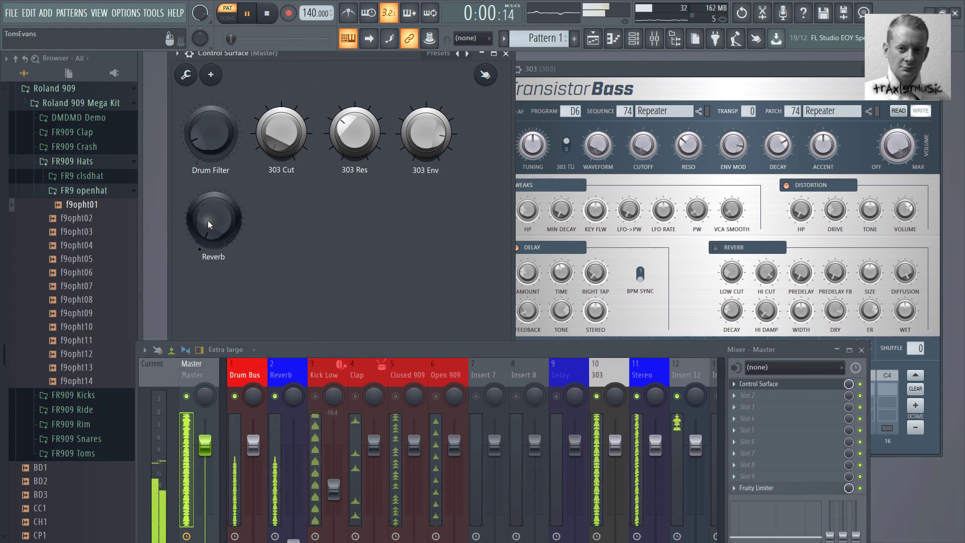
{"action": "left_click_drag", "start_coordinate": [206, 221], "coordinate": [210, 523]}
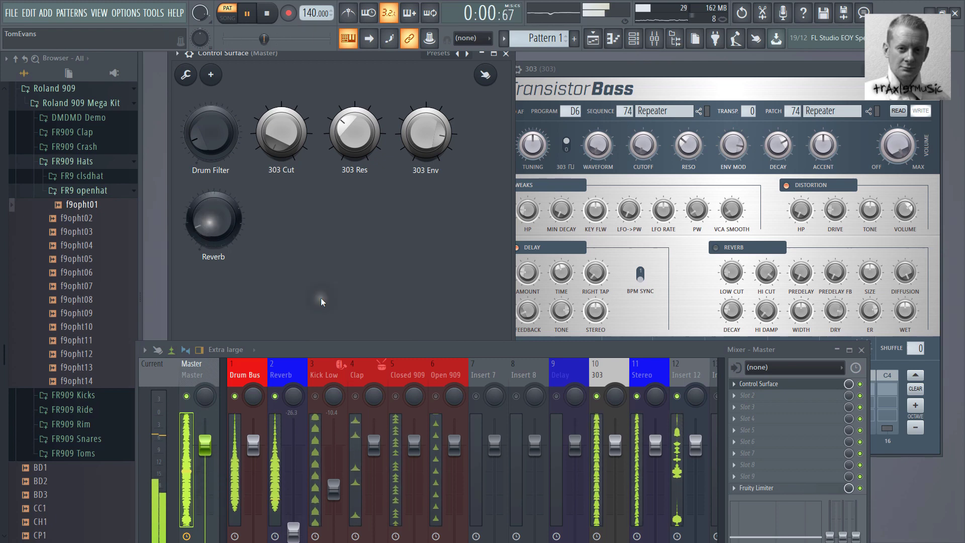
{"action": "left_click_drag", "start_coordinate": [226, 239], "coordinate": [224, 184]}
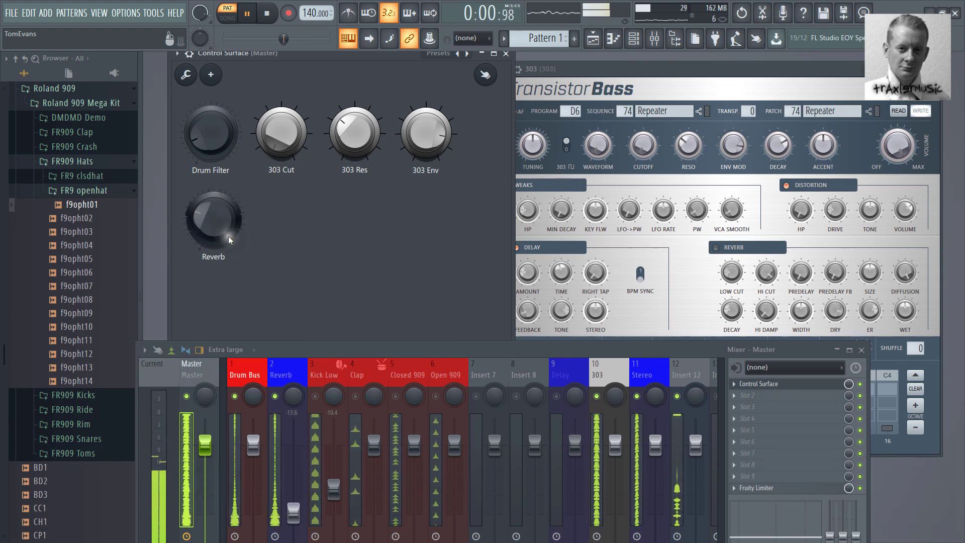
{"action": "key", "text": "space"}
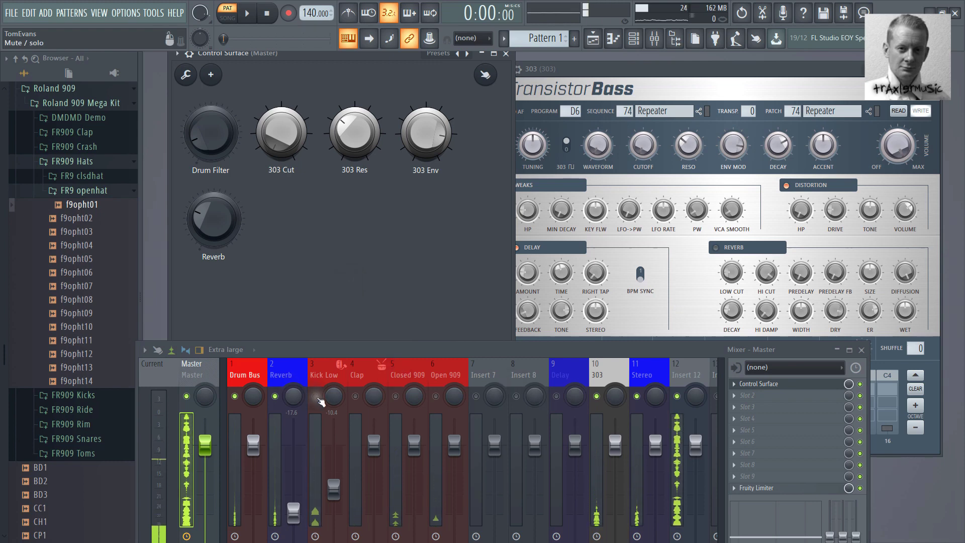
Unmute the Kick Low, Clap, Closed 909, Open 909, Insert 7, Insert 8 and Delay tracks.
{"action": "left_click", "coordinate": [315, 396]}
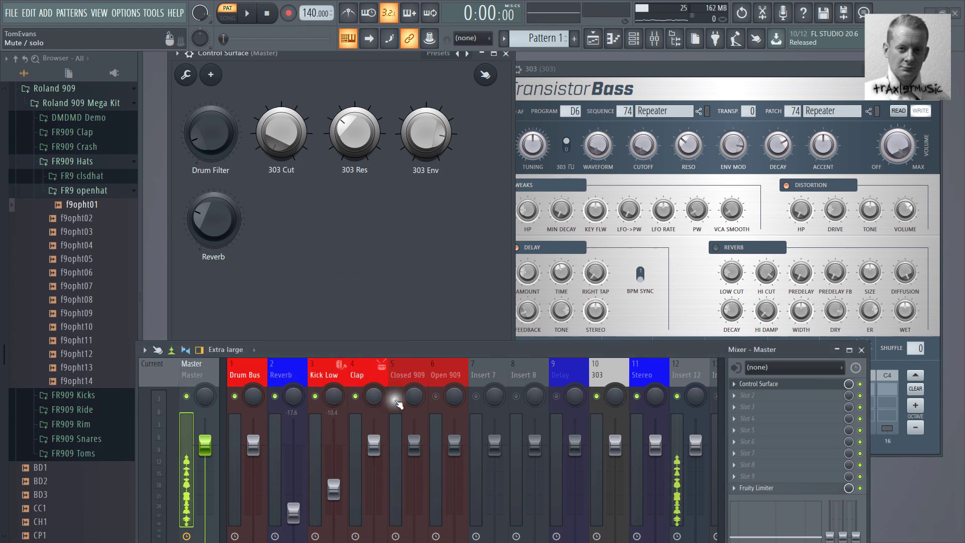
{"action": "left_click", "coordinate": [476, 396]}
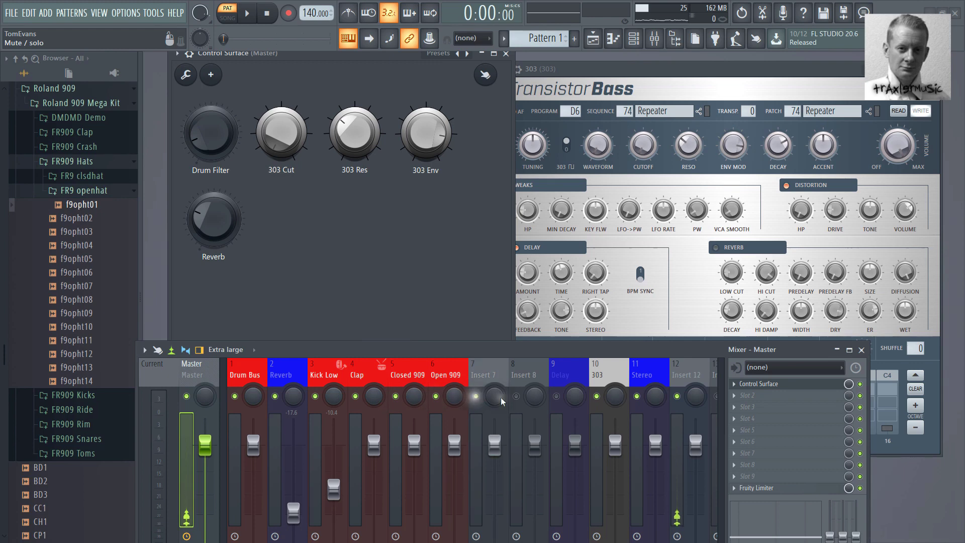
{"action": "left_click", "coordinate": [516, 396]}
{"action": "left_click", "coordinate": [556, 396]}
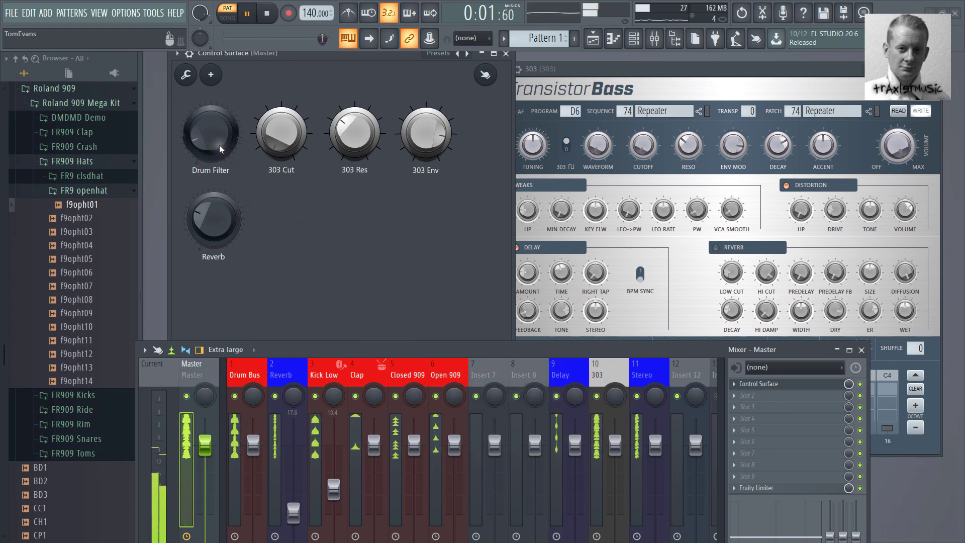
Play the full pattern while adjusting the Drum Filter, 303 Cut and Reverb knobs, leaving the Reverb fader at about -20.4 dB.
{"action": "left_click_drag", "start_coordinate": [227, 146], "coordinate": [228, 50]}
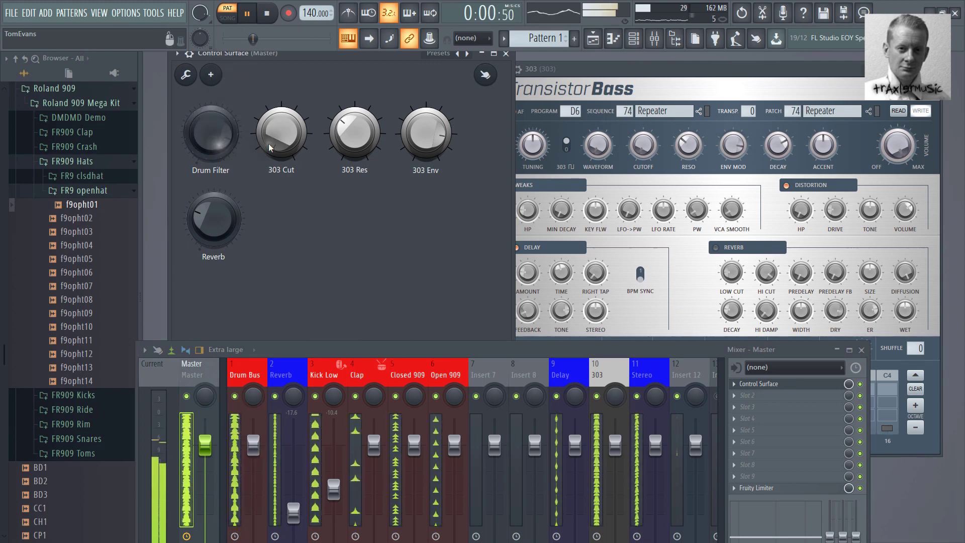
{"action": "left_click_drag", "start_coordinate": [273, 143], "coordinate": [314, 143]}
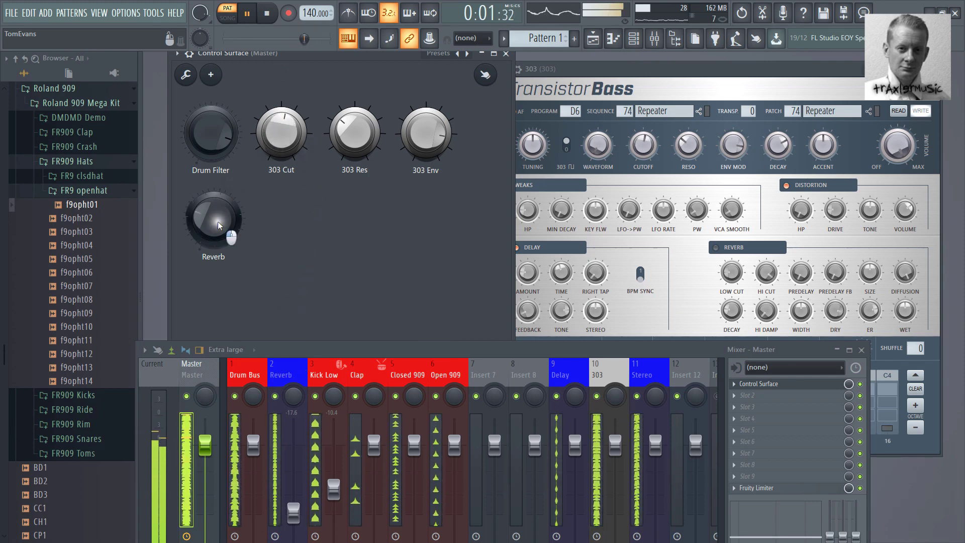
{"action": "left_click_drag", "start_coordinate": [219, 225], "coordinate": [265, 525]}
{"action": "left_click_drag", "start_coordinate": [259, 54], "coordinate": [219, 225]}
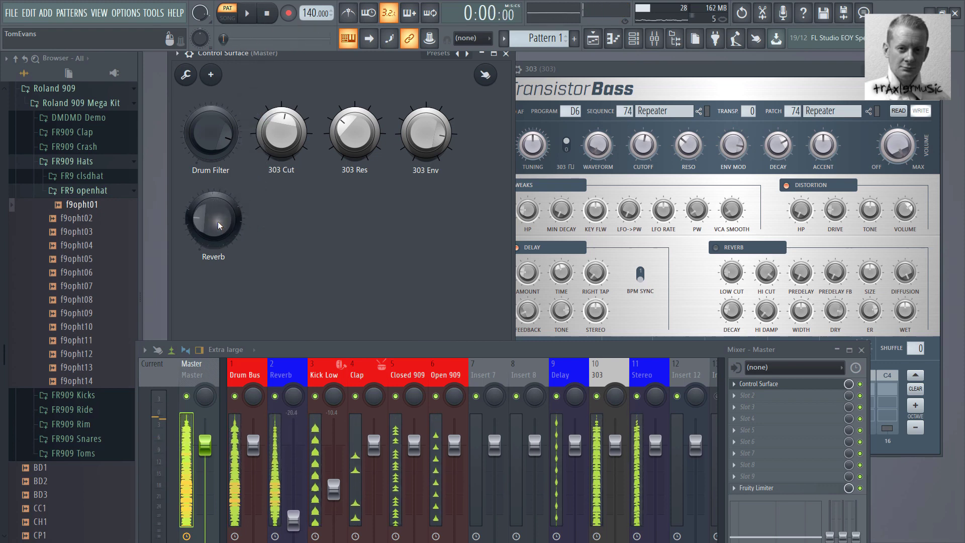
Bring the mixer up and adjust the 303 track's send level to the Reverb track.
{"action": "left_click_drag", "start_coordinate": [387, 350], "coordinate": [391, 176]}
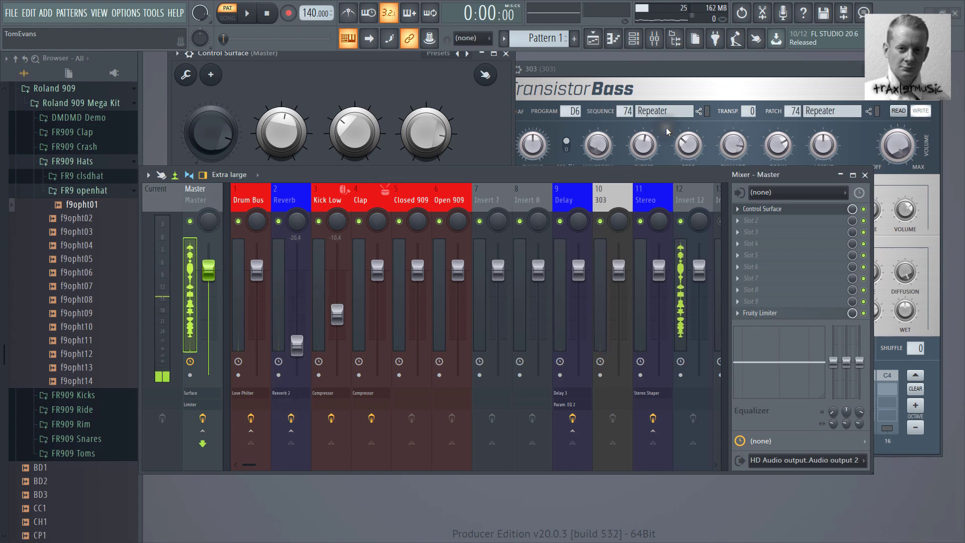
{"action": "left_click", "coordinate": [614, 193]}
{"action": "left_click_drag", "start_coordinate": [295, 436], "coordinate": [292, 22]}
{"action": "left_click_drag", "start_coordinate": [291, 61], "coordinate": [293, 71]}
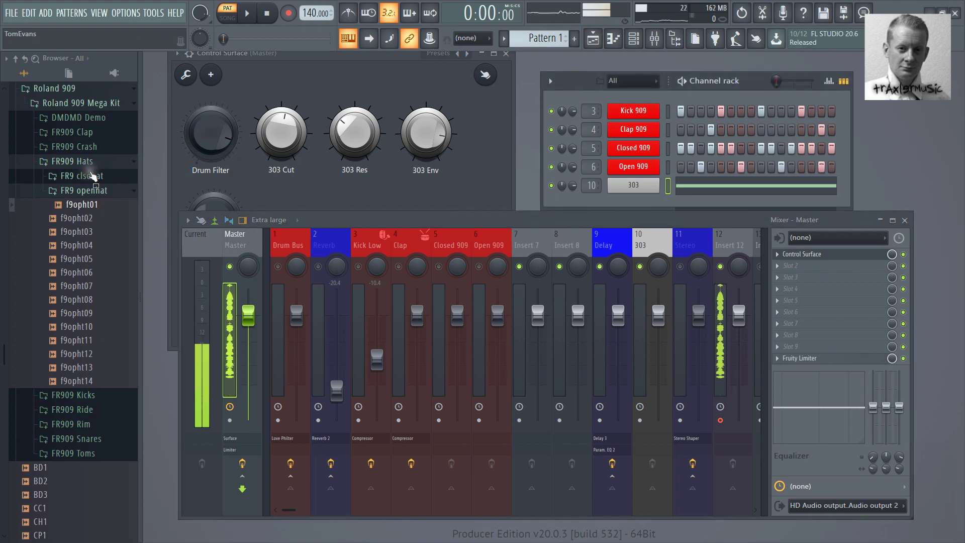
Browse the FR909 Toms samples to the FR9 ltoms1 folder and audition its first low toms.
{"action": "left_click", "coordinate": [82, 191]}
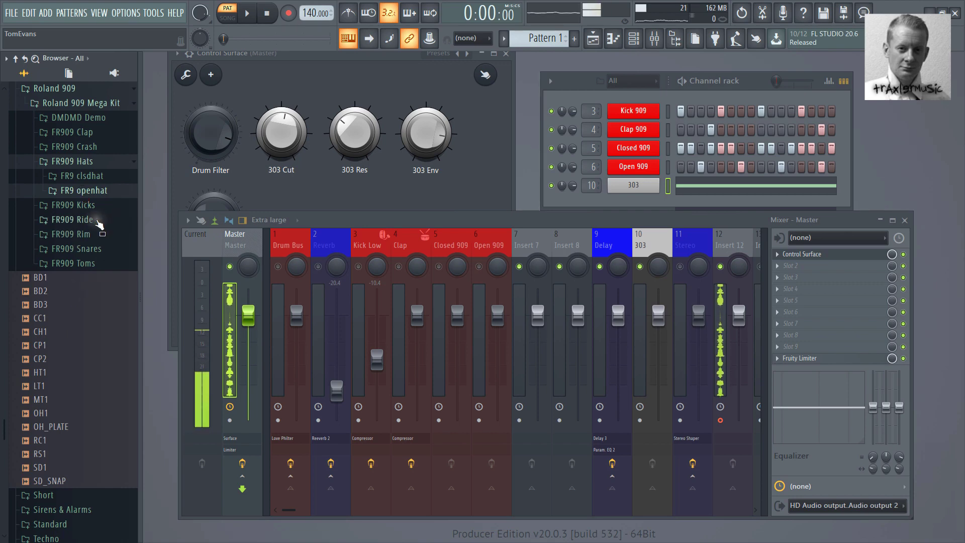
{"action": "left_click", "coordinate": [86, 263]}
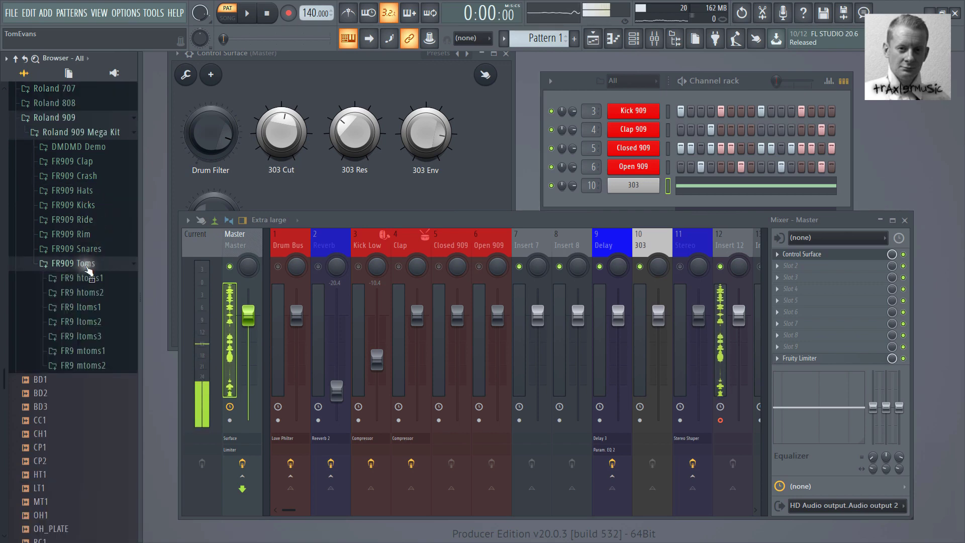
{"action": "left_click", "coordinate": [84, 308]}
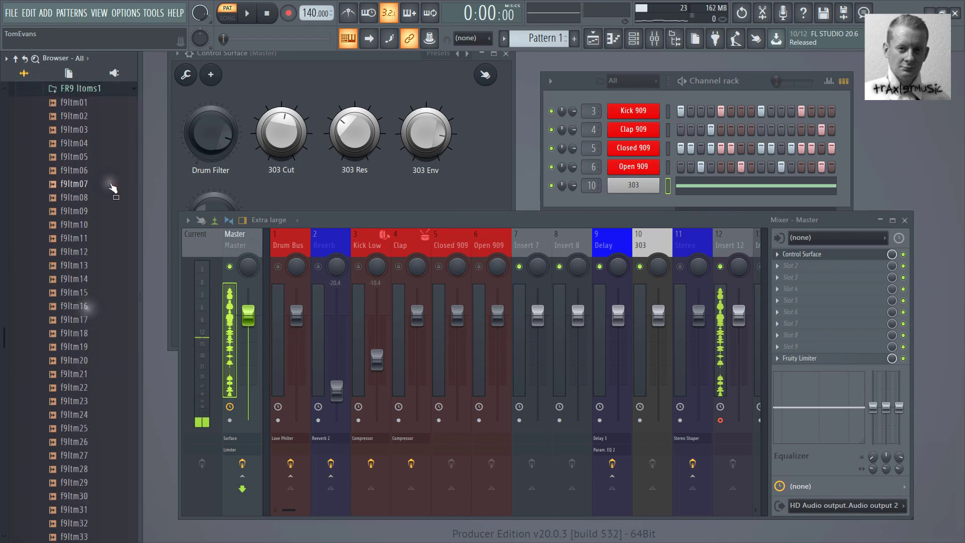
{"action": "left_click", "coordinate": [88, 105]}
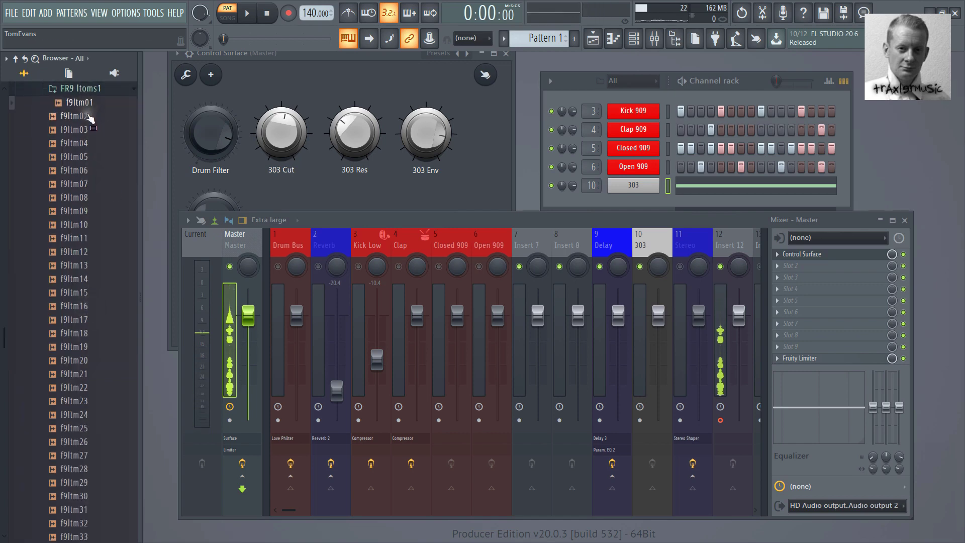
{"action": "left_click", "coordinate": [91, 117]}
{"action": "left_click", "coordinate": [85, 104]}
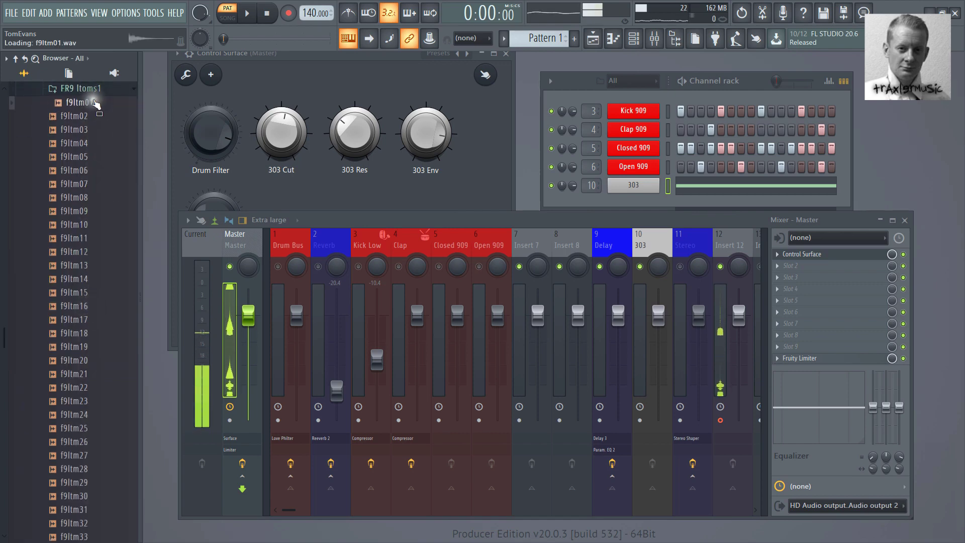
Add the f9ltm01 sample as a new channel below 303 and open its sampler settings.
{"action": "left_click", "coordinate": [572, 79]}
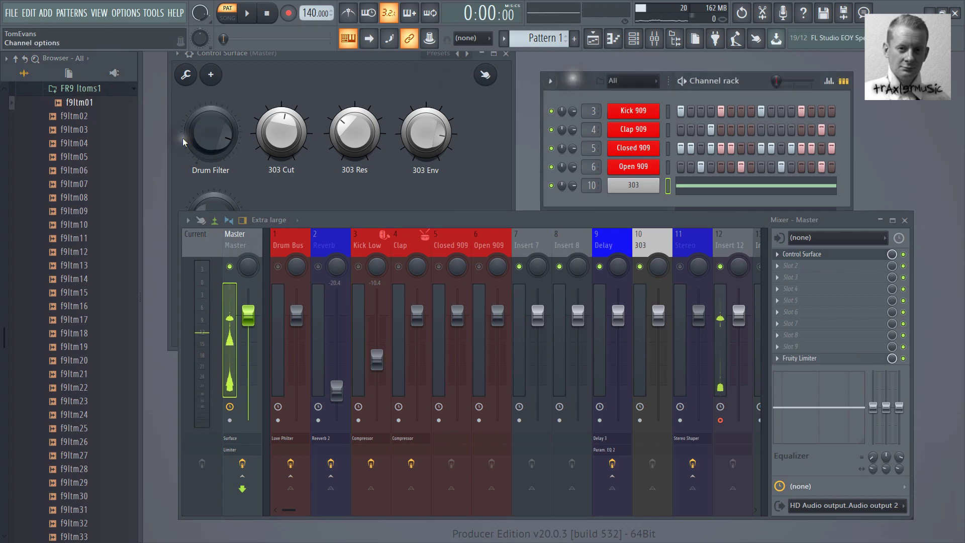
{"action": "left_click_drag", "start_coordinate": [88, 102], "coordinate": [625, 204]}
{"action": "left_click", "coordinate": [632, 203]}
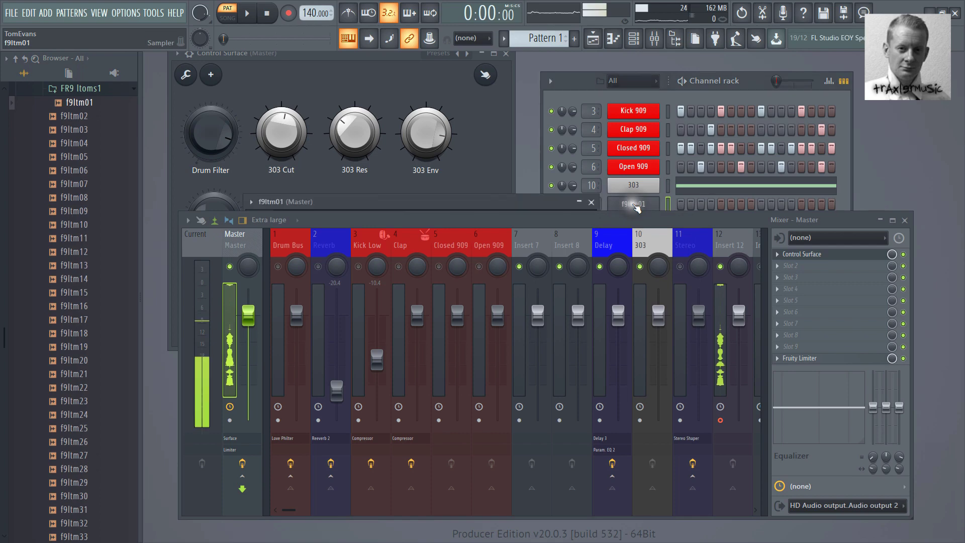
Arrange the windows to show the f9ltm01 sampler fully, add a fade-out to the sample and preview it.
{"action": "left_click_drag", "start_coordinate": [505, 201], "coordinate": [520, 151]}
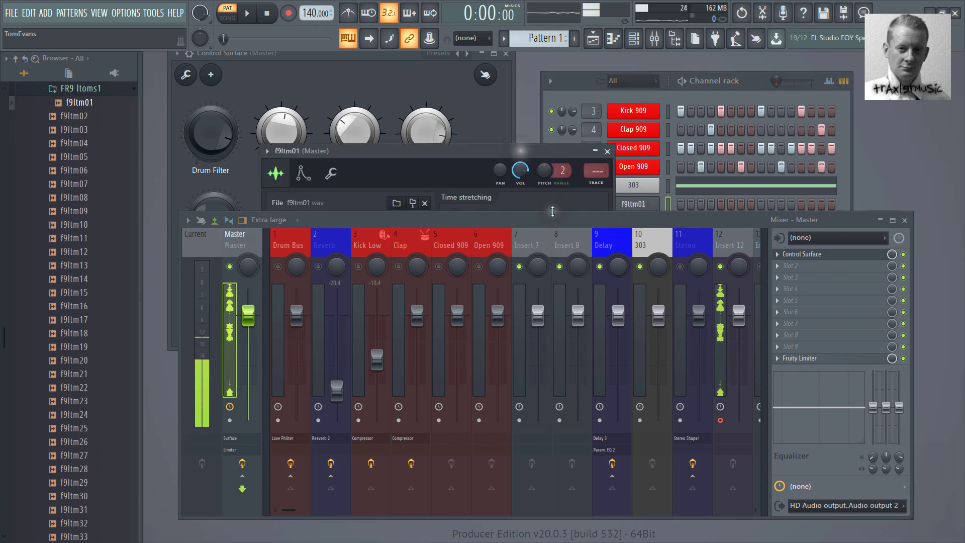
{"action": "left_click_drag", "start_coordinate": [556, 219], "coordinate": [525, 432]}
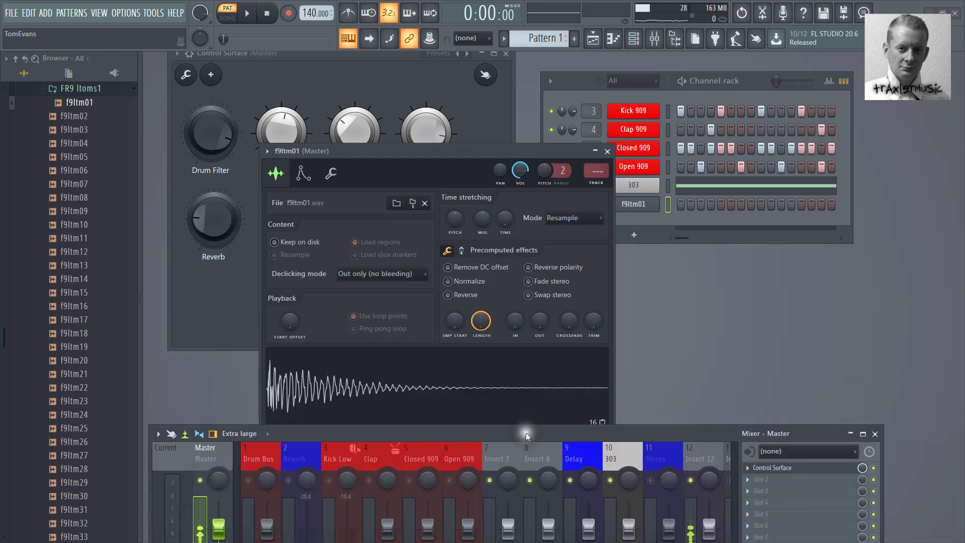
{"action": "left_click_drag", "start_coordinate": [539, 328], "coordinate": [532, 259]}
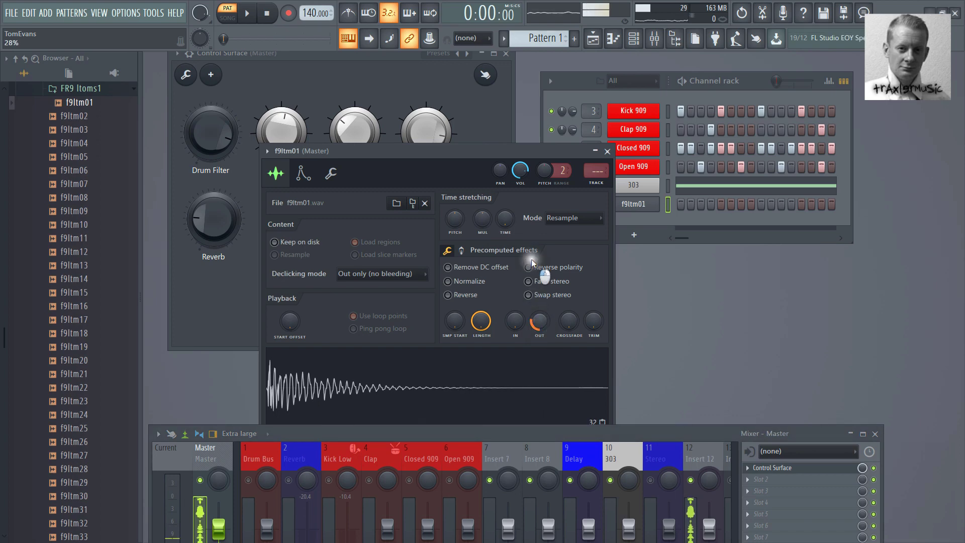
{"action": "key", "text": "z"}
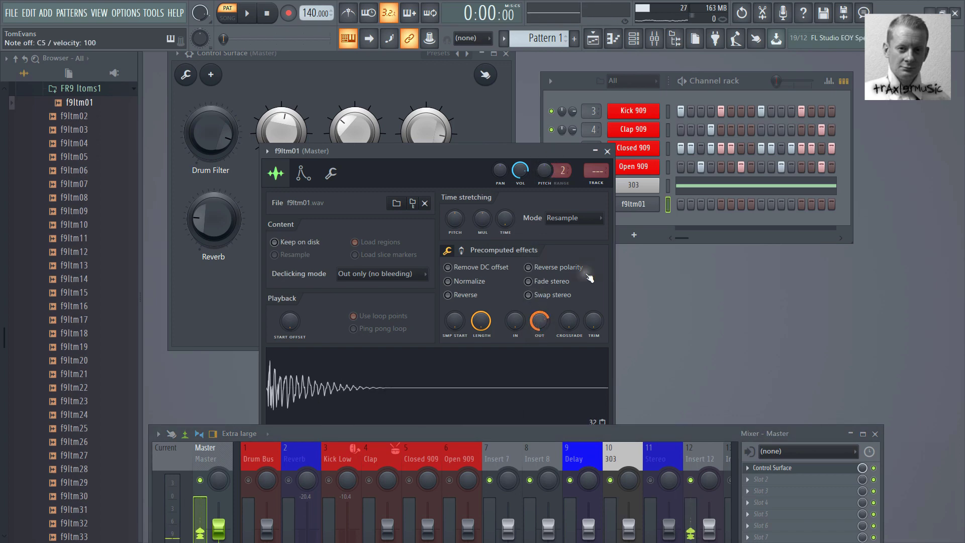
Rename the f9ltm01 channel to Tom 909 and colour it red.
{"action": "right_click", "coordinate": [639, 206]}
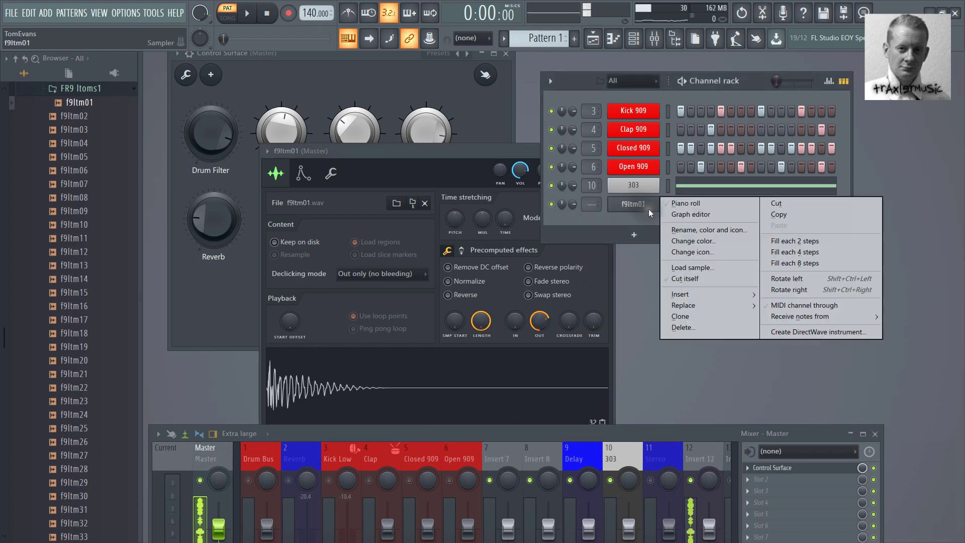
{"action": "left_click", "coordinate": [709, 231]}
{"action": "type", "text": "Ro"}
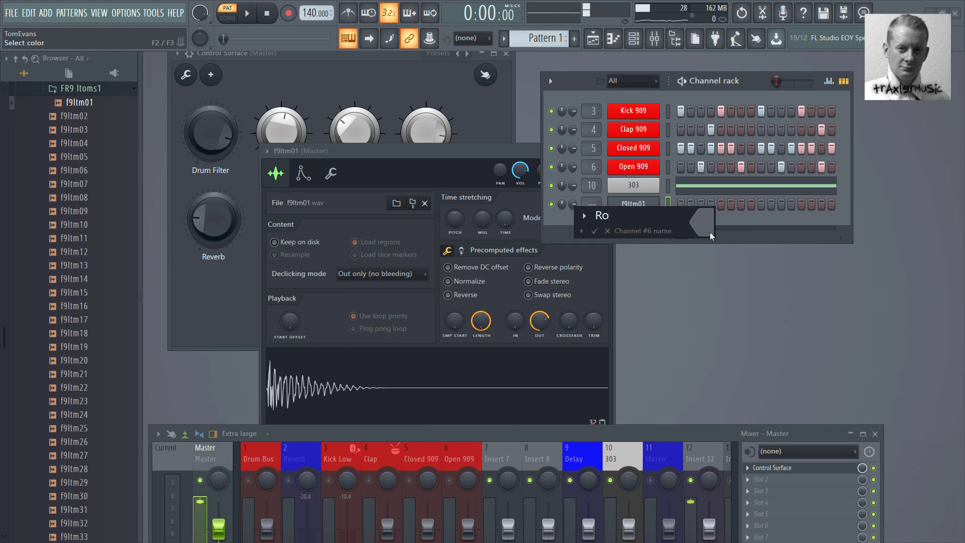
{"action": "key", "text": "BackSpace"}
{"action": "key", "text": "BackSpace"}
{"action": "type", "text": "Tom "}
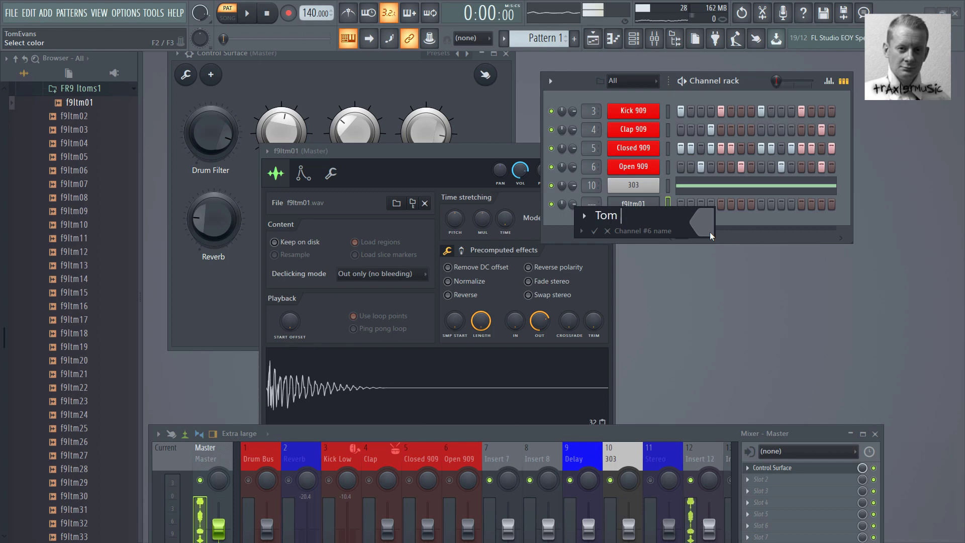
{"action": "type", "text": "909"}
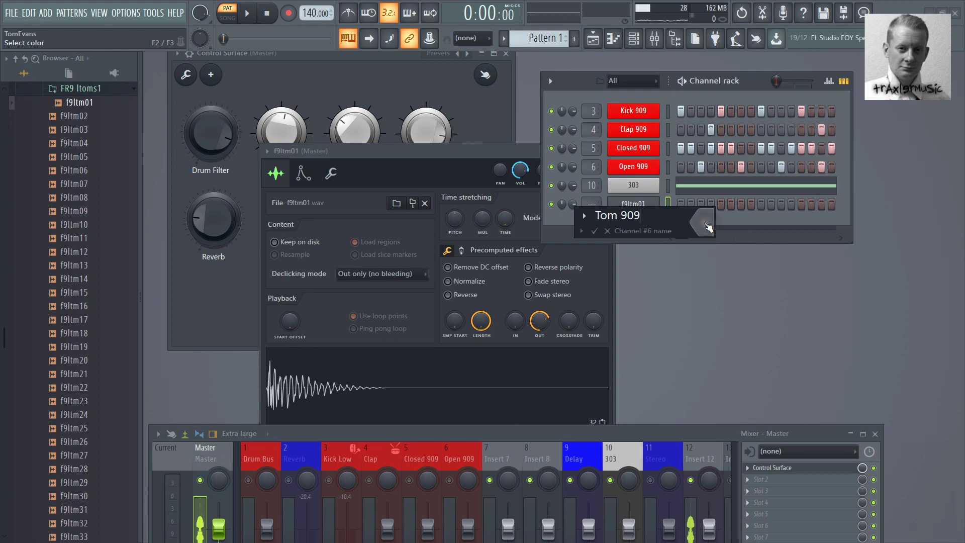
{"action": "left_click", "coordinate": [710, 231]}
{"action": "left_click", "coordinate": [720, 312]}
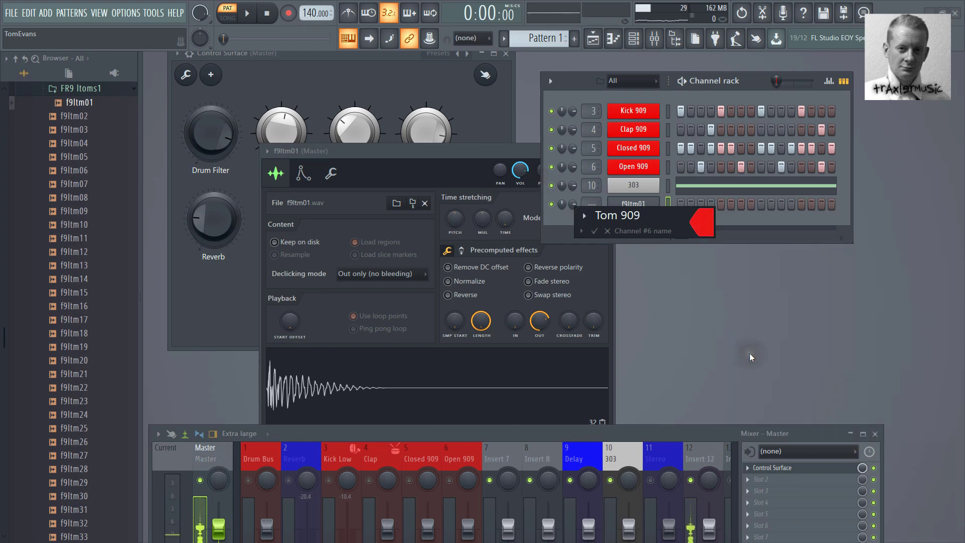
{"action": "key", "text": "Return"}
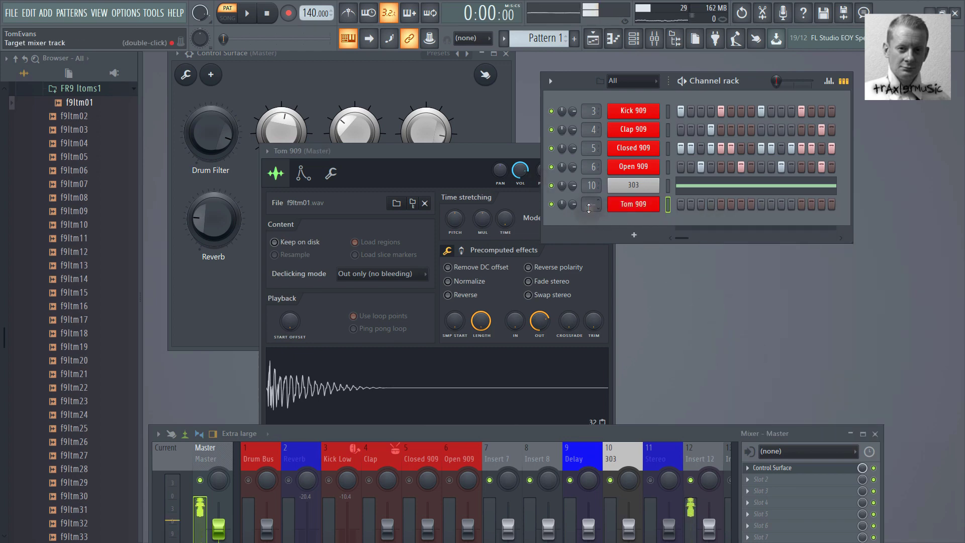
Assign the Tom 909 channel to mixer track 7 and route that track to the Drum Bus.
{"action": "left_click_drag", "start_coordinate": [589, 208], "coordinate": [590, 161]}
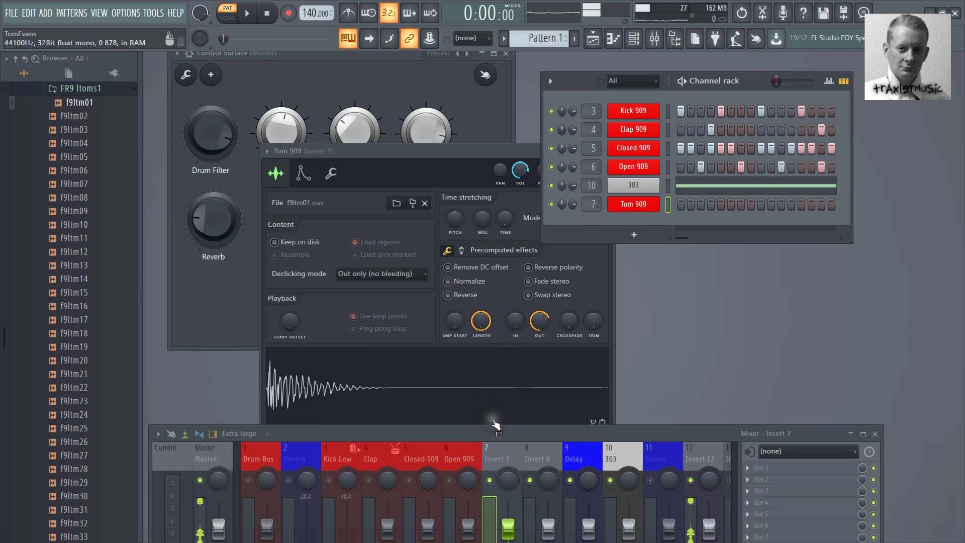
{"action": "left_click_drag", "start_coordinate": [494, 433], "coordinate": [500, 231]}
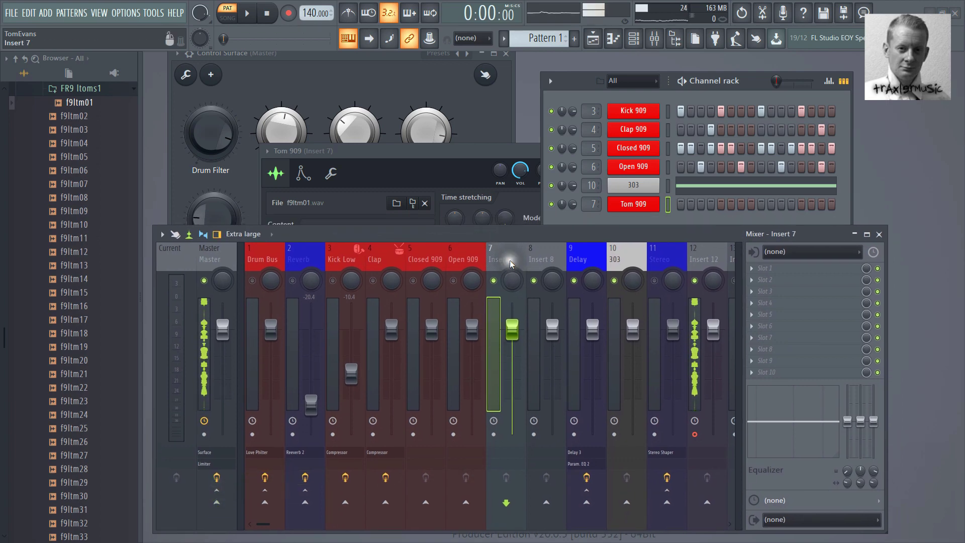
{"action": "right_click", "coordinate": [269, 503]}
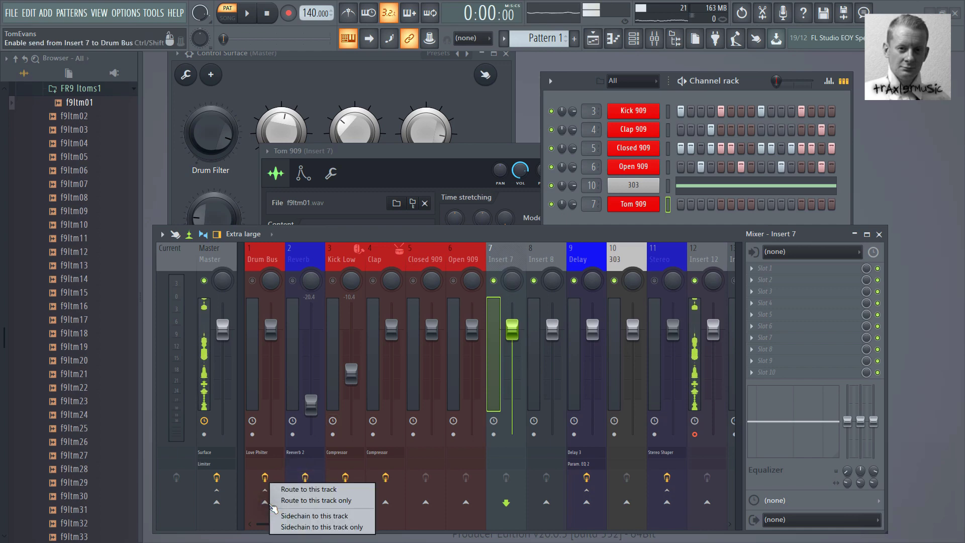
{"action": "left_click", "coordinate": [299, 489]}
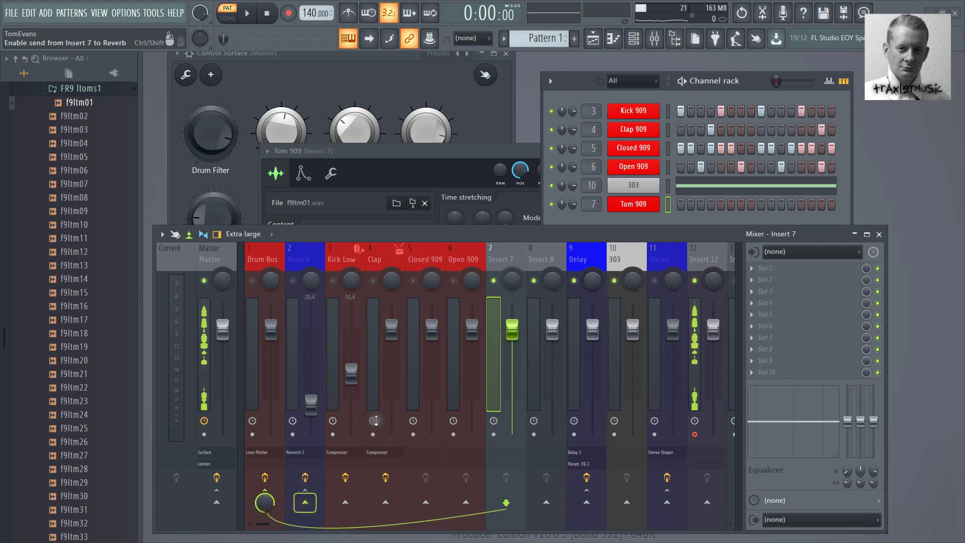
Rename mixer track 7 to Tom and colour it red.
{"action": "right_click", "coordinate": [502, 264]}
{"action": "left_click", "coordinate": [545, 257]}
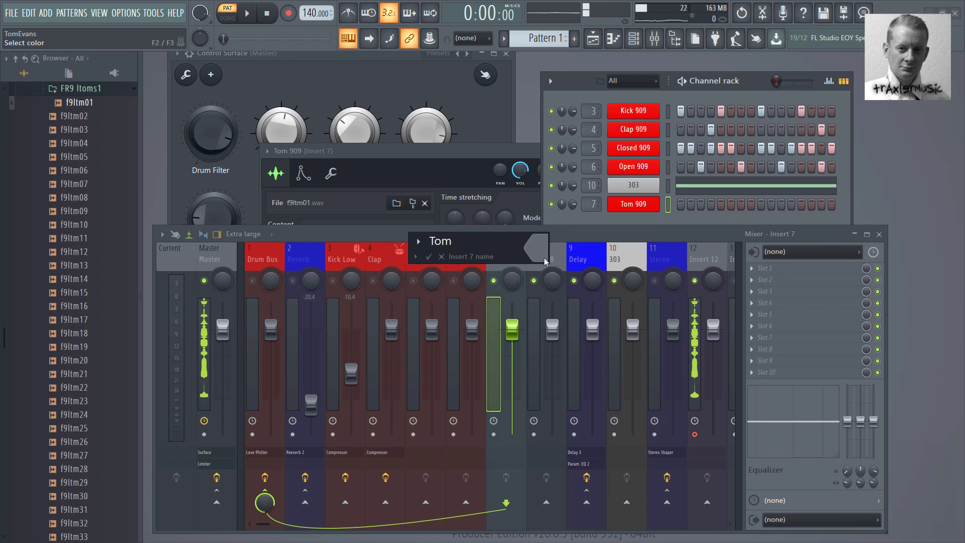
{"action": "left_click", "coordinate": [542, 255]}
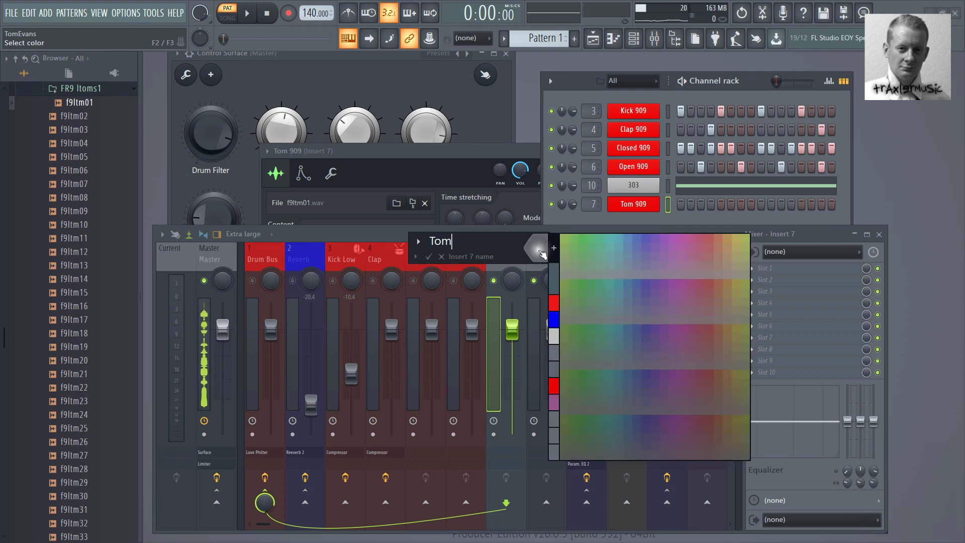
{"action": "left_click", "coordinate": [553, 303]}
{"action": "key", "text": "Return"}
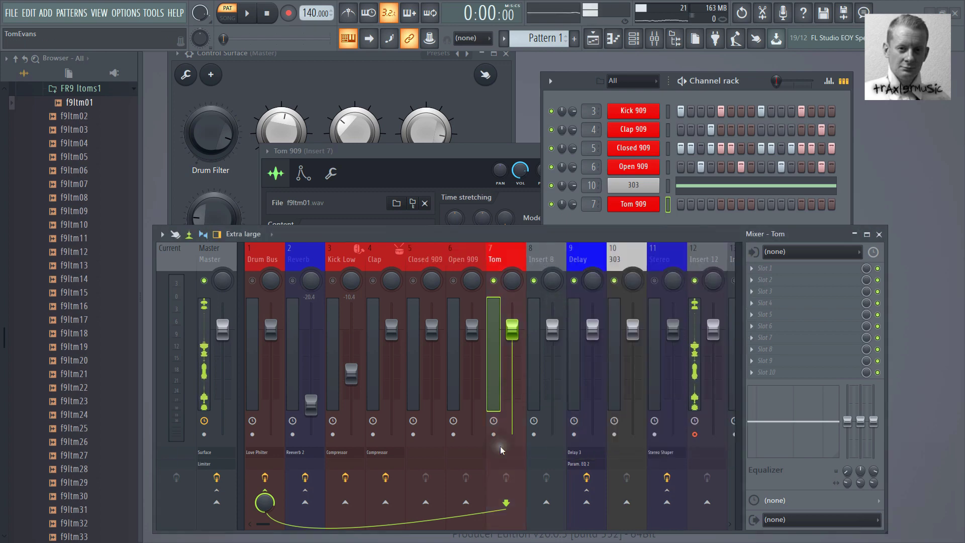
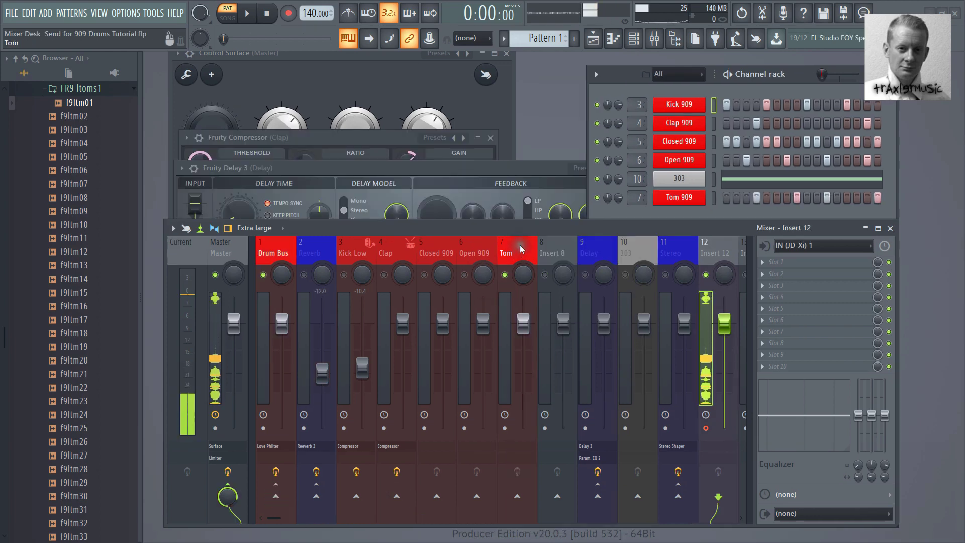
Sidechain the Tom mixer track to the Reverb track.
{"action": "left_click", "coordinate": [519, 245]}
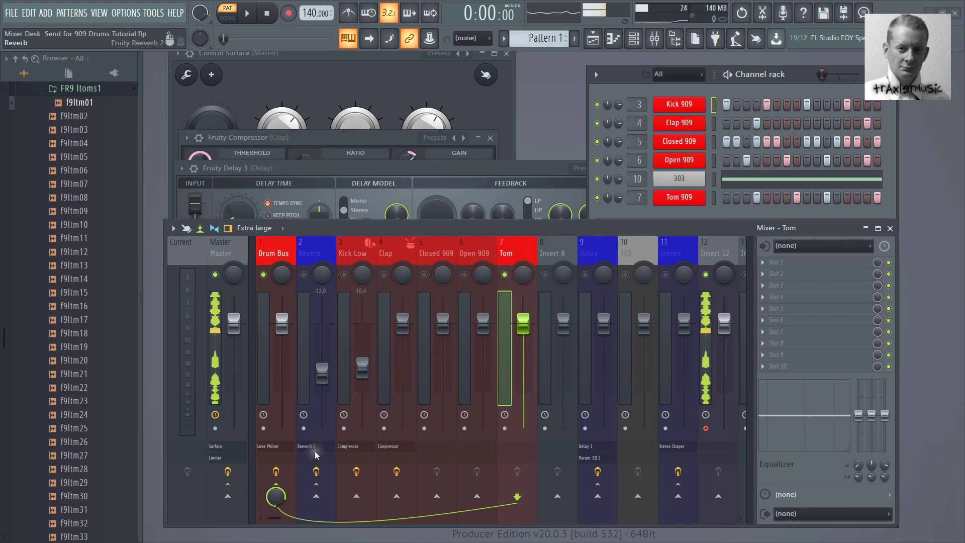
{"action": "right_click", "coordinate": [316, 496]}
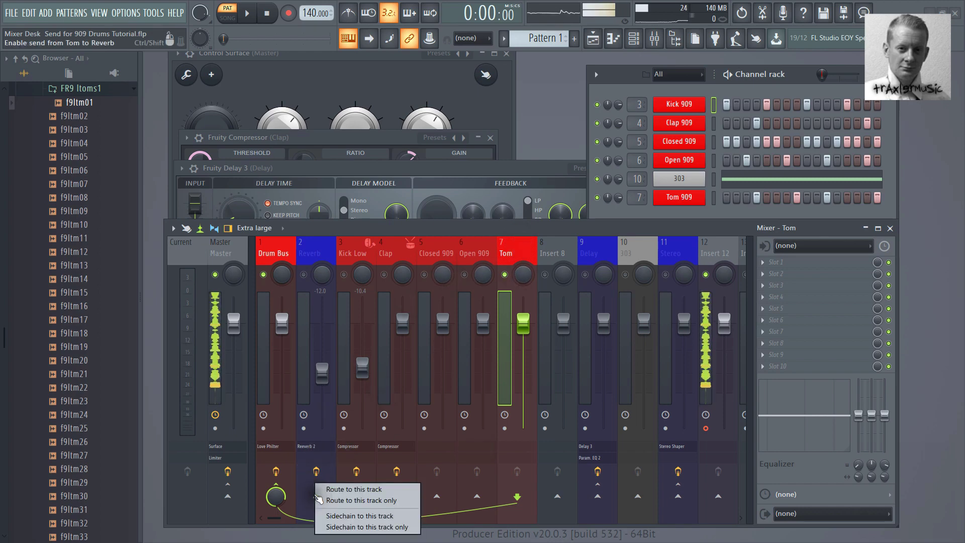
{"action": "left_click", "coordinate": [336, 516]}
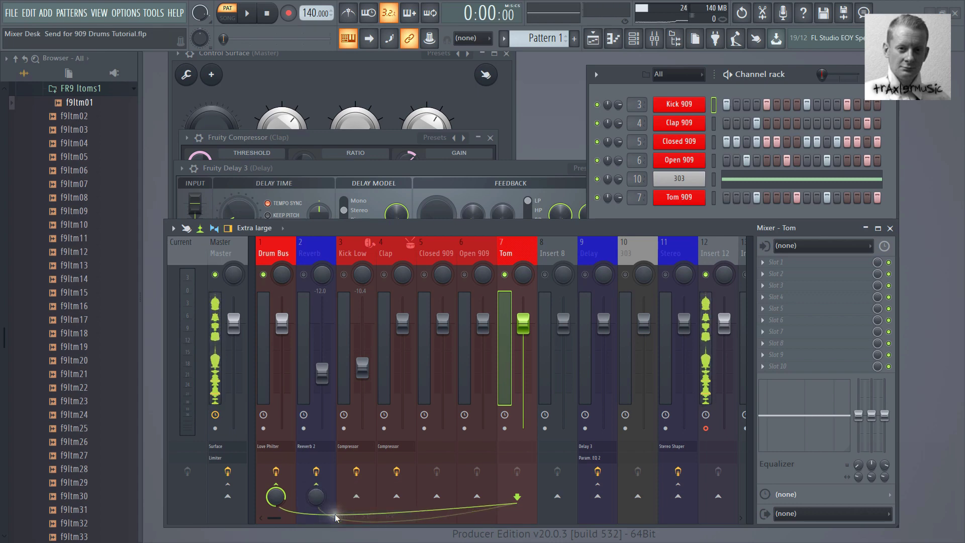
Unmute the Reverb track and raise its volume to about -3.3 dB while the pattern plays.
{"action": "left_click", "coordinate": [305, 276]}
{"action": "key", "text": "space"}
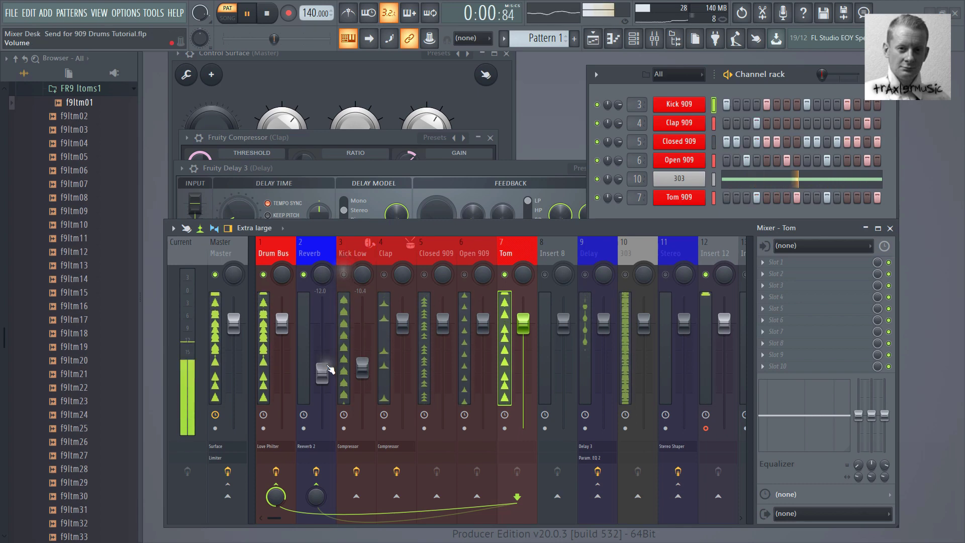
{"action": "left_click_drag", "start_coordinate": [319, 370], "coordinate": [325, 305]}
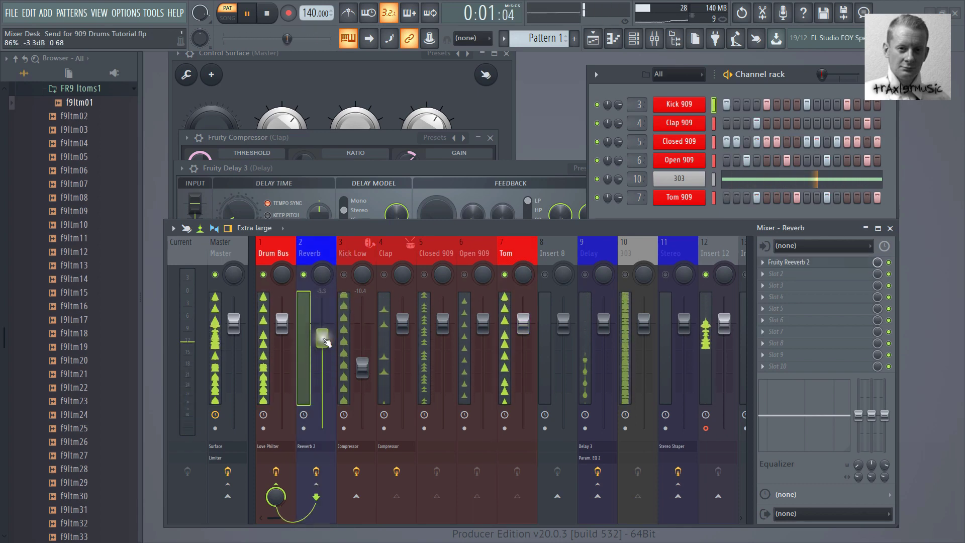
Raise the Tom track's send level to Reverb to about 68% and play the pattern again to check it.
{"action": "left_click", "coordinate": [514, 260]}
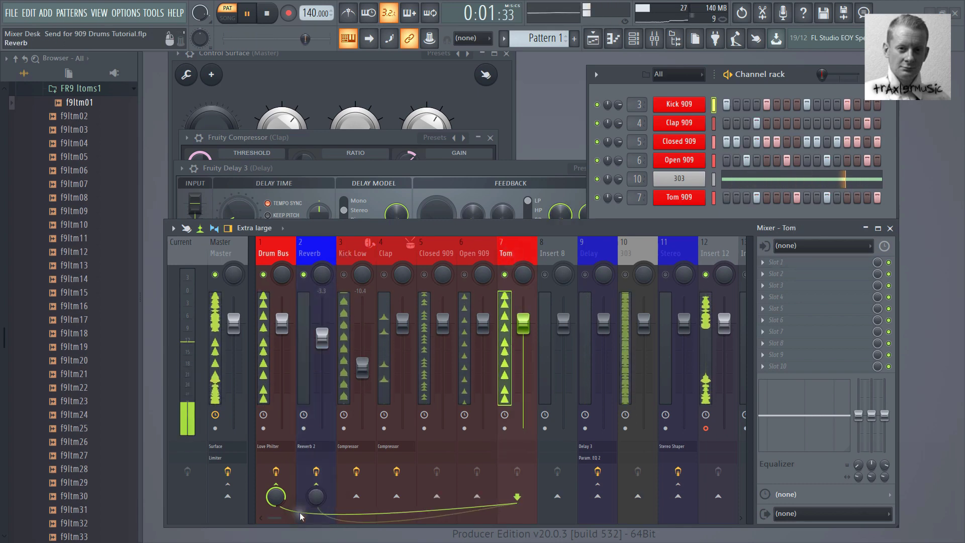
{"action": "left_click_drag", "start_coordinate": [311, 458], "coordinate": [315, 371]}
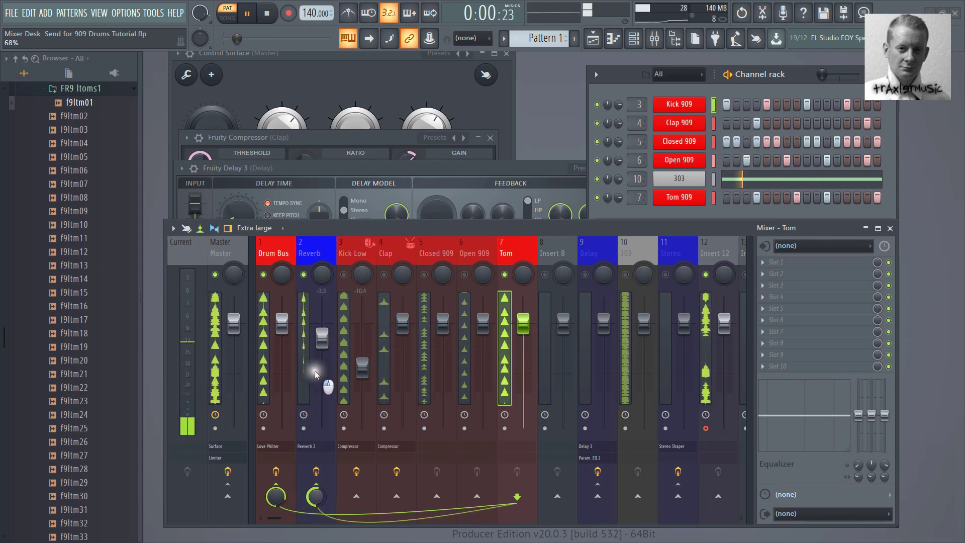
{"action": "key", "text": "space"}
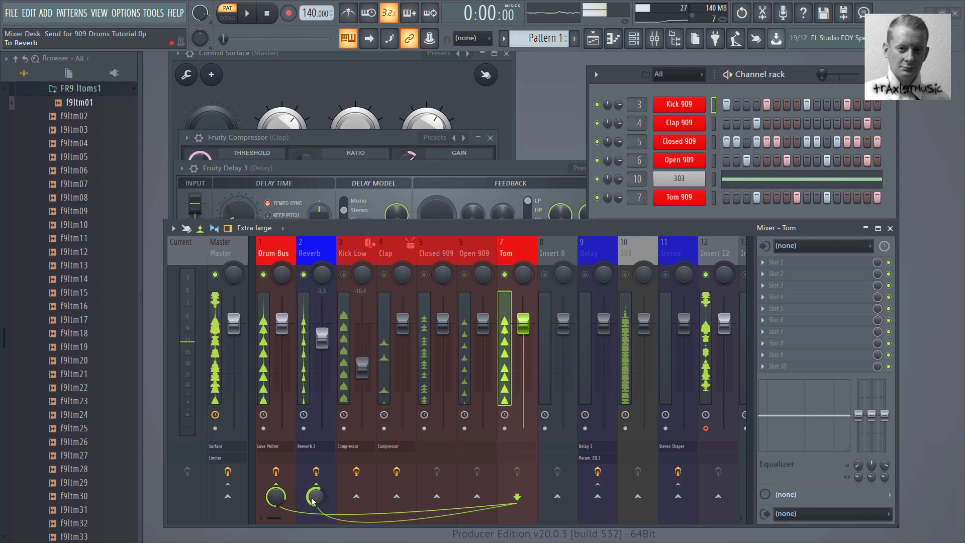
{"action": "key", "text": "space"}
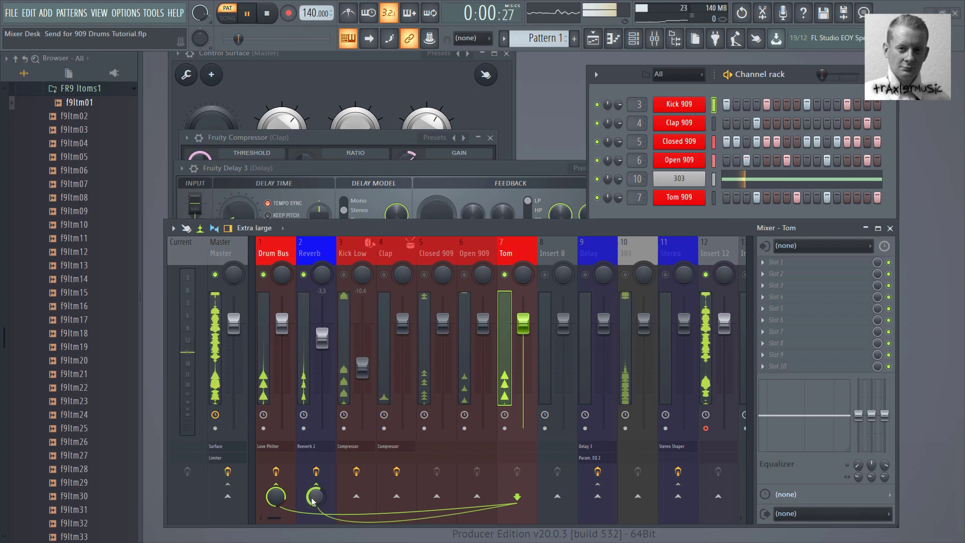
{"action": "key", "text": "space"}
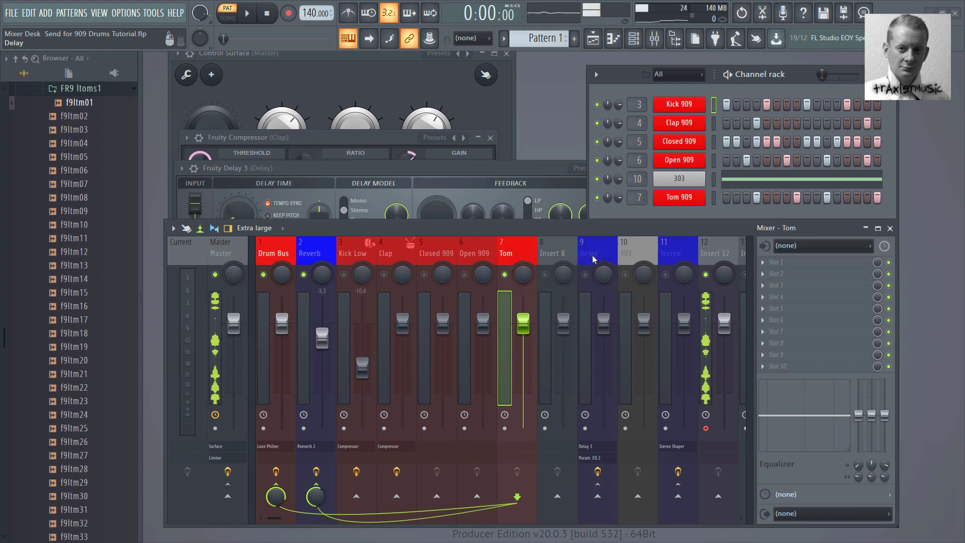
Unmute the Kick Low track and sidechain the Tom track to the Delay track.
{"action": "left_click", "coordinate": [346, 274]}
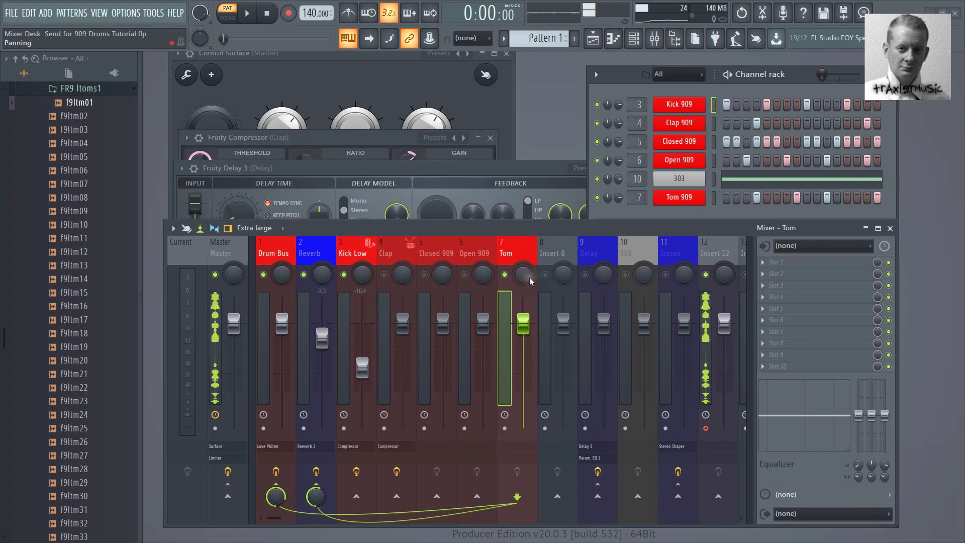
{"action": "left_click", "coordinate": [593, 247]}
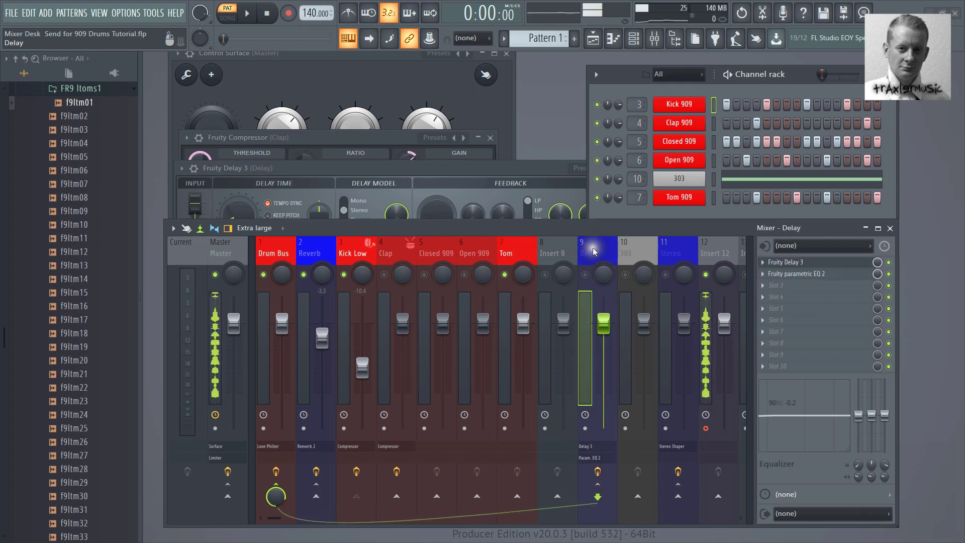
{"action": "left_click", "coordinate": [517, 254]}
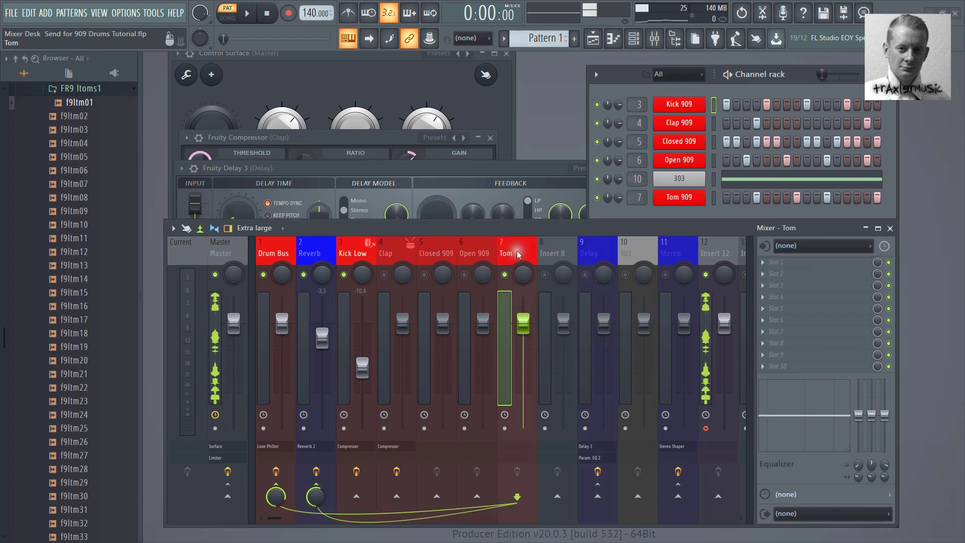
{"action": "right_click", "coordinate": [599, 497]}
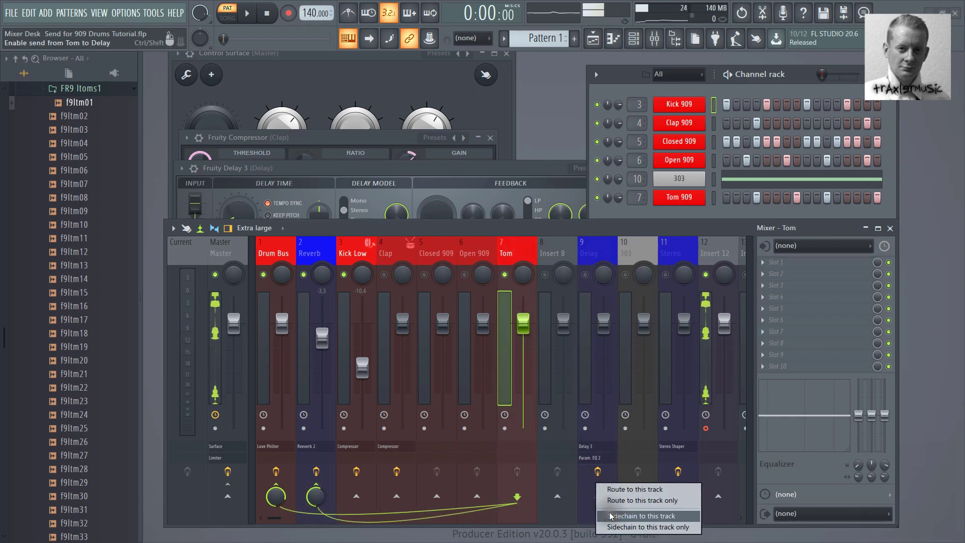
{"action": "left_click", "coordinate": [610, 515]}
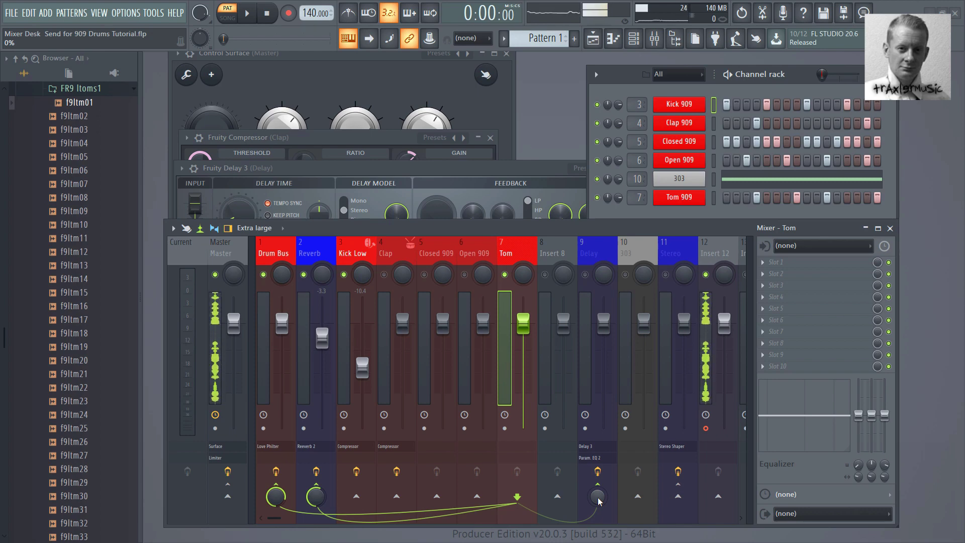
Load Fruity Limiter into slot 3 of the Delay track and move the mixer down to reveal the limiter's controls.
{"action": "left_click", "coordinate": [604, 256]}
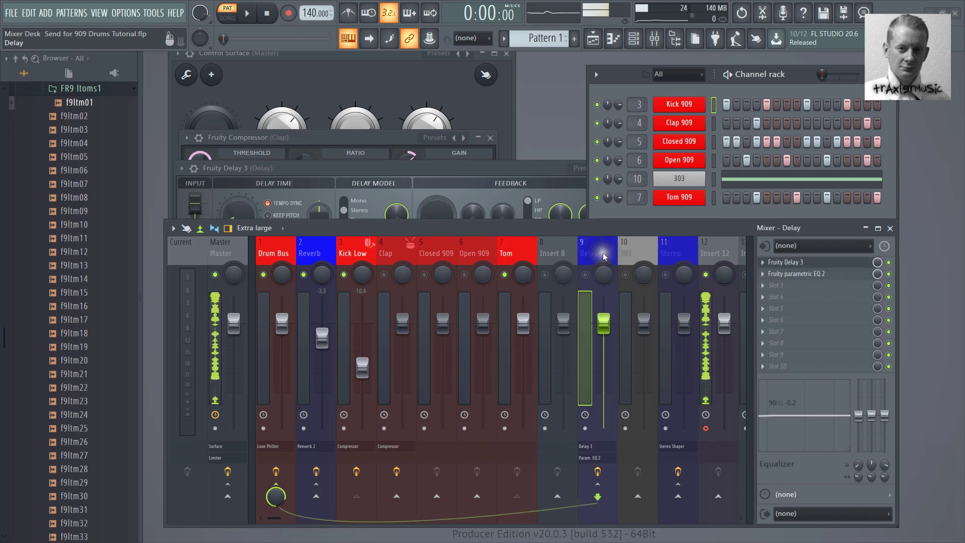
{"action": "left_click", "coordinate": [761, 286]}
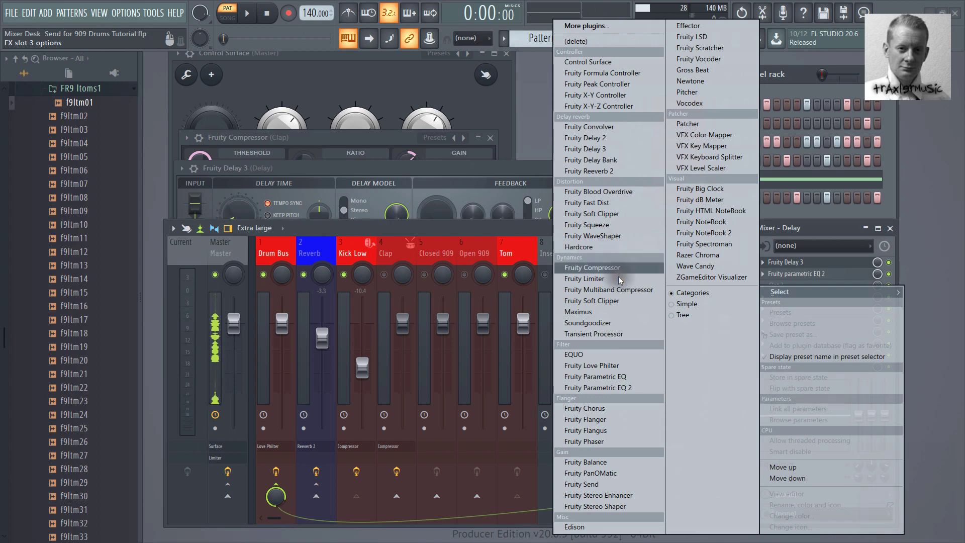
{"action": "left_click", "coordinate": [618, 277]}
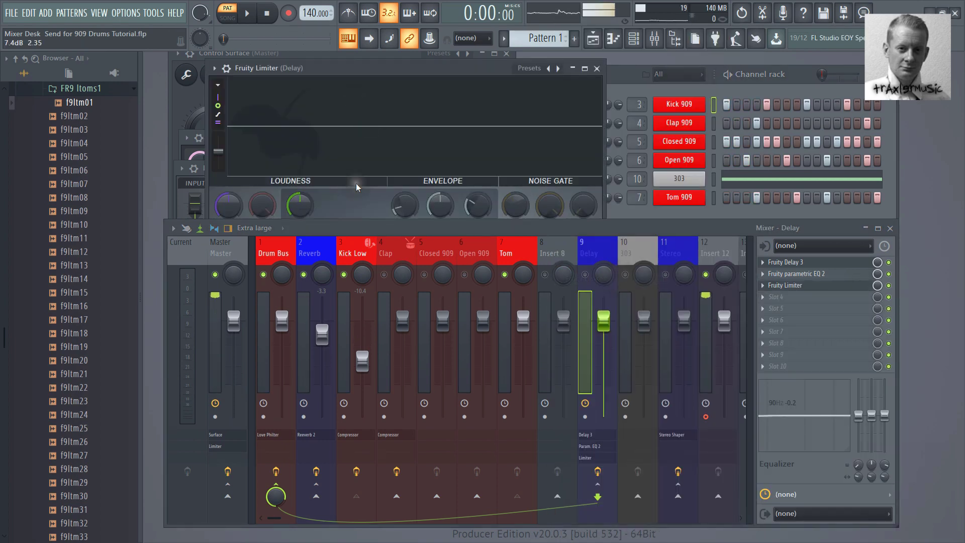
{"action": "left_click_drag", "start_coordinate": [366, 224], "coordinate": [365, 300]}
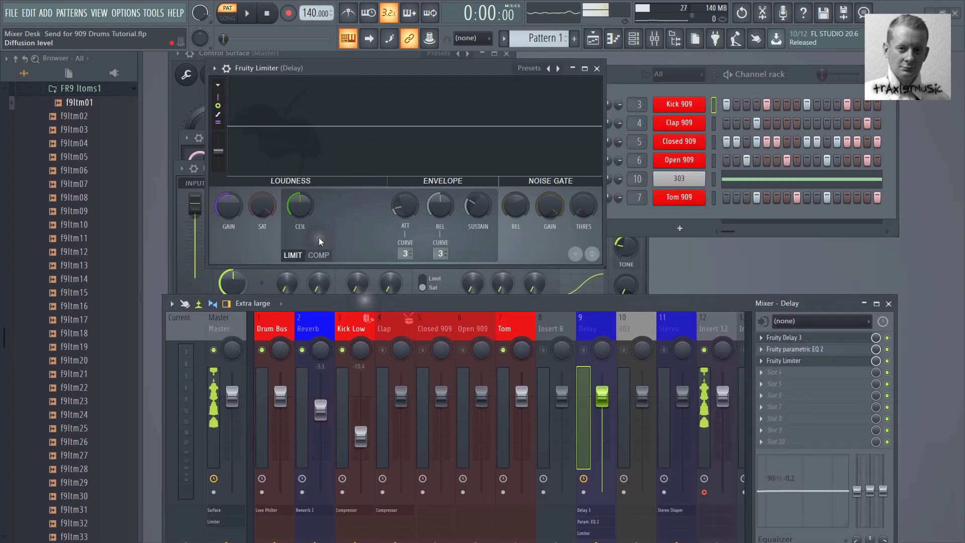
Switch the Delay track's limiter to compressor mode with Tom as sidechain input, and shape its threshold, knee and ratio during playback.
{"action": "left_click", "coordinate": [320, 256]}
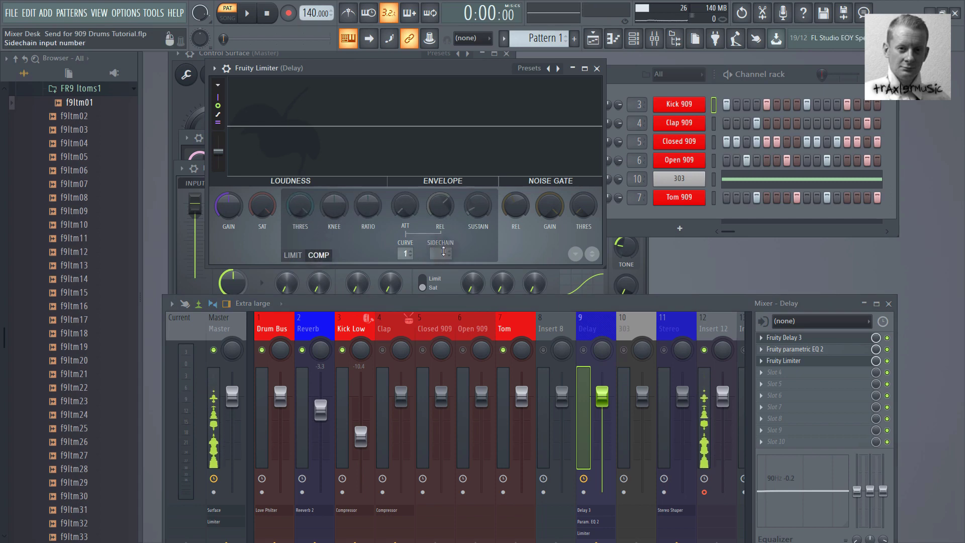
{"action": "left_click", "coordinate": [449, 254]}
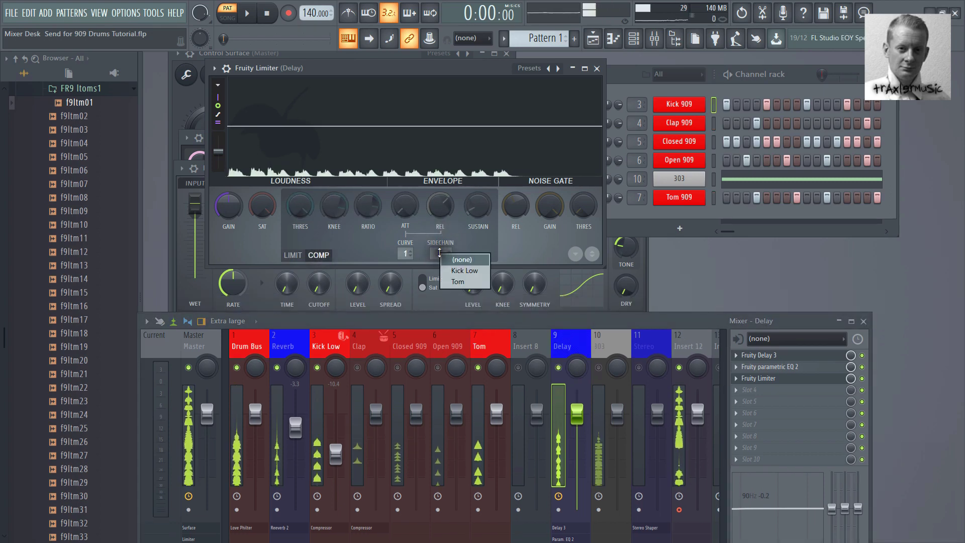
{"action": "left_click", "coordinate": [451, 282]}
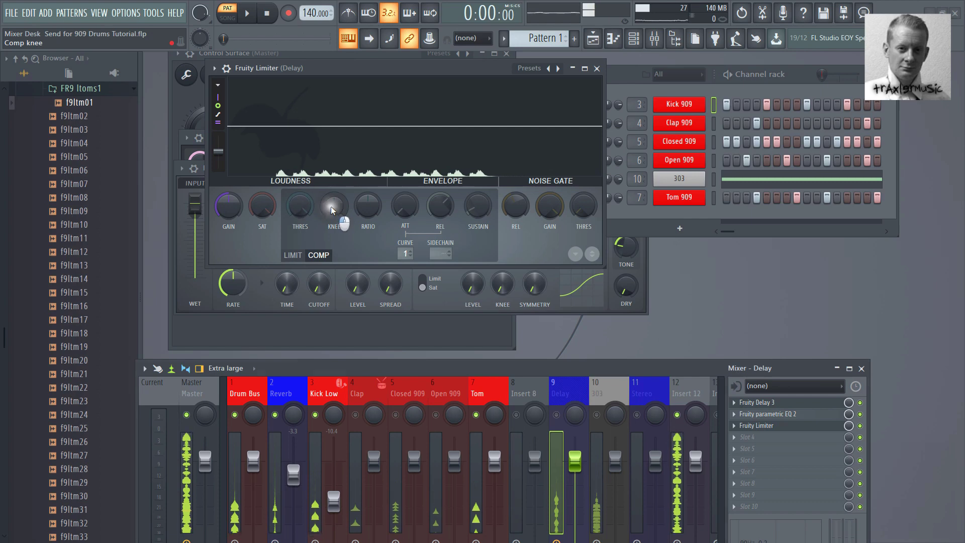
{"action": "left_click_drag", "start_coordinate": [331, 206], "coordinate": [337, 132]}
{"action": "key", "text": "space"}
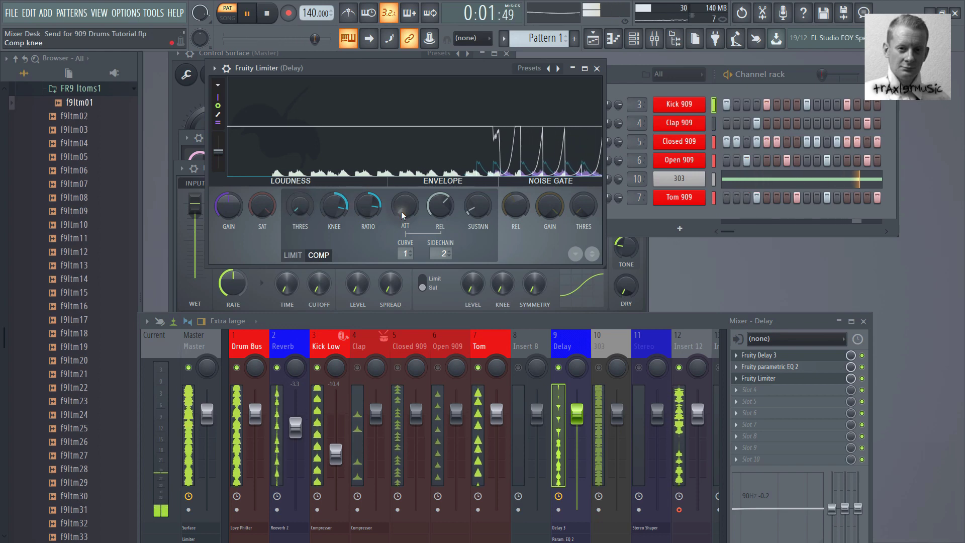
{"action": "key", "text": "space"}
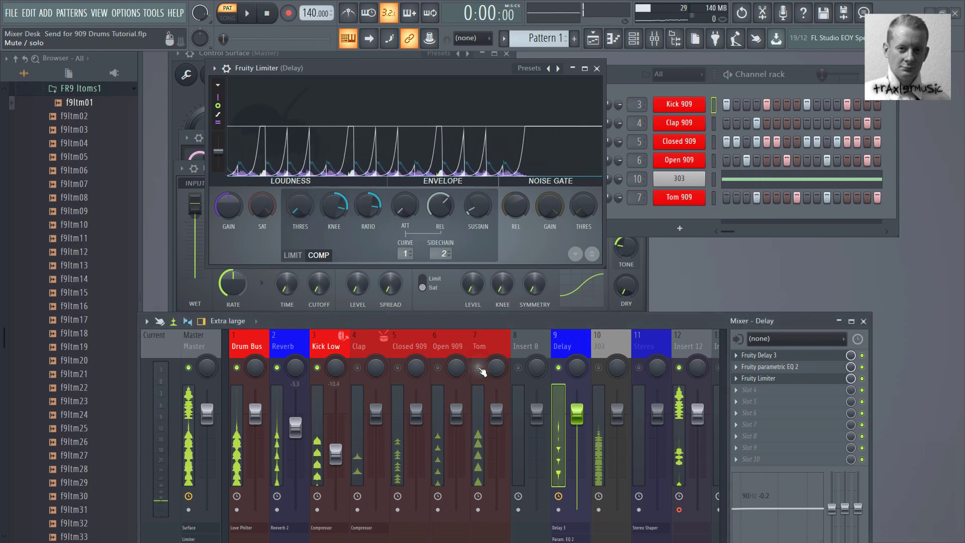
Try Kick Low as the limiter's sidechain source while the pattern plays with Tom muted, and set the source back to Tom.
{"action": "key", "text": "space"}
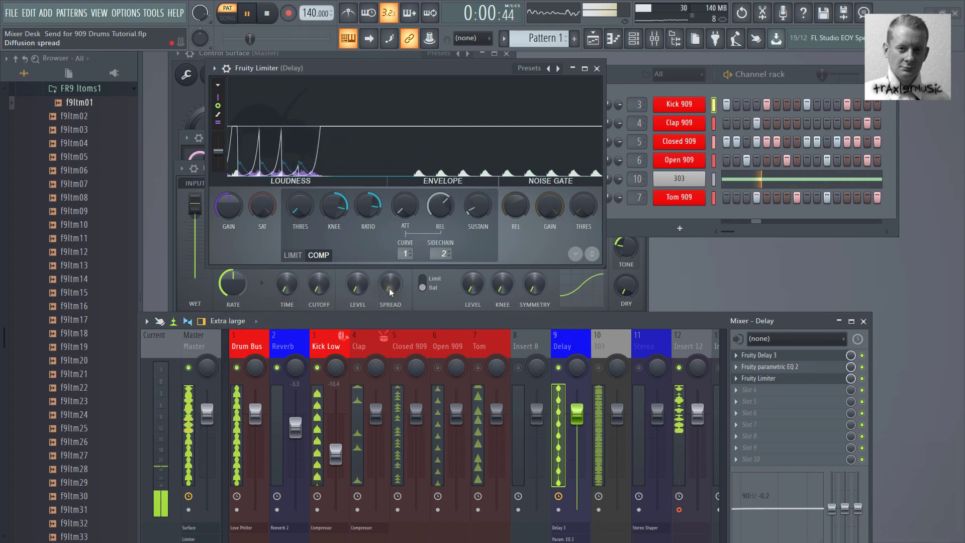
{"action": "left_click", "coordinate": [436, 255]}
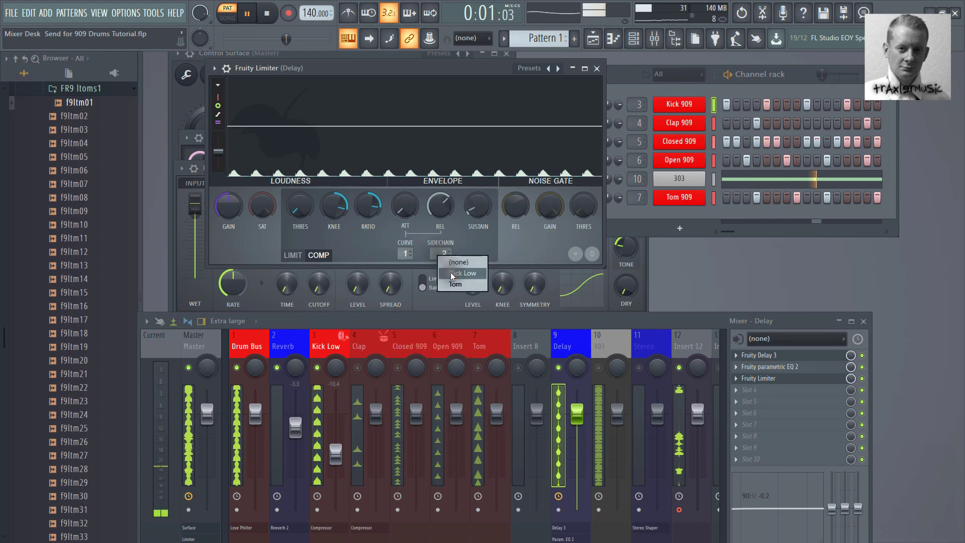
{"action": "left_click", "coordinate": [451, 272]}
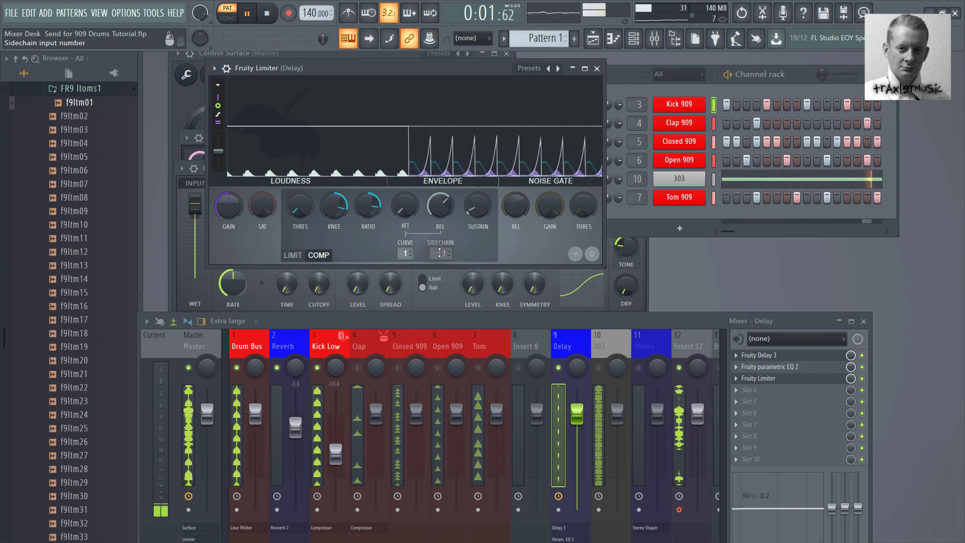
{"action": "left_click", "coordinate": [436, 253]}
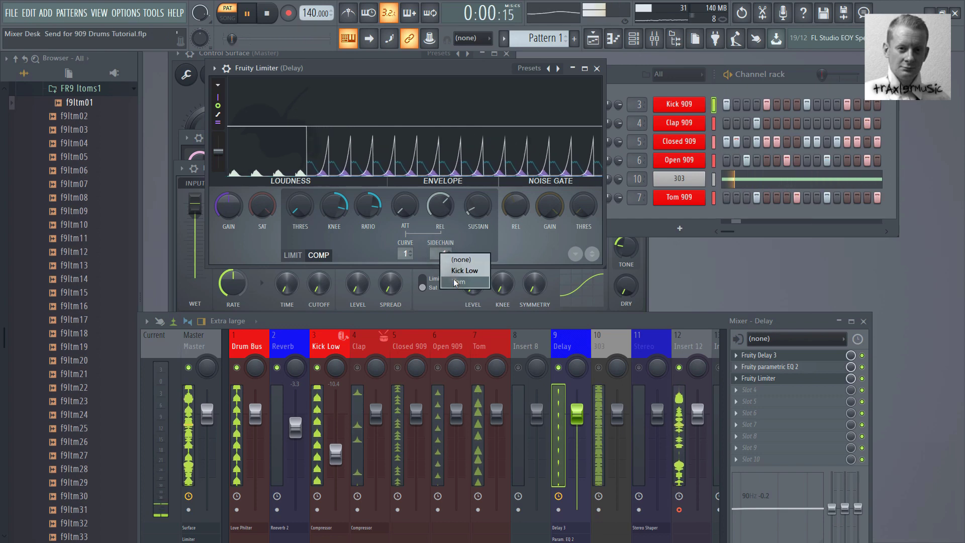
{"action": "left_click", "coordinate": [454, 282]}
{"action": "key", "text": "space"}
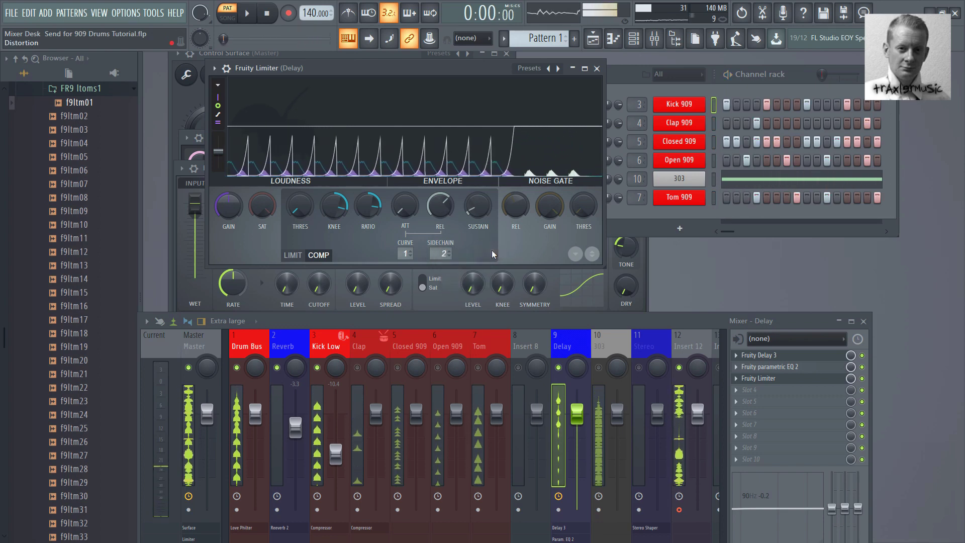
Play the pattern and unmute the Tom track to check how it ducks the delay.
{"action": "key", "text": "space"}
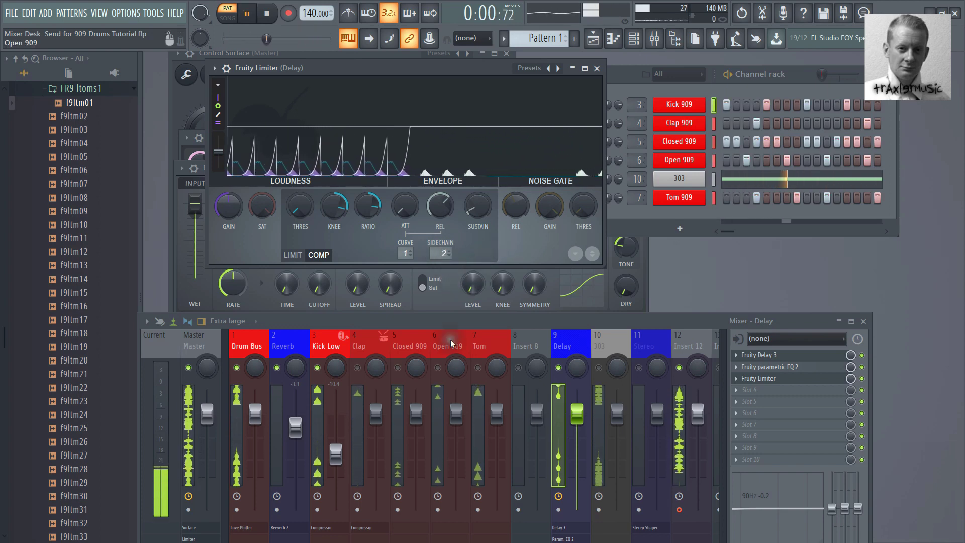
{"action": "left_click", "coordinate": [477, 367]}
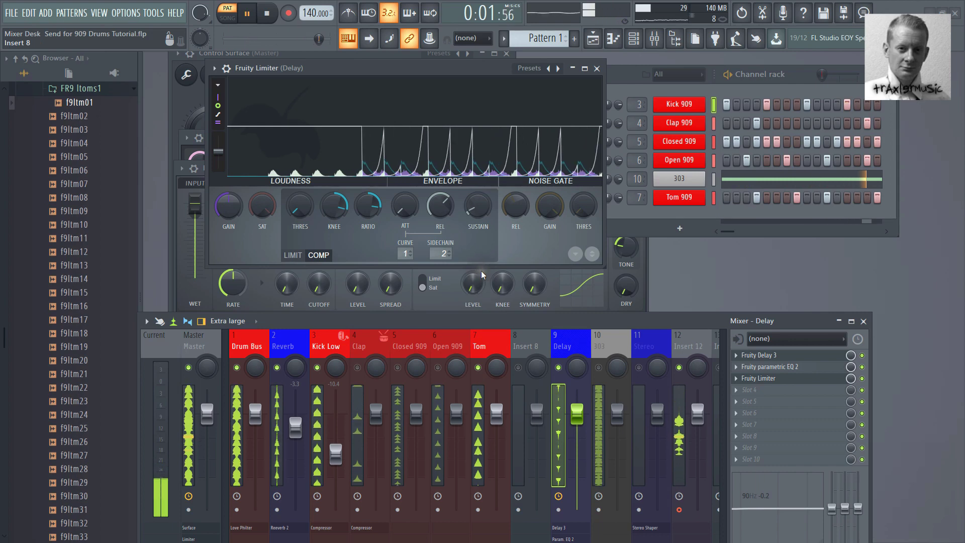
{"action": "key", "text": "space"}
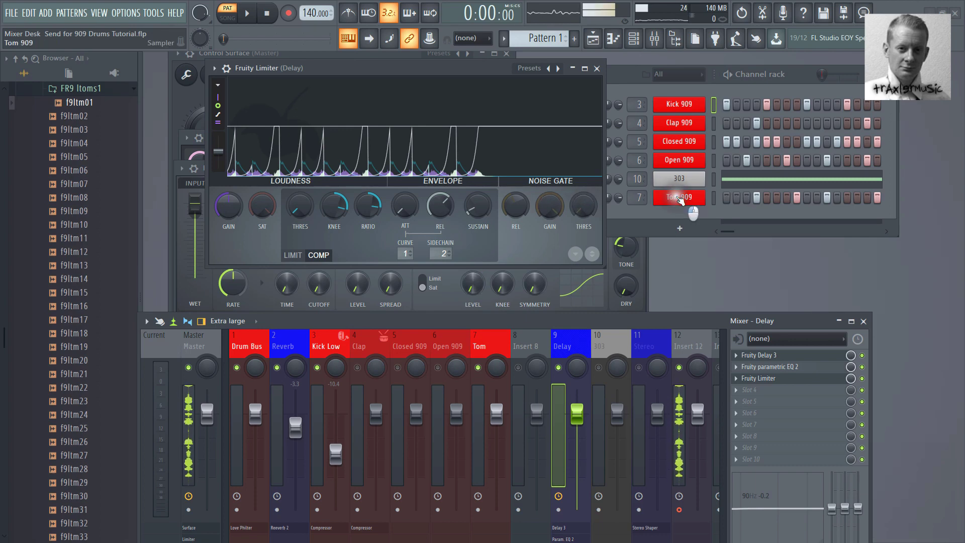
Move the mixer up to reveal the sends and sweep the Tom track's Delay send during playback, finishing at 0%.
{"action": "left_click", "coordinate": [680, 198]}
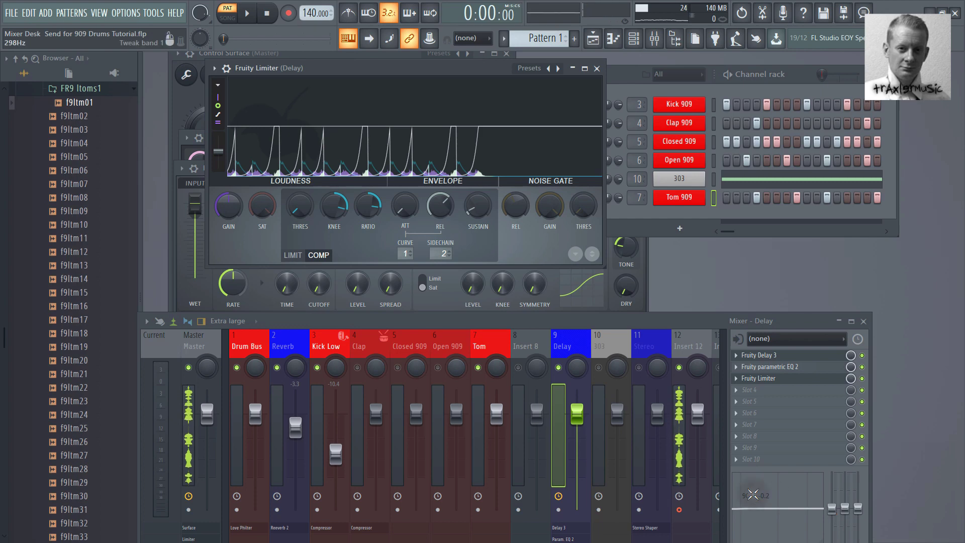
{"action": "left_click_drag", "start_coordinate": [555, 321], "coordinate": [534, 195]}
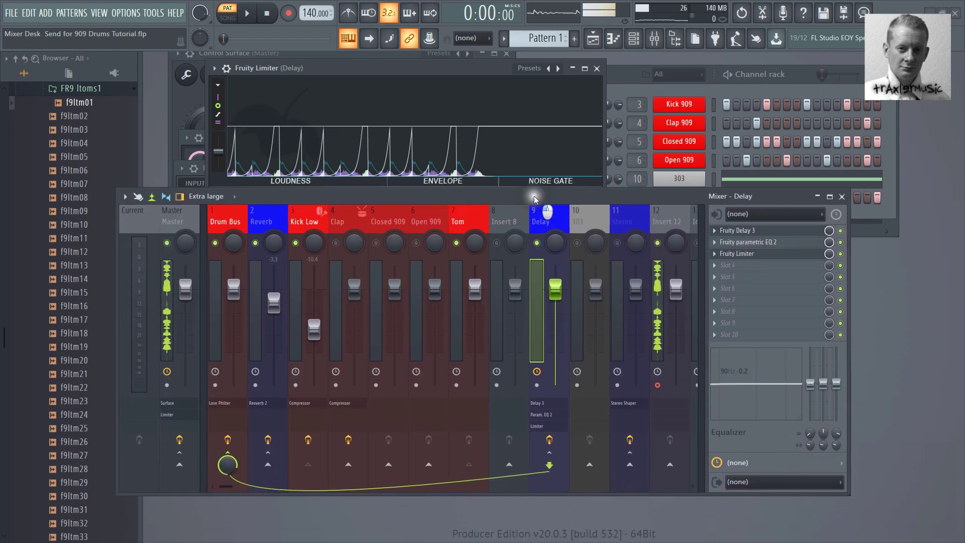
{"action": "left_click", "coordinate": [464, 212]}
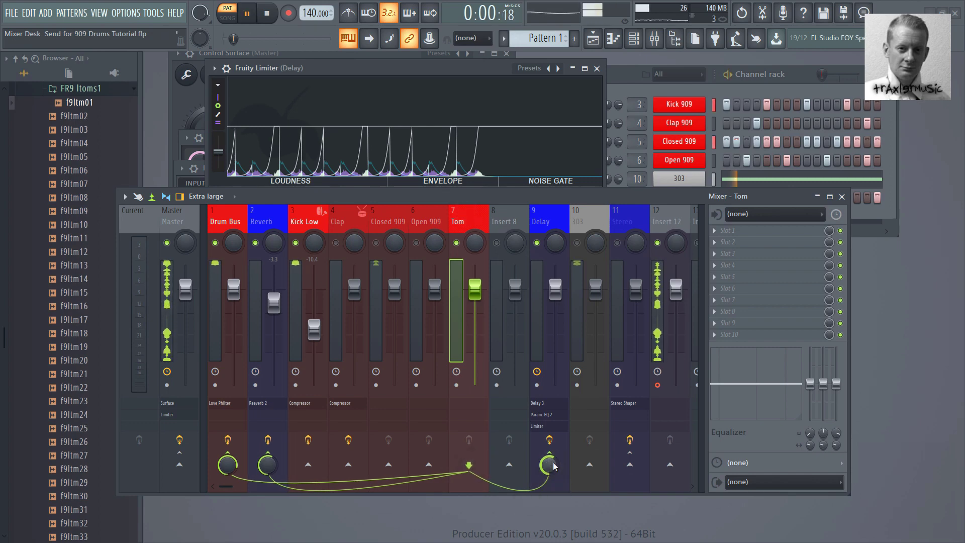
{"action": "left_click_drag", "start_coordinate": [553, 462], "coordinate": [549, 490]}
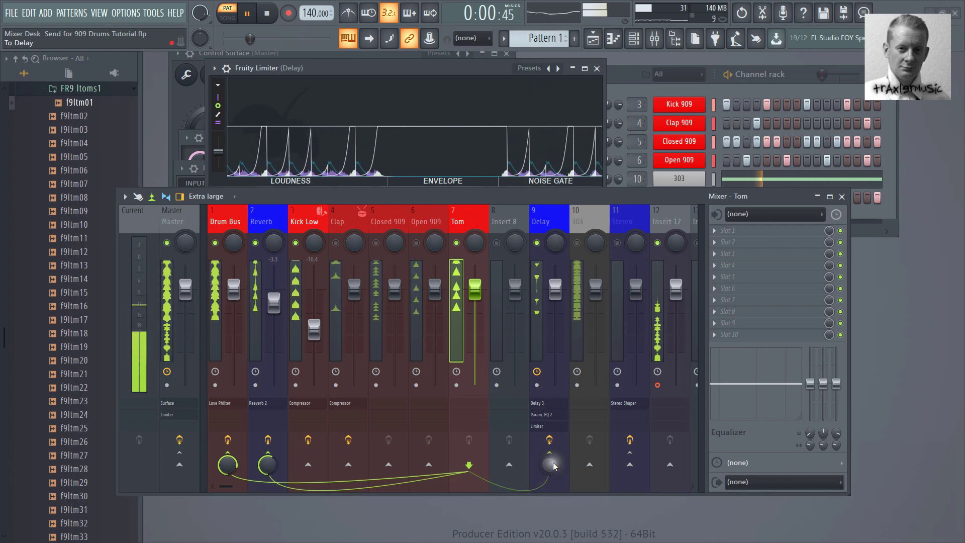
{"action": "key", "text": "space"}
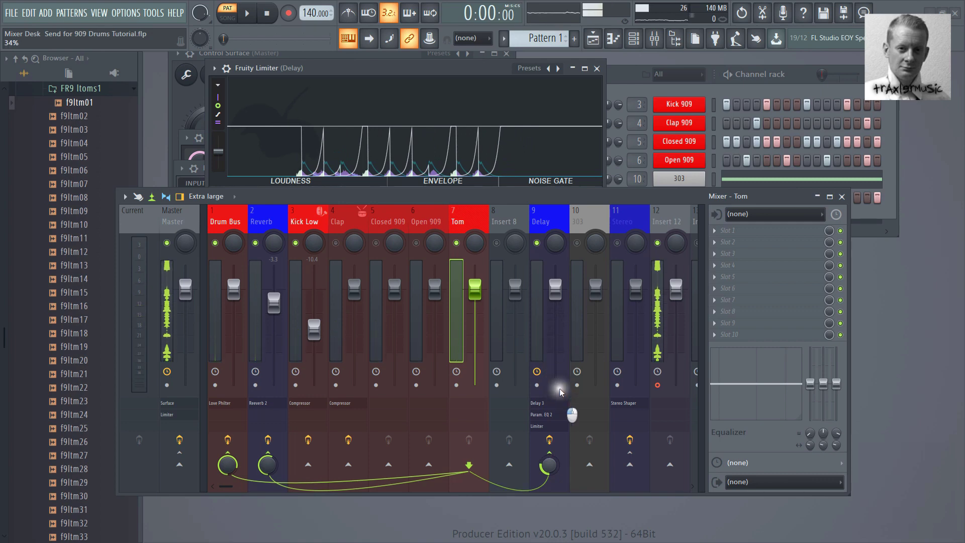
{"action": "left_click_drag", "start_coordinate": [559, 388], "coordinate": [568, 336]}
{"action": "key", "text": "space"}
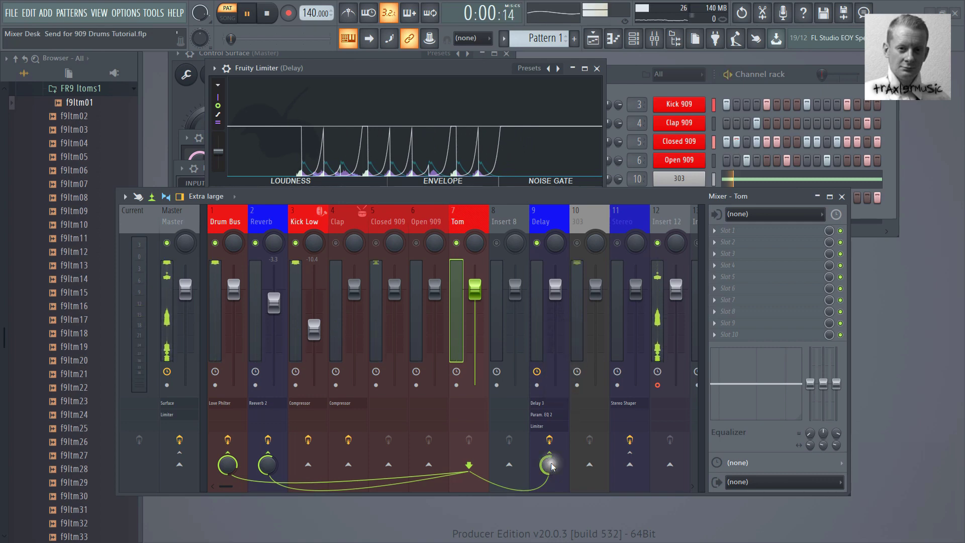
{"action": "left_click_drag", "start_coordinate": [542, 42], "coordinate": [532, 154]}
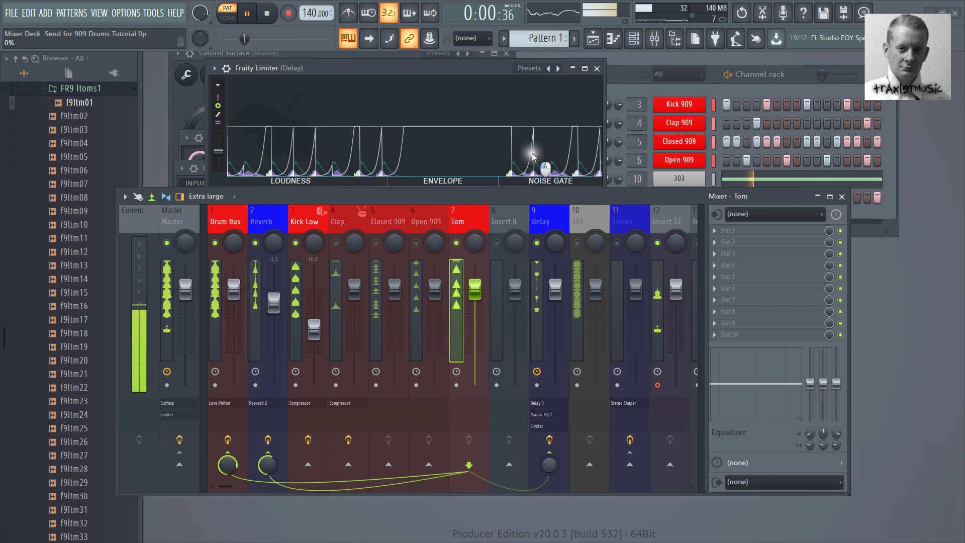
{"action": "key", "text": "space"}
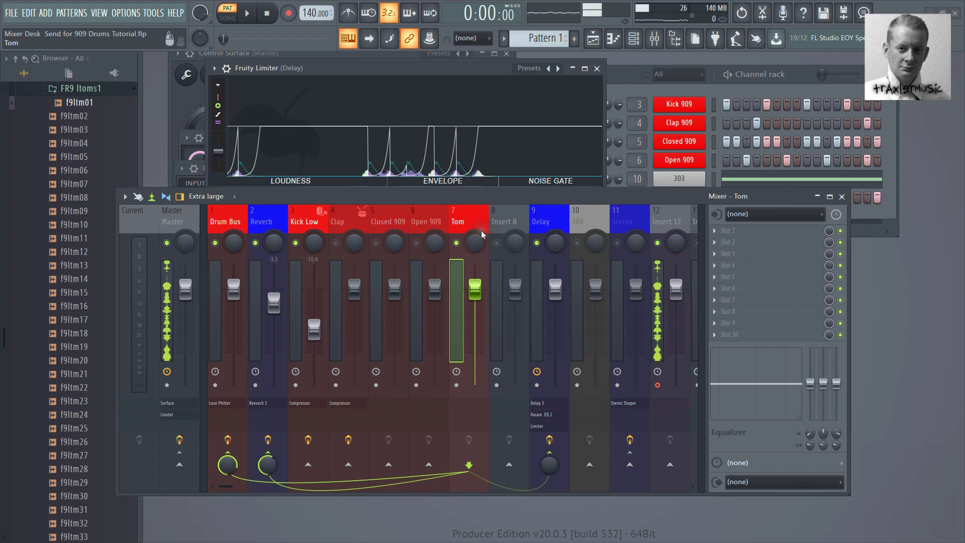
Move the mixer below the limiter and unmute the Clap, Closed 909, Open 909, Insert 8, 303 and Stereo tracks during playback.
{"action": "left_click", "coordinate": [444, 71]}
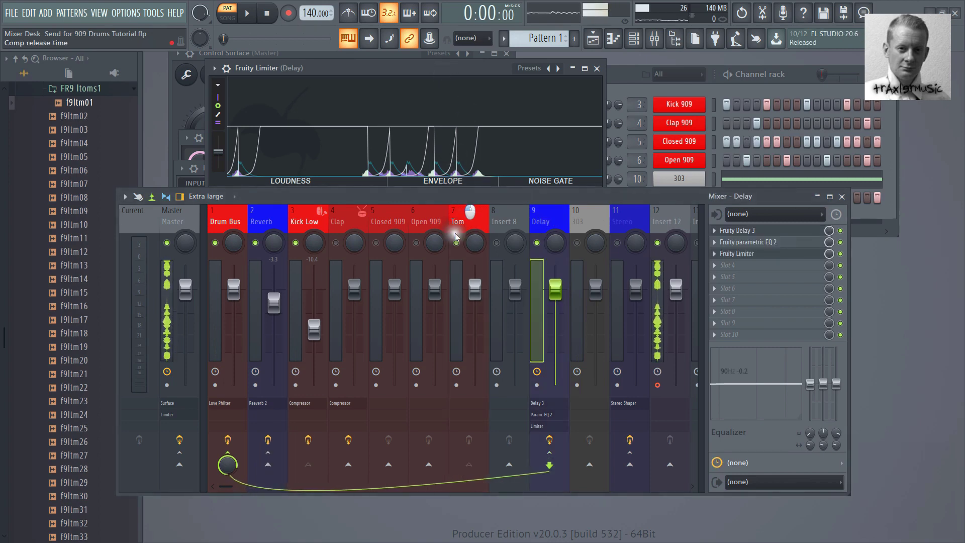
{"action": "left_click_drag", "start_coordinate": [447, 195], "coordinate": [484, 327]}
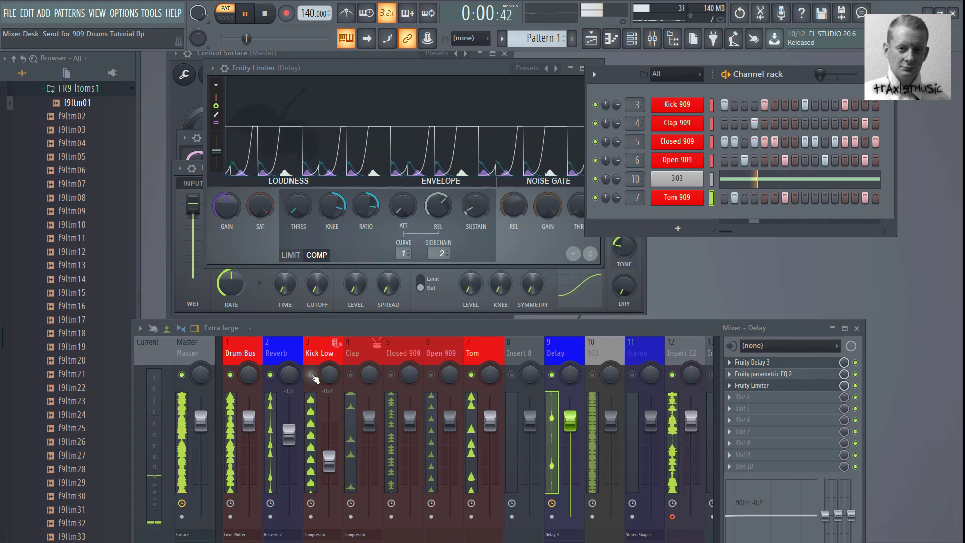
{"action": "left_click", "coordinate": [391, 375]}
{"action": "left_click", "coordinate": [430, 374]}
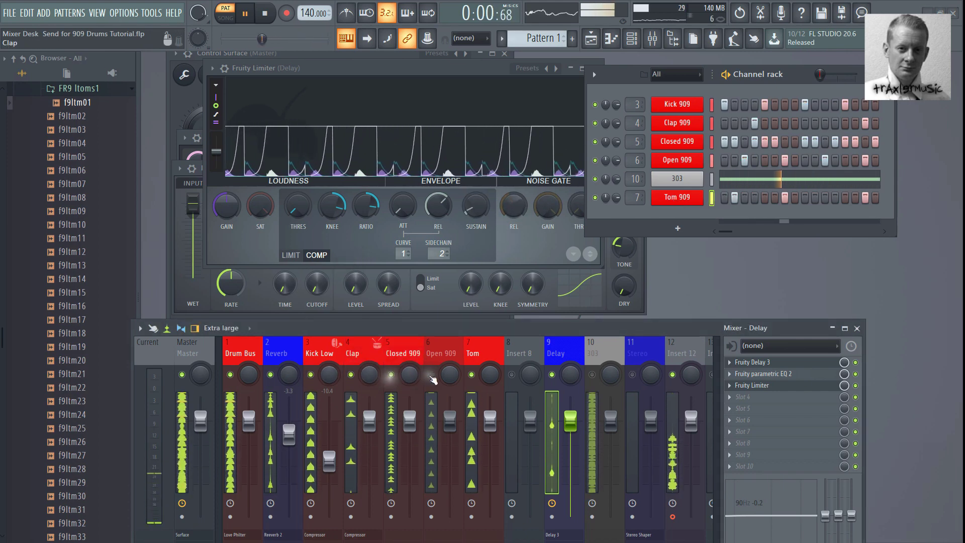
{"action": "left_click", "coordinate": [511, 374]}
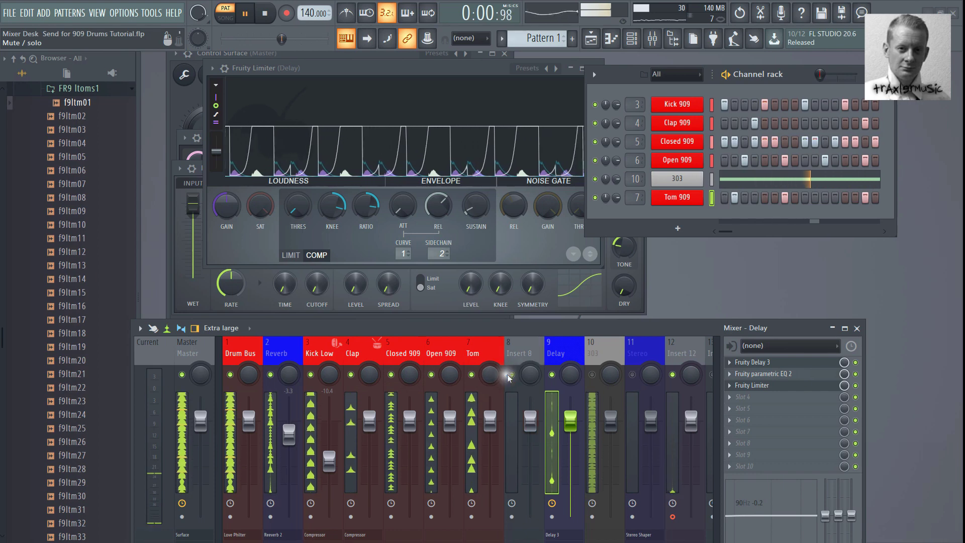
{"action": "left_click", "coordinate": [591, 374]}
{"action": "left_click", "coordinate": [631, 375]}
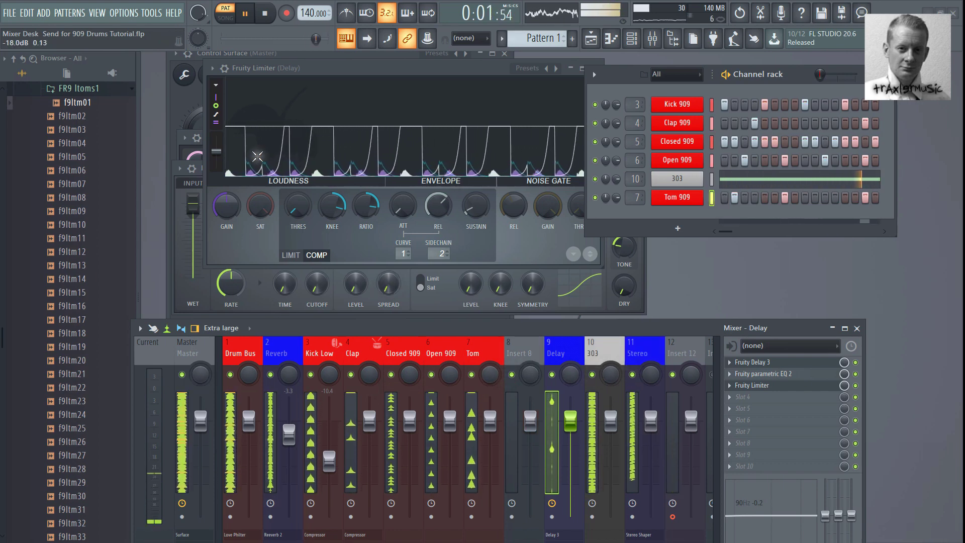
Bring the master's Control Surface to the front, turn Drum Filter down and restart the pattern.
{"action": "left_click", "coordinate": [174, 97]}
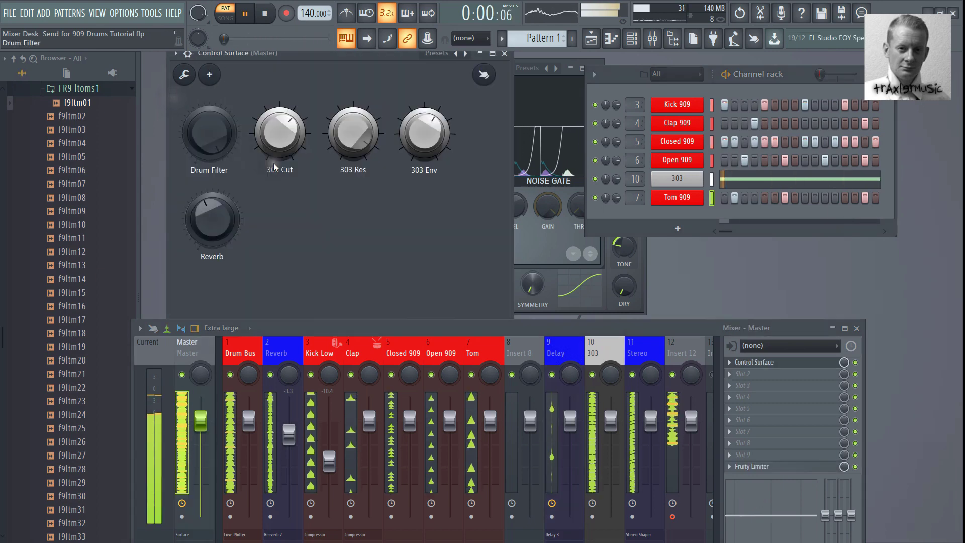
{"action": "key", "text": "space"}
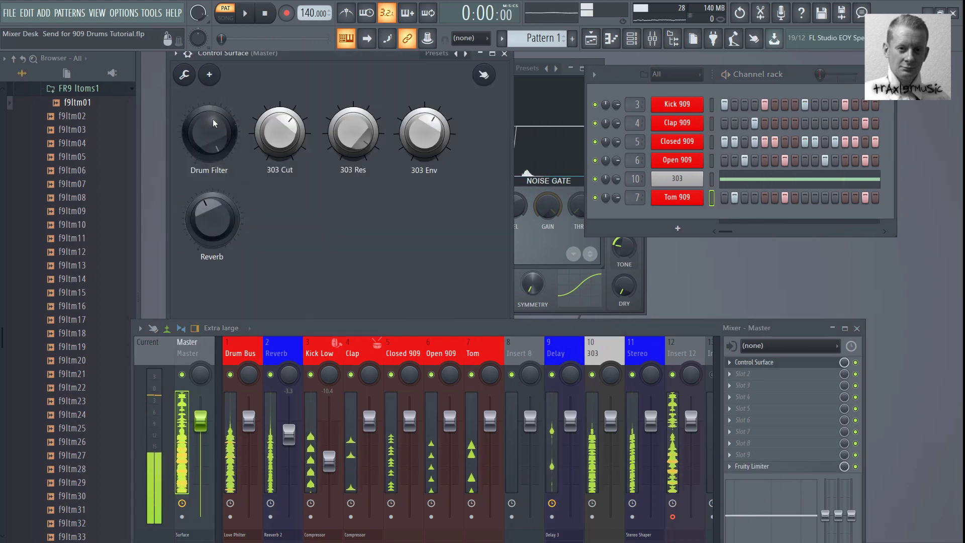
{"action": "left_click_drag", "start_coordinate": [212, 119], "coordinate": [176, 451]}
{"action": "key", "text": "space"}
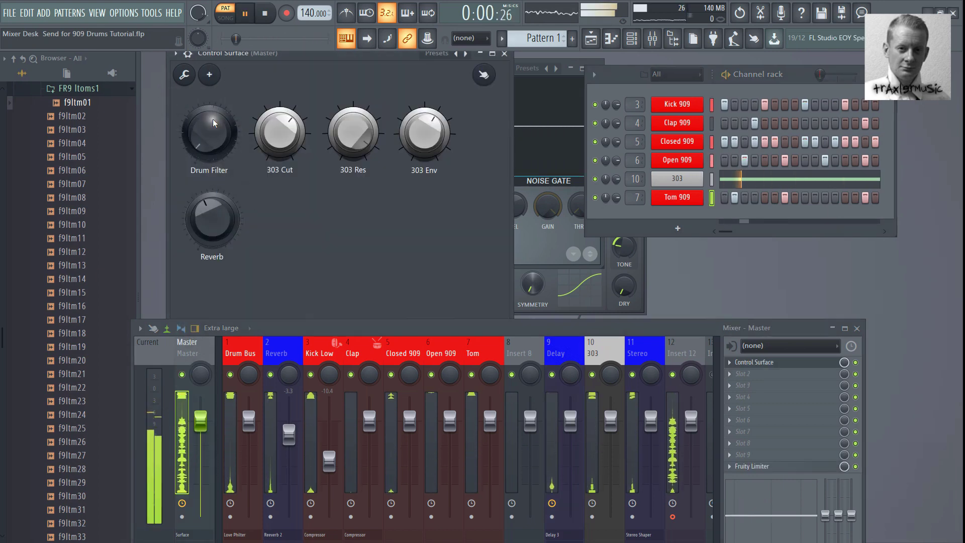
Perform the Reverb, 303 Cut and Drum Filter knobs while the pattern plays, stop playback and move the mixer up to show its sends.
{"action": "left_click_drag", "start_coordinate": [209, 208], "coordinate": [243, 81]}
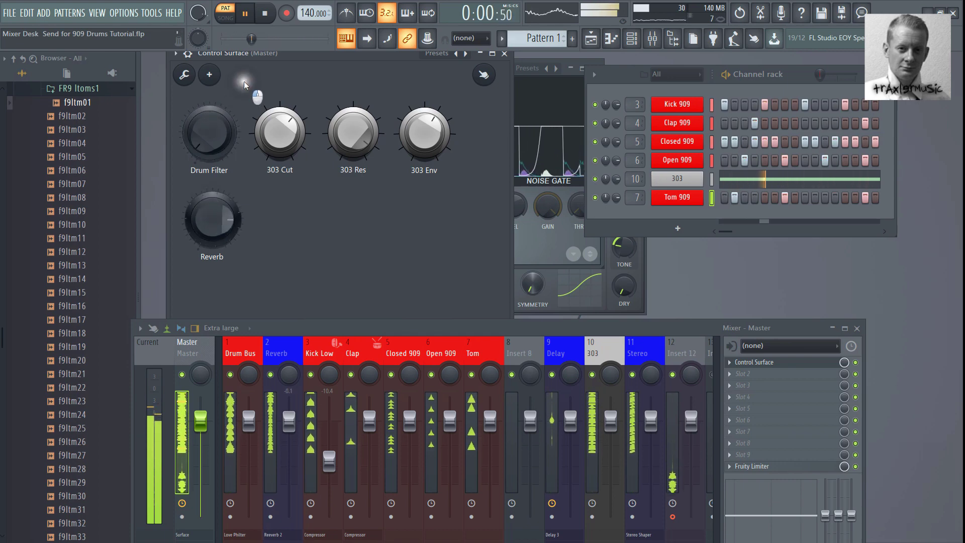
{"action": "left_click_drag", "start_coordinate": [274, 146], "coordinate": [231, 472]}
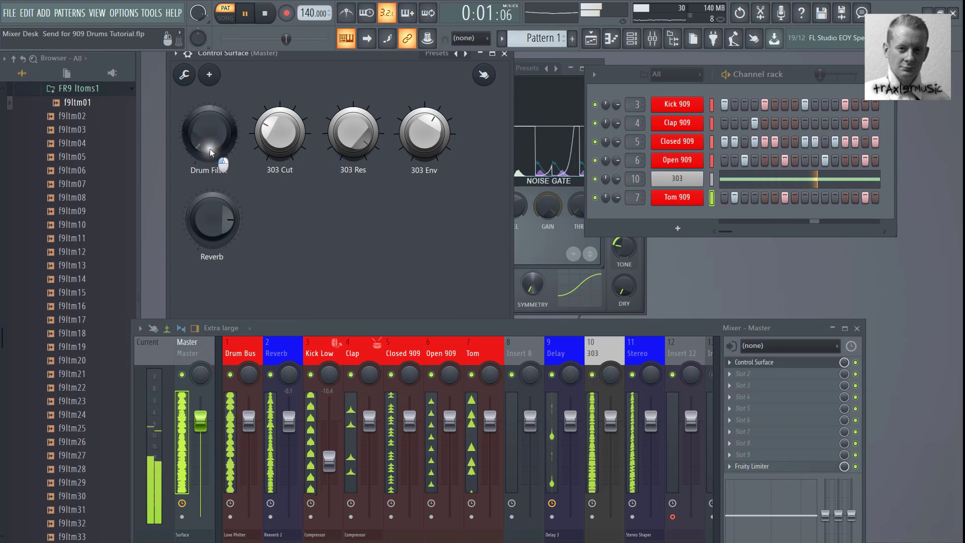
{"action": "left_click_drag", "start_coordinate": [210, 148], "coordinate": [191, 405]}
{"action": "key", "text": "space"}
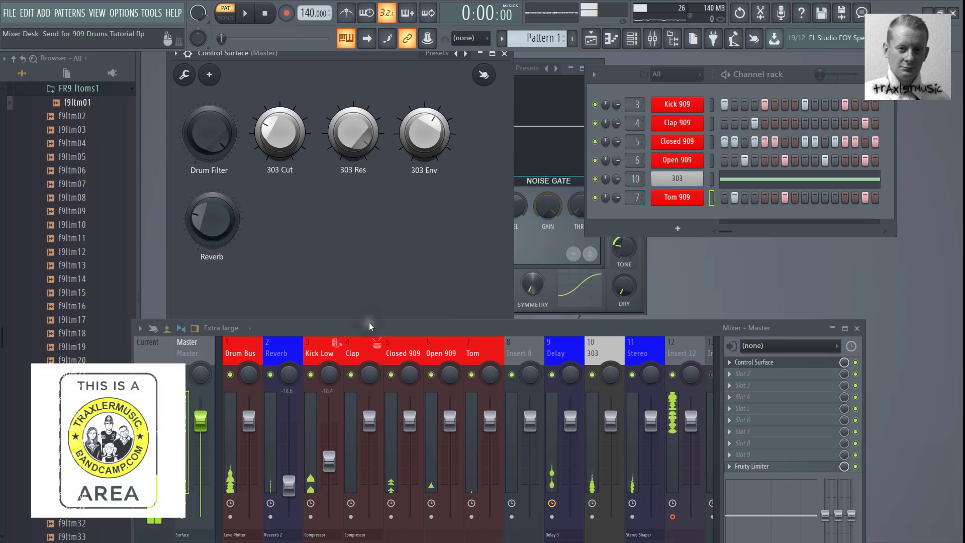
{"action": "left_click_drag", "start_coordinate": [370, 324], "coordinate": [400, 235]}
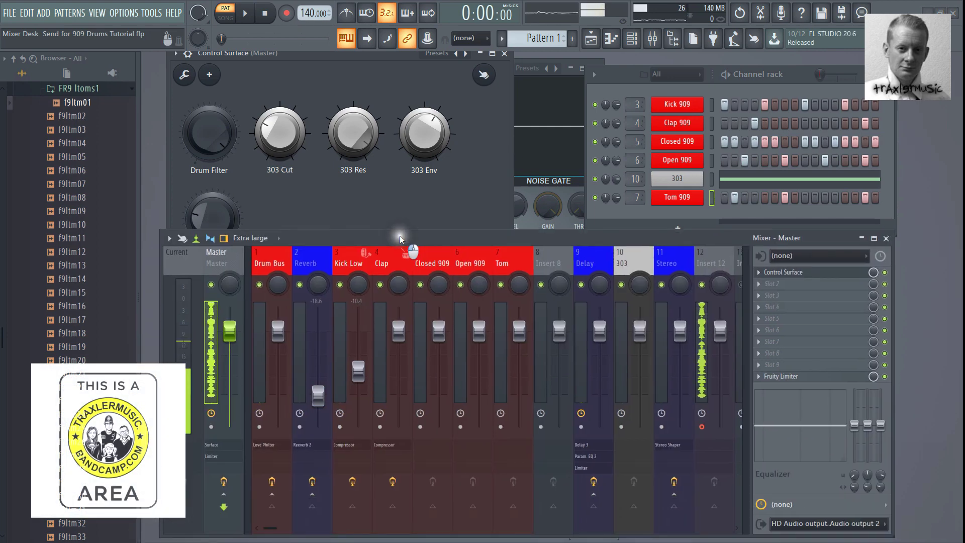